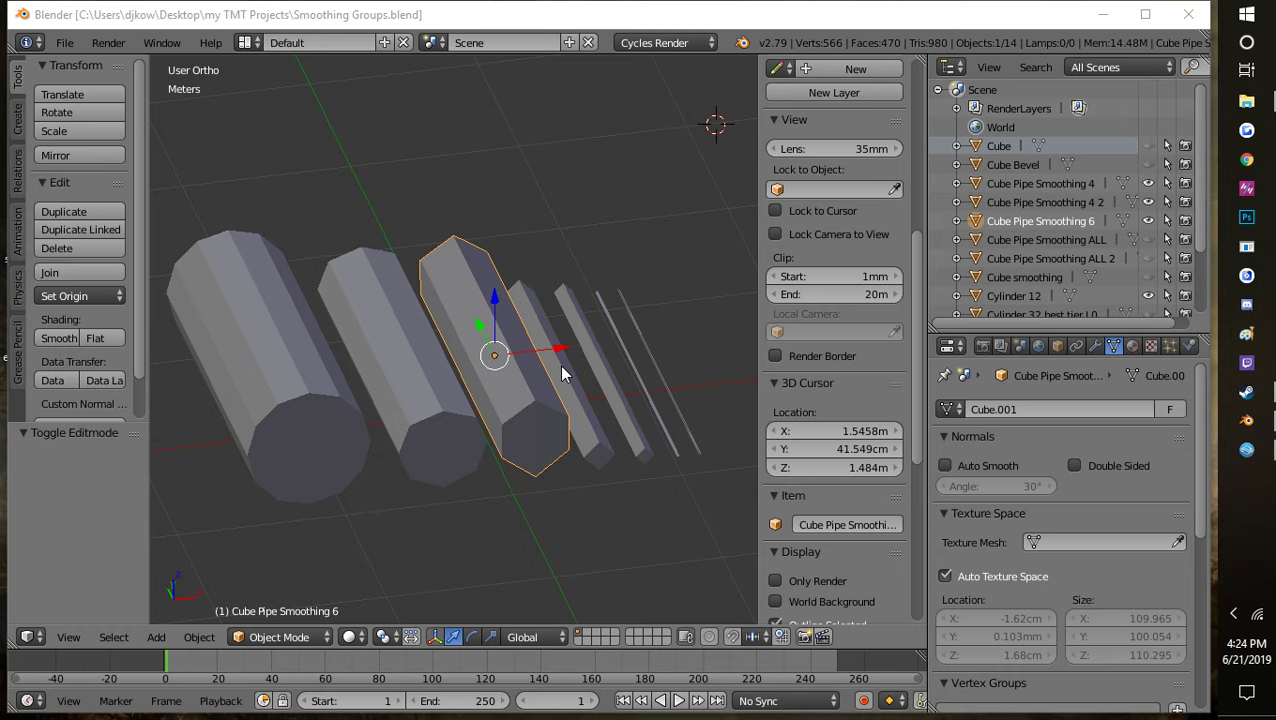
Step: Orbit and zoom around the octagonal pipe cylinders to inspect their faceted shading
mouse_move(615, 410)
middle_down()
mouse_move(569, 404)
mouse_move(592, 412)
middle_up()
scroll(559, 452, down, 1)
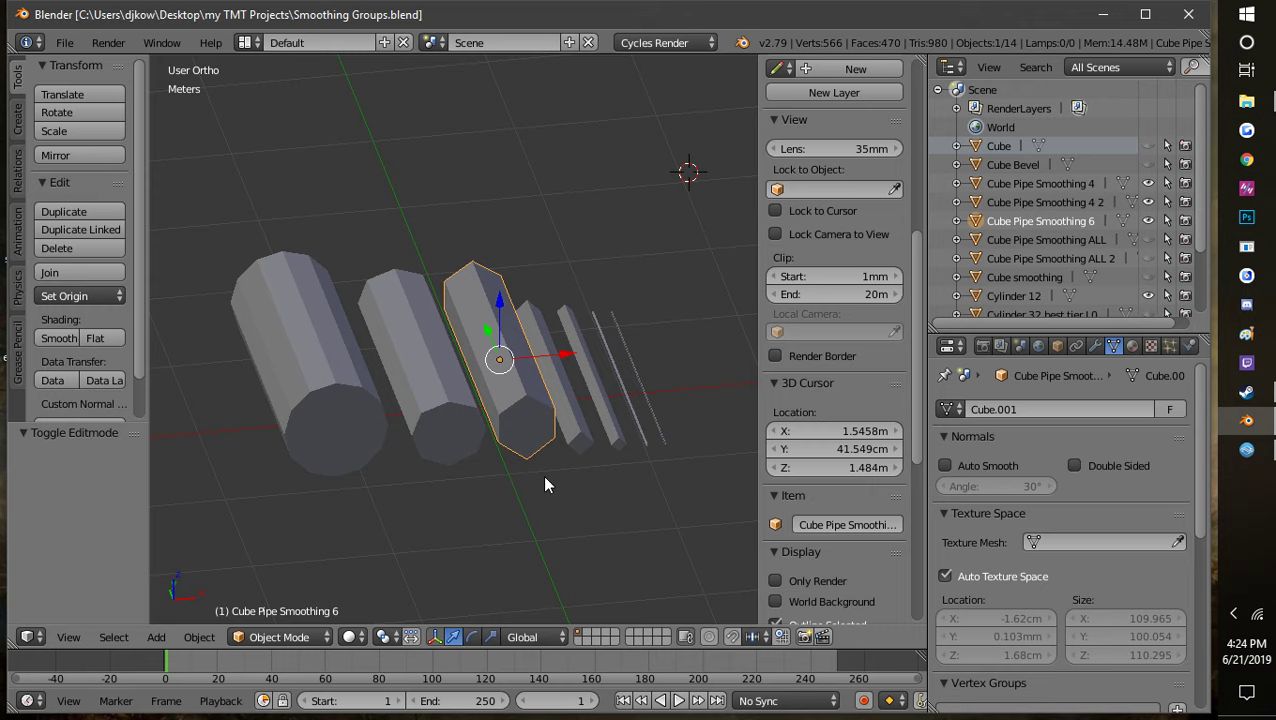
scroll(545, 485, down, 2)
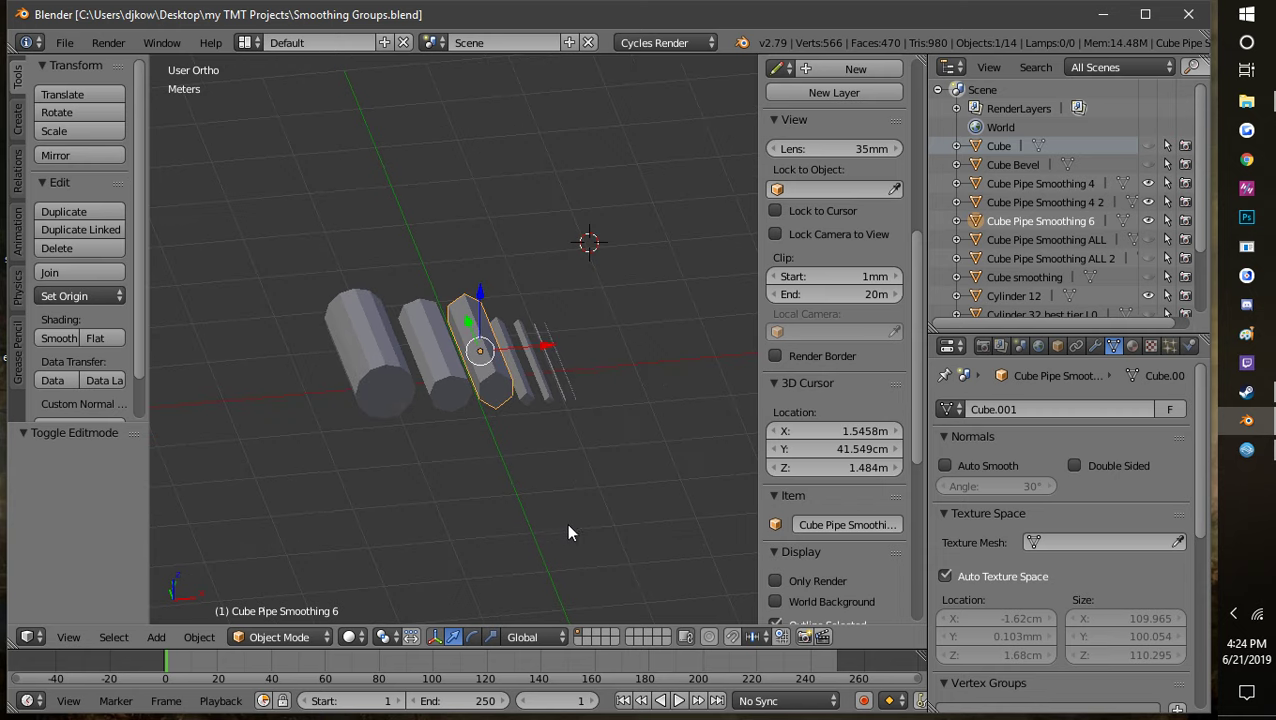
scroll(553, 515, up, 2)
middle_drag(566, 522, 541, 491)
scroll(528, 513, up, 1)
scroll(530, 490, up, 2)
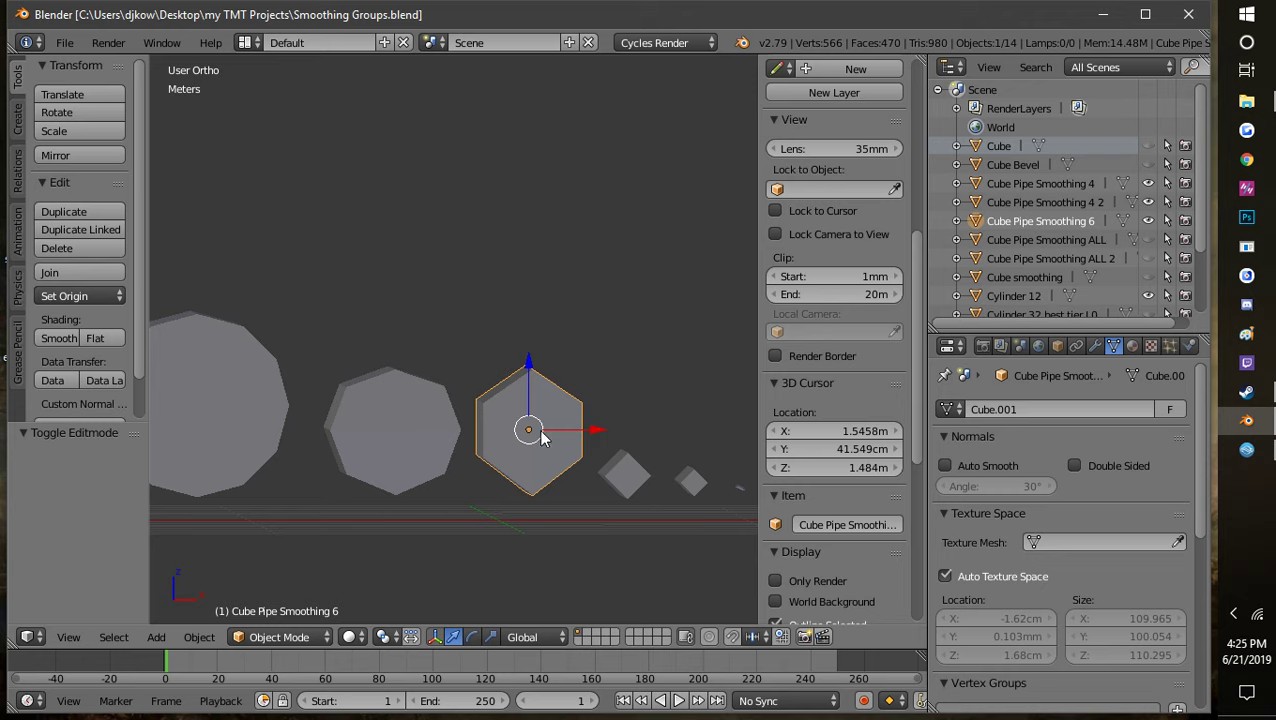
mouse_move(458, 418)
middle_down()
mouse_move(435, 435)
mouse_move(525, 411)
middle_up()
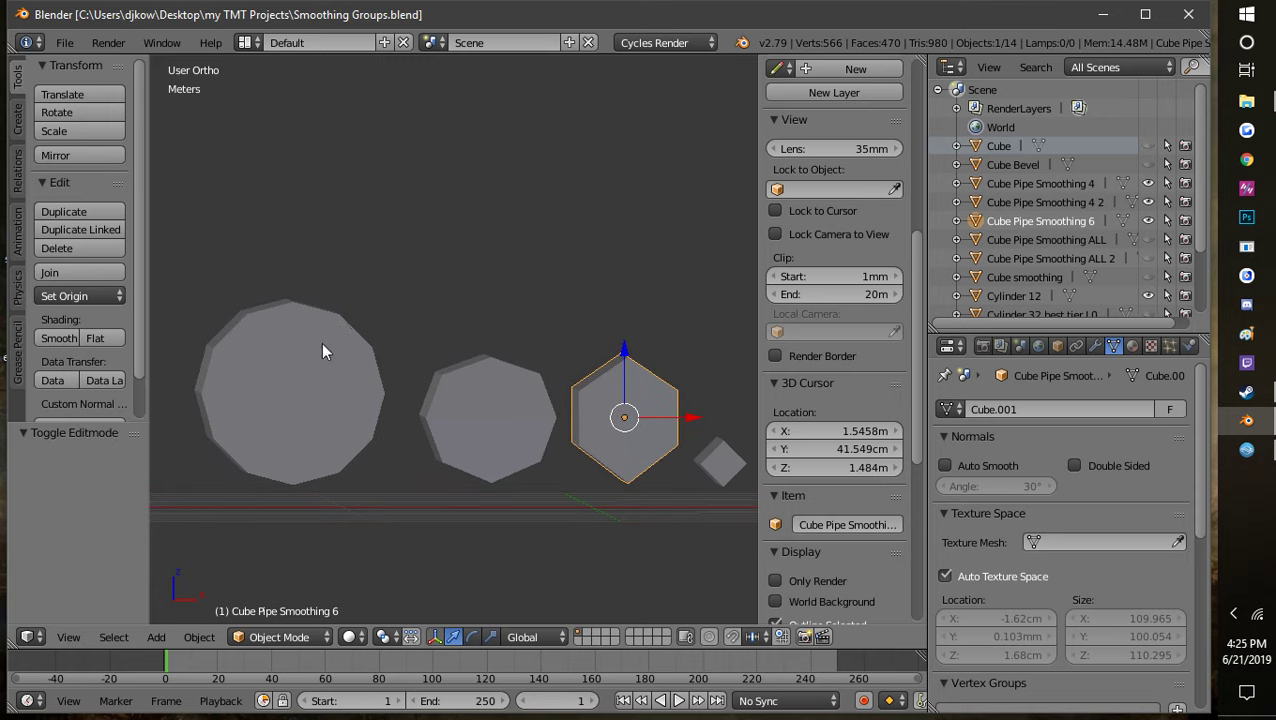
scroll(463, 453, down, 2)
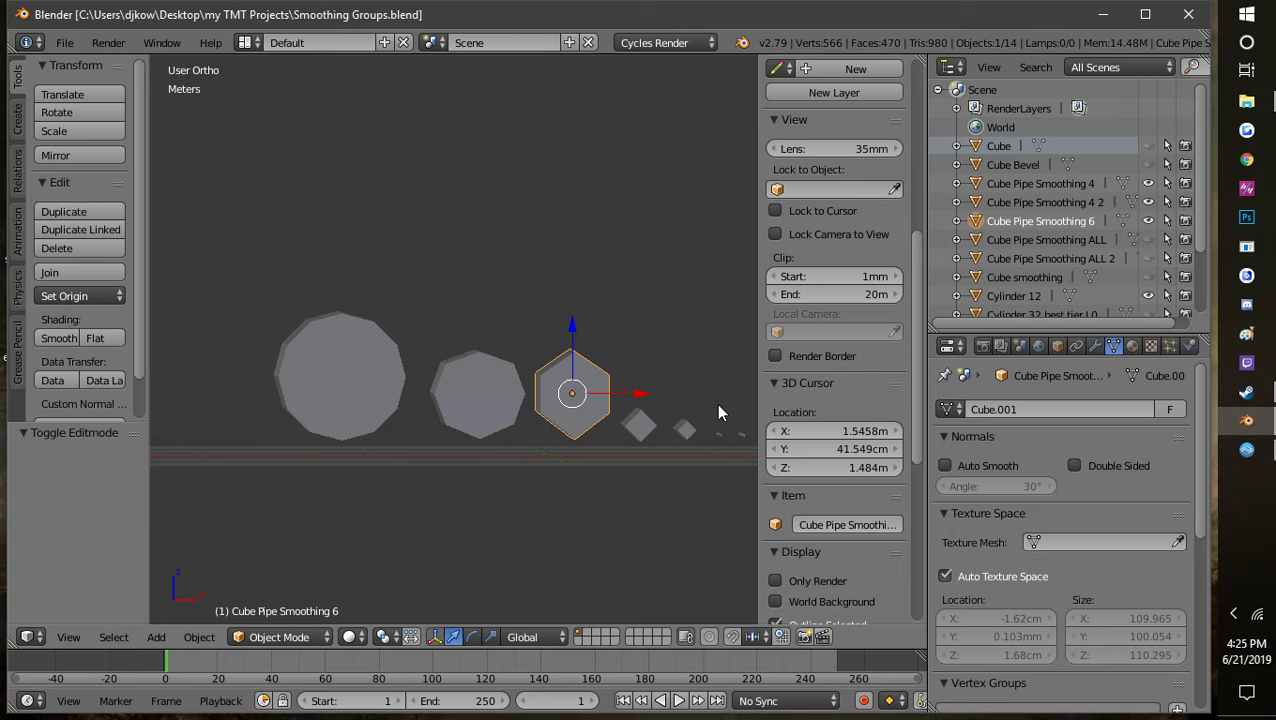
middle_drag(690, 418, 591, 527)
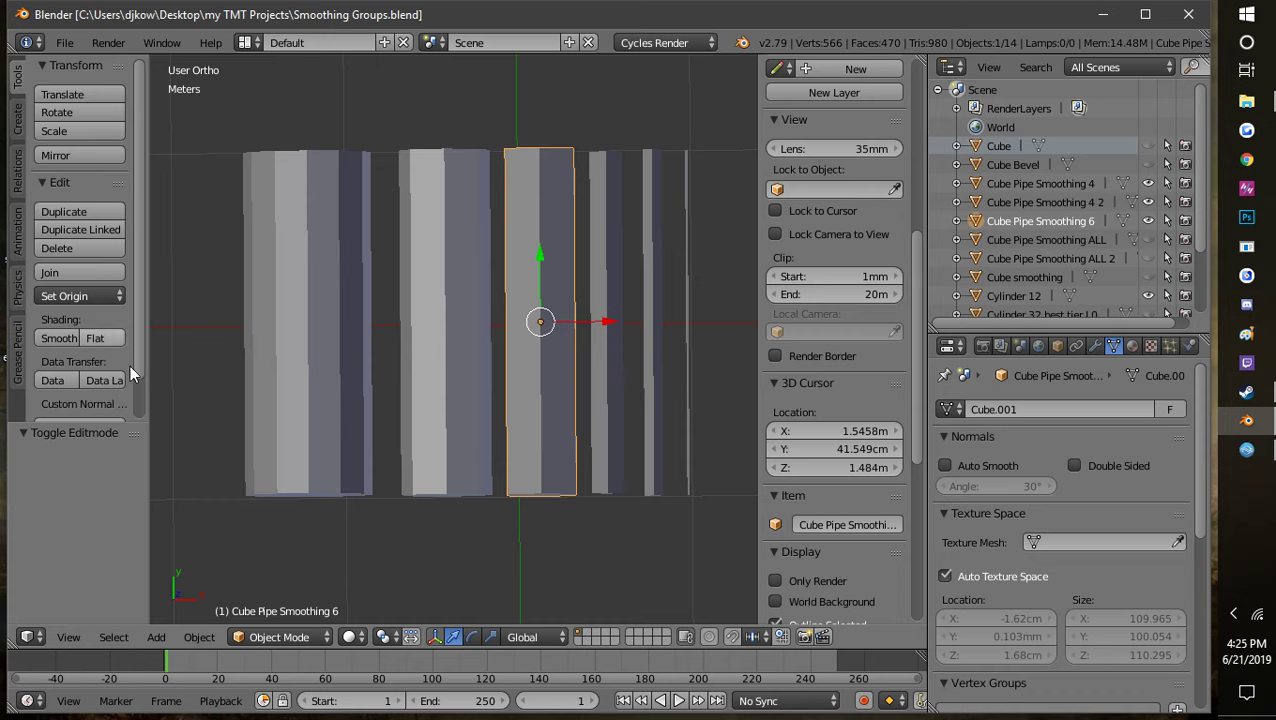
Step: Select the leftmost cylinder, Cylinder 12, and bring up the Create tab's primitive options
click(318, 420)
right_click(333, 284)
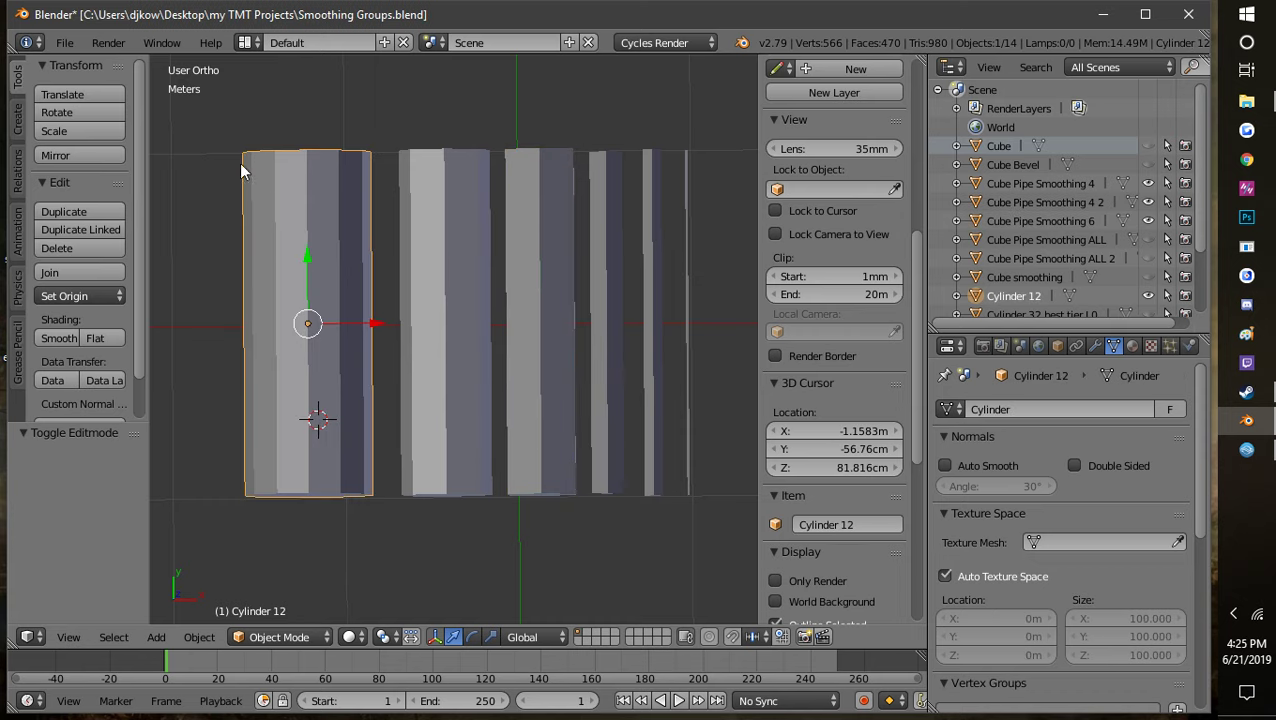
click(17, 122)
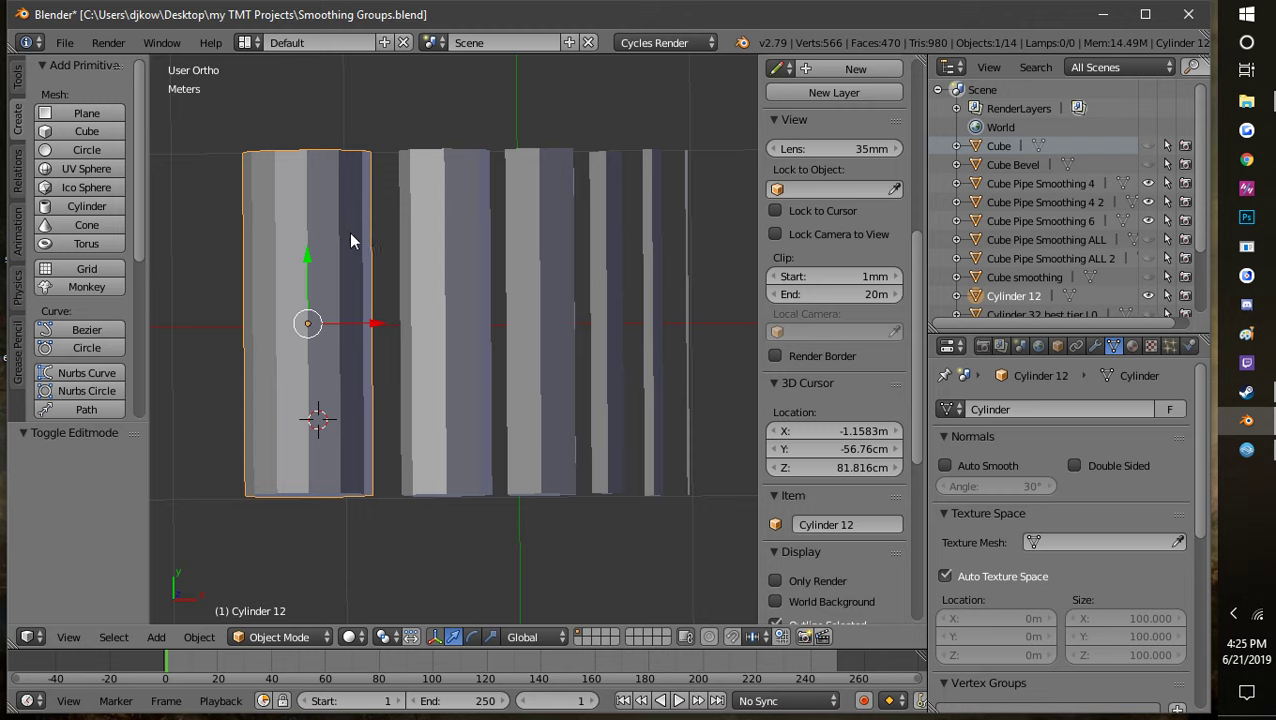
middle_drag(432, 418, 503, 553)
scroll(503, 553, up, 5)
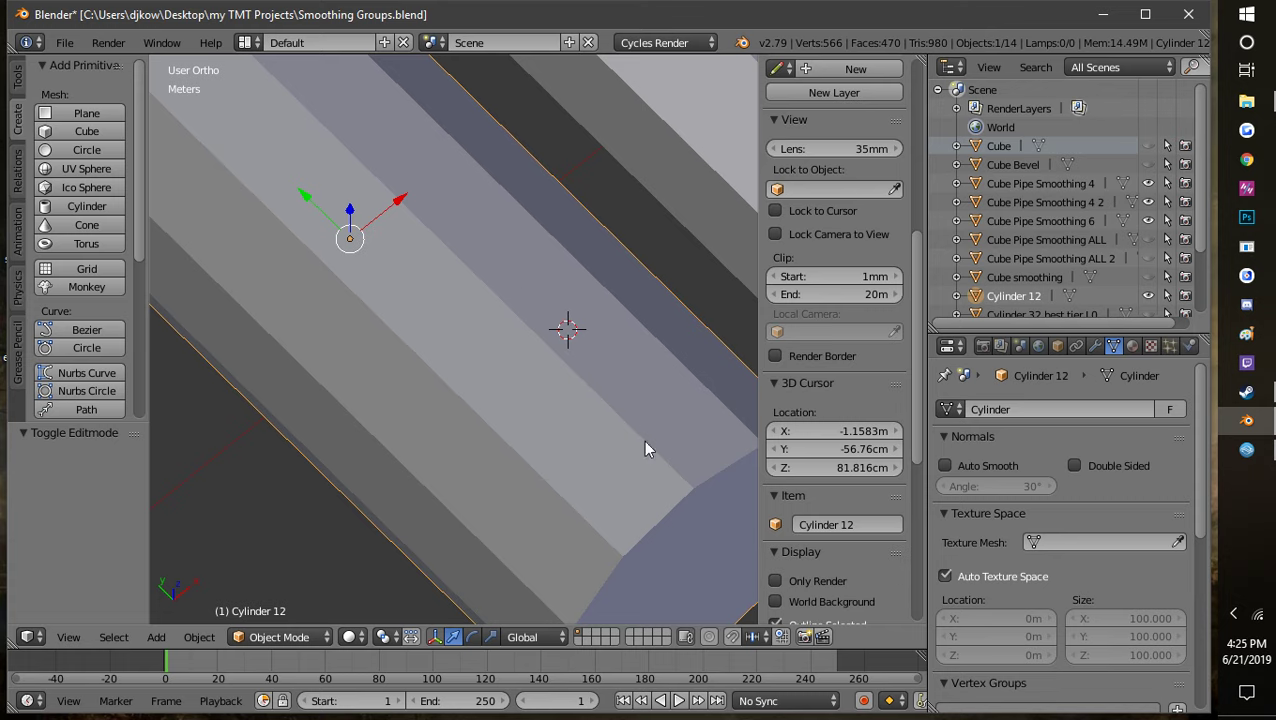
middle_drag(540, 570, 508, 482)
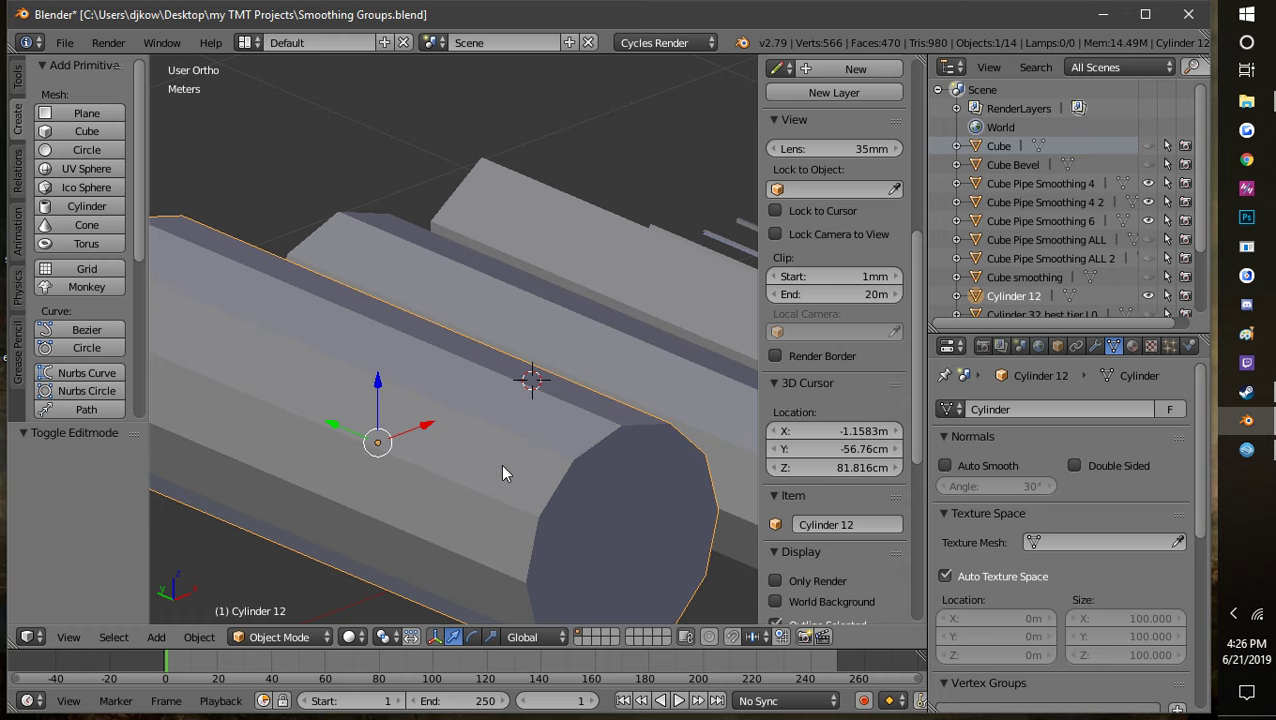
middle_drag(502, 474, 527, 506)
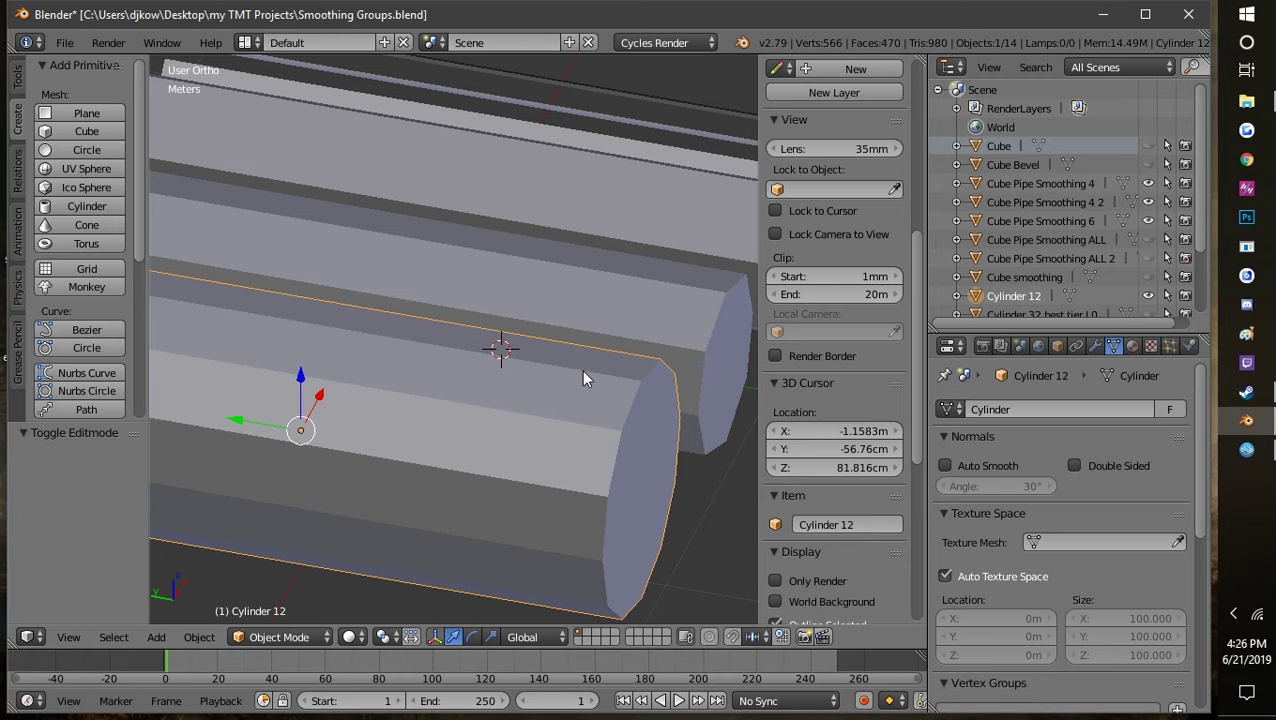
scroll(581, 369, down, 4)
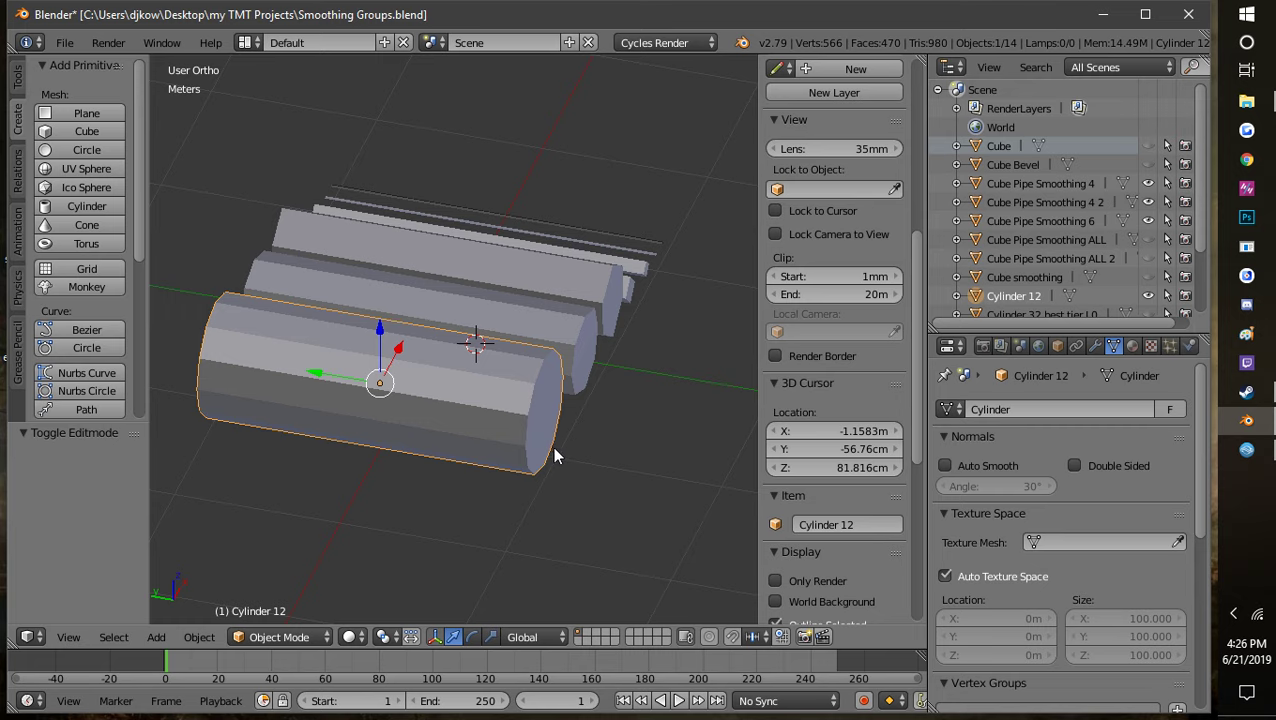
middle_drag(556, 456, 391, 447)
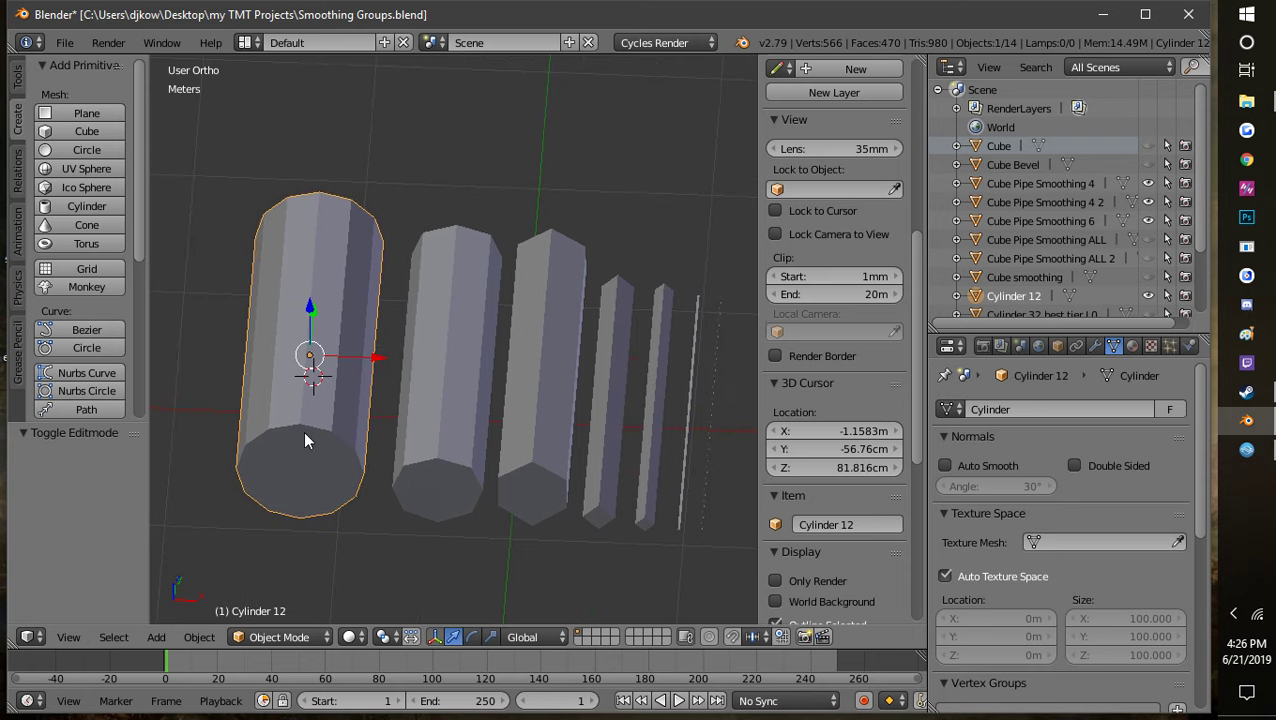
middle_drag(305, 440, 367, 433)
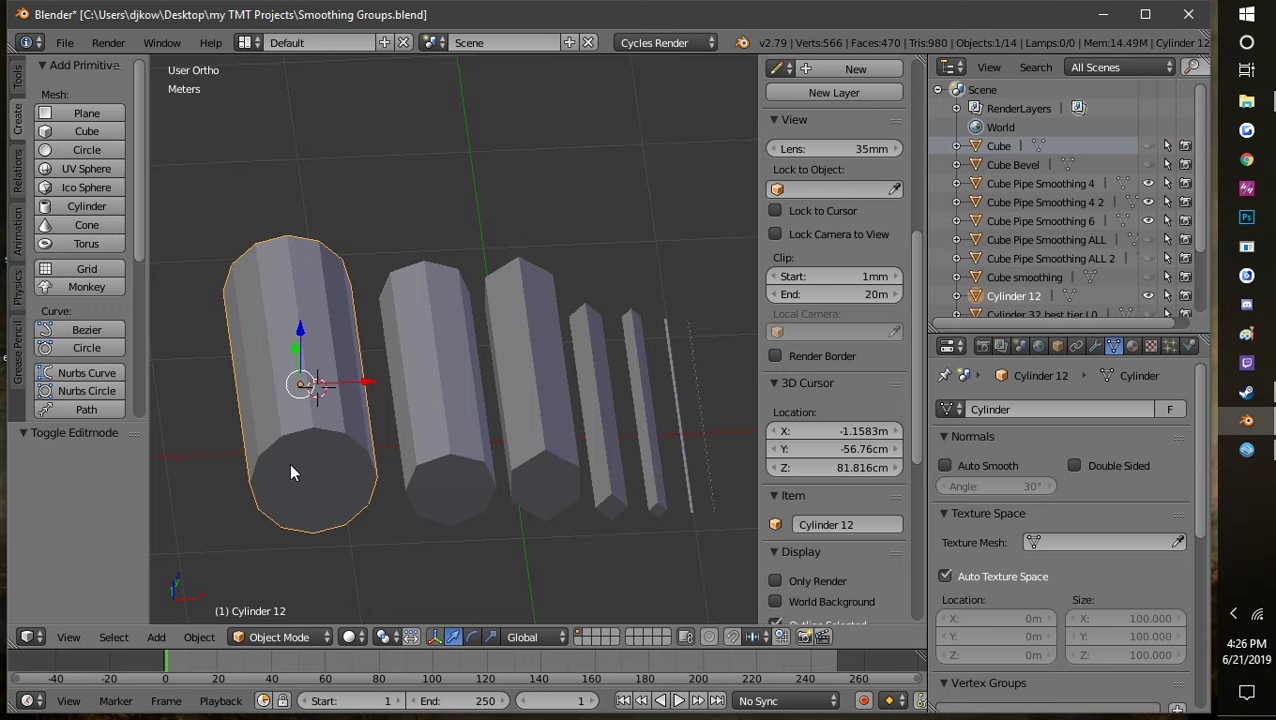
middle_drag(297, 463, 346, 608)
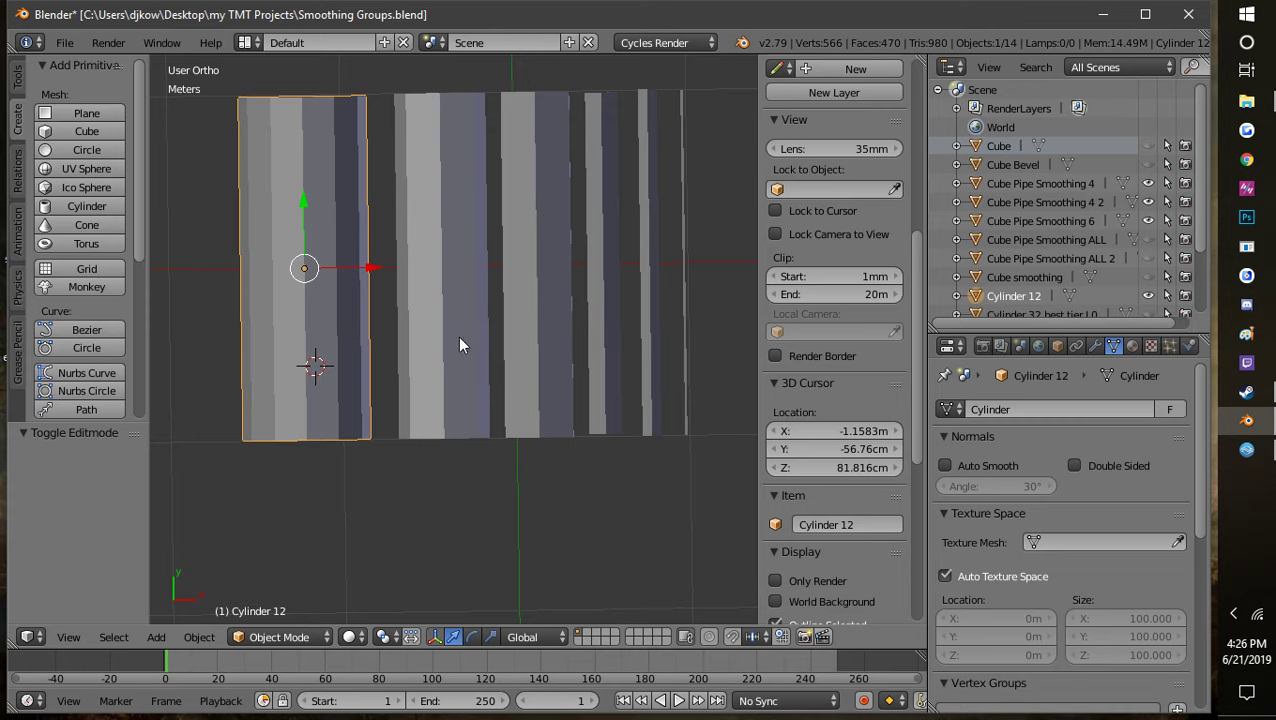
shift+middle_drag(456, 363, 418, 463)
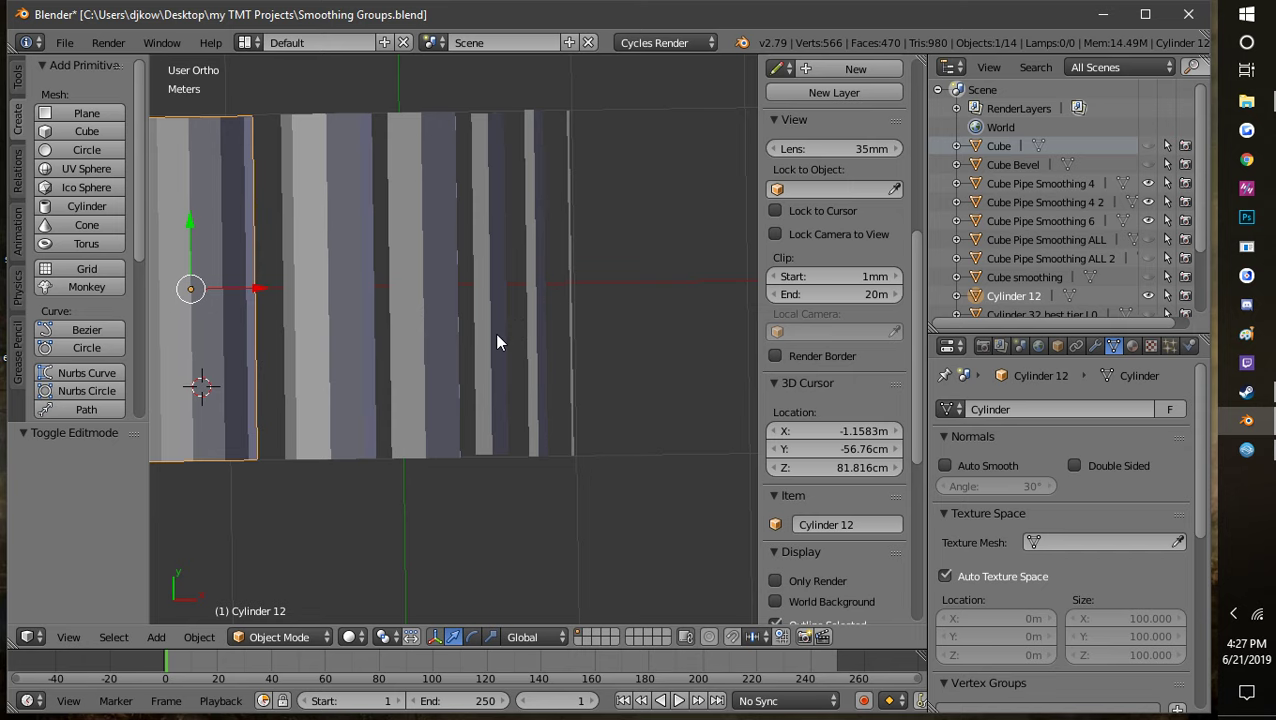
middle_drag(509, 488, 468, 475)
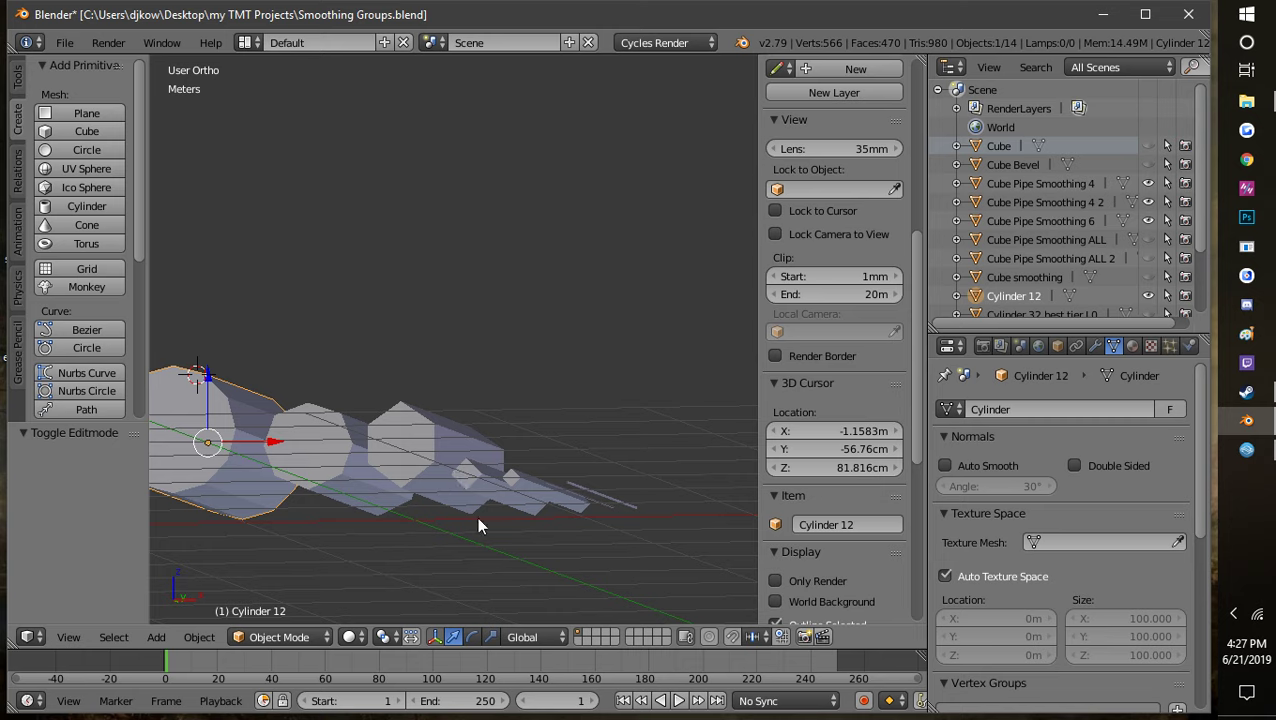
middle_drag(463, 486, 535, 461)
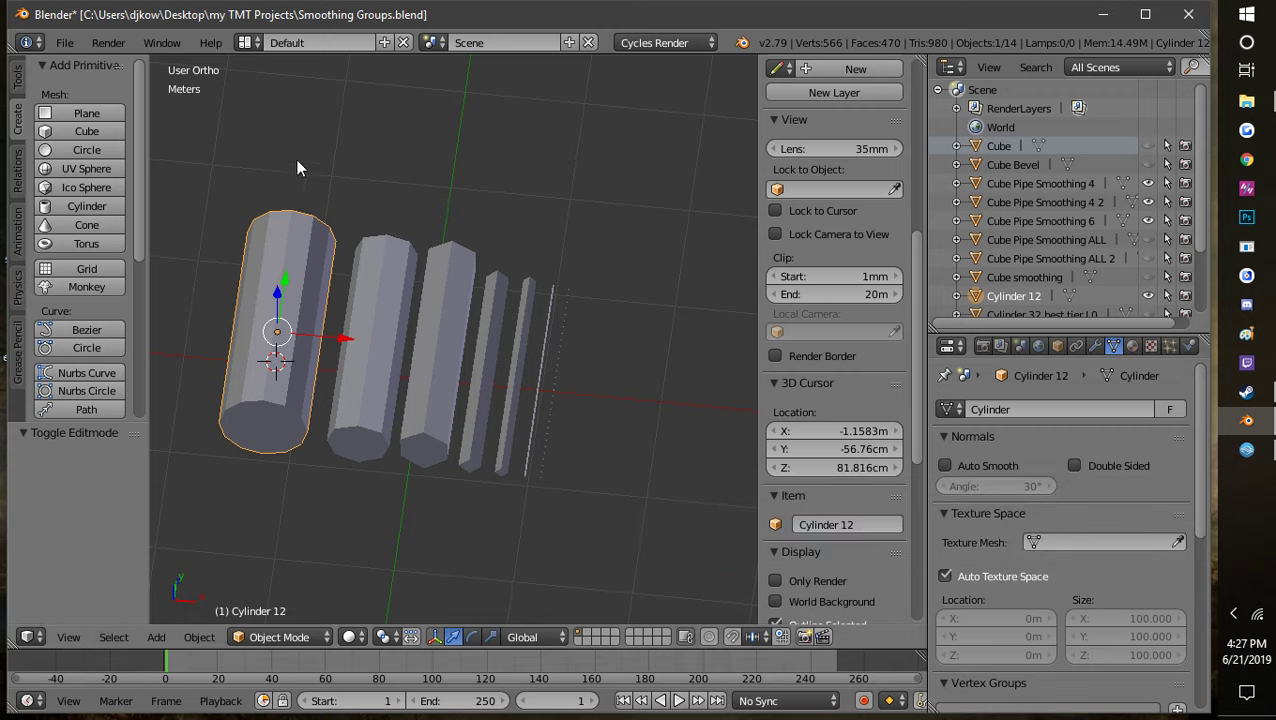
click(277, 641)
click(289, 594)
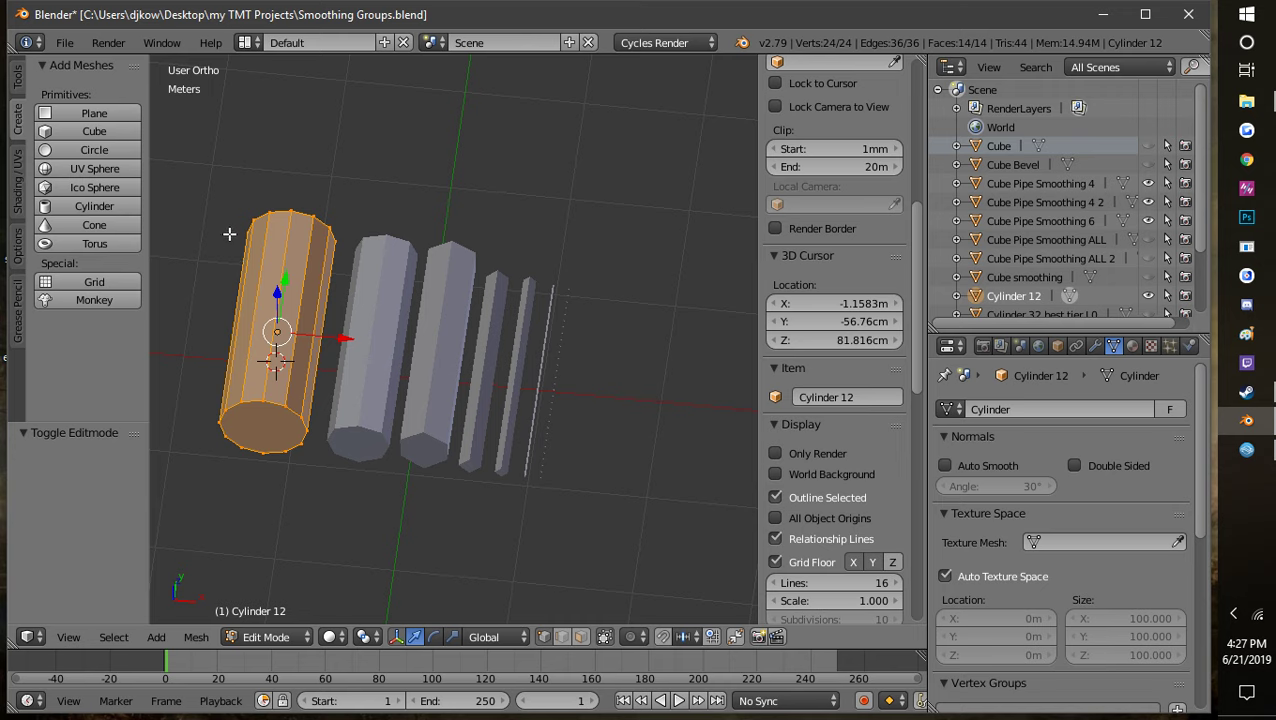
middle_drag(255, 343, 355, 460)
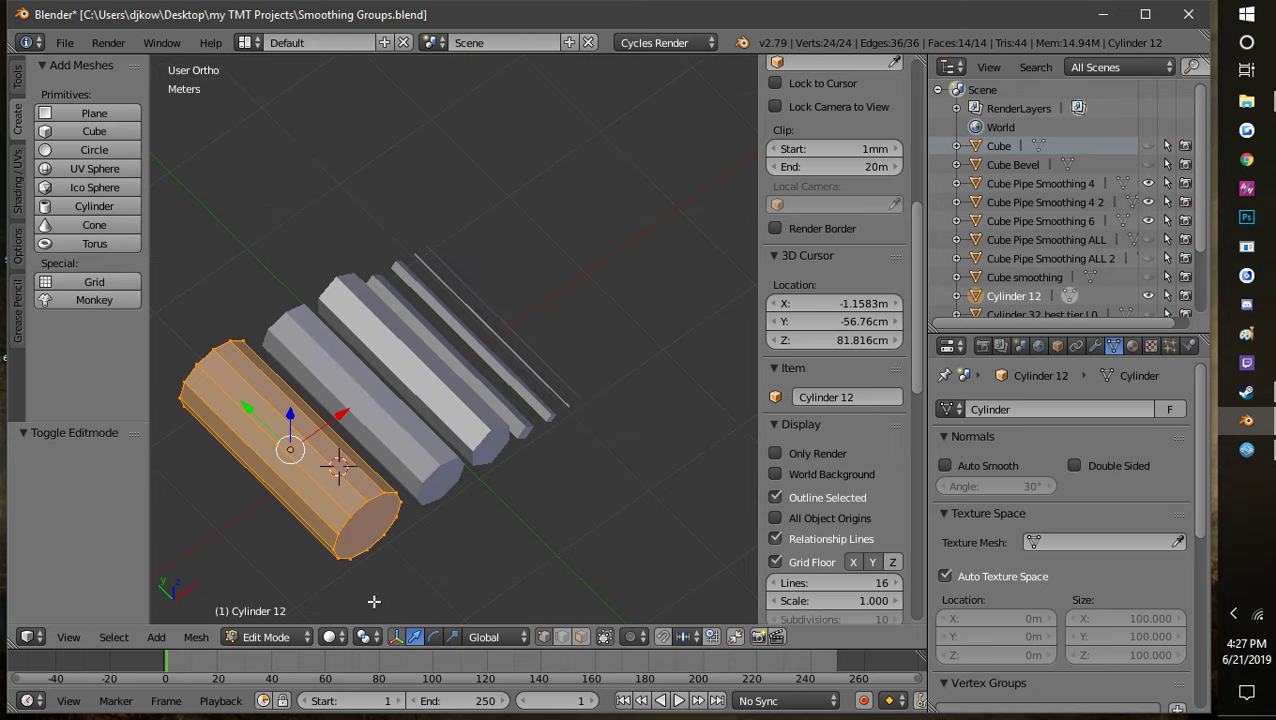
right_click(329, 462)
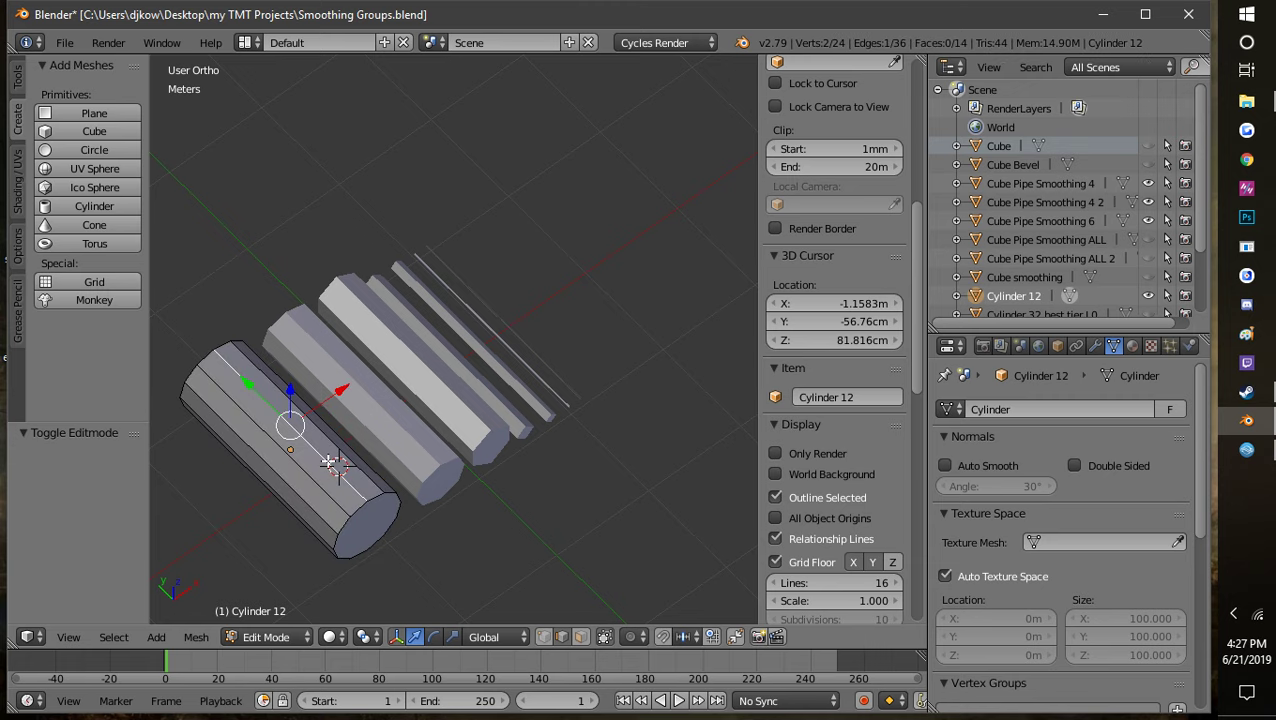
shift+right_click(320, 490)
shift+right_click(307, 501)
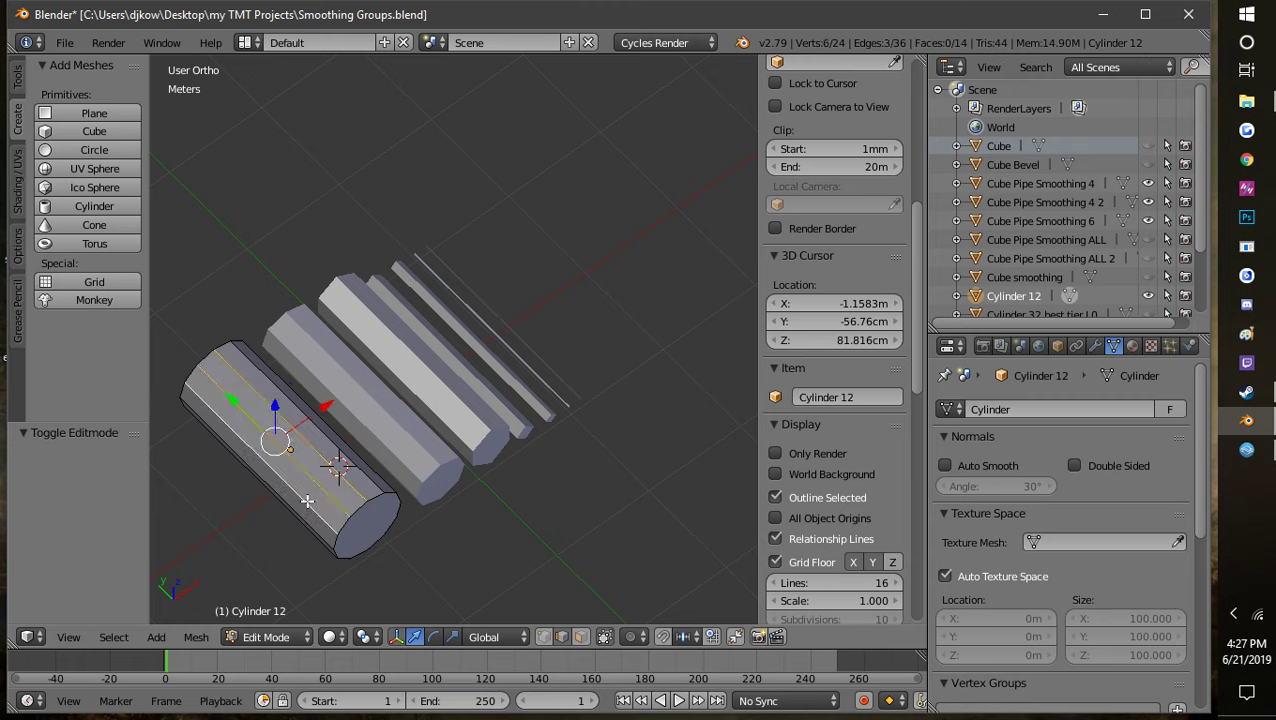
middle_drag(371, 557, 436, 458)
shift+right_click(407, 453)
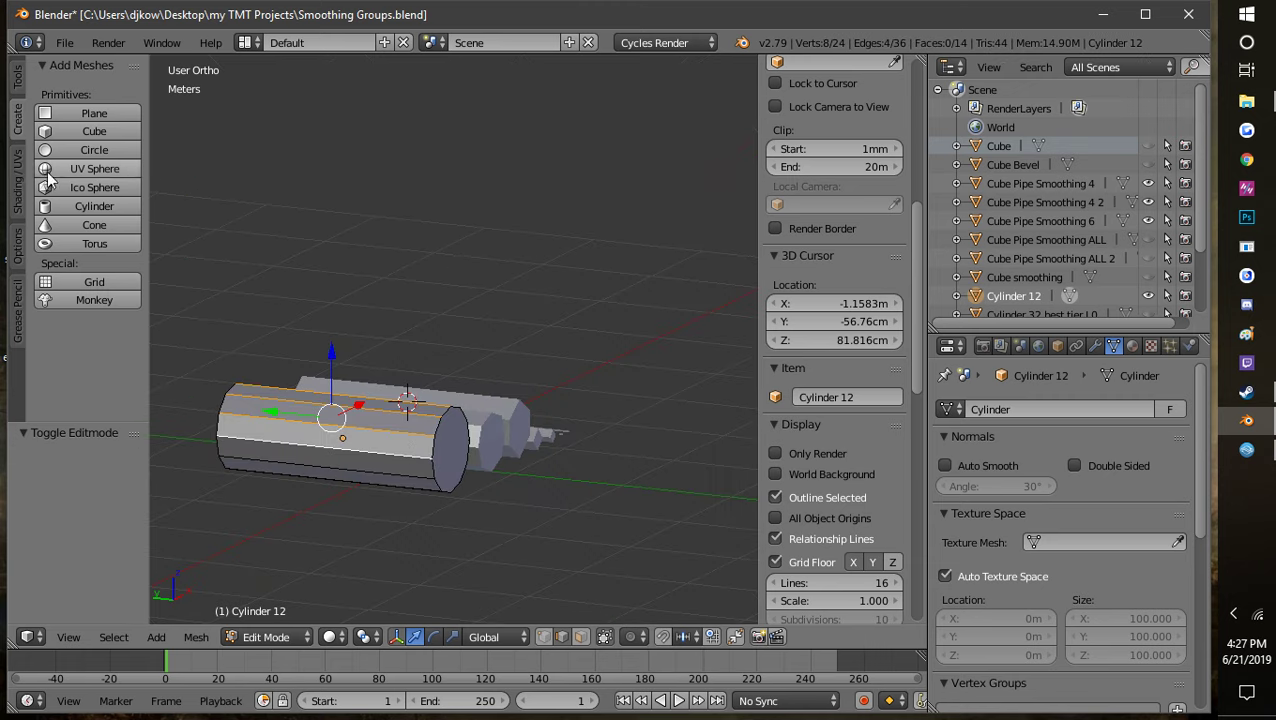
click(17, 200)
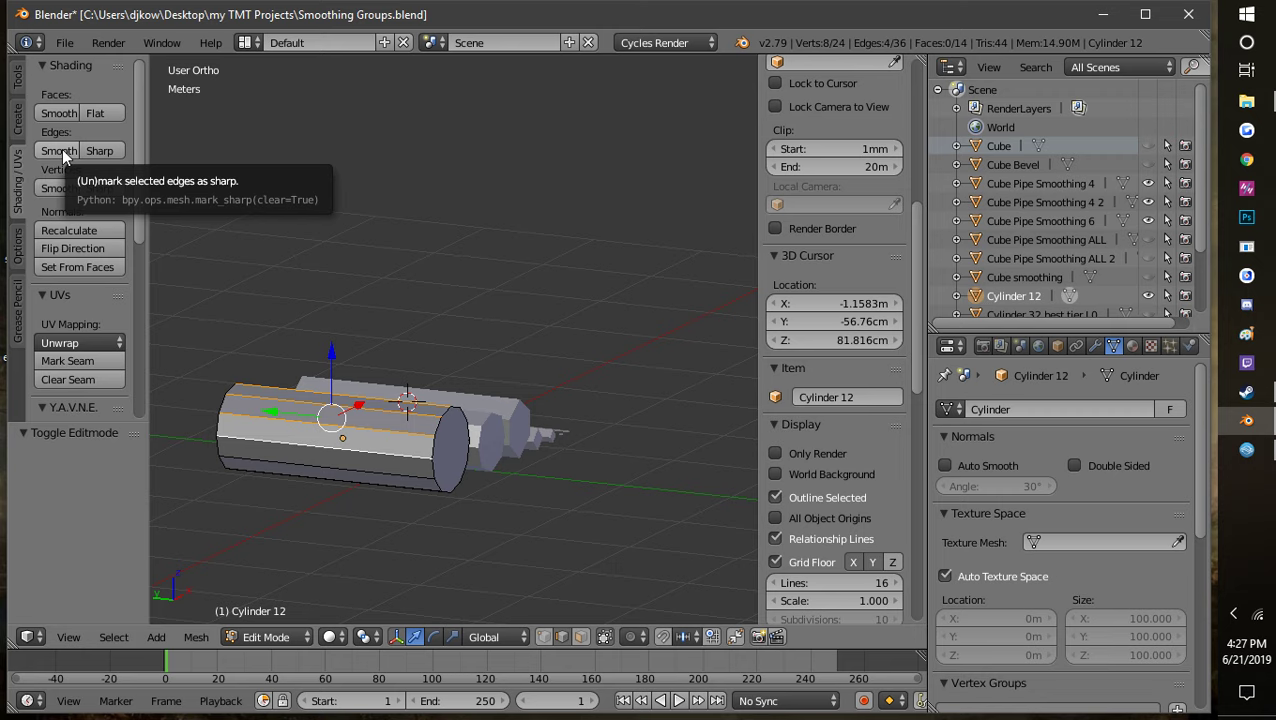
middle_drag(484, 346, 456, 393)
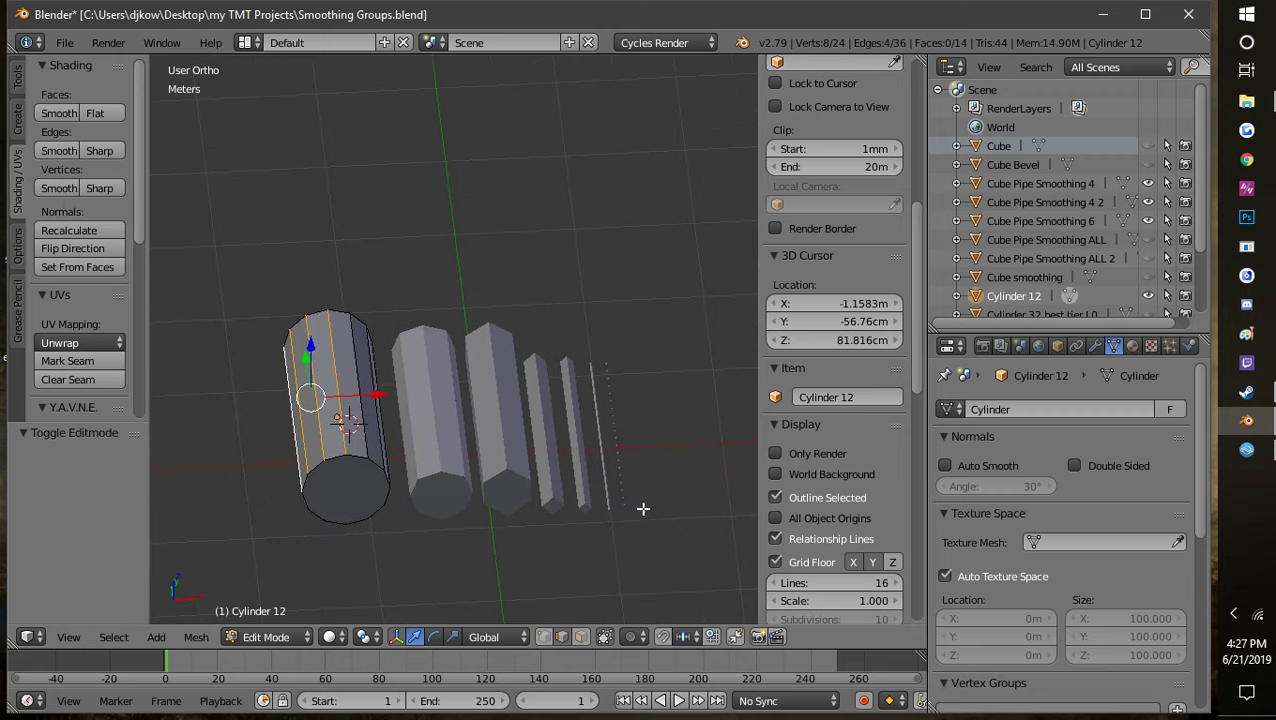
click(258, 637)
Step: Return Cylinder 12 to Object Mode and unhide Cube Pipe Smoothing ALL and ALL 2
click(256, 626)
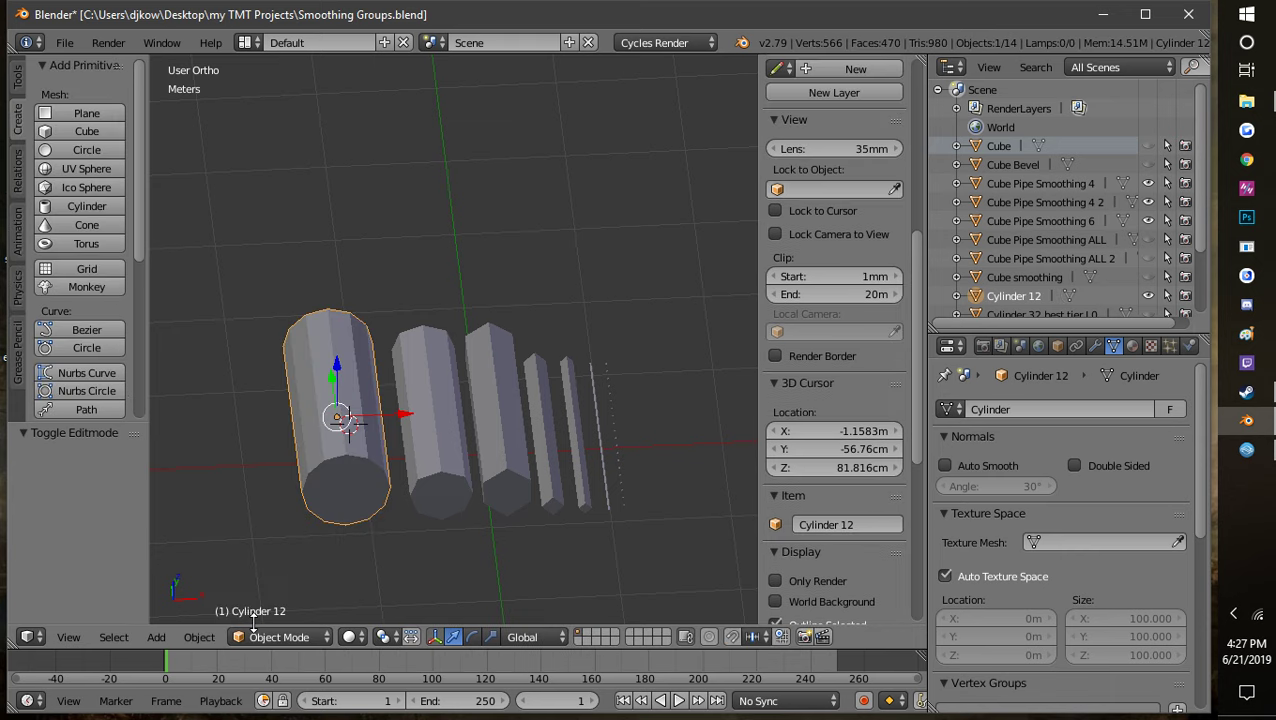
click(1148, 239)
click(1148, 258)
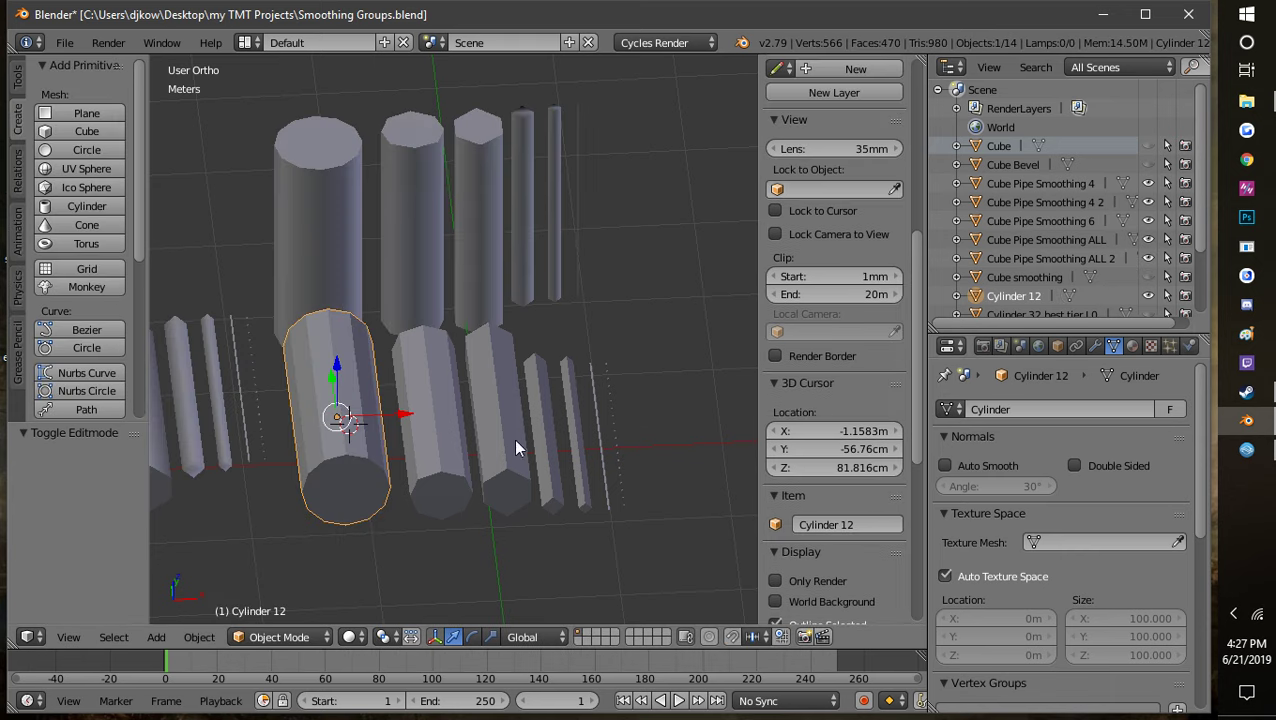
shift+middle_drag(288, 476, 578, 521)
scroll(500, 360, up, 2)
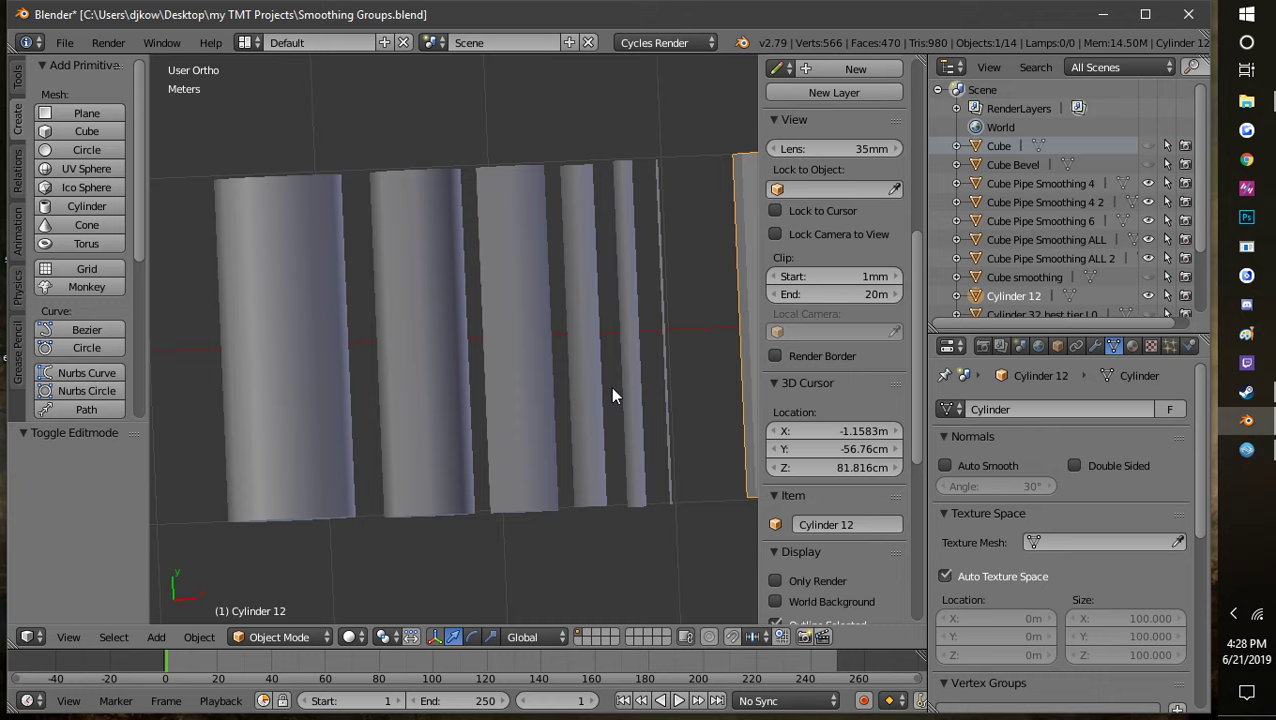
scroll(443, 445, up, 3)
middle_drag(469, 450, 528, 429)
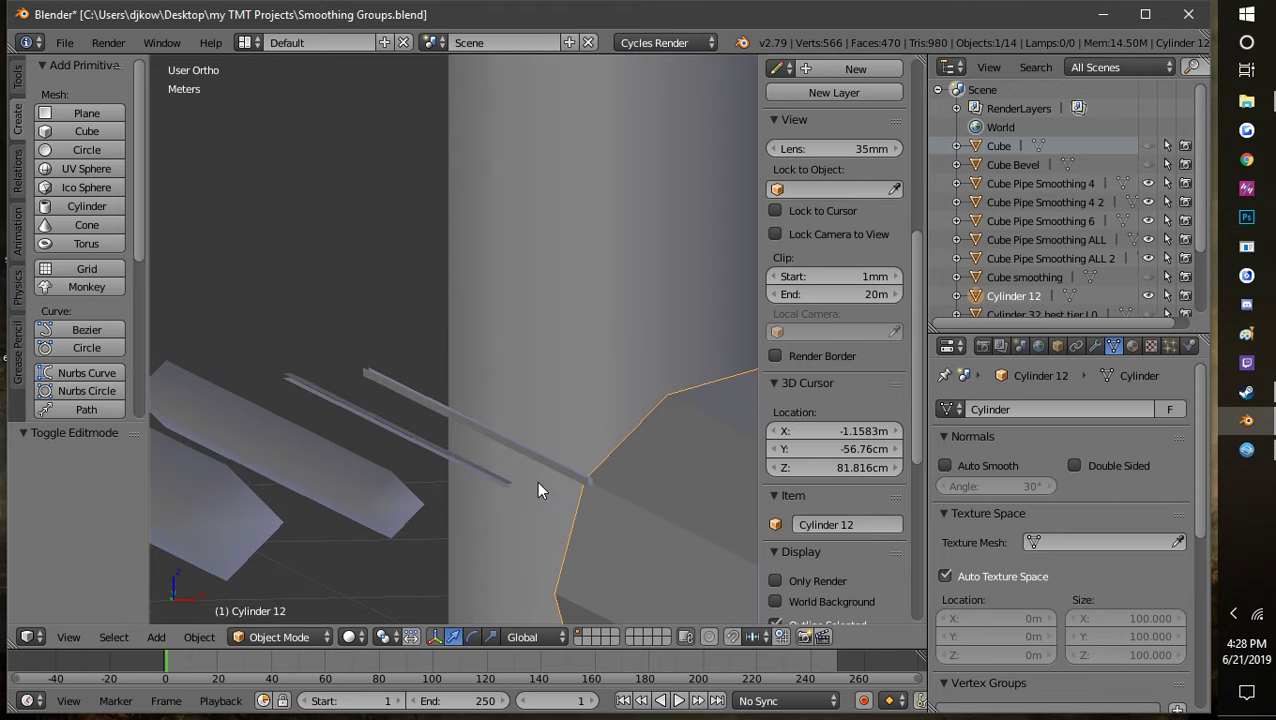
scroll(538, 478, down, 2)
middle_drag(517, 473, 477, 472)
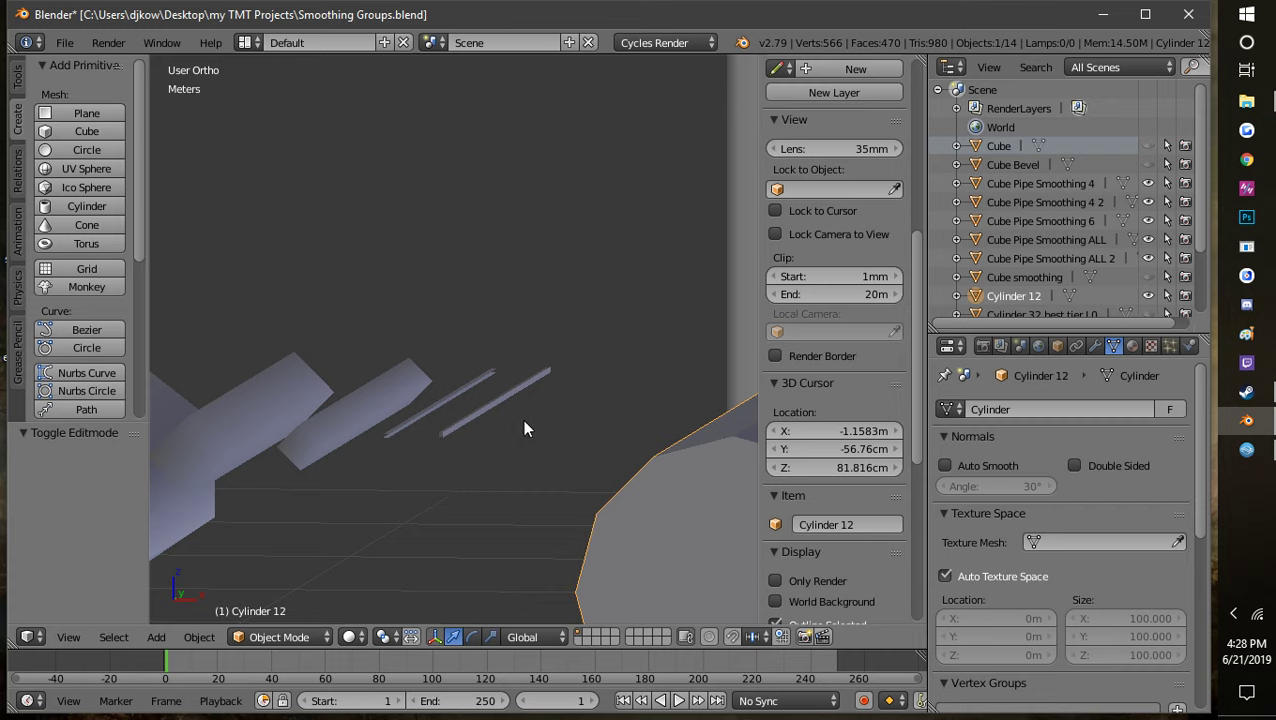
middle_drag(525, 428, 497, 461)
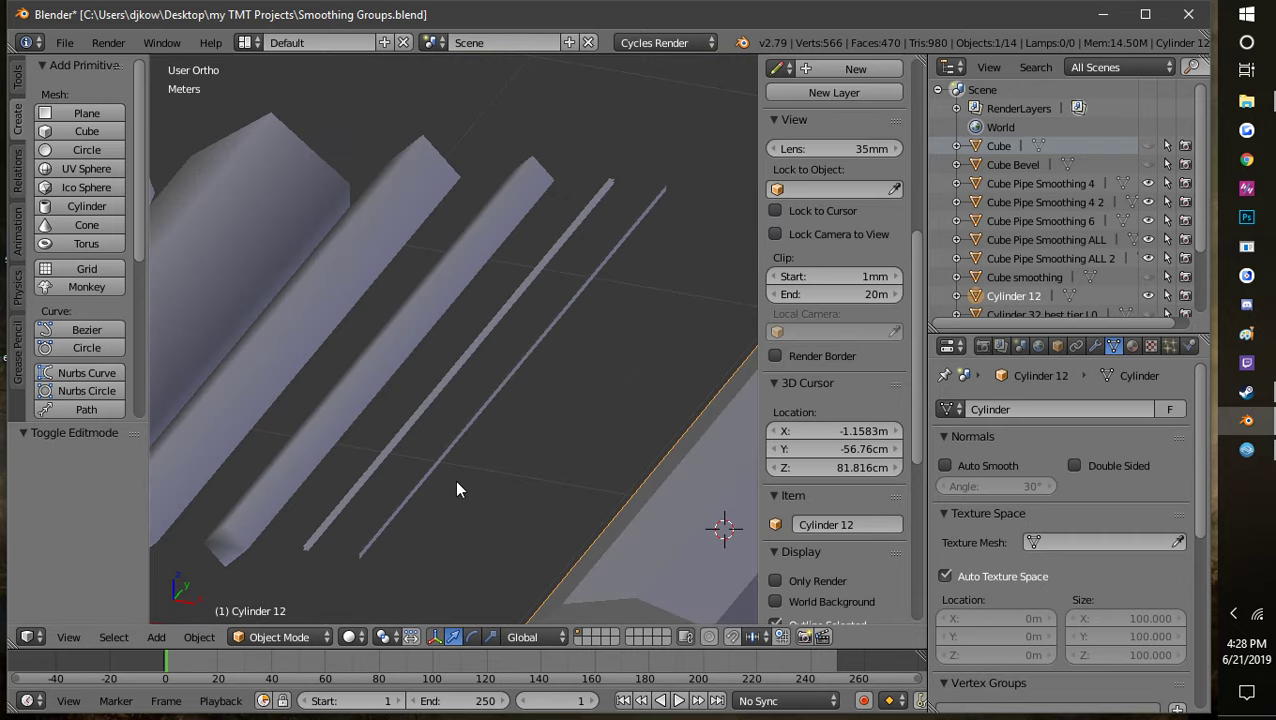
middle_drag(481, 418, 544, 528)
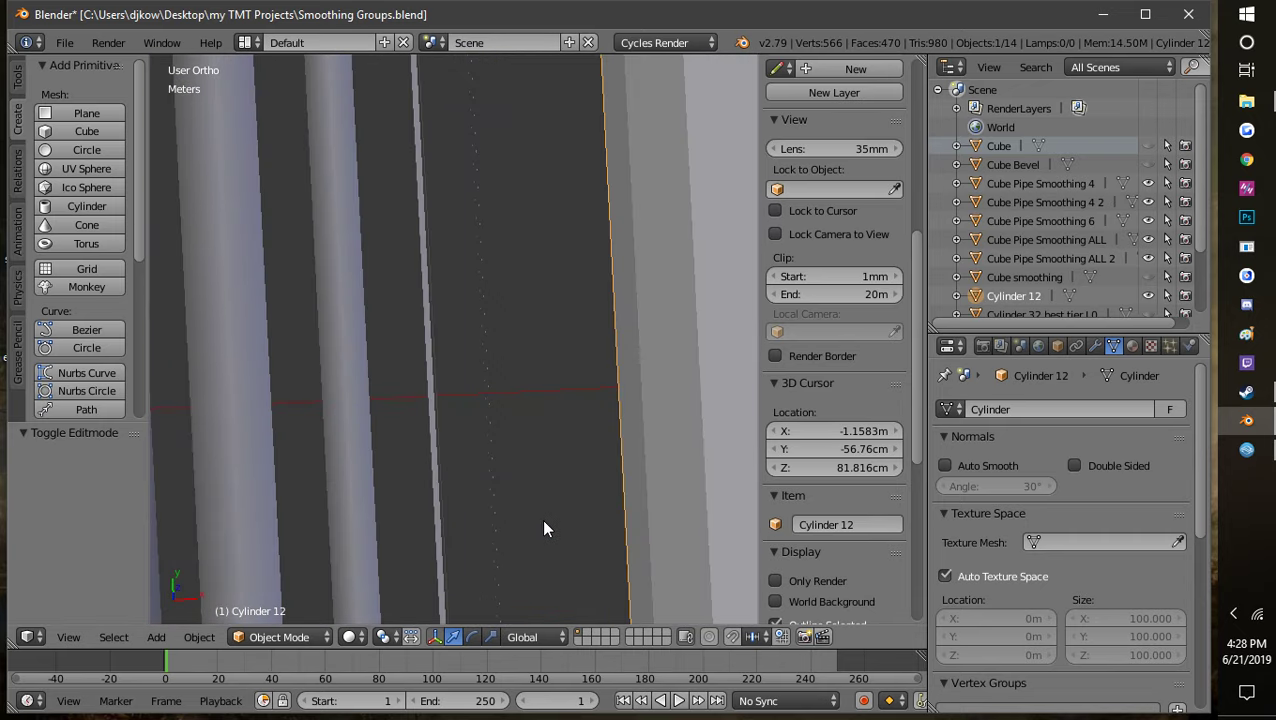
middle_drag(427, 418, 525, 382)
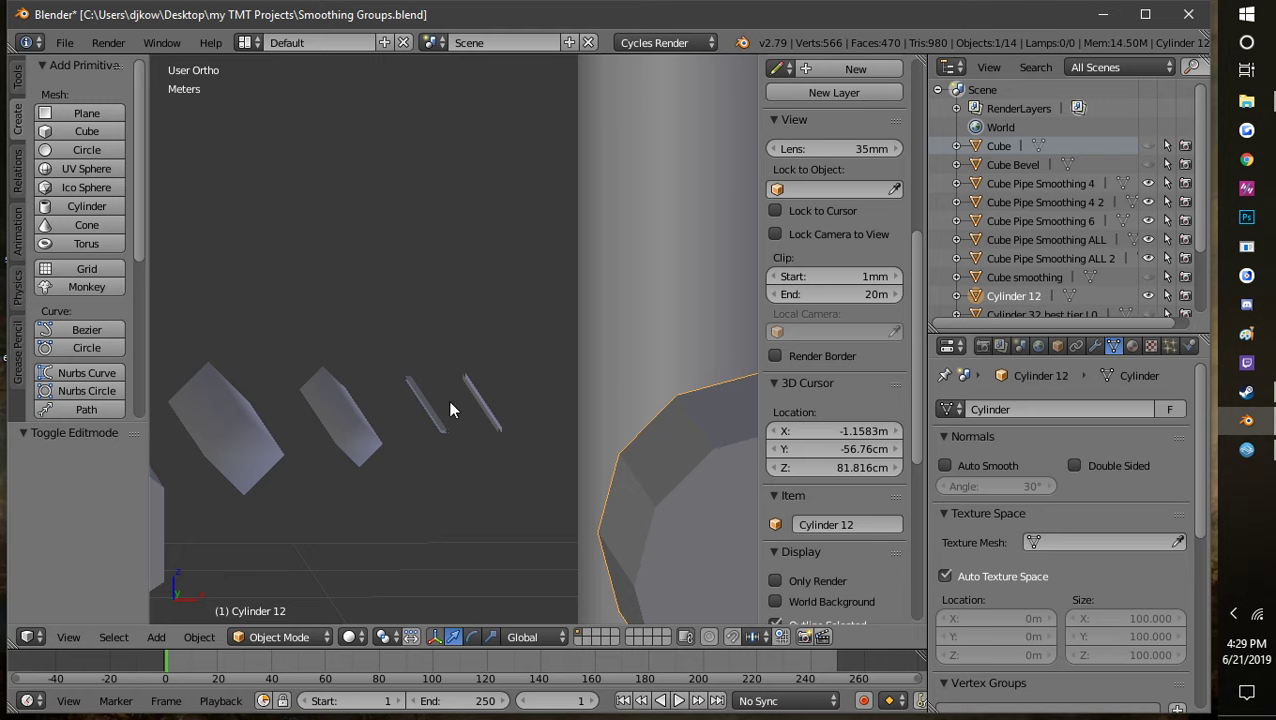
middle_drag(372, 486, 505, 380)
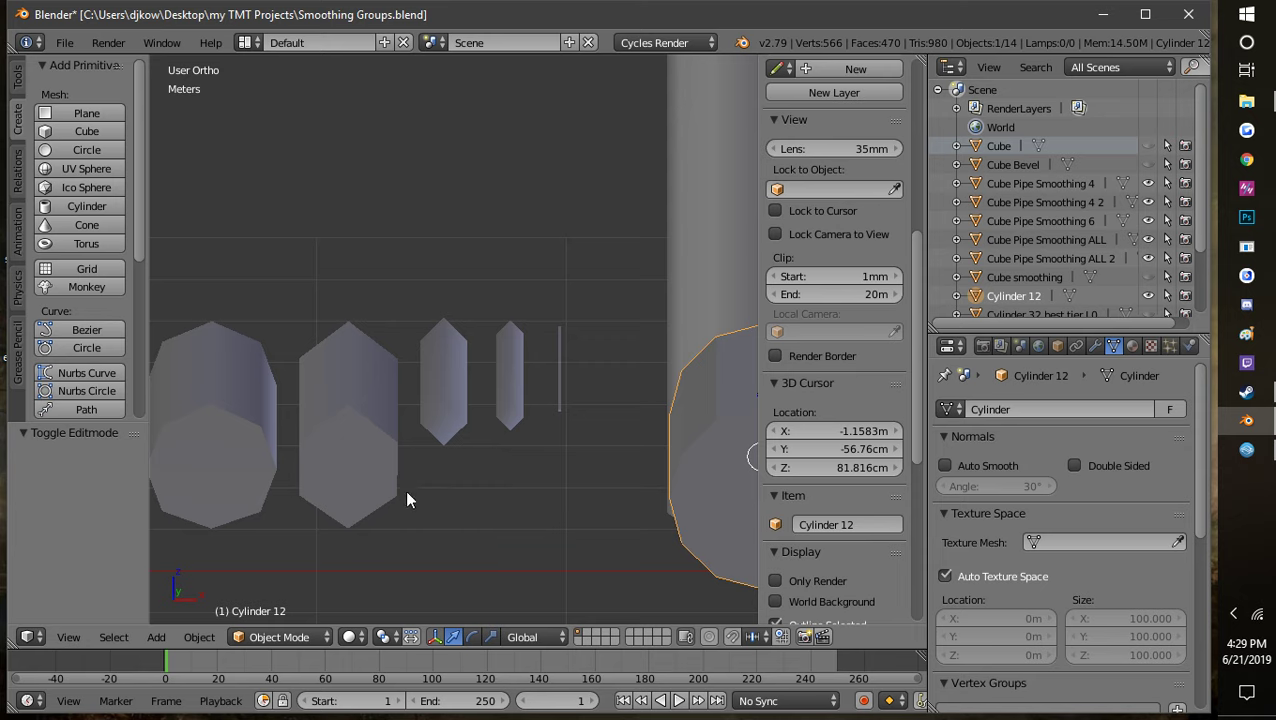
middle_drag(407, 499, 566, 476)
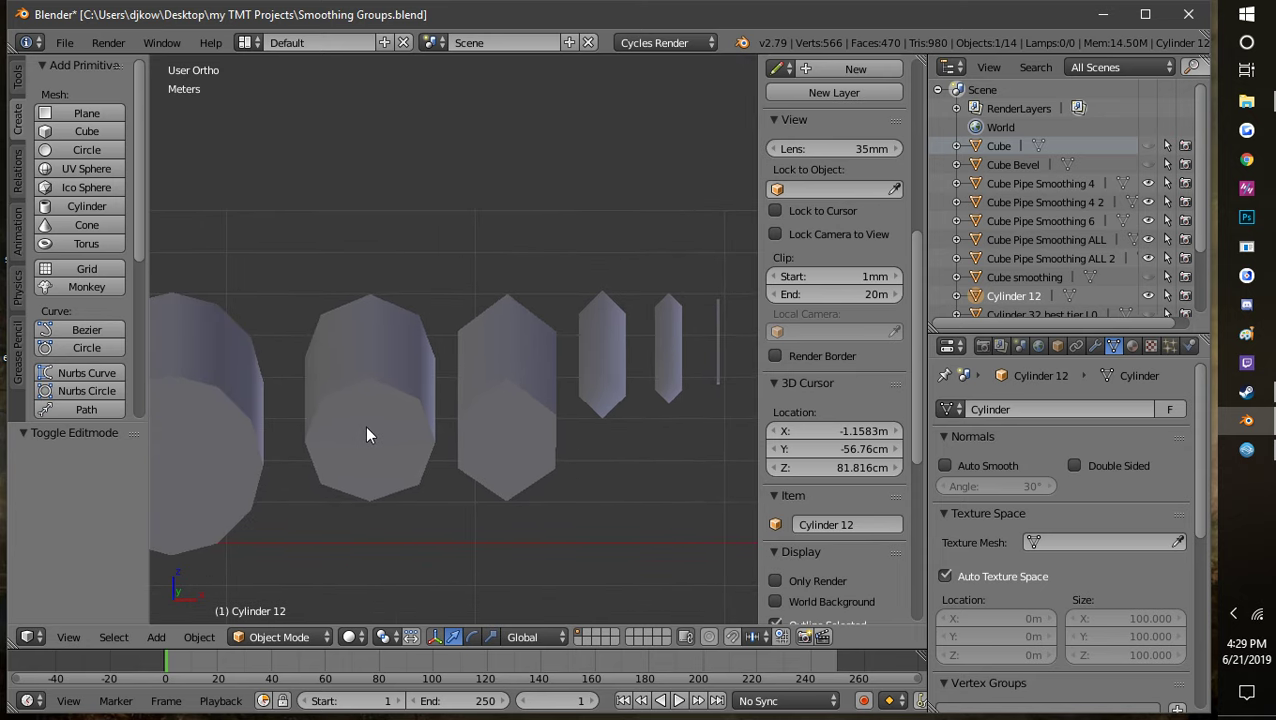
scroll(348, 457, up, 3)
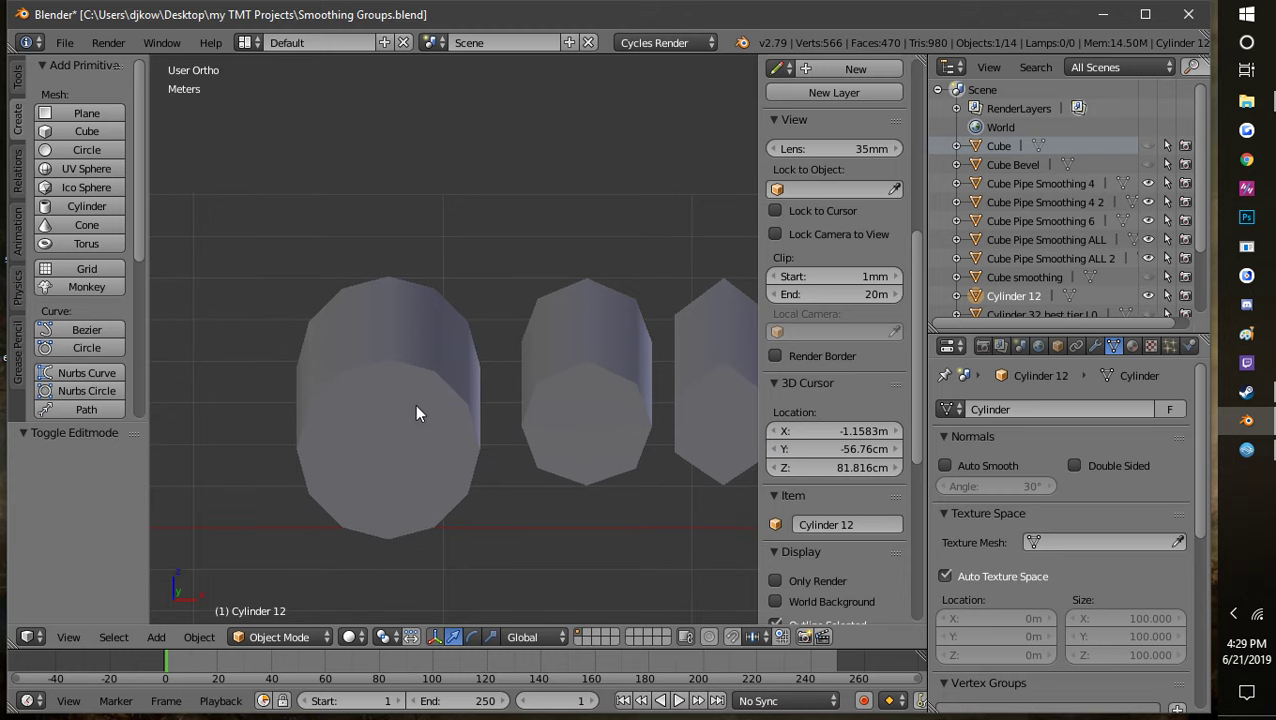
mouse_move(417, 413)
middle_down()
mouse_move(473, 450)
mouse_move(436, 416)
mouse_move(544, 430)
mouse_move(652, 470)
mouse_move(563, 479)
mouse_move(513, 515)
mouse_move(501, 558)
mouse_move(659, 412)
mouse_move(407, 557)
mouse_move(513, 478)
mouse_move(581, 484)
mouse_move(507, 390)
mouse_move(576, 403)
mouse_move(426, 420)
middle_up()
middle_drag(447, 358, 614, 427)
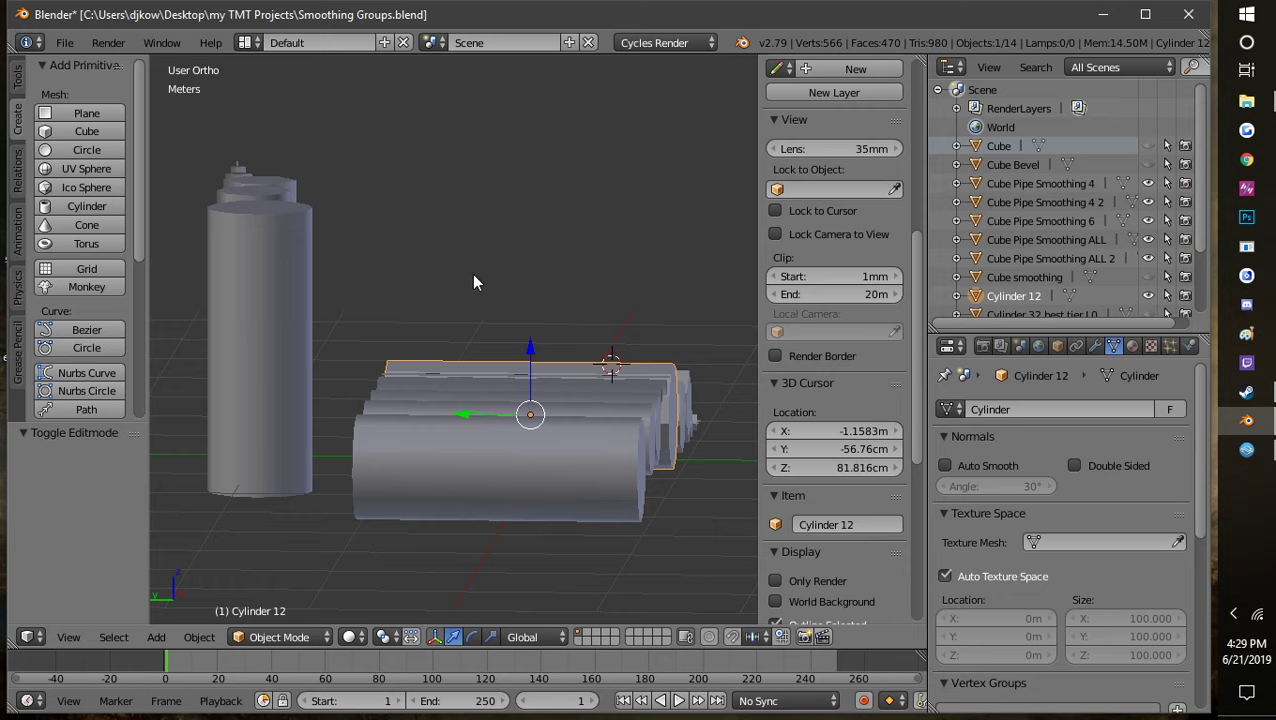
Step: Orbit around the cylinder row from several angles, then switch Cylinder 12 into Edit Mode
middle_drag(601, 501, 603, 443)
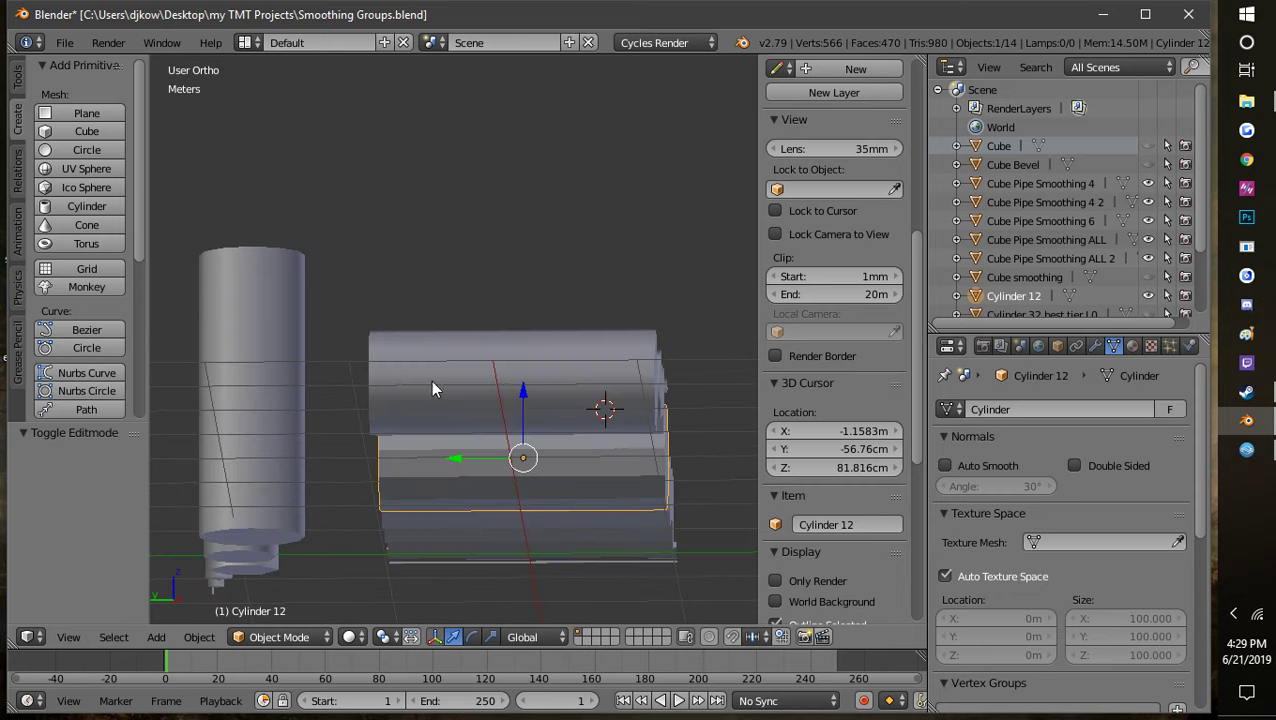
middle_drag(511, 389, 556, 444)
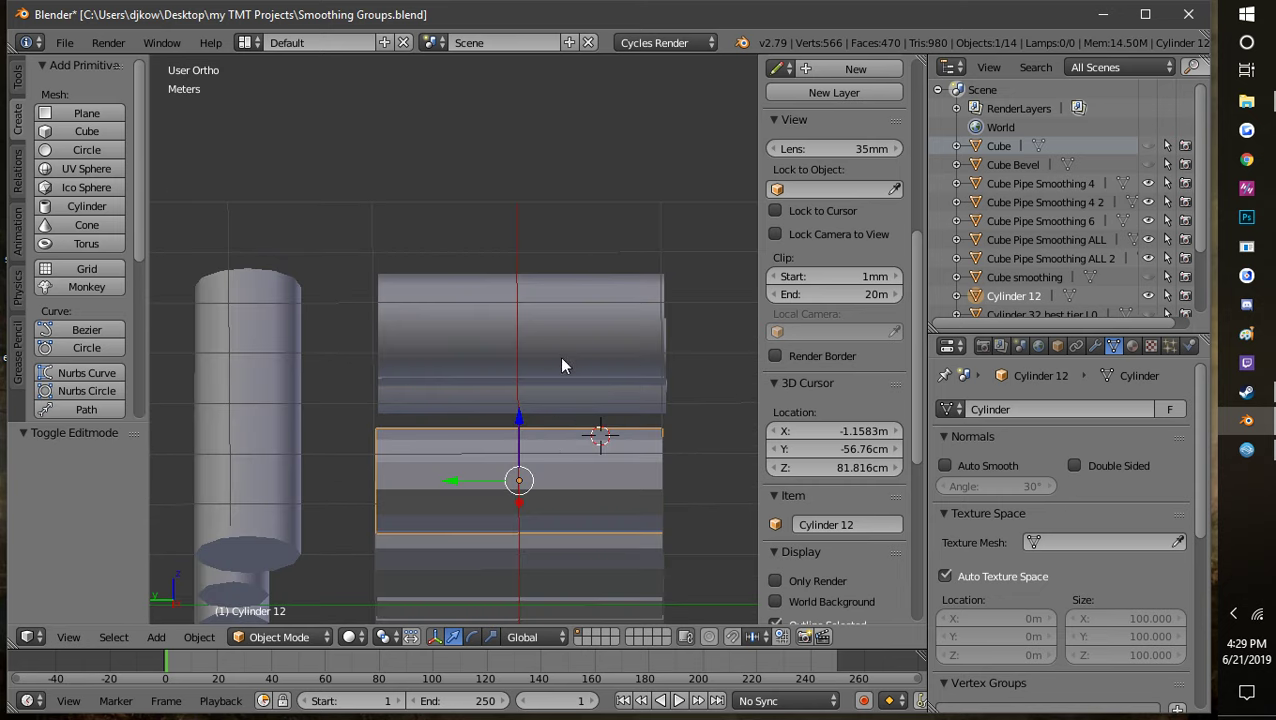
middle_drag(530, 306, 386, 422)
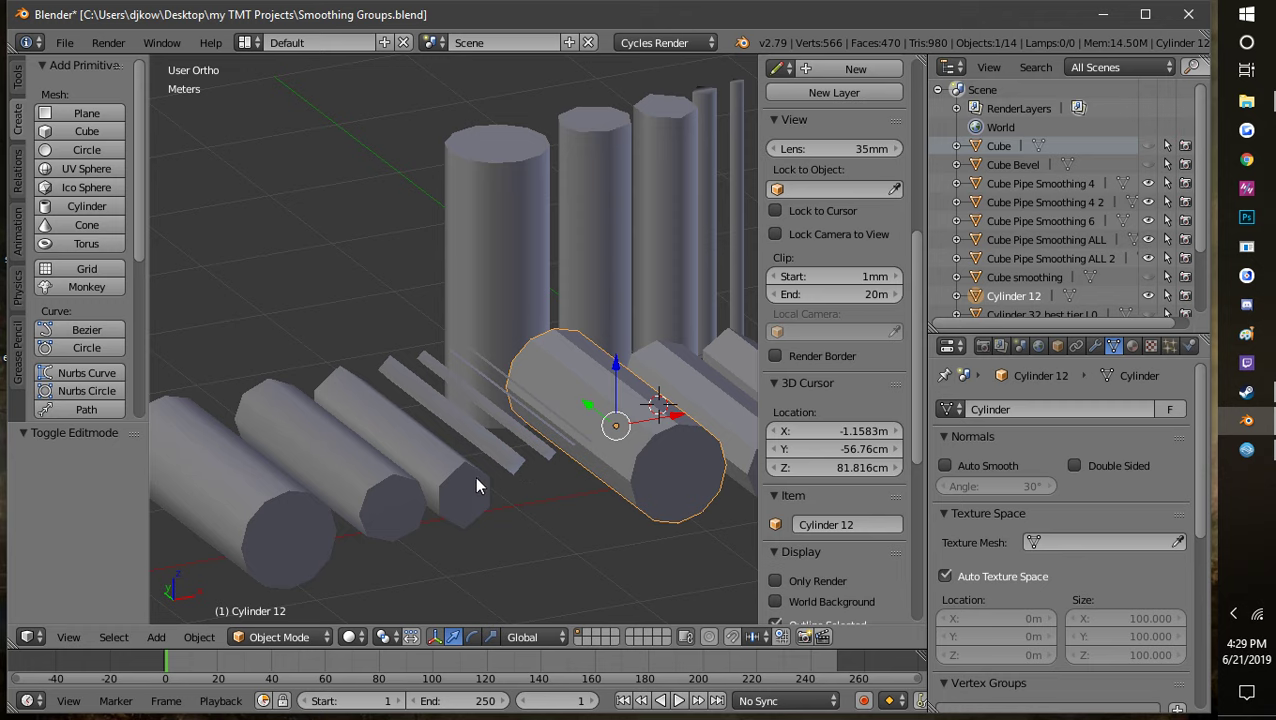
middle_drag(476, 484, 430, 490)
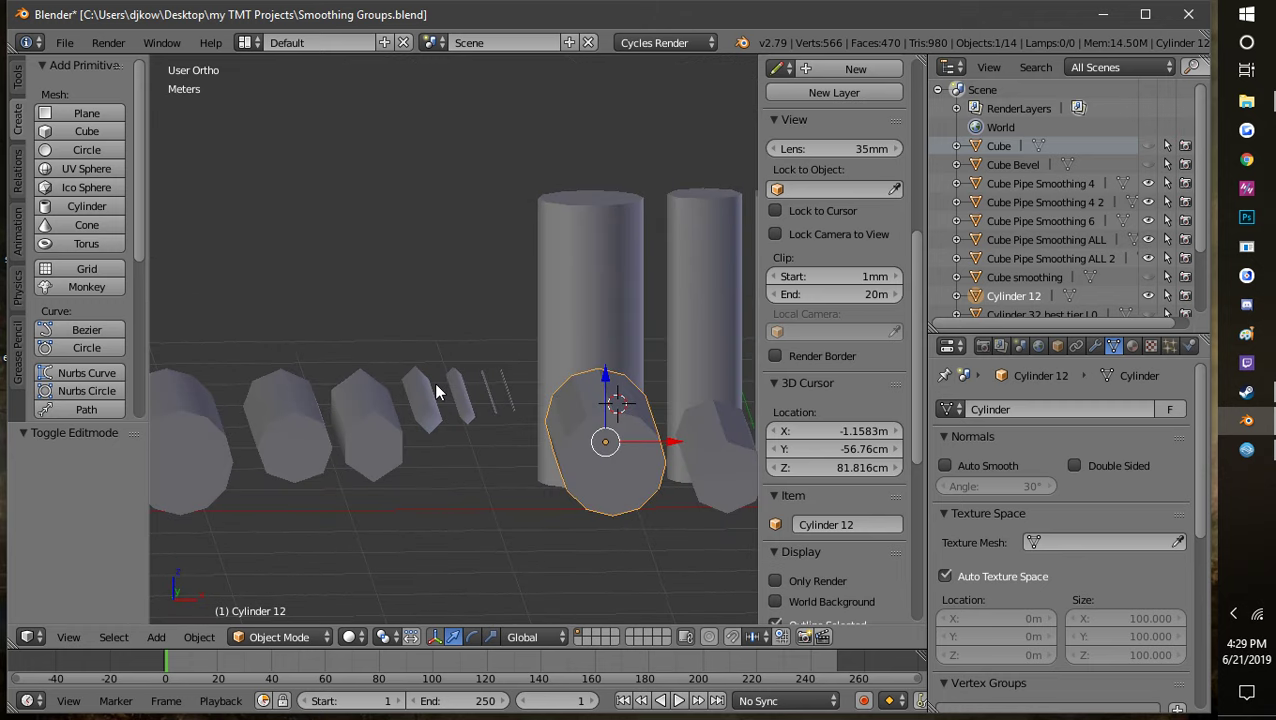
middle_drag(437, 392, 438, 342)
scroll(455, 463, up, 5)
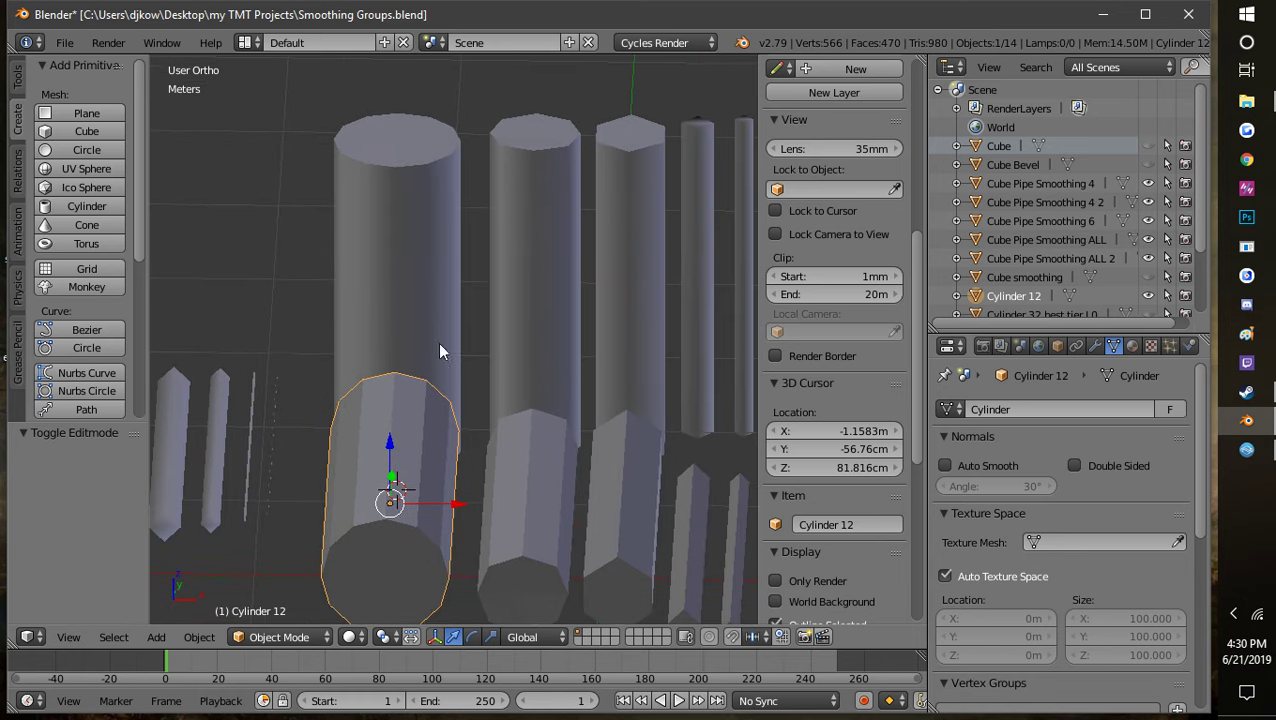
click(286, 637)
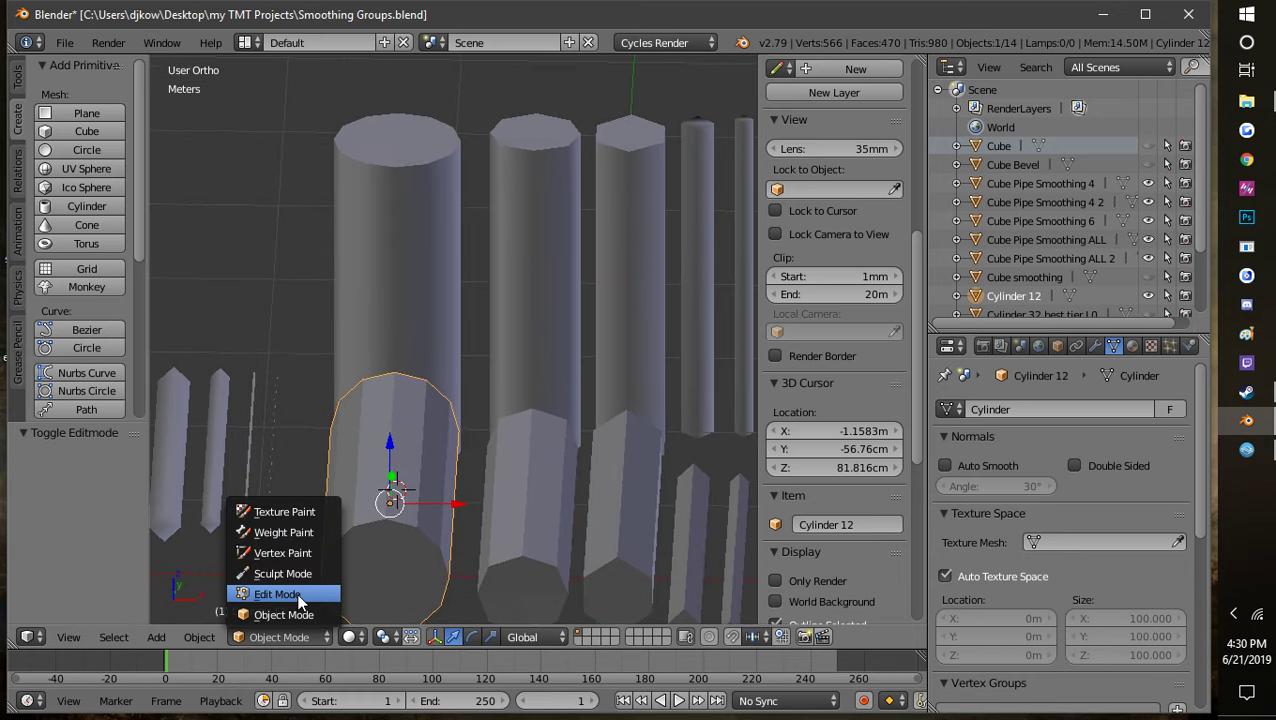
click(290, 592)
click(425, 253)
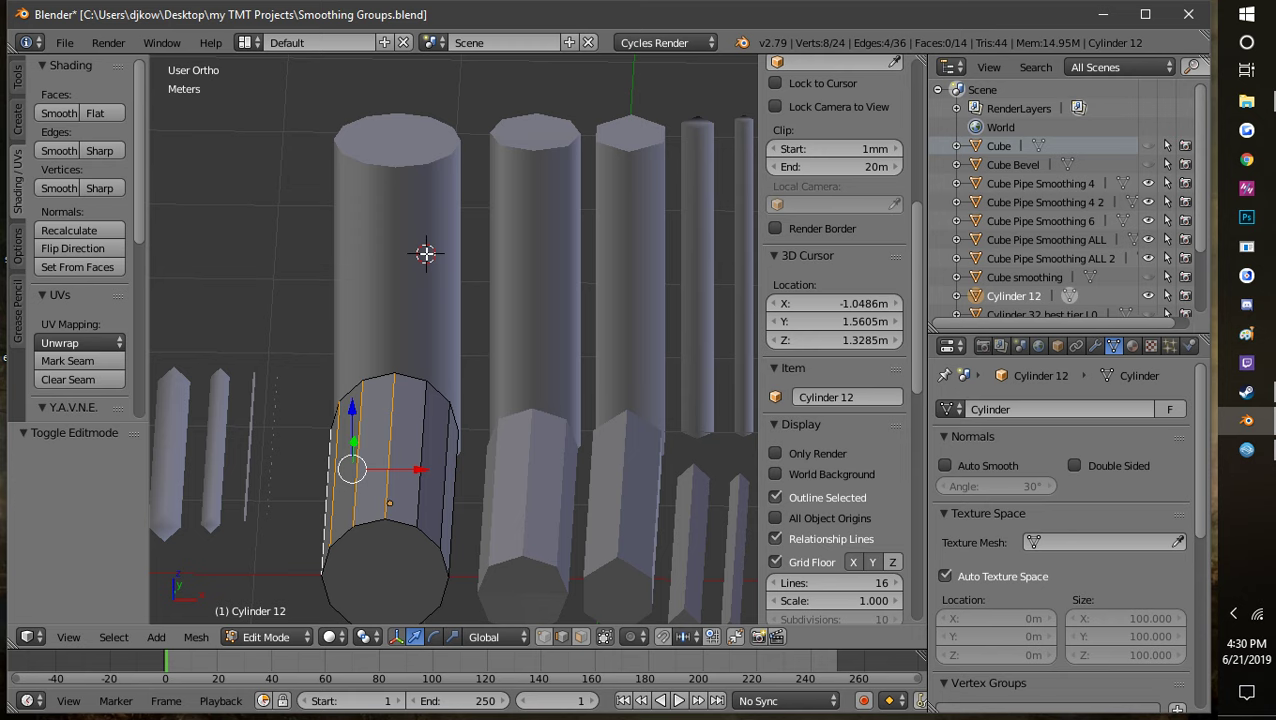
Step: Take Cylinder 12 back to Object Mode, select Cube Pipe Smoothing ALL, and enter Edit Mode
click(276, 637)
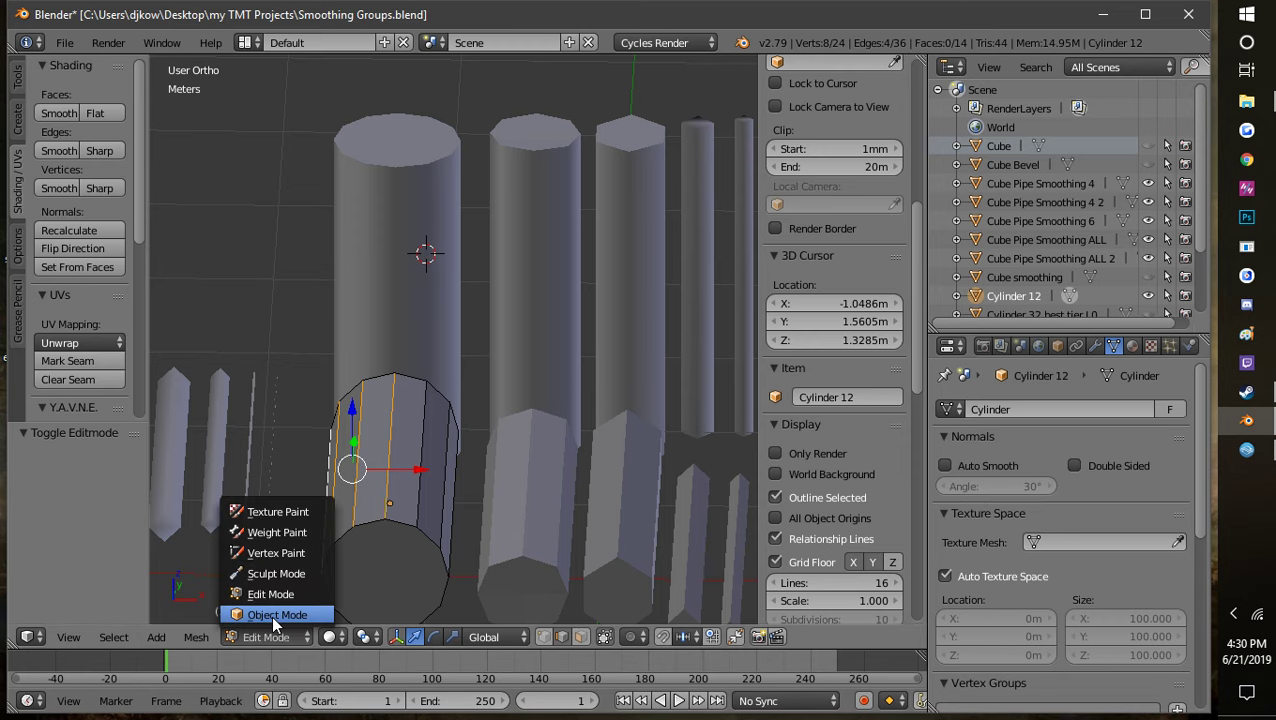
click(274, 616)
click(416, 236)
right_click(416, 236)
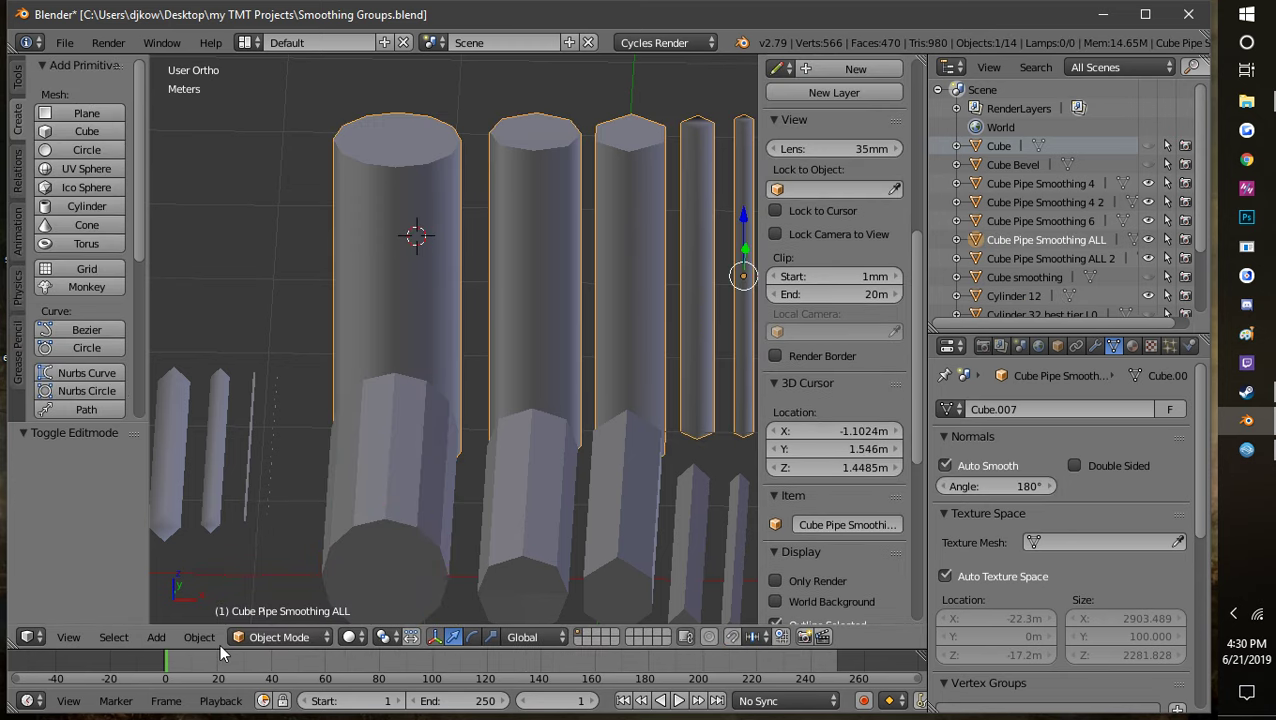
middle_drag(466, 444, 478, 484)
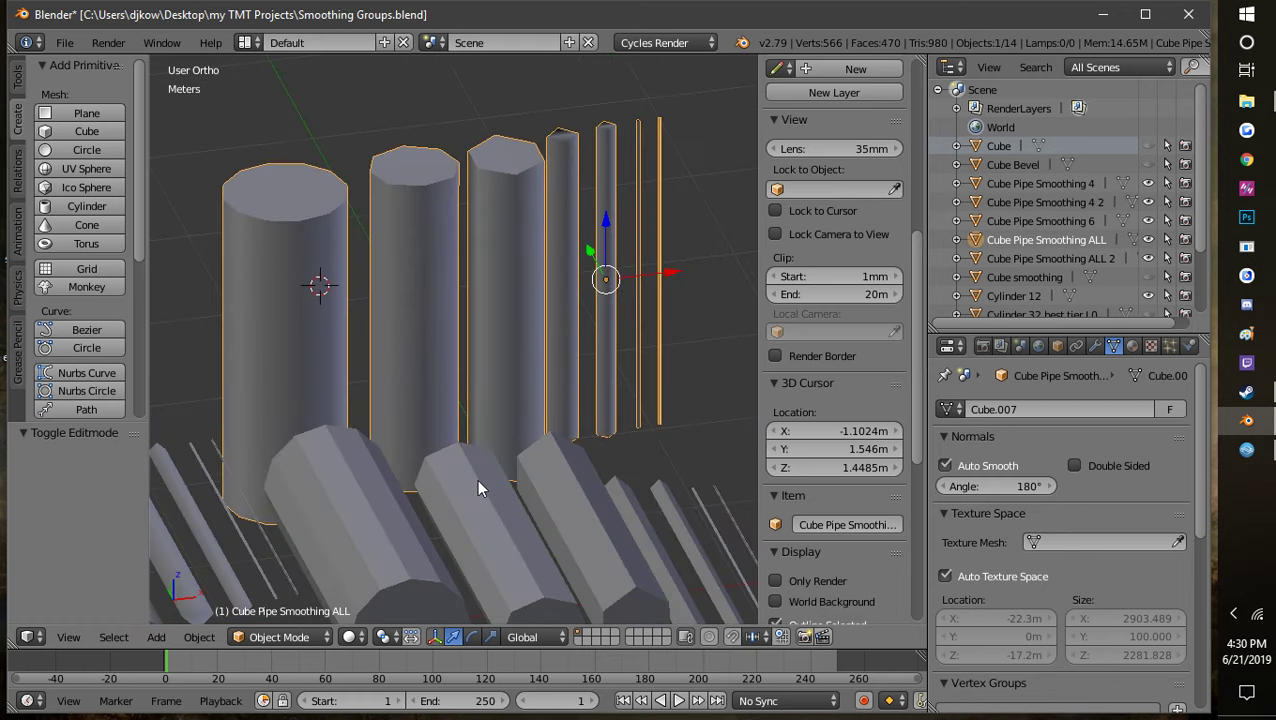
click(287, 637)
click(300, 591)
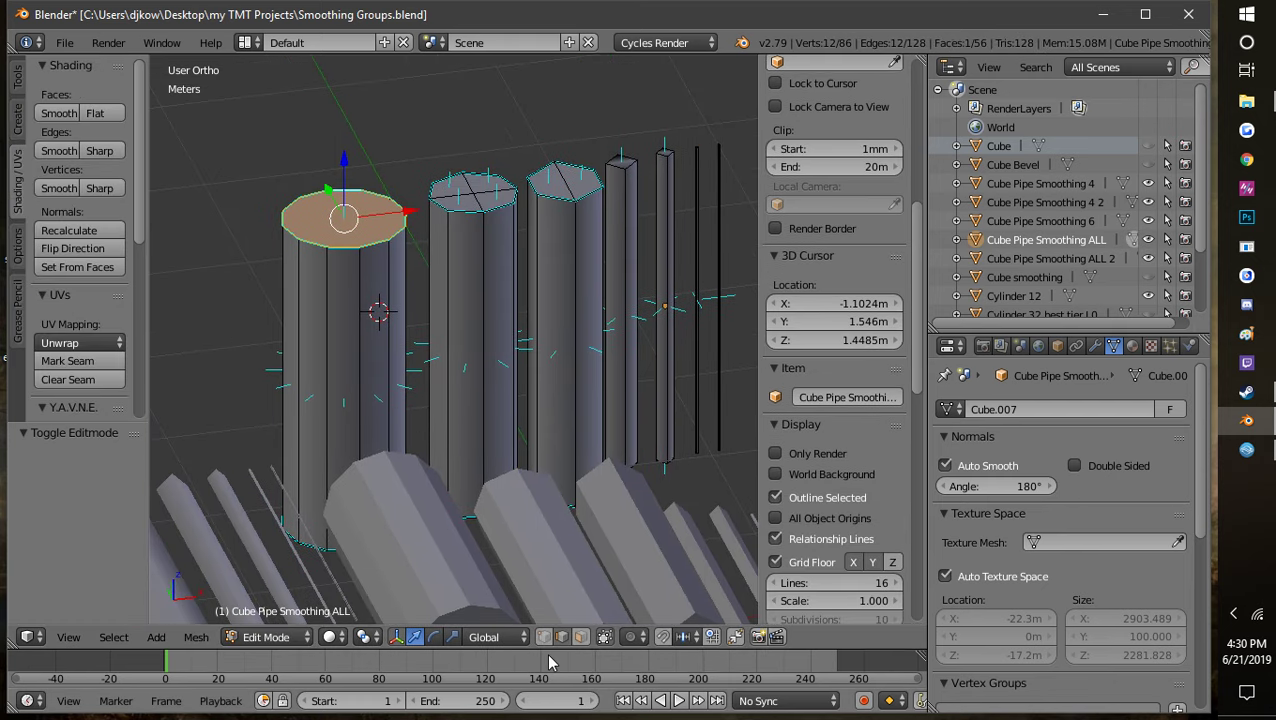
Step: Select the top rim edge ring of the Cube Pipe Smoothing ALL cylinder
right_click(357, 365)
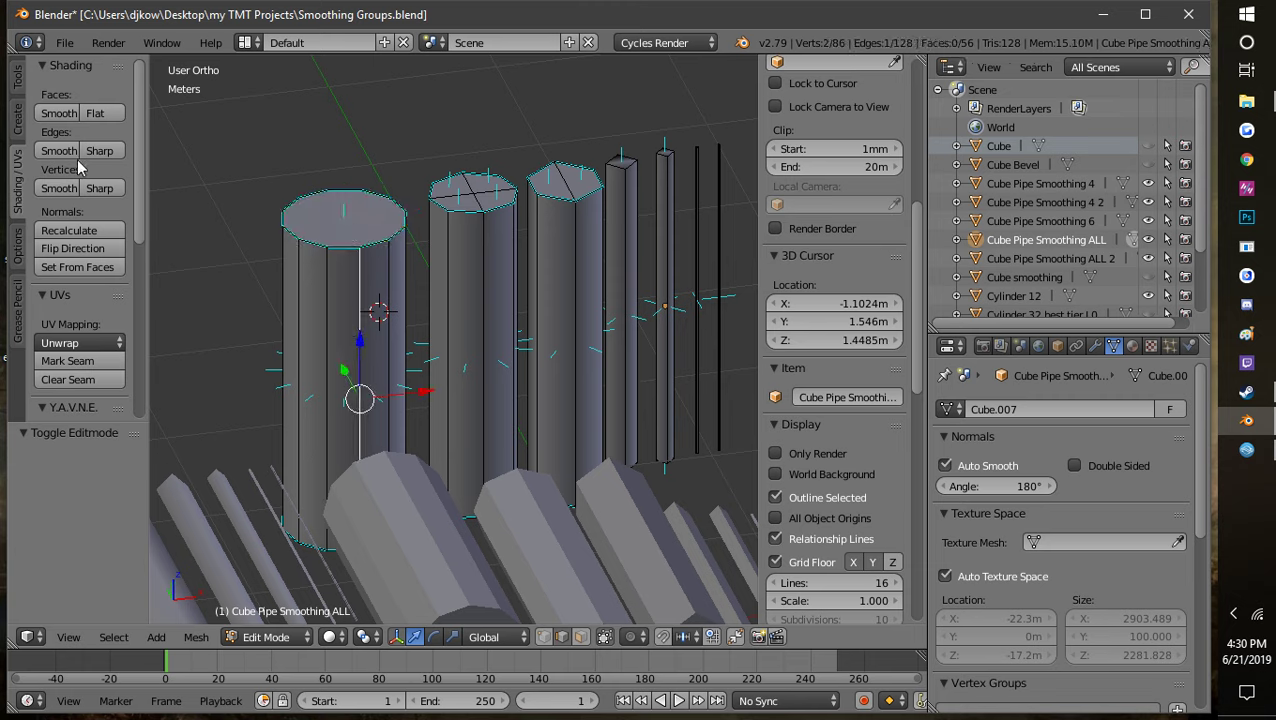
middle_drag(404, 308, 462, 323)
shift+middle_drag(331, 312, 360, 320)
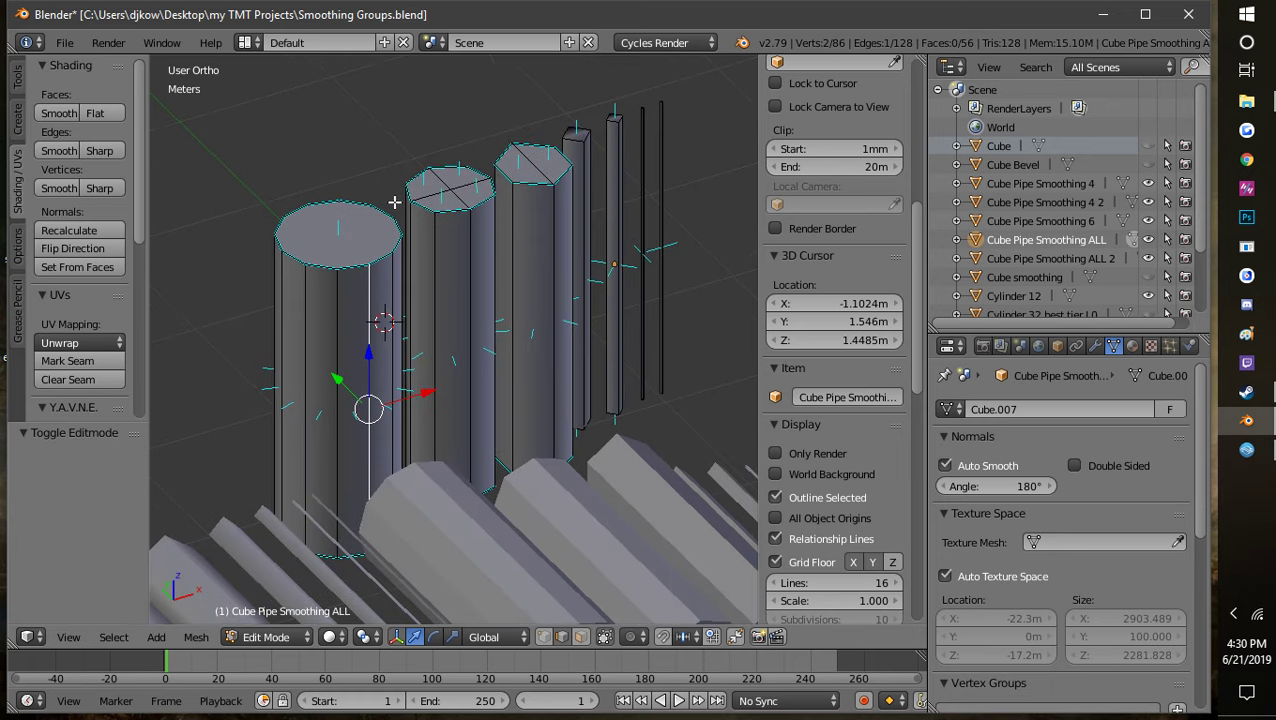
right_click(345, 267)
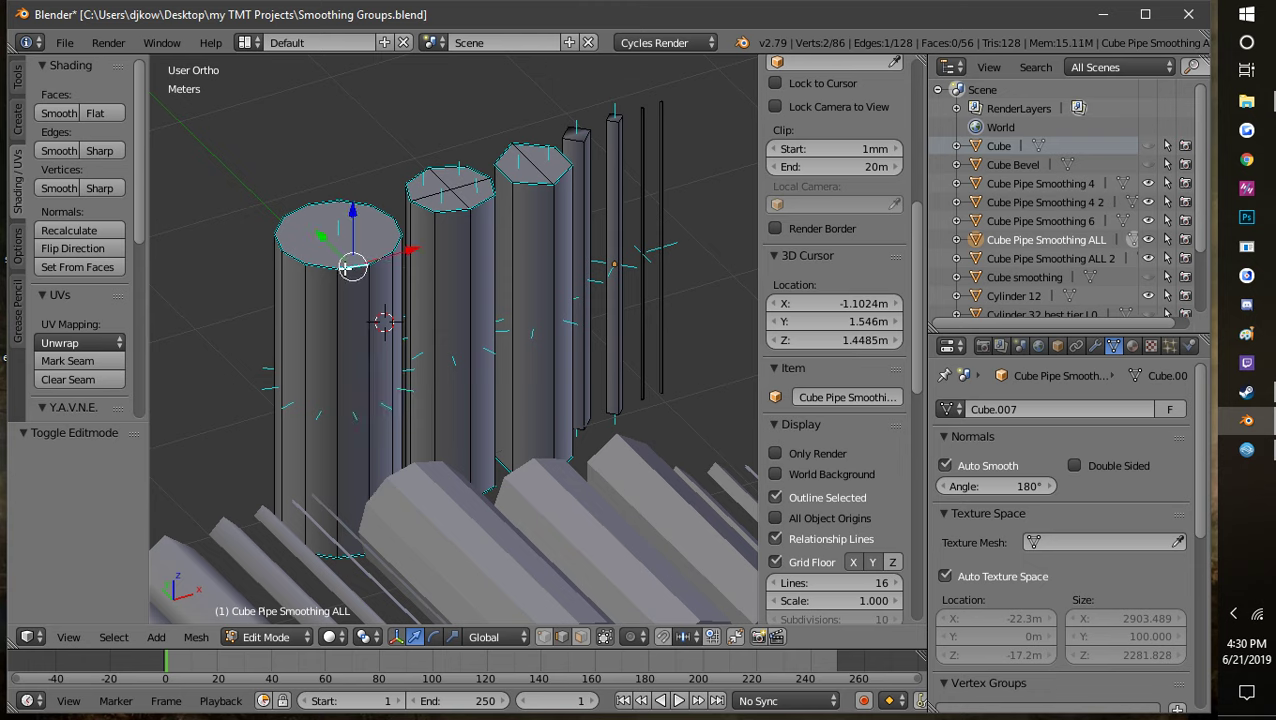
alt+right_click(322, 263)
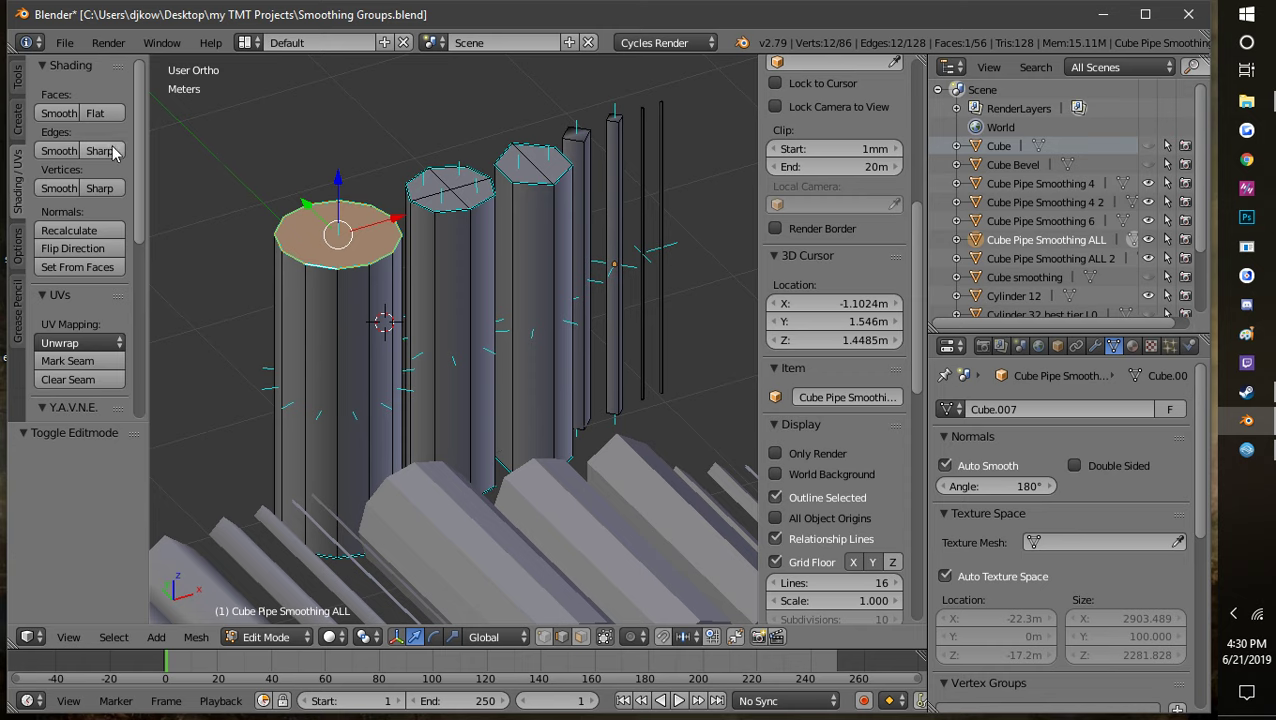
Step: Orbit around the Cube Pipe Smoothing ALL cylinders to inspect their cap edge loops
middle_drag(430, 420, 415, 348)
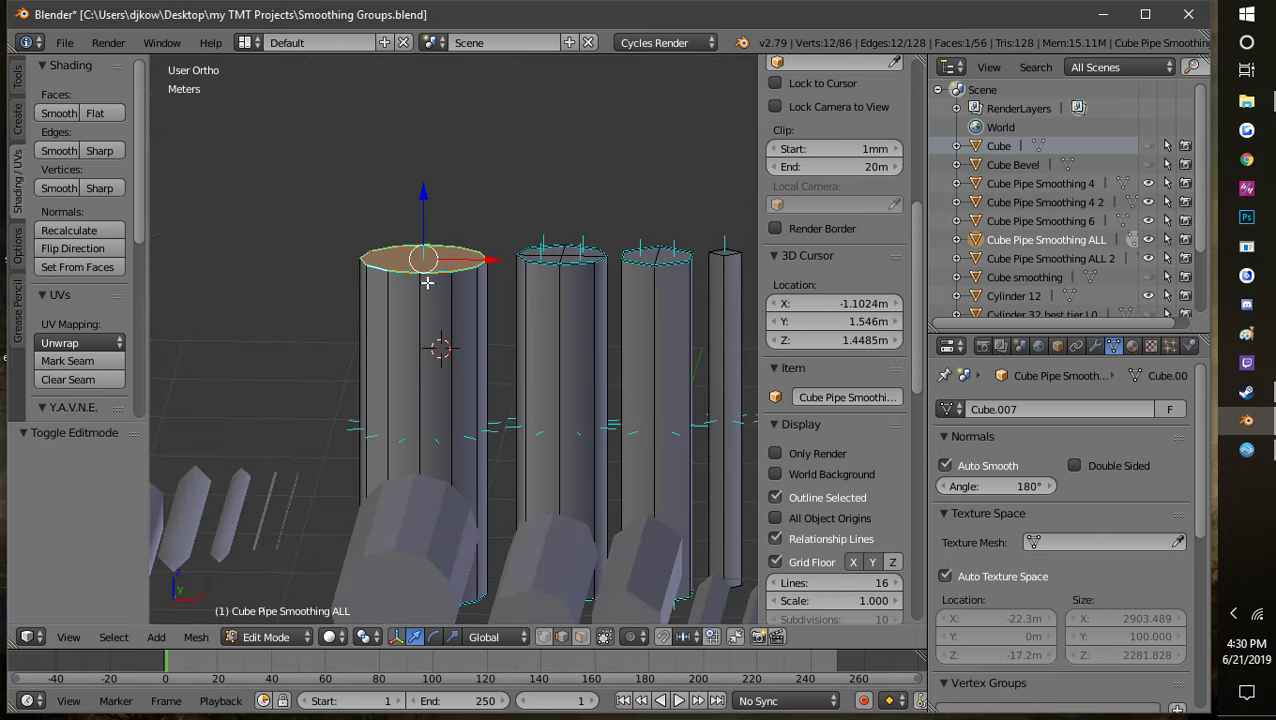
middle_drag(427, 283, 525, 343)
middle_drag(437, 382, 610, 434)
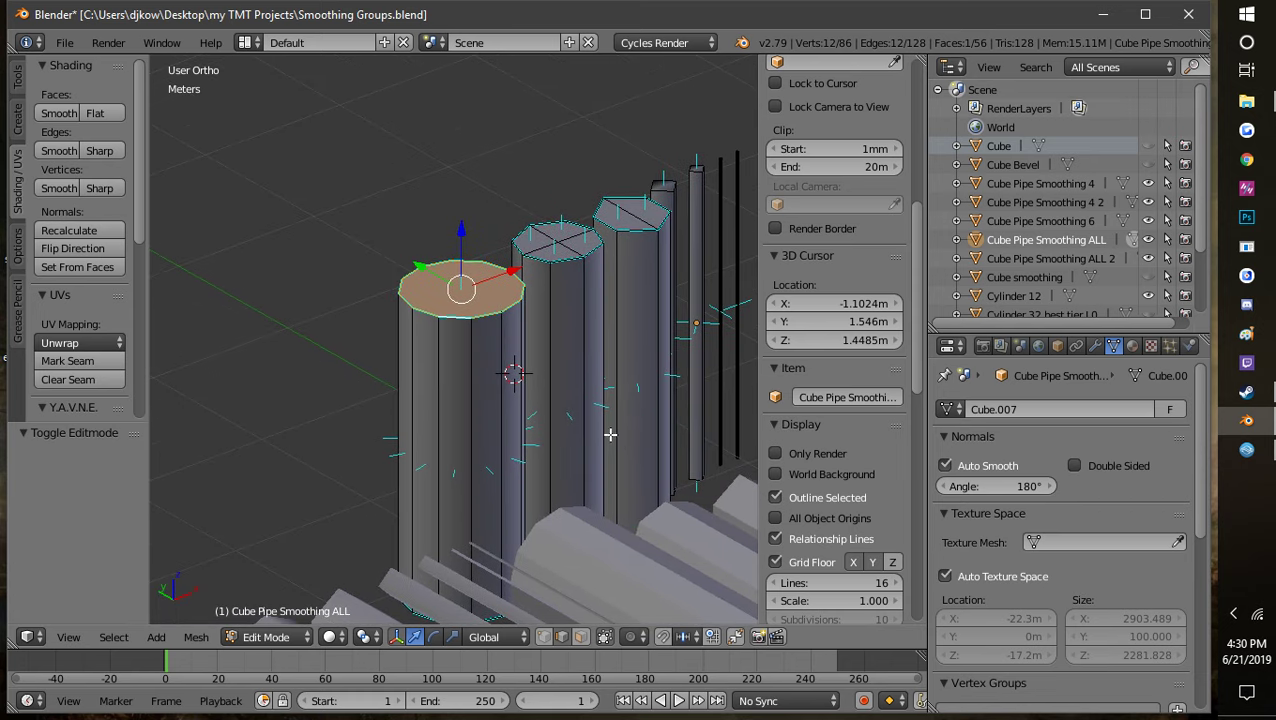
scroll(584, 407, up, 5)
scroll(550, 365, down, 3)
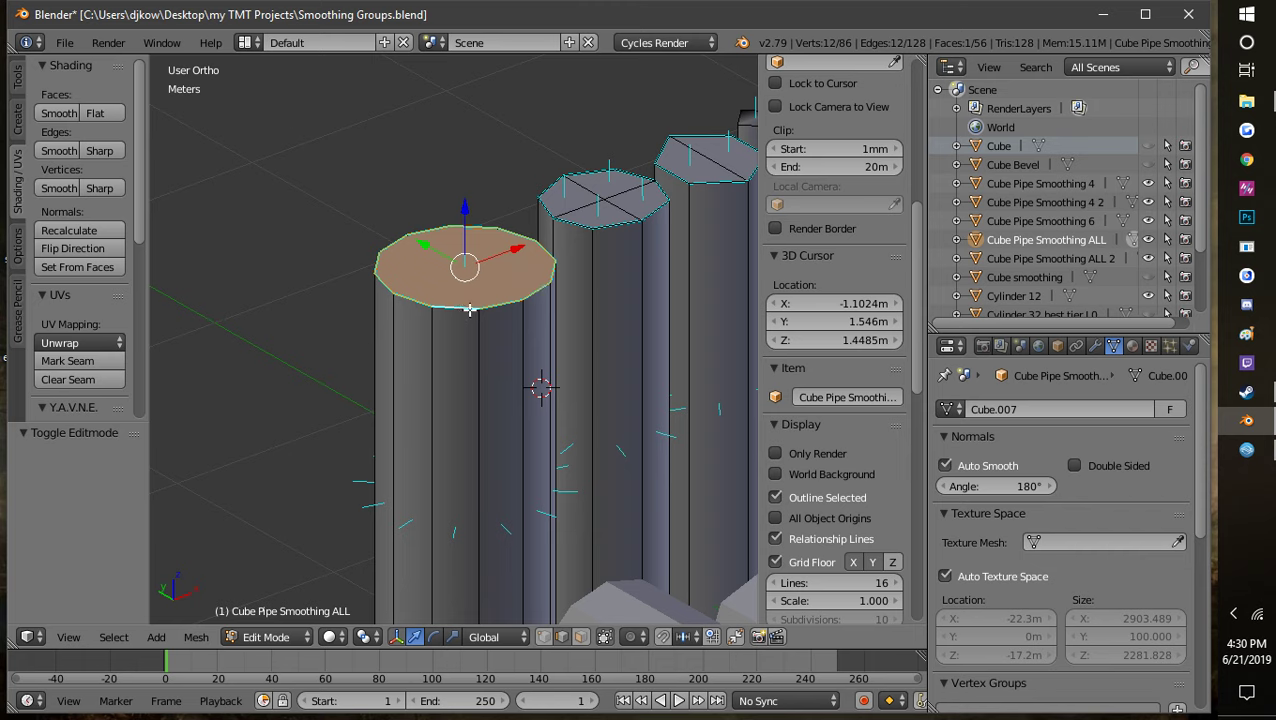
middle_drag(470, 310, 509, 374)
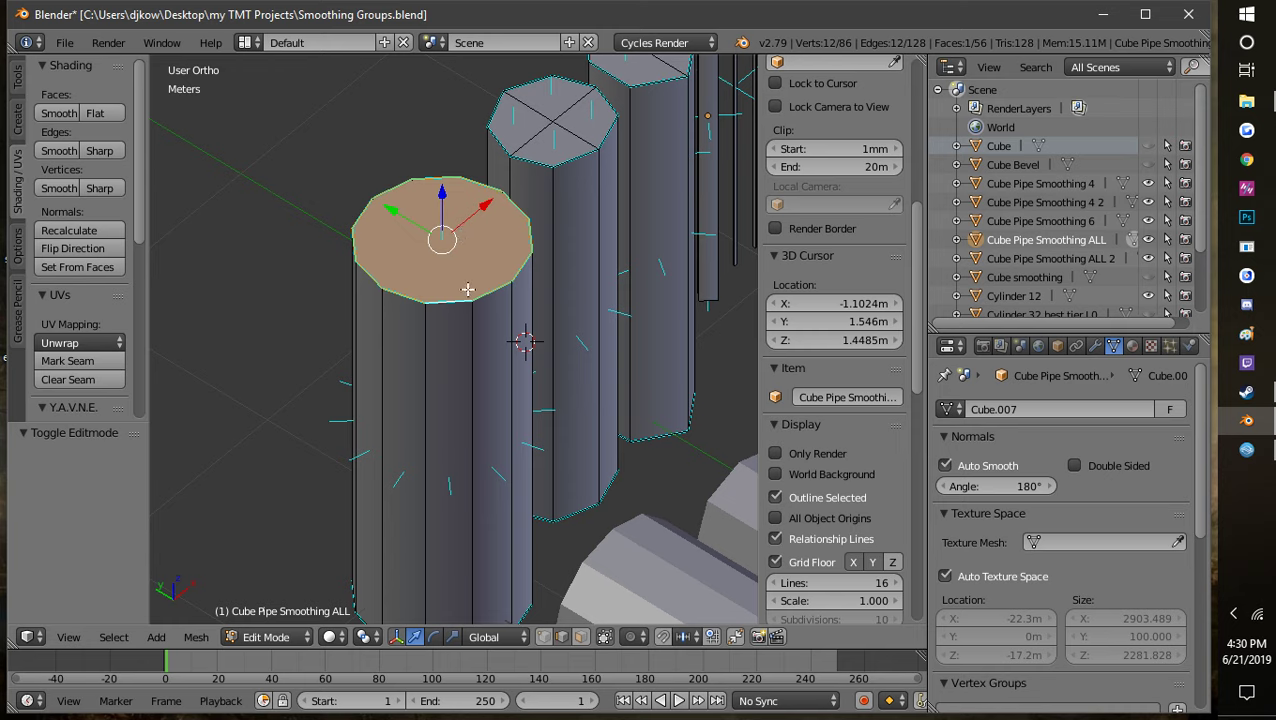
middle_drag(540, 374, 507, 414)
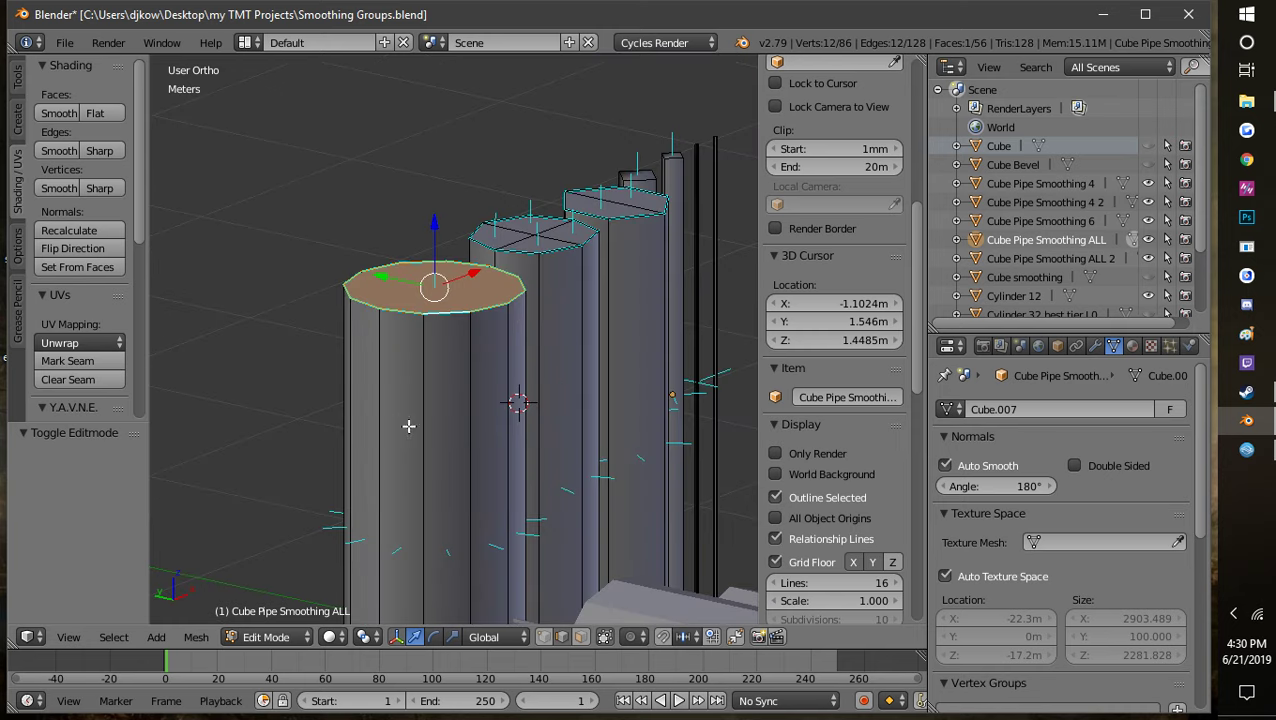
middle_drag(451, 318, 470, 237)
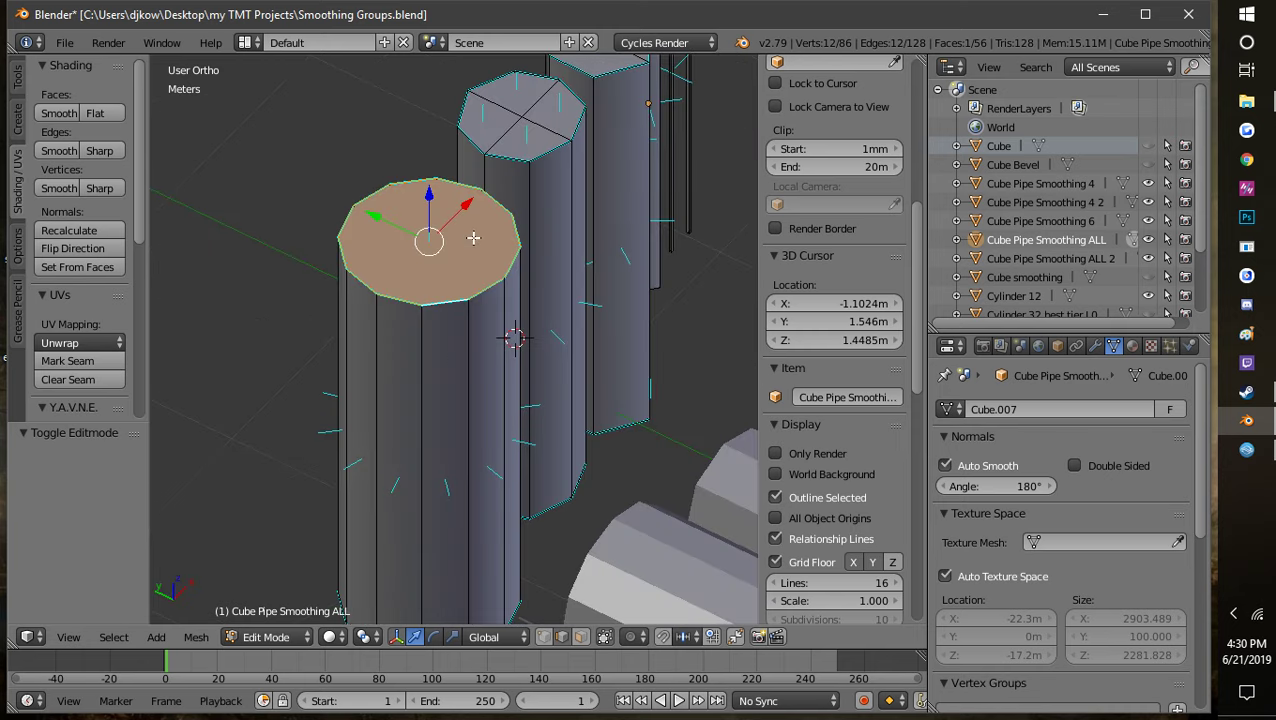
middle_drag(439, 310, 537, 420)
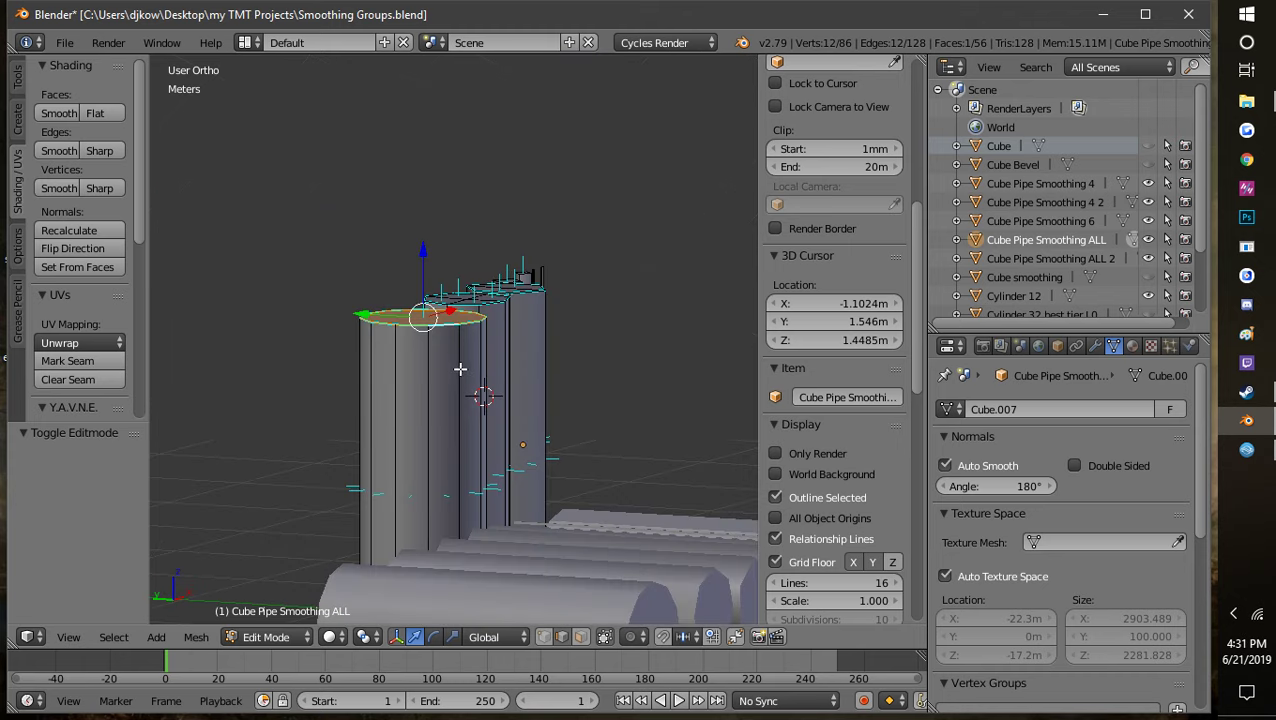
scroll(458, 372, down, 3)
middle_drag(420, 398, 436, 442)
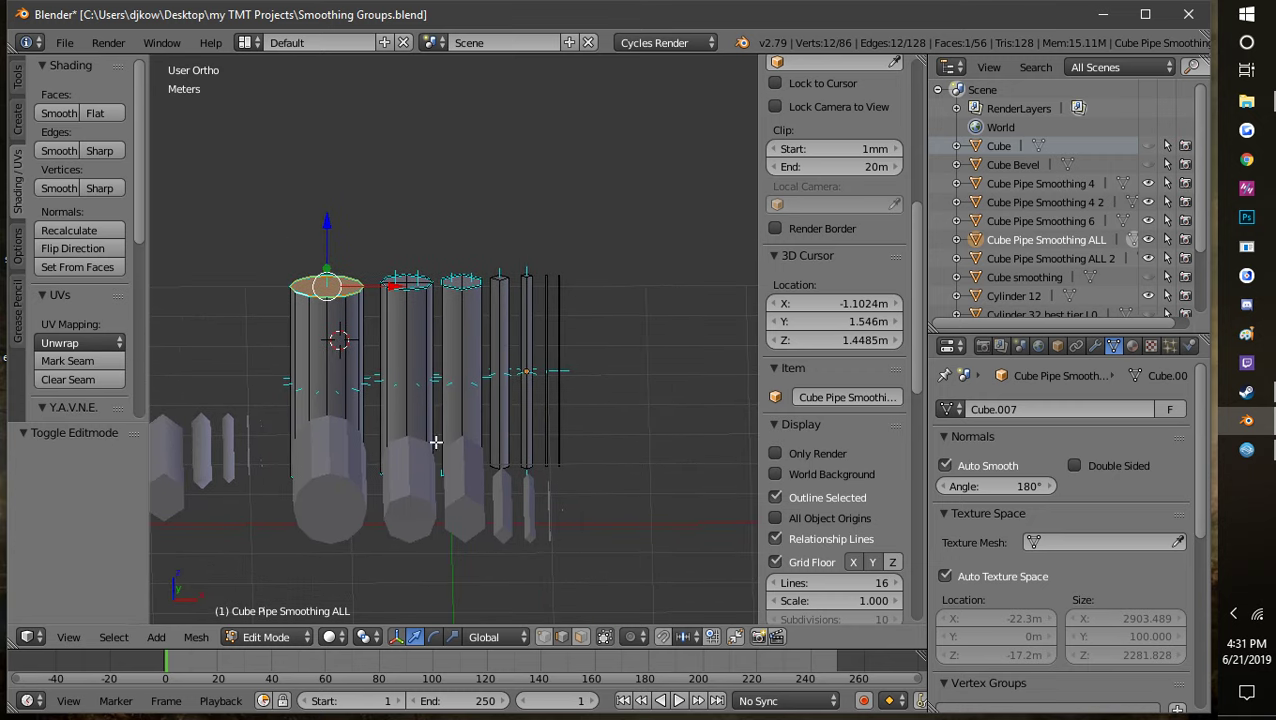
click(287, 637)
Step: Switch the cylinders back to Object Mode and enable Auto Smooth at 180° on the mesh
click(277, 615)
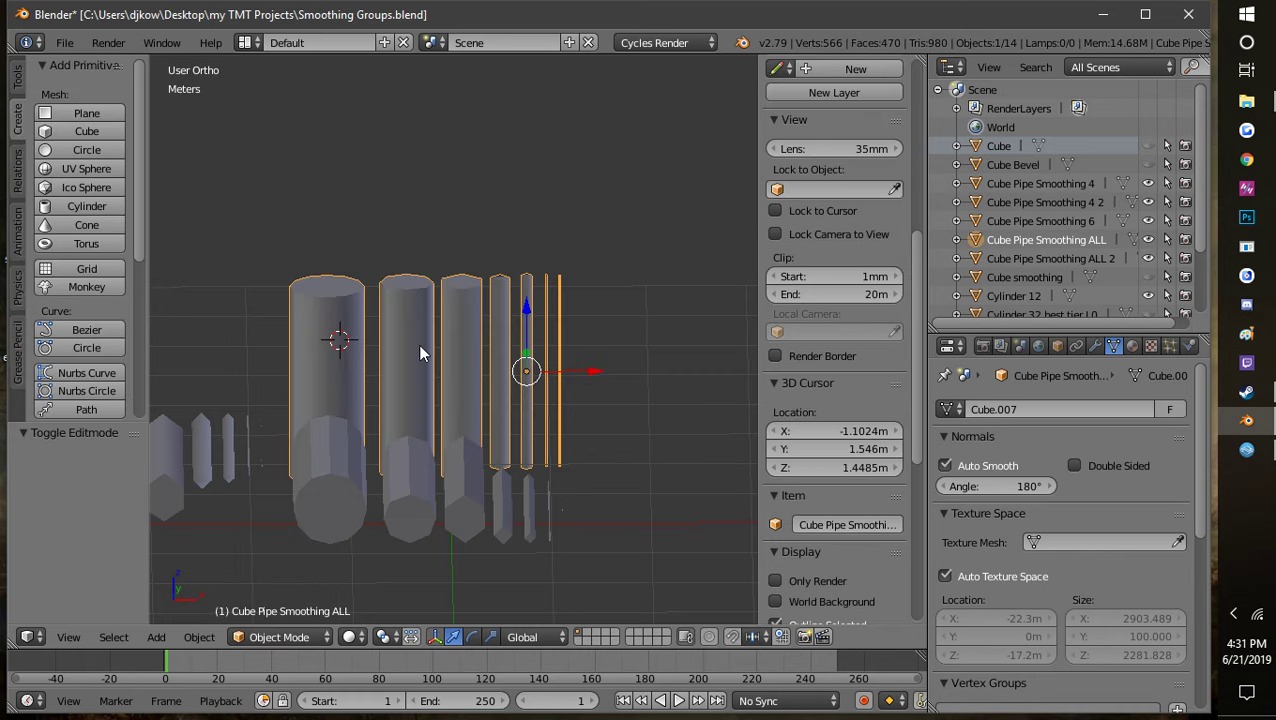
click(946, 466)
middle_drag(625, 503, 458, 470)
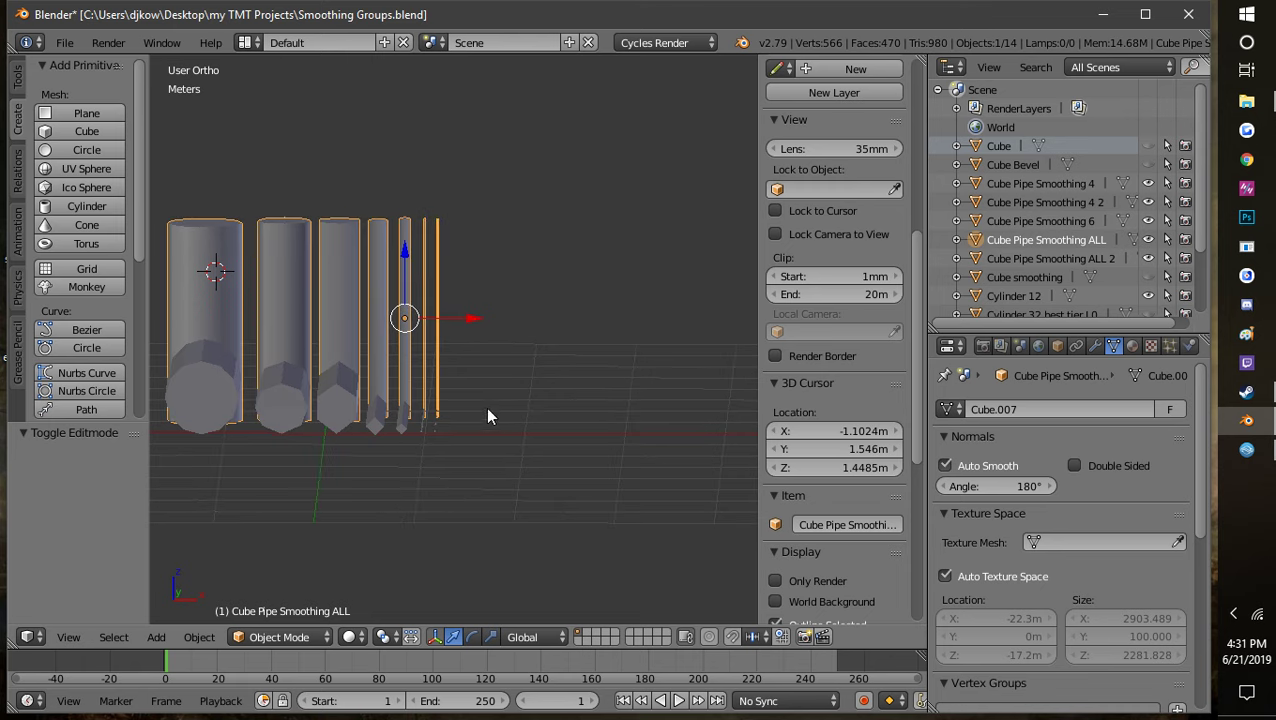
Step: Hide Cube Pipe Smoothing 4, 4 2, 6, ALL, Cylinder 12, Cylinder Pipe Smoothing 8 and both Planner Pipes
click(1148, 183)
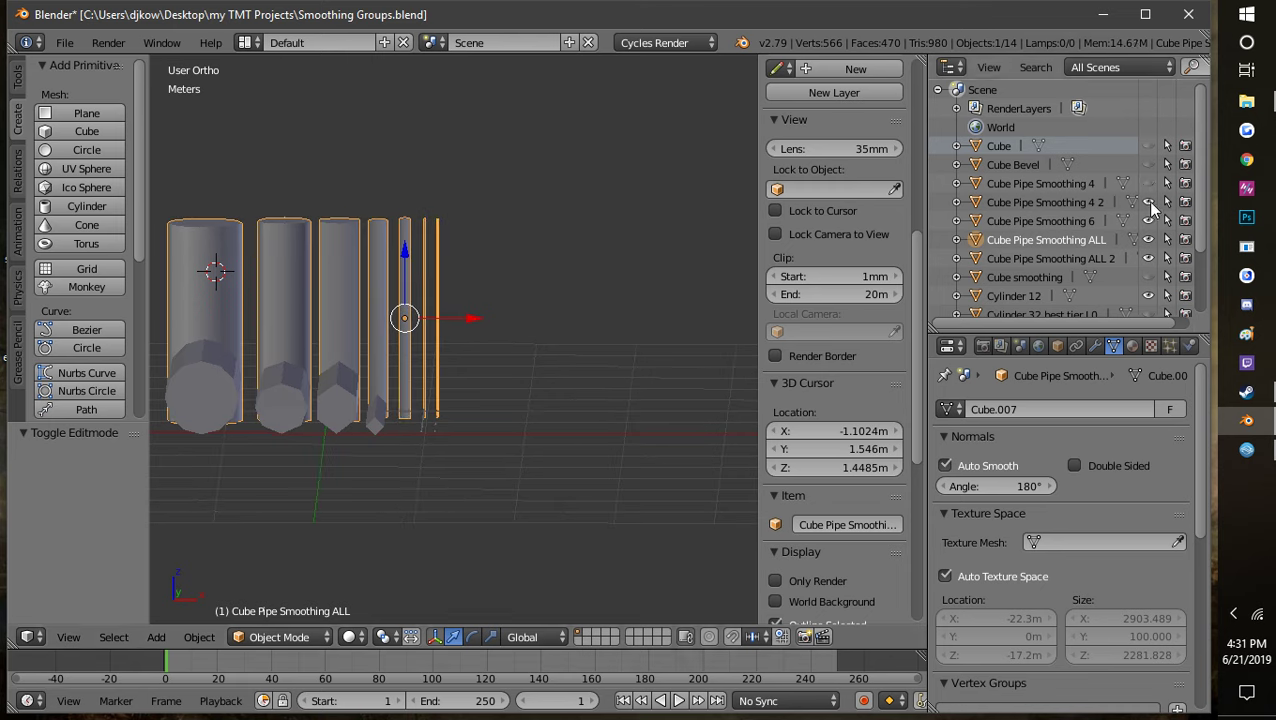
click(1148, 202)
click(1148, 220)
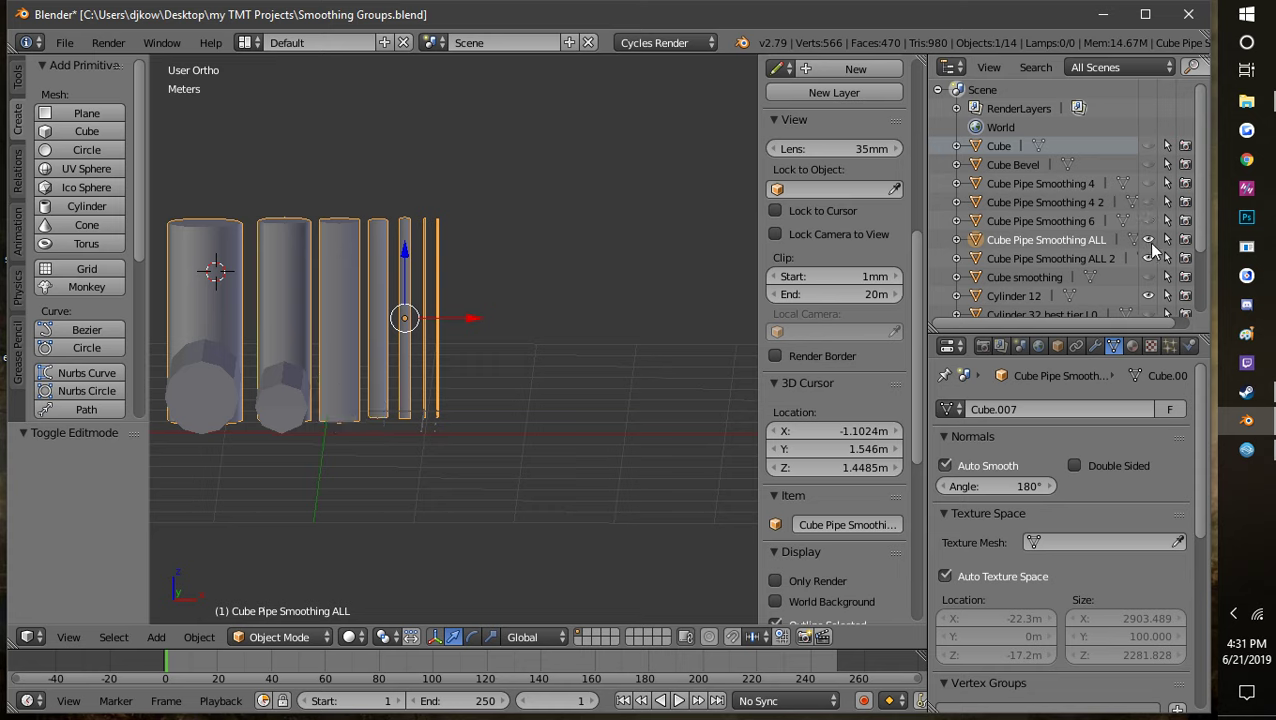
click(1148, 239)
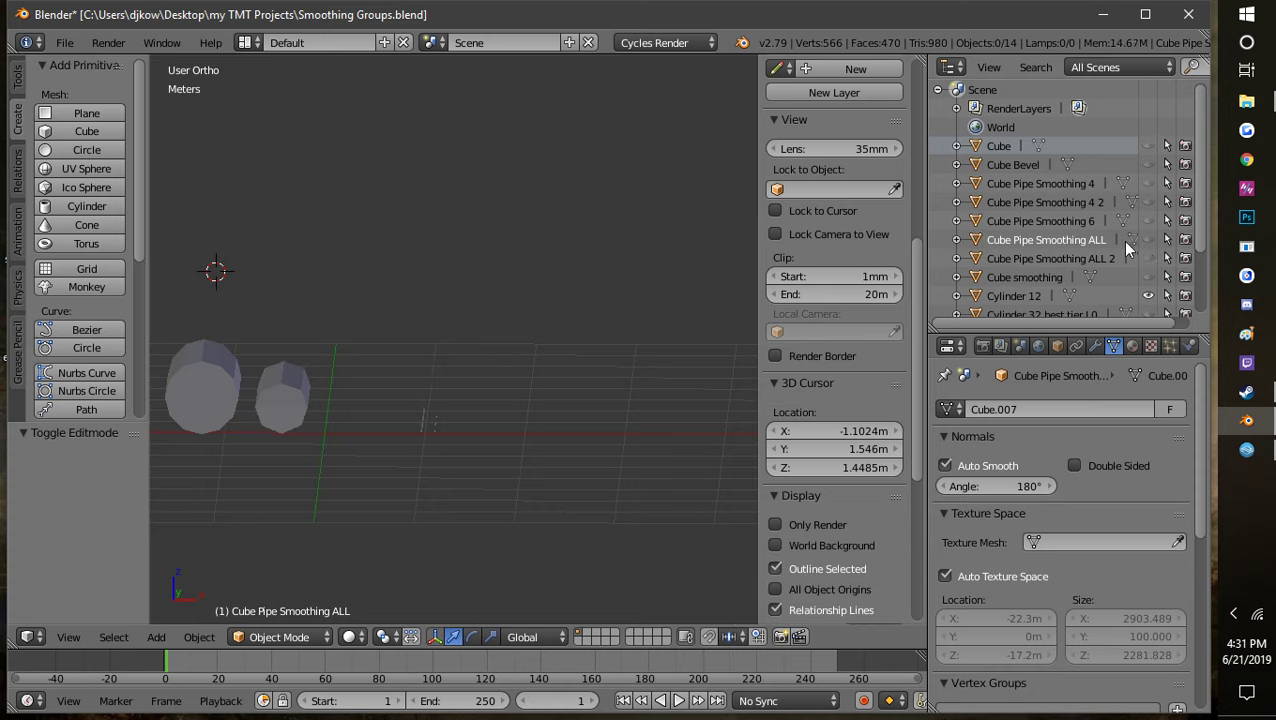
scroll(1140, 240, down, 3)
click(1148, 226)
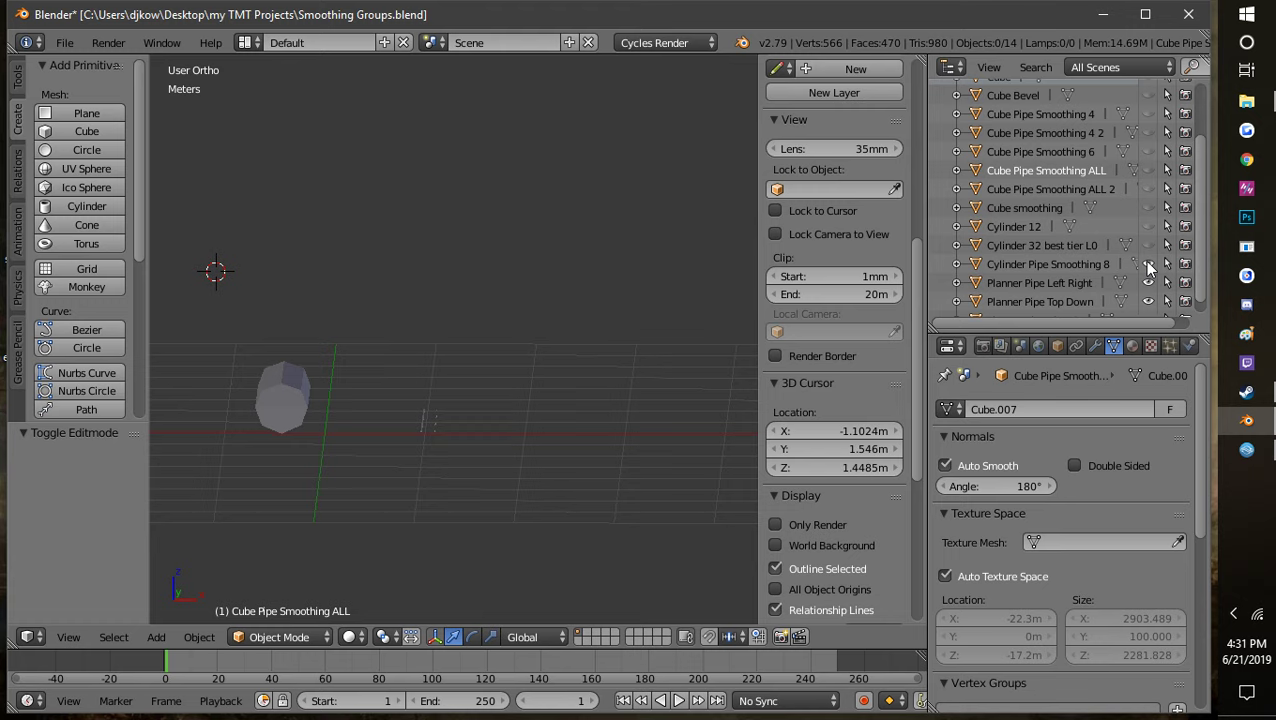
click(1148, 264)
middle_drag(642, 402, 672, 357)
click(1148, 282)
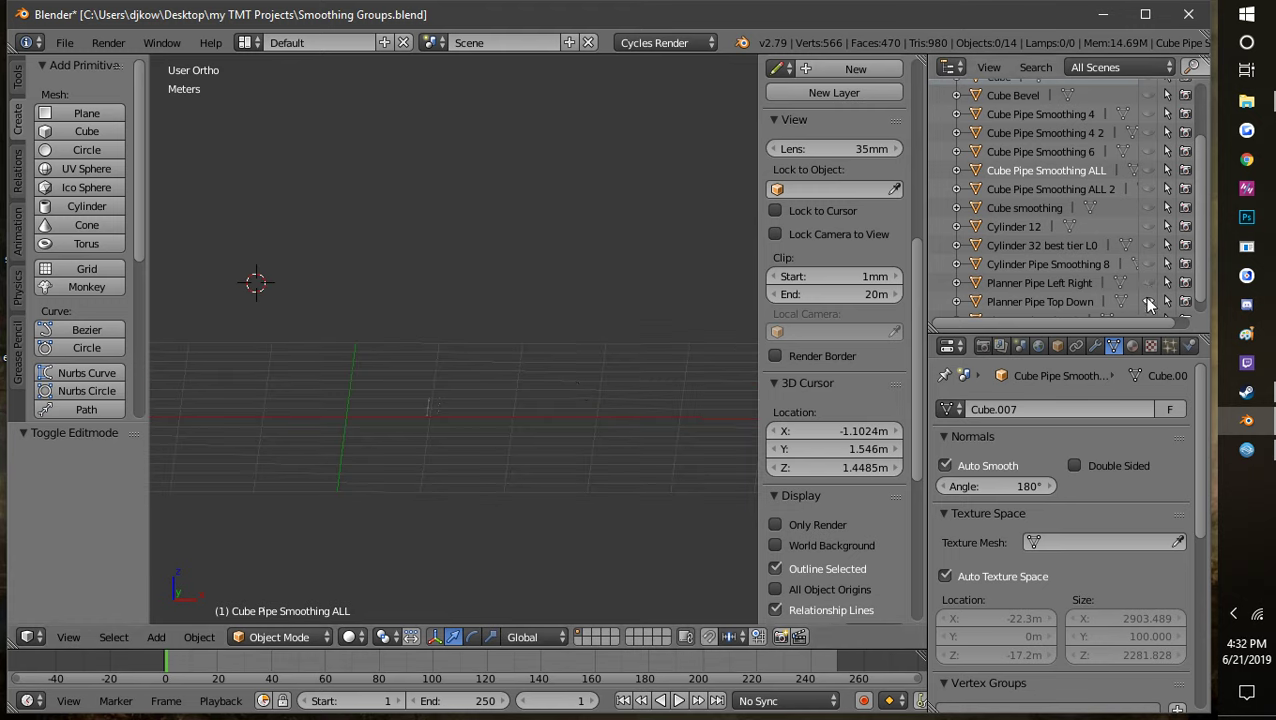
click(1148, 301)
scroll(1134, 258, down, 1)
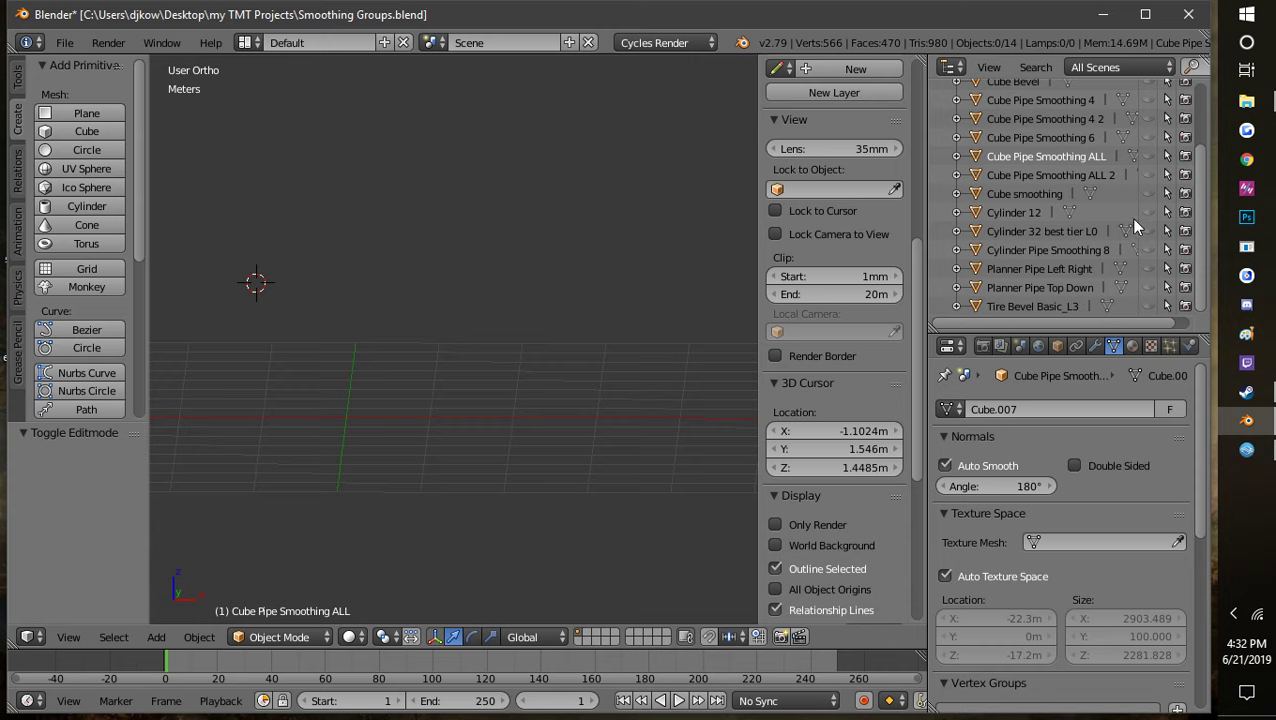
Step: Unhide Tire Bevel Basic_L3 in the outliner
click(1149, 304)
scroll(1149, 300, up, 5)
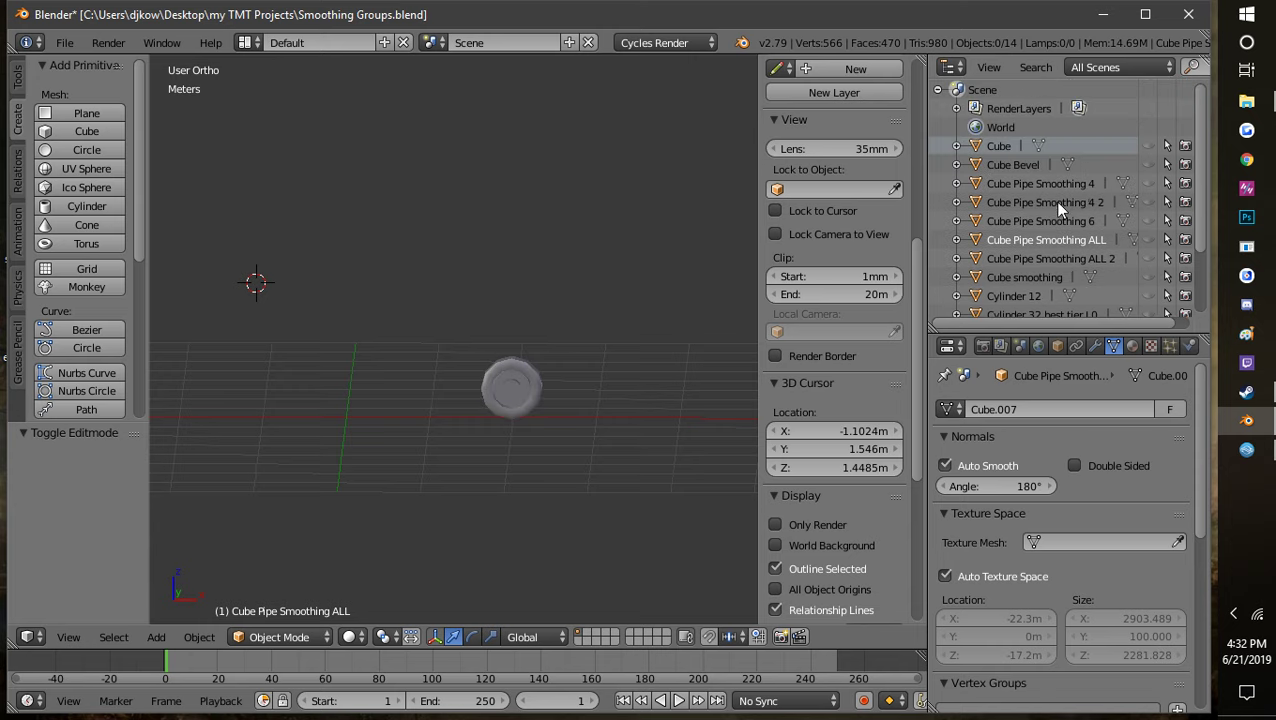
scroll(1135, 250, down, 4)
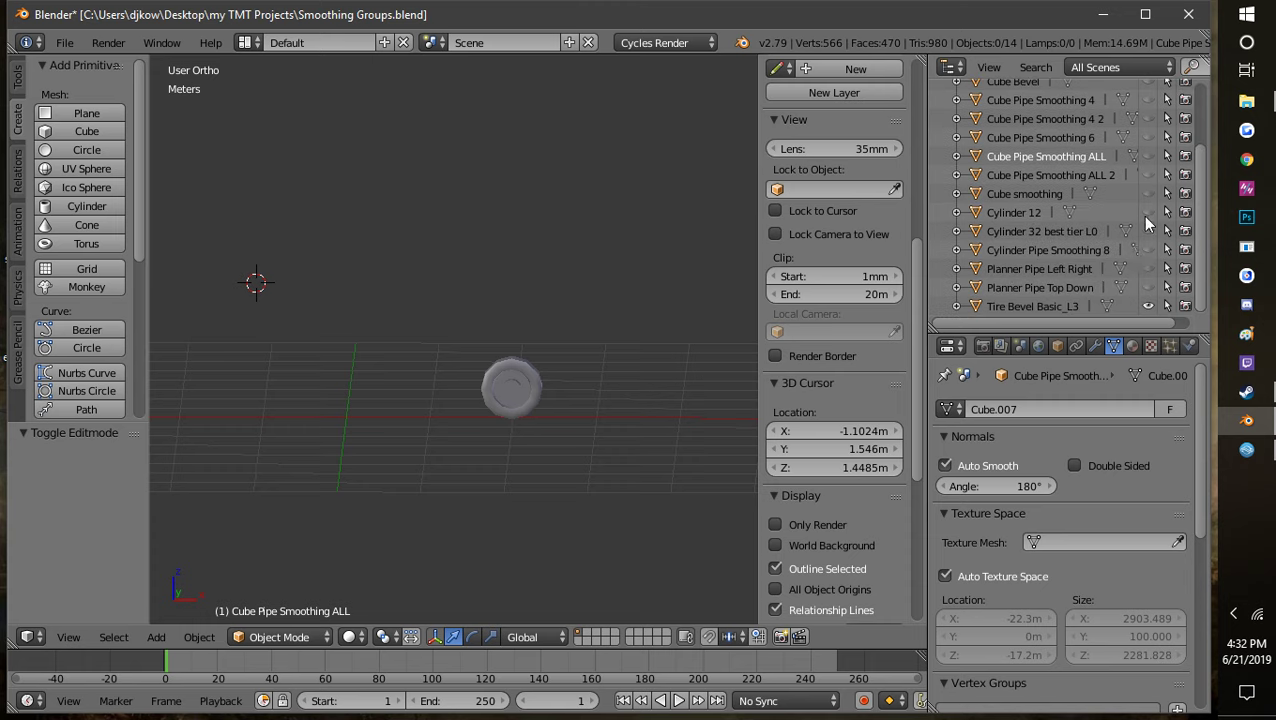
scroll(1147, 222, up, 5)
scroll(1147, 222, down, 5)
Step: Briefly toggle Cylinder 12, Cube smoothing and Cube Pipe Smoothing 4, 4 2 and 6 for comparison
click(1149, 212)
click(1149, 212)
click(1148, 193)
click(1148, 193)
scroll(1148, 199, up, 3)
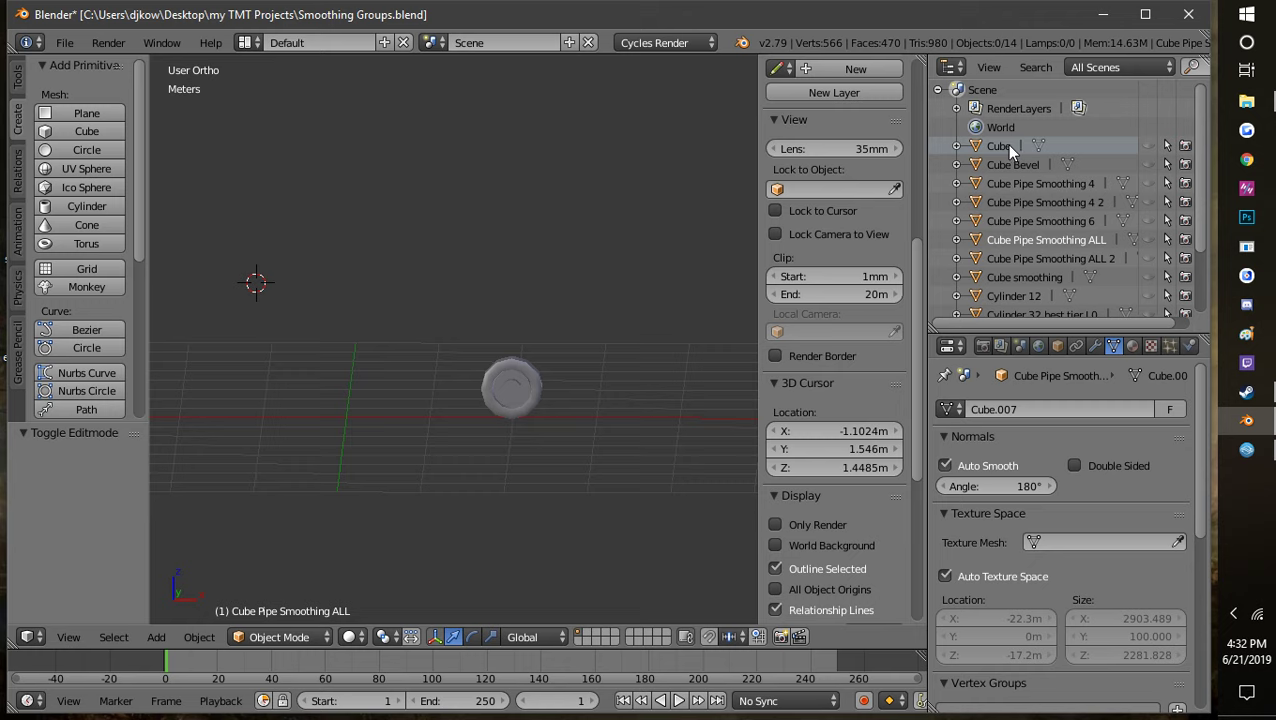
click(1148, 184)
click(1148, 184)
click(1148, 202)
click(1148, 202)
click(1148, 221)
click(1148, 221)
scroll(1152, 225, down, 3)
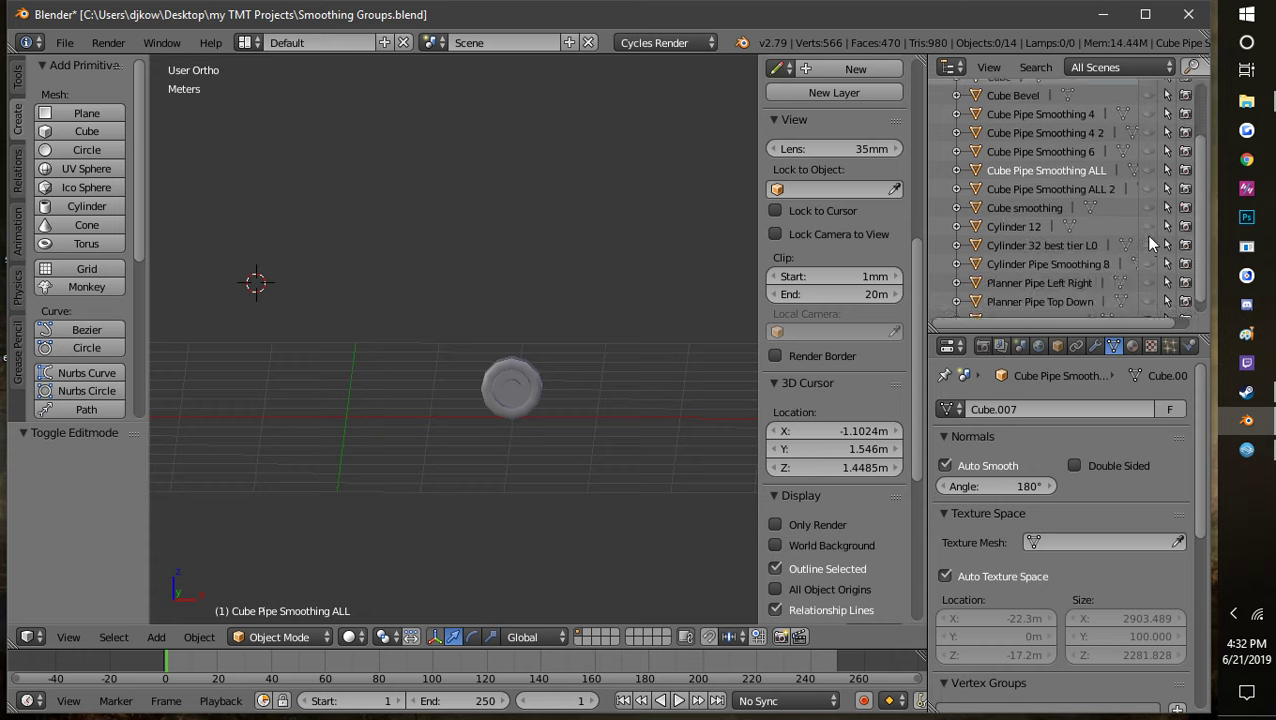
scroll(1157, 195, down, 1)
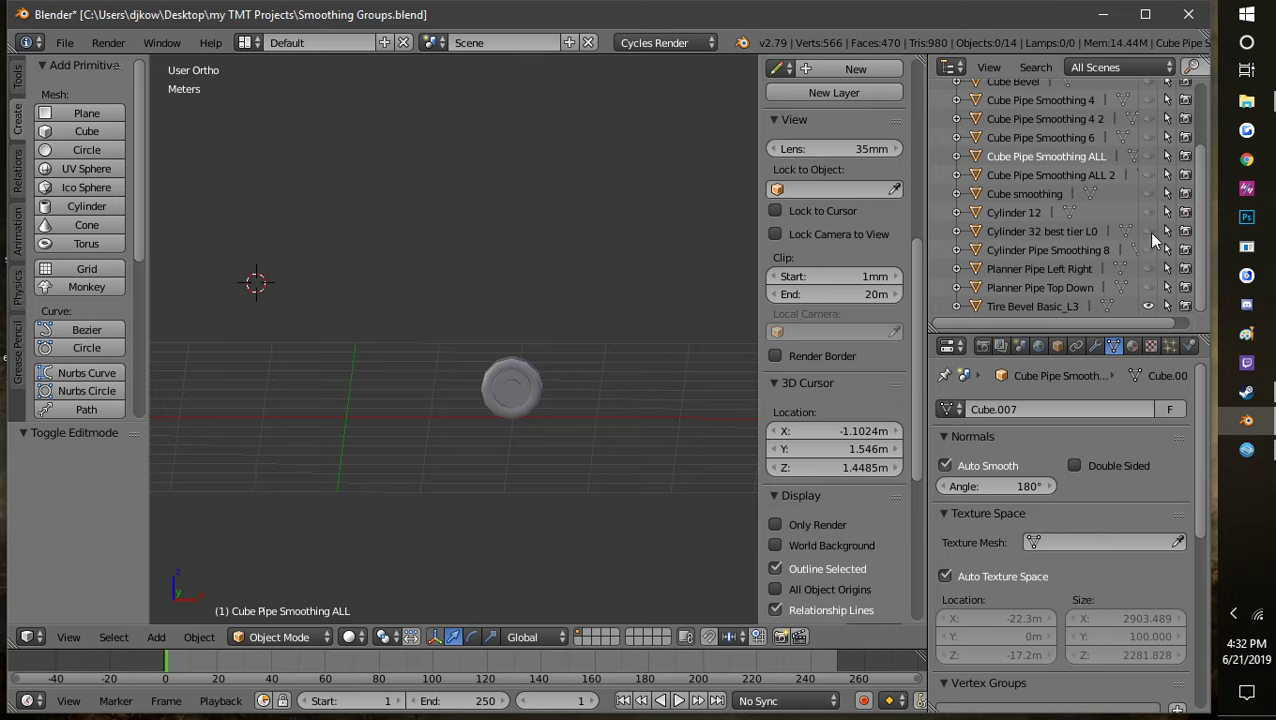
Step: Show Cylinder 32 best tier L0, briefly comparing it against Cylinder Pipe Smoothing 8 and Cylinder 12
click(1148, 231)
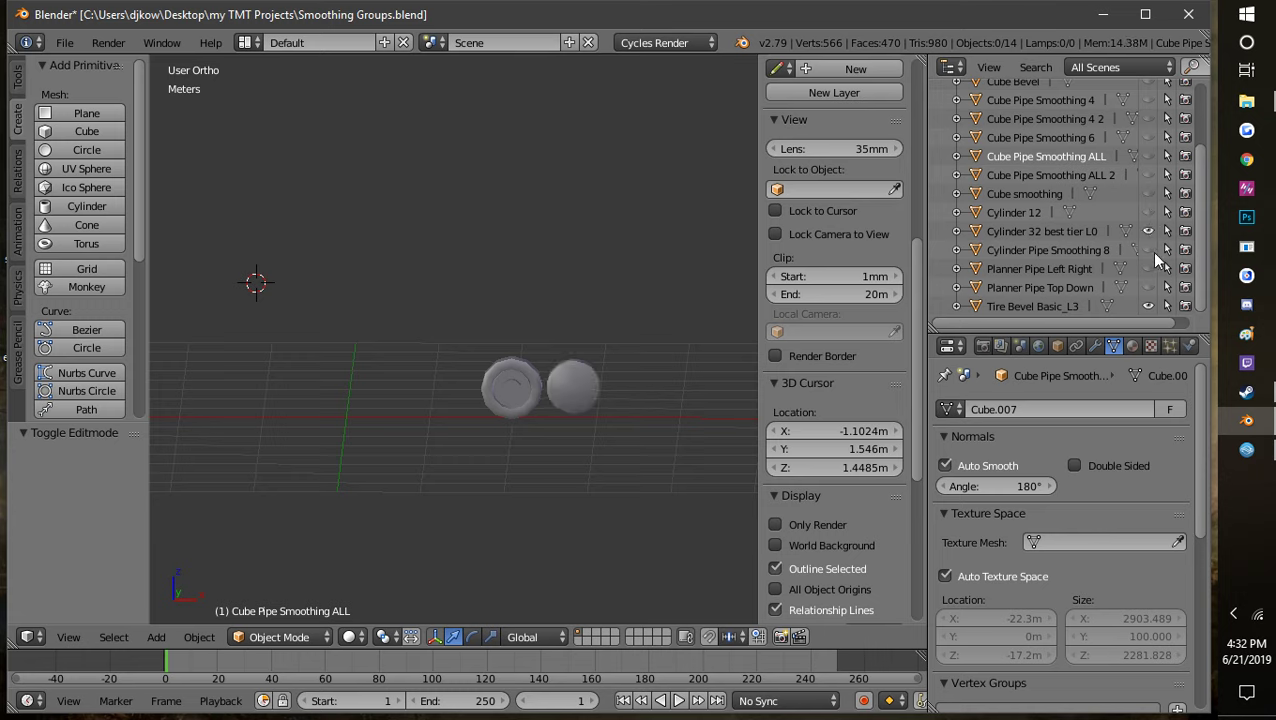
click(1148, 250)
click(1148, 250)
click(1148, 213)
click(1148, 213)
click(1148, 250)
click(1148, 251)
scroll(1160, 204, up, 3)
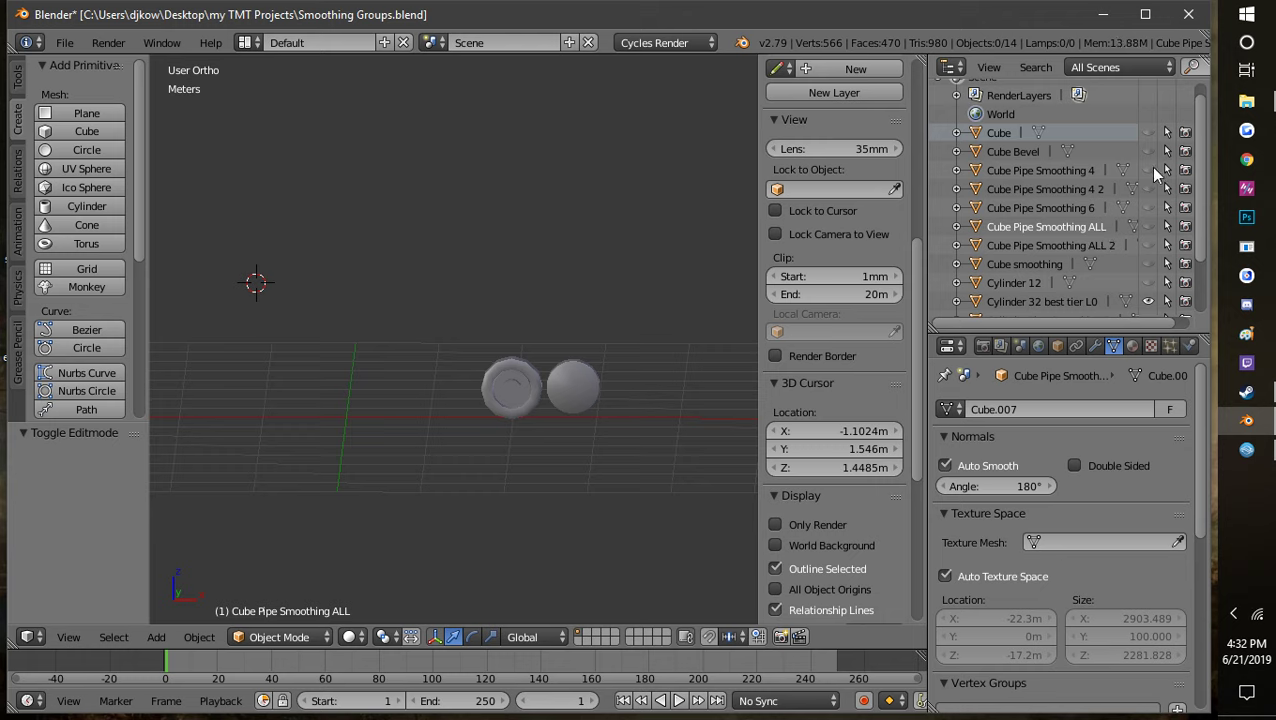
Step: Select Cylinder 32 best tier L0 in the outliner and orbit closely around its side by the tire ring
scroll(620, 380, up, 4)
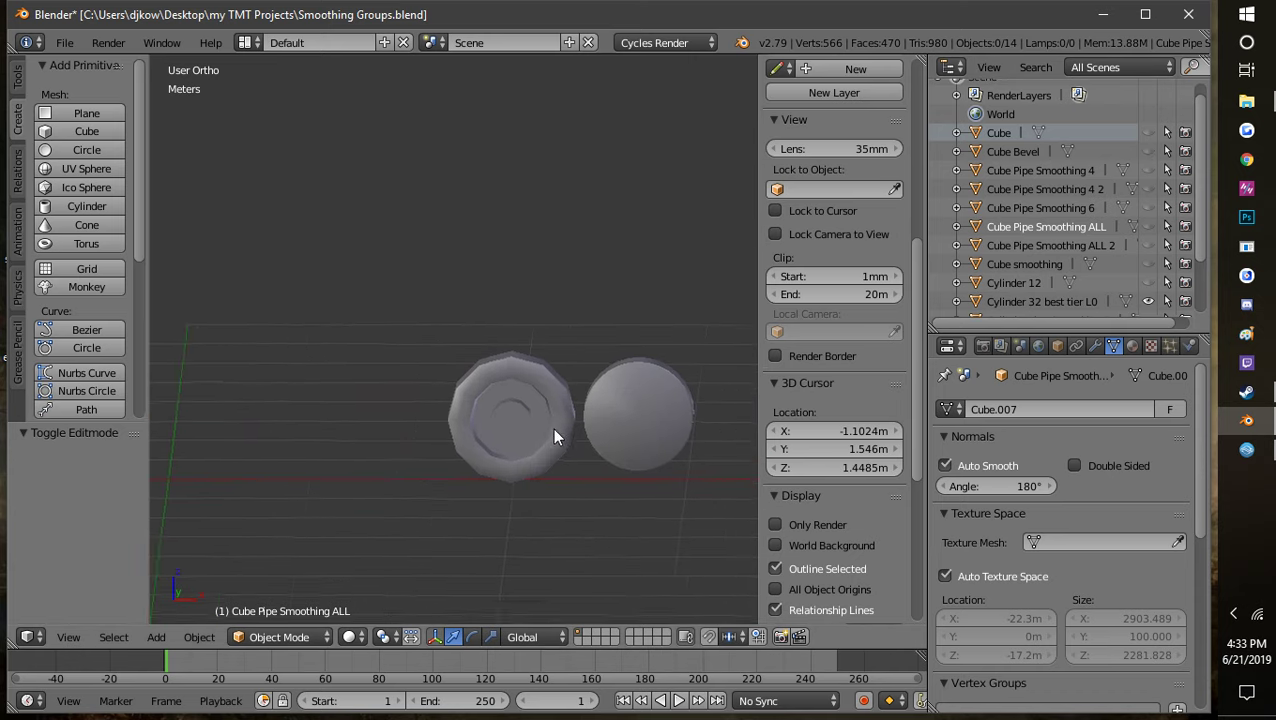
scroll(560, 450, up, 3)
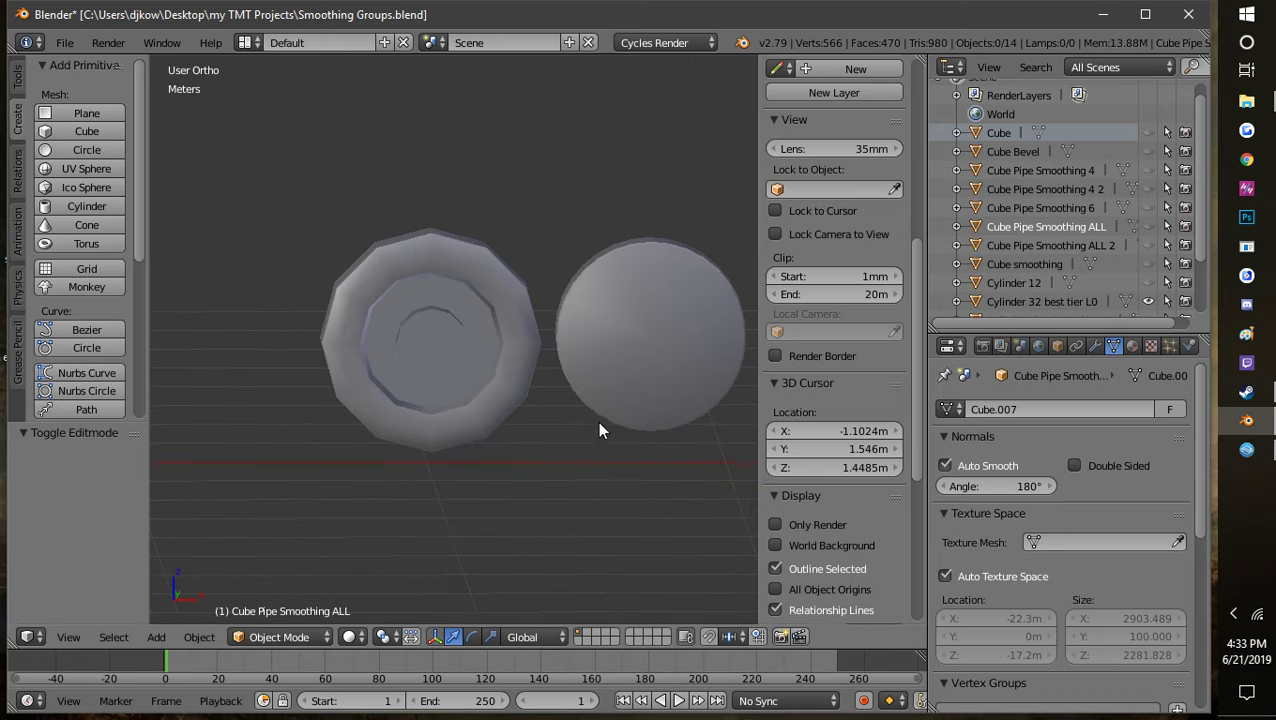
scroll(590, 470, down, 1)
middle_drag(570, 497, 530, 460)
scroll(584, 476, up, 1)
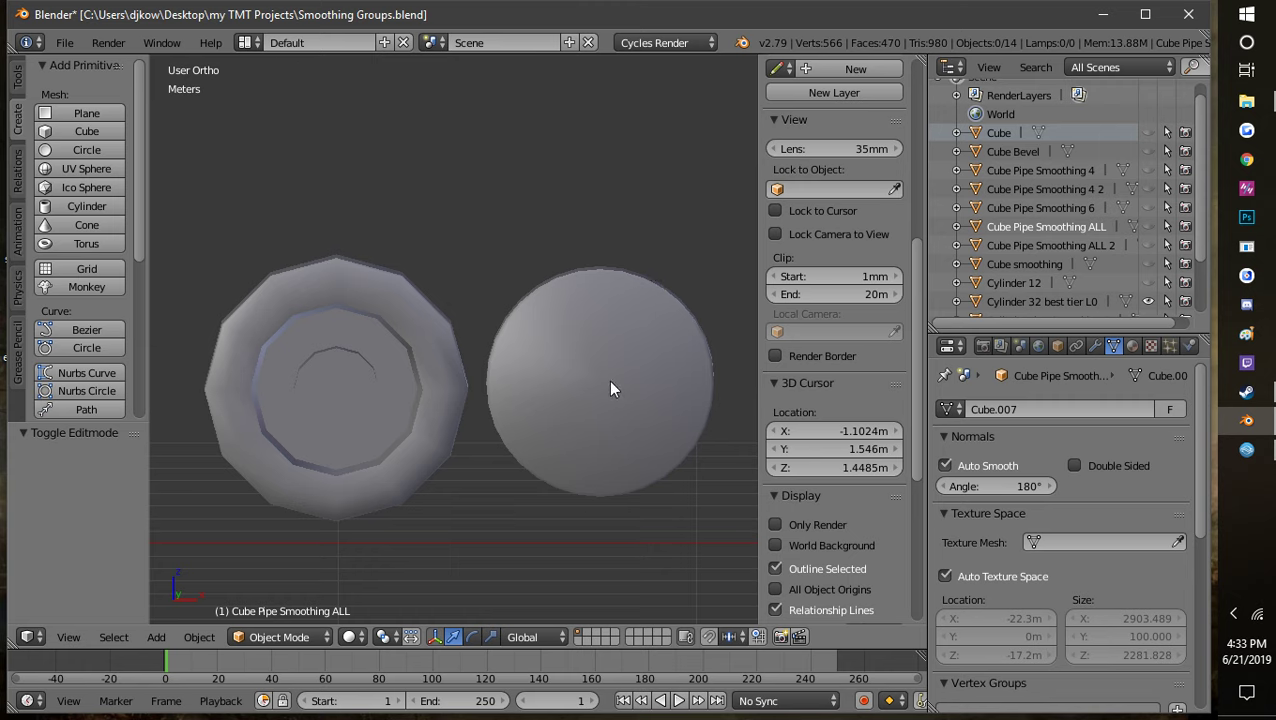
scroll(1020, 285, down, 3)
click(1040, 231)
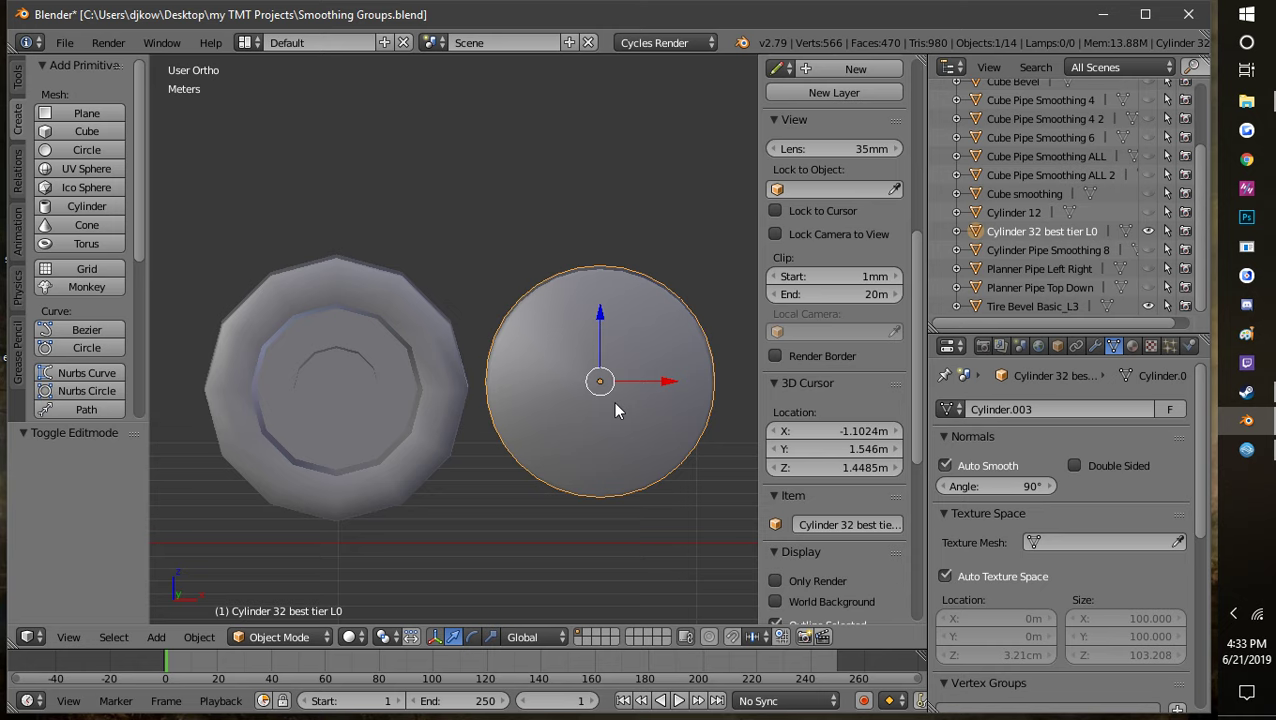
shift+middle_drag(609, 440, 495, 430)
scroll(495, 430, up, 1)
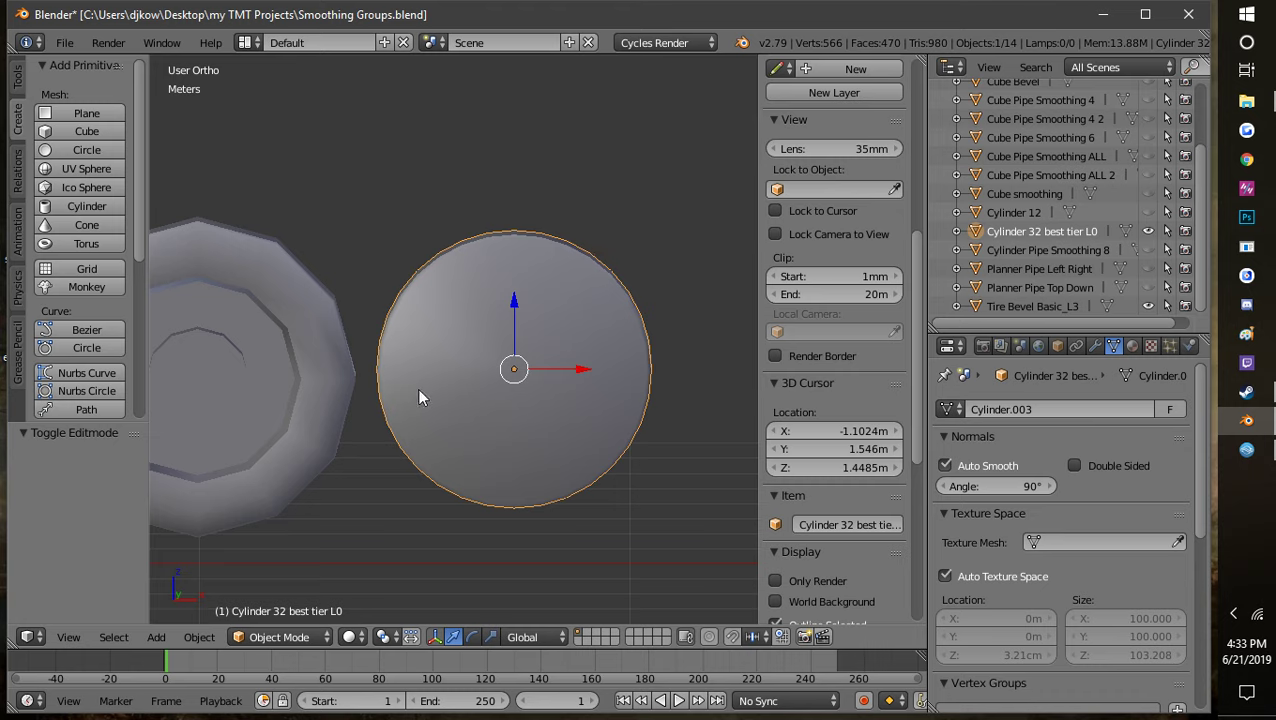
middle_drag(573, 339, 518, 350)
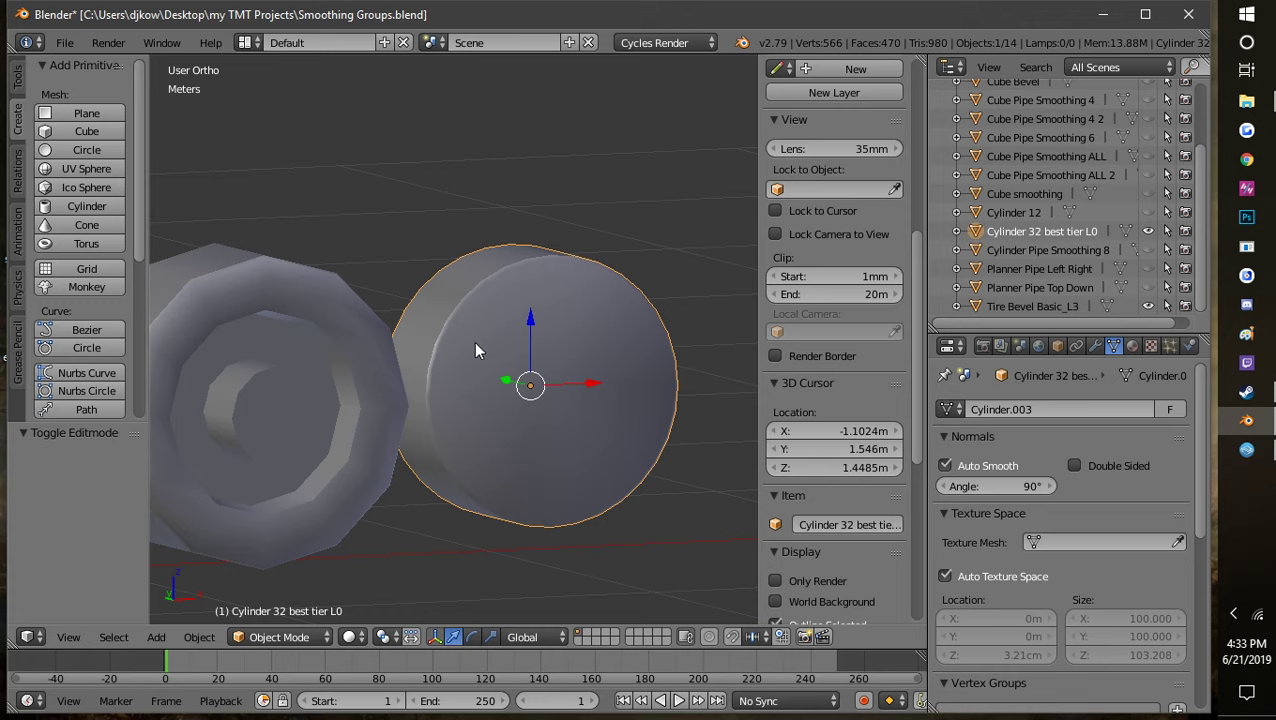
middle_drag(515, 355, 563, 372)
Step: Put Cylinder 32 best tier L0 into Edit Mode and zoom in on its end face
click(281, 637)
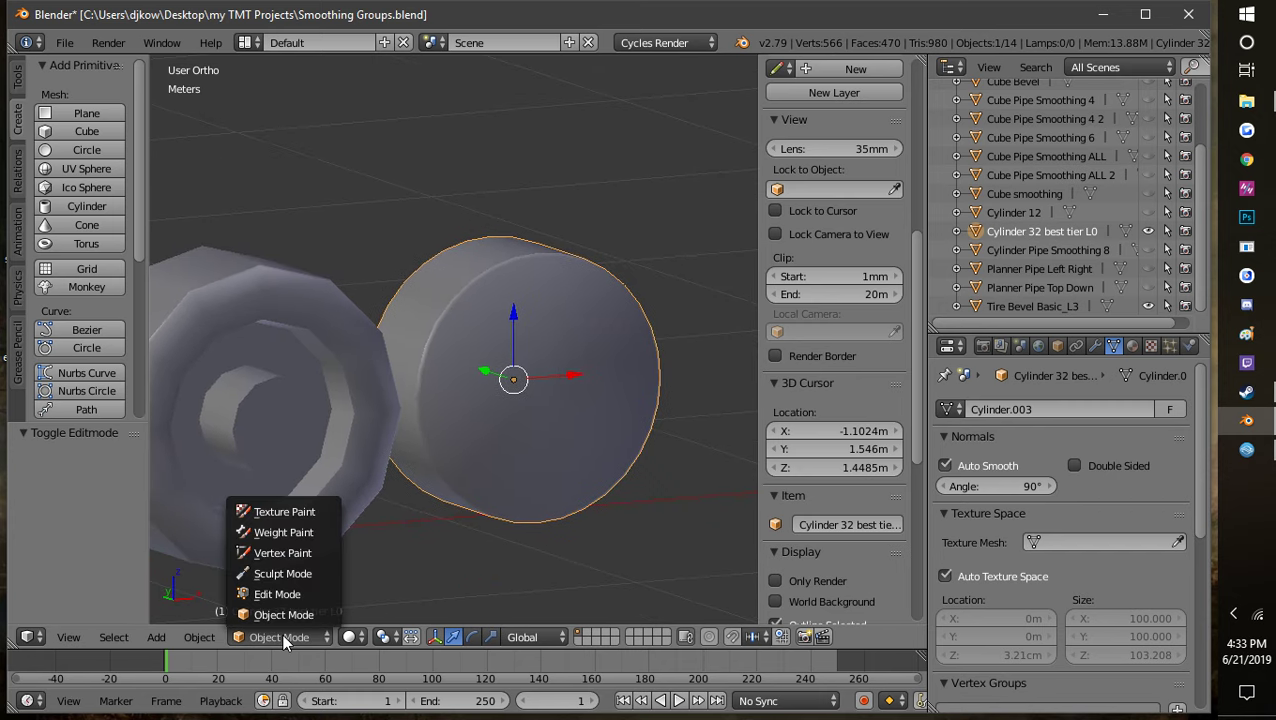
click(287, 593)
scroll(584, 393, up, 2)
middle_drag(584, 393, 484, 393)
scroll(487, 379, up, 2)
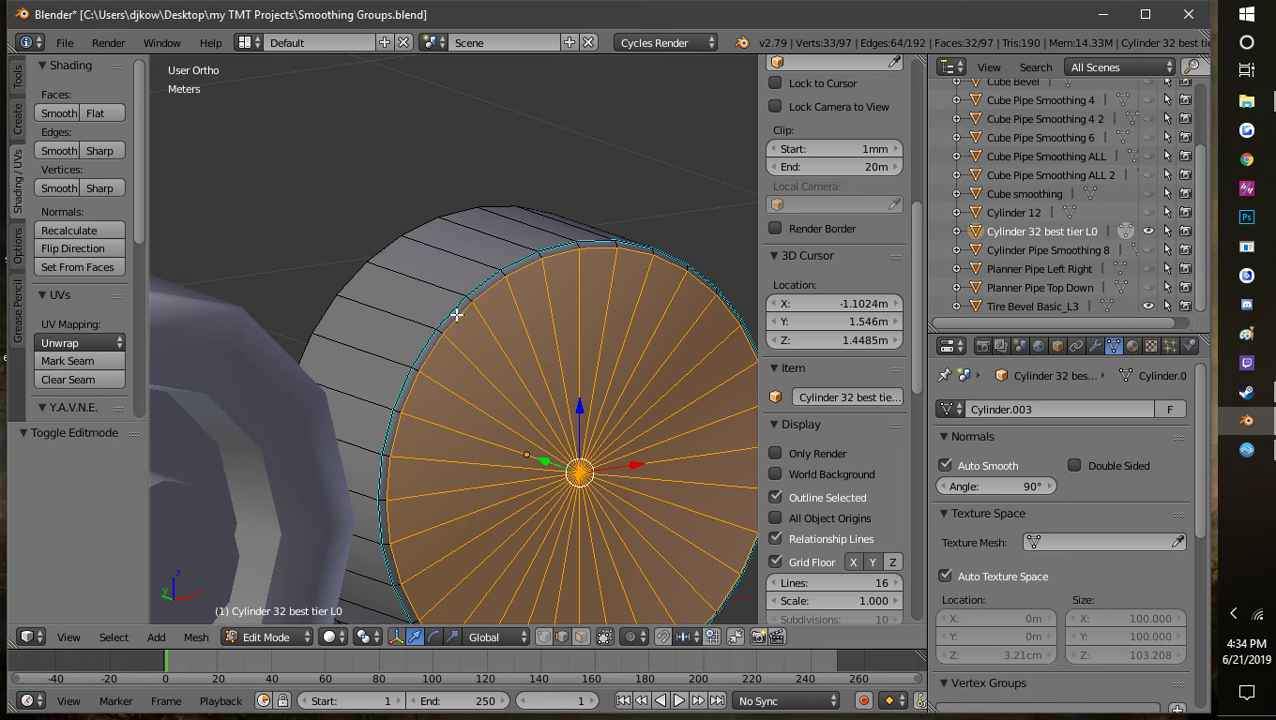
scroll(456, 313, down, 2)
Step: Return the cylinder to Object Mode and select the Tire Bevel Basic_L3 ring
click(275, 637)
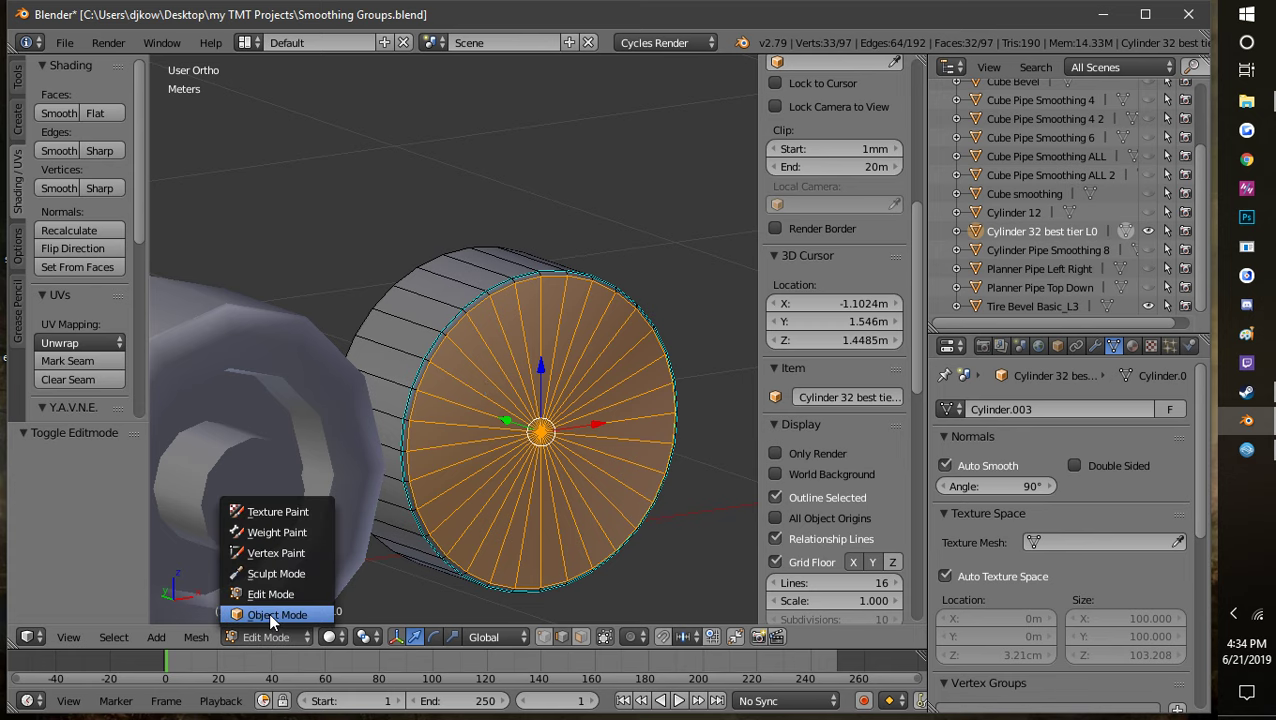
click(268, 612)
middle_drag(495, 501, 613, 453)
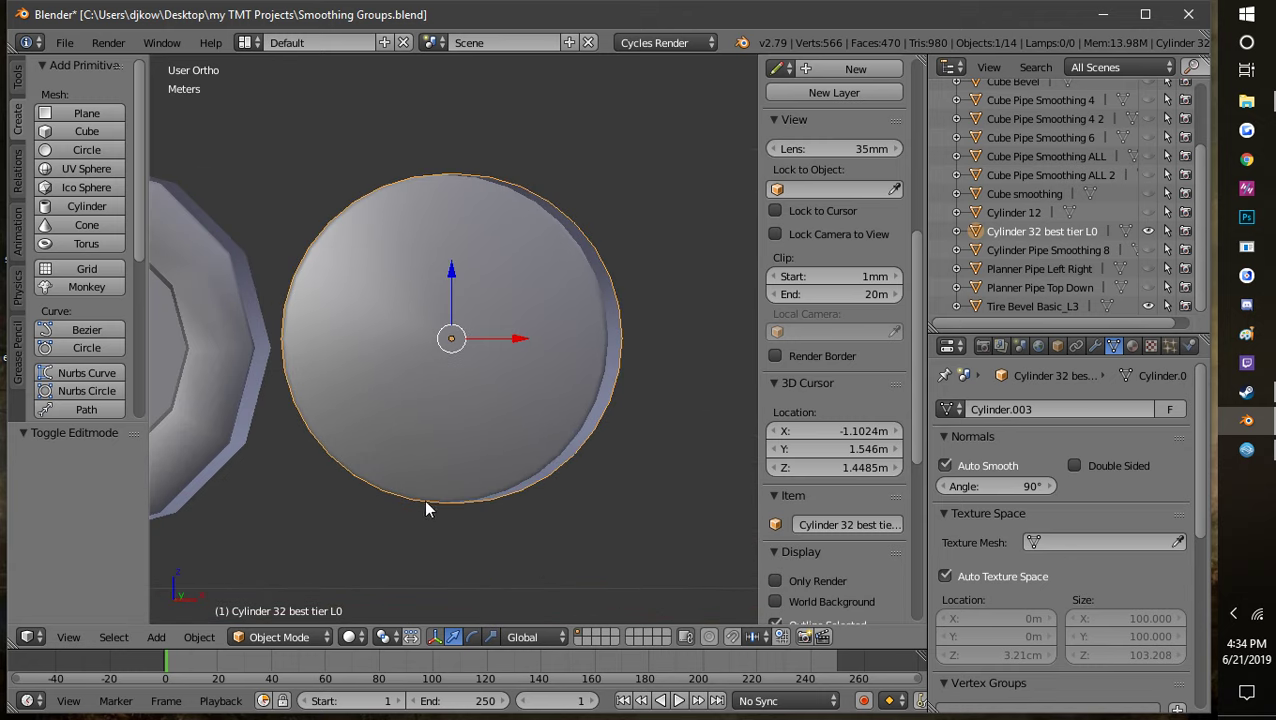
scroll(596, 356, down, 4)
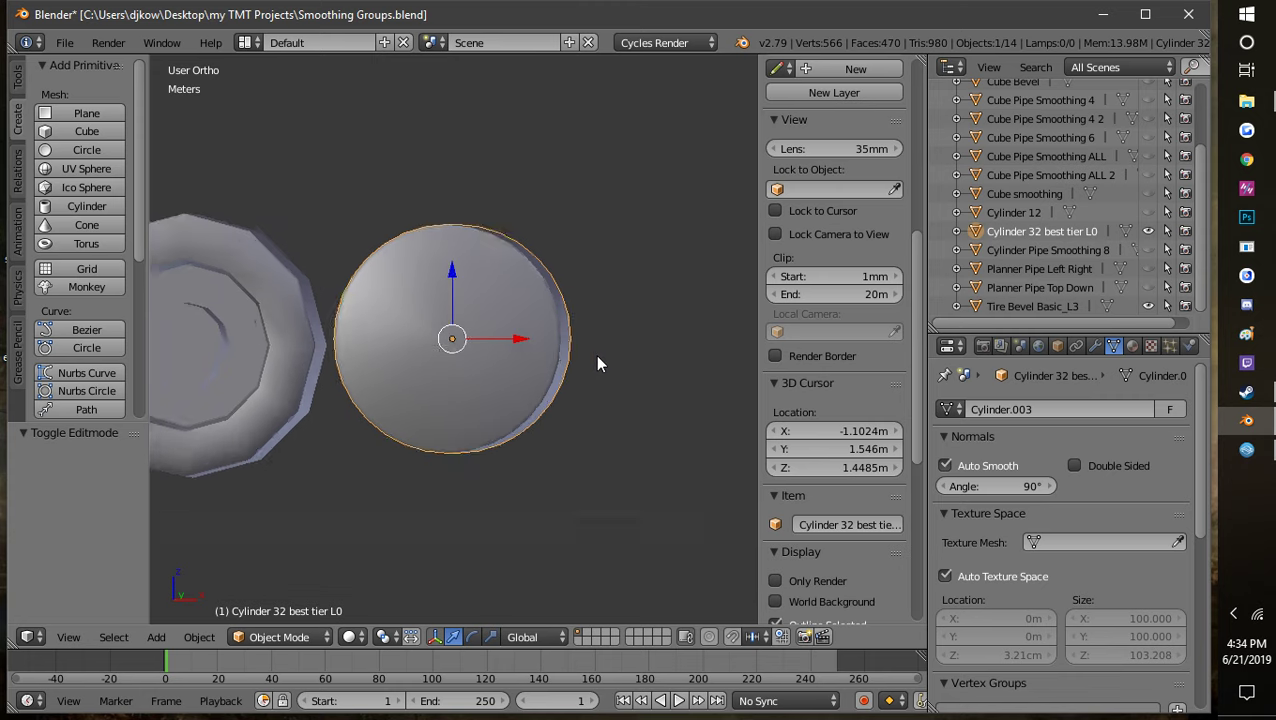
middle_drag(469, 370, 487, 384)
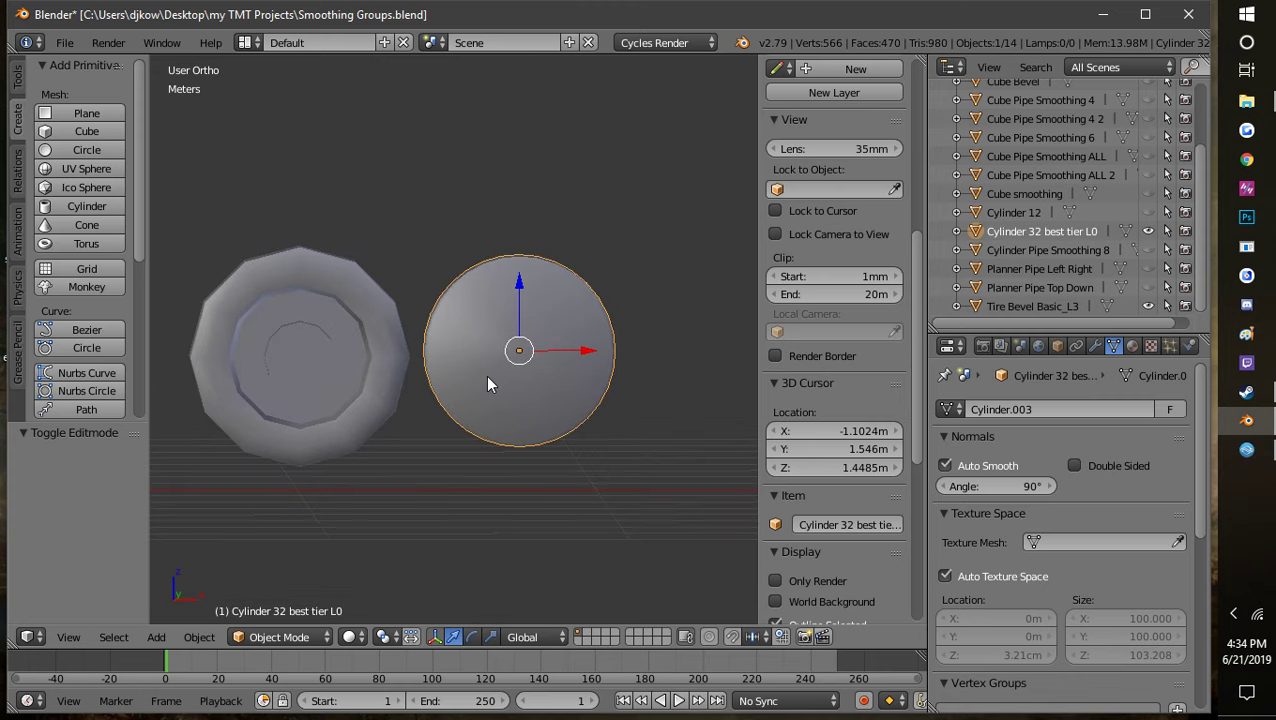
click(349, 357)
right_click(350, 358)
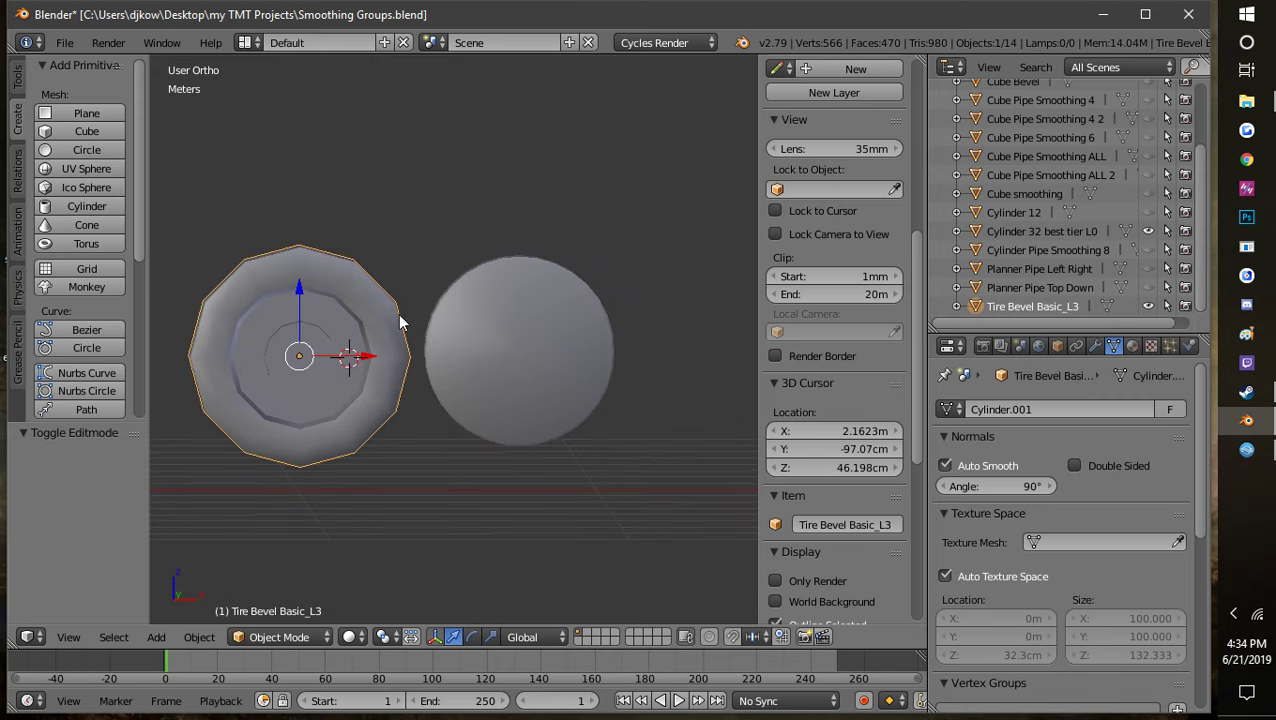
scroll(336, 397, up, 2)
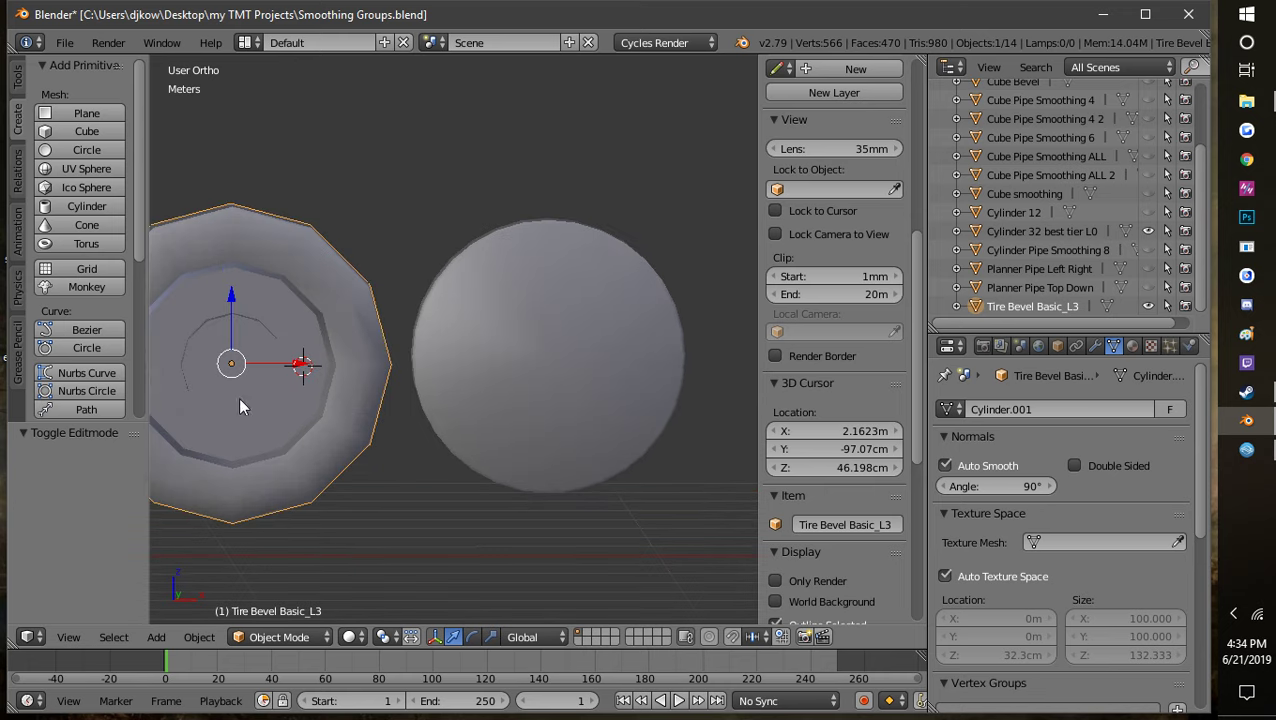
shift+middle_drag(462, 347, 528, 364)
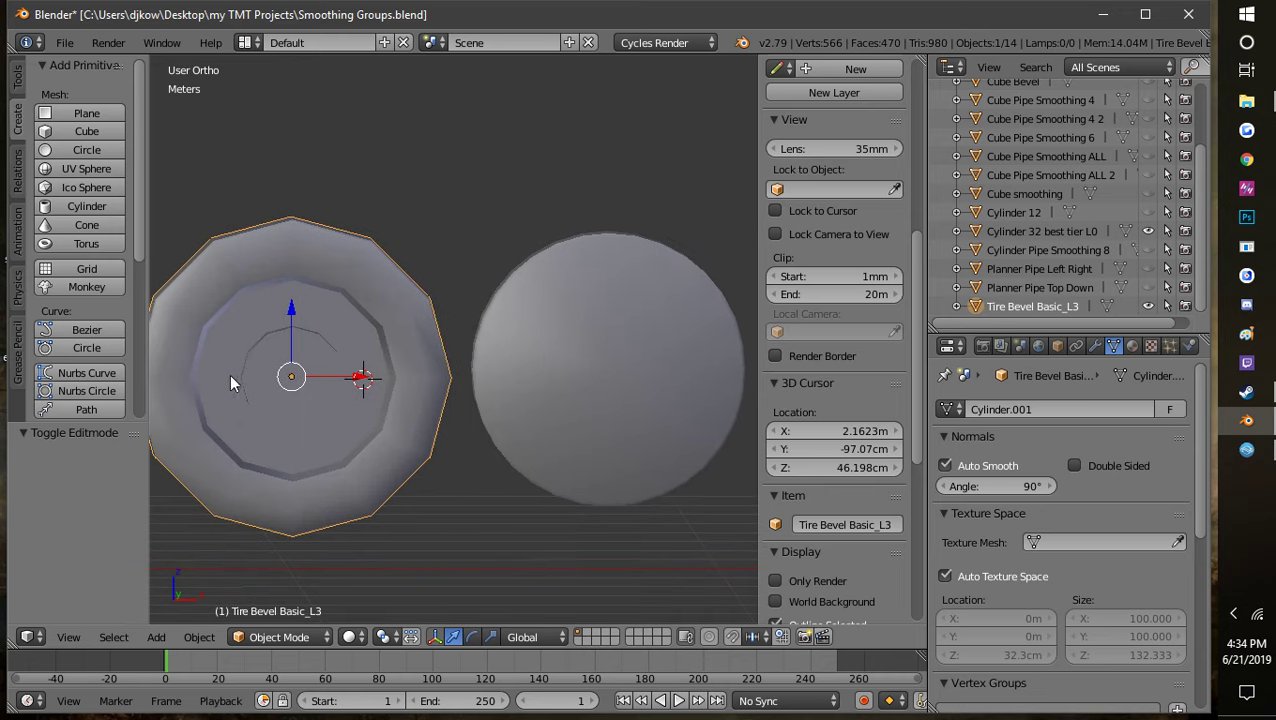
click(615, 368)
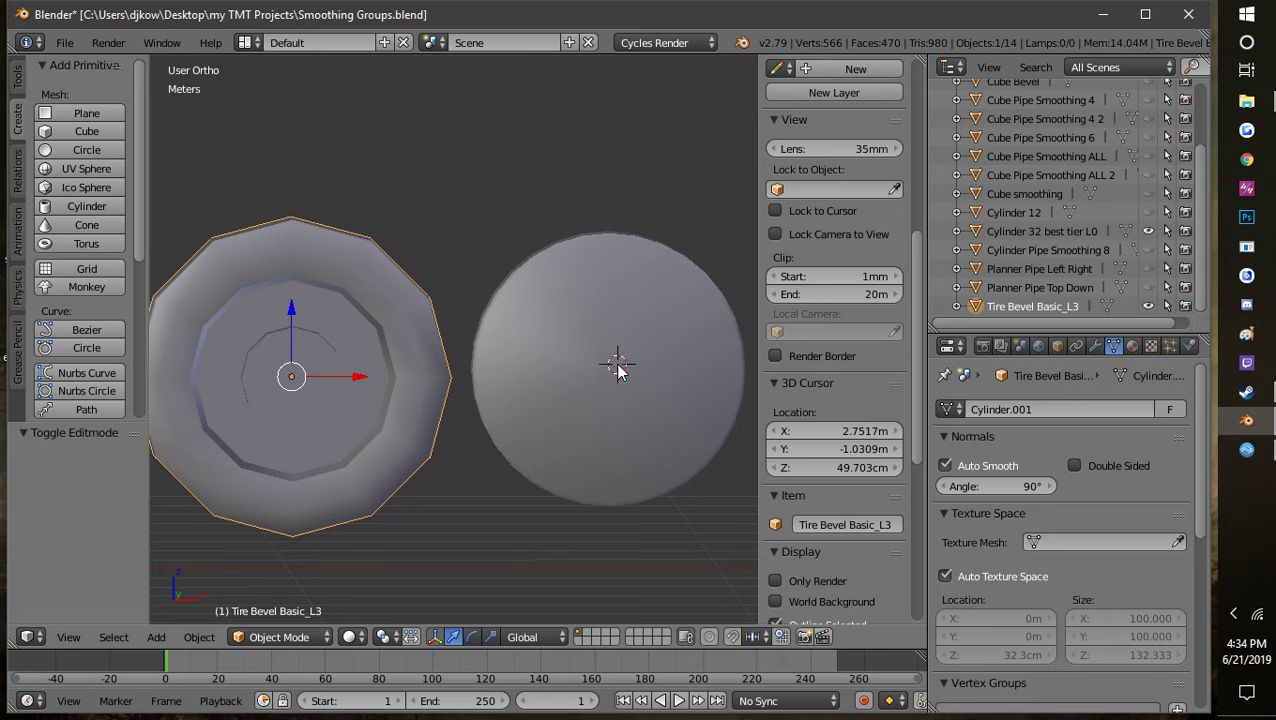
right_click(615, 365)
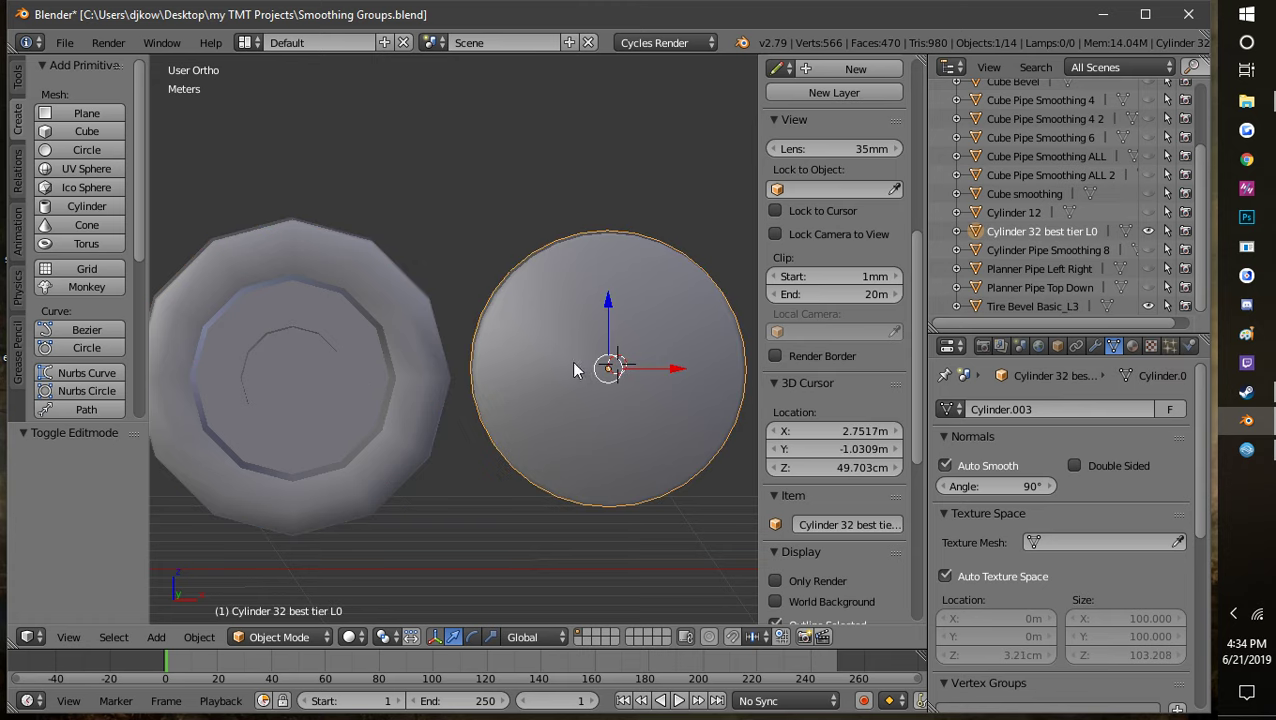
right_click(315, 392)
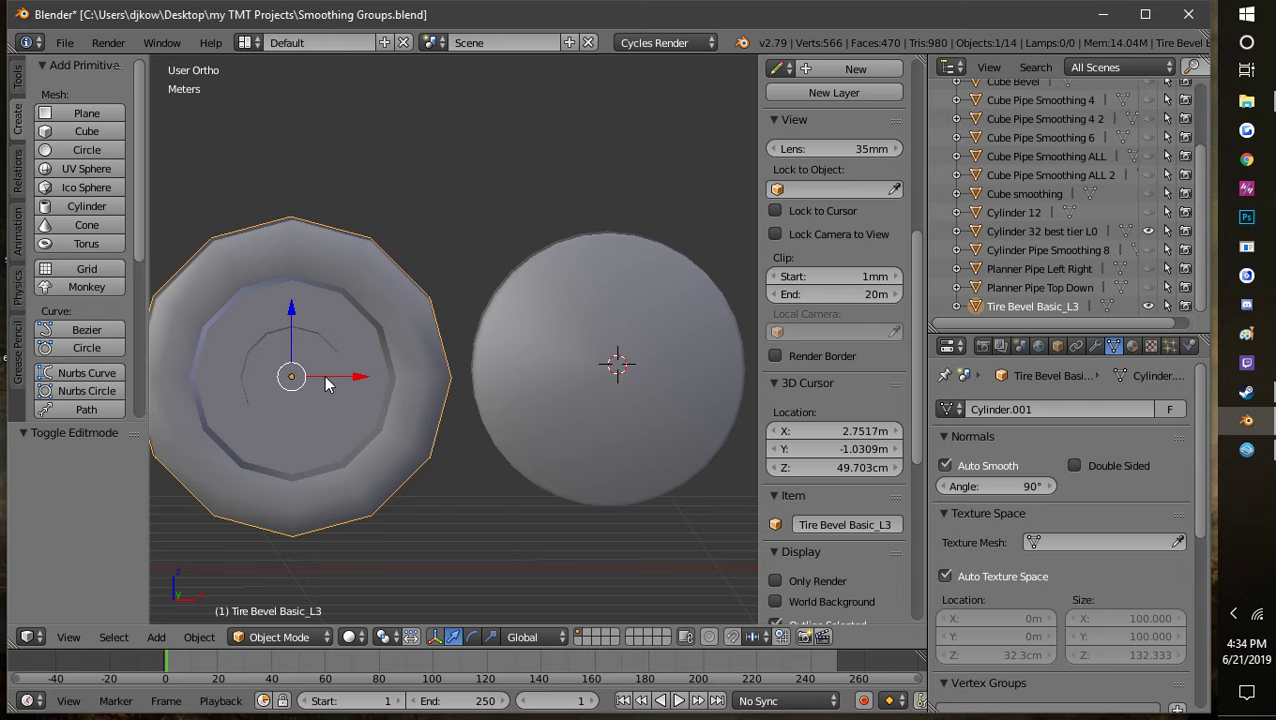
shift+middle_drag(362, 384, 441, 388)
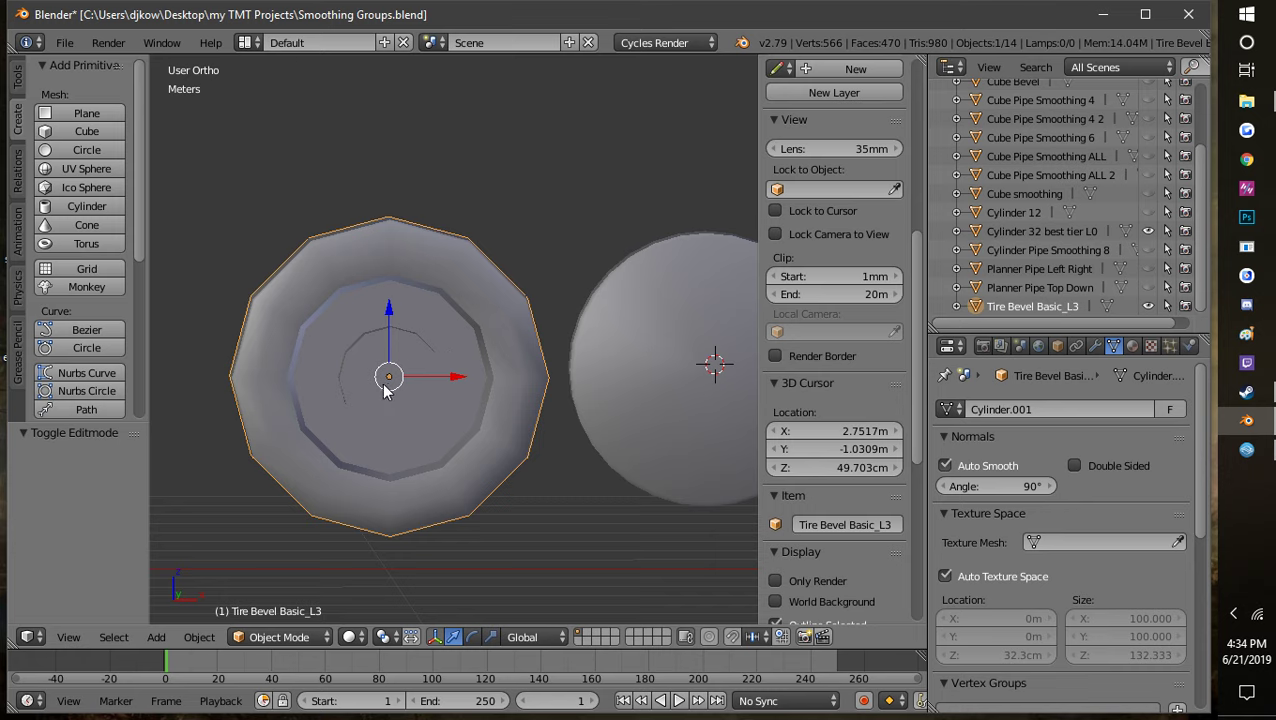
shift+middle_drag(459, 437, 356, 432)
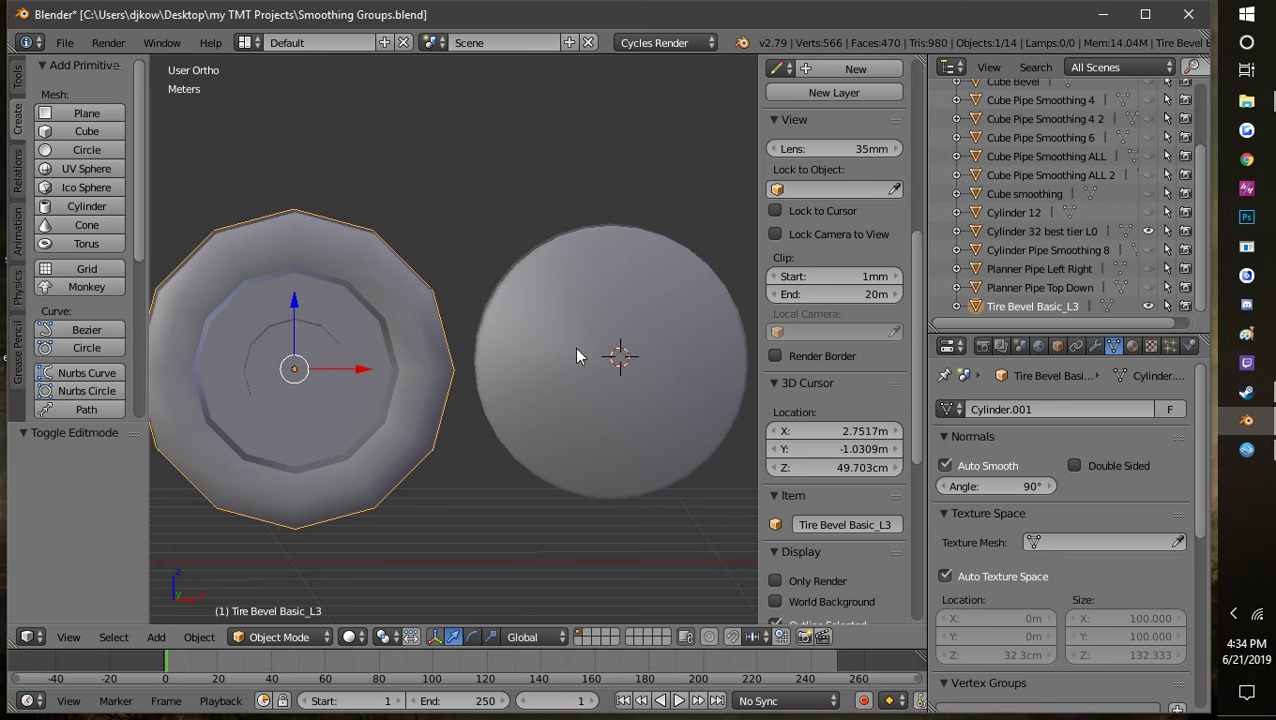
right_click(666, 388)
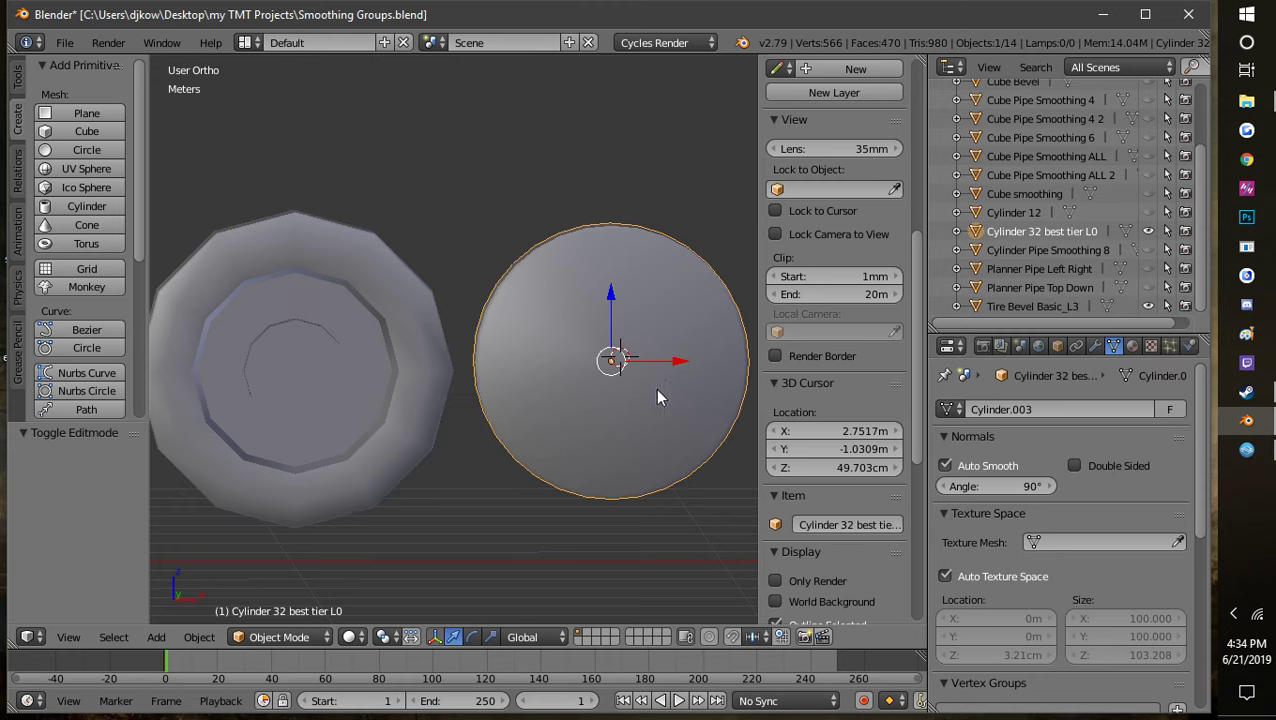
right_click(349, 344)
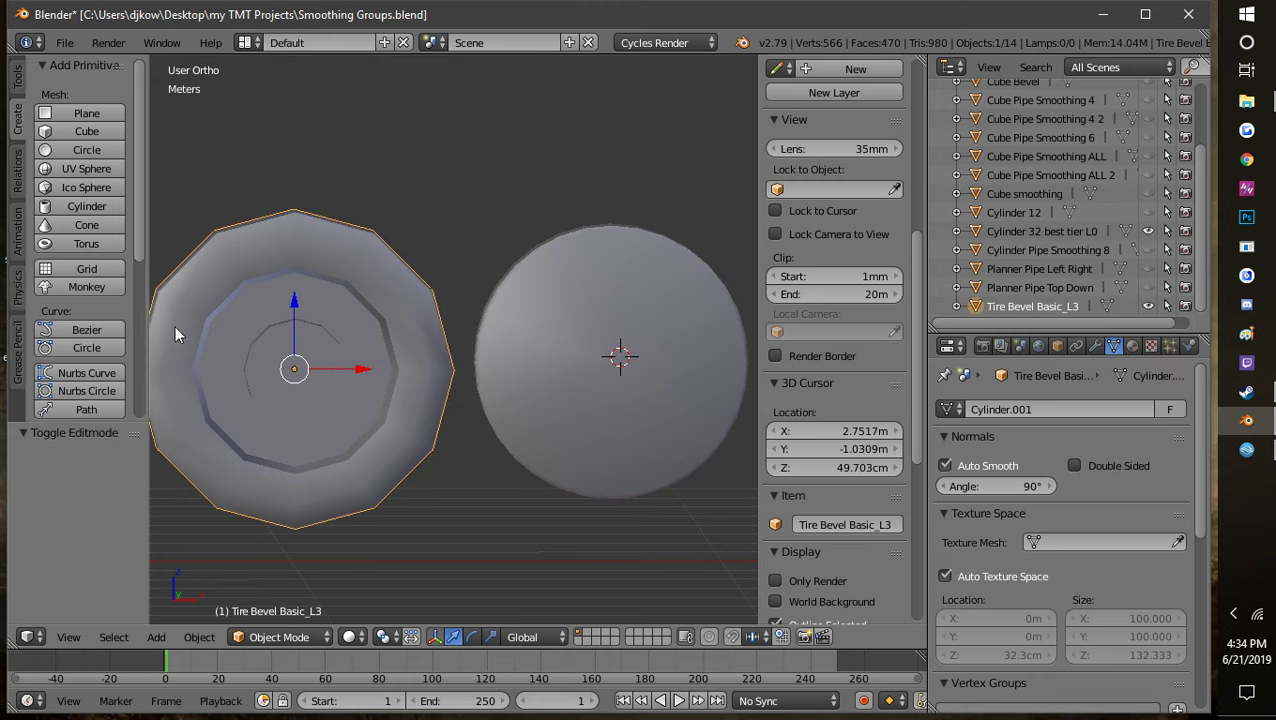
scroll(465, 348, down, 2)
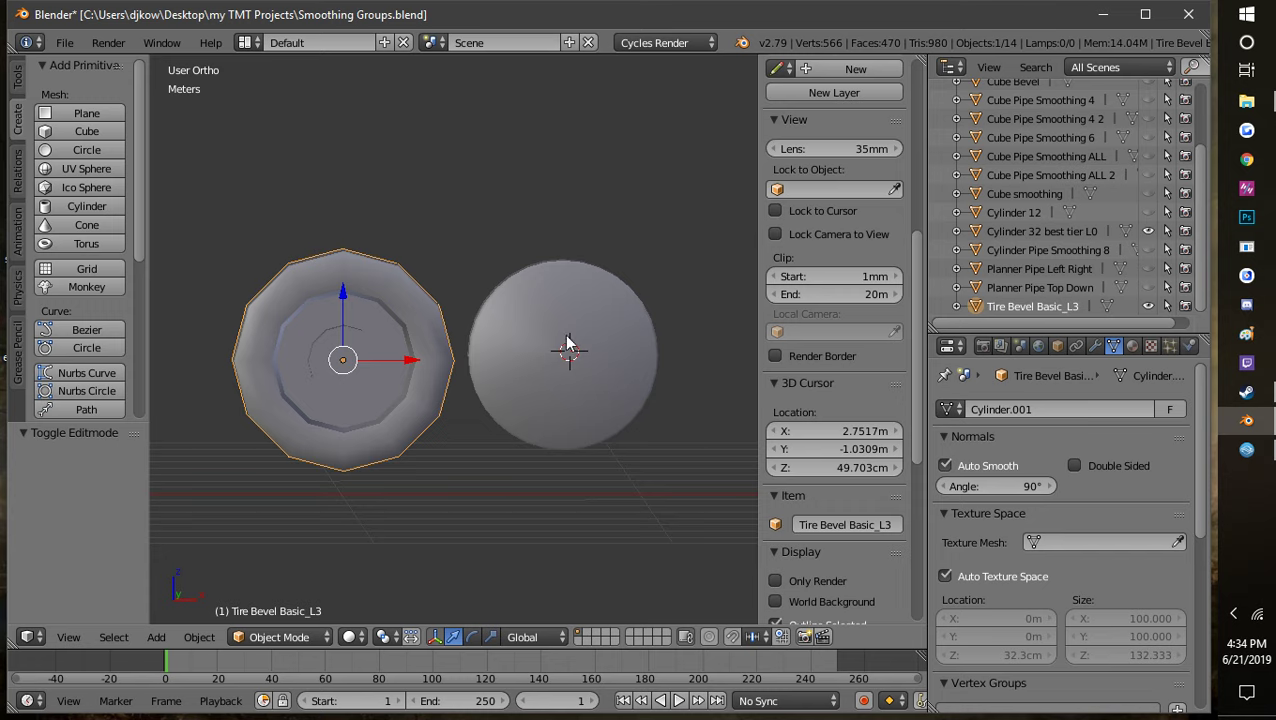
scroll(567, 343, down, 2)
middle_drag(570, 342, 590, 343)
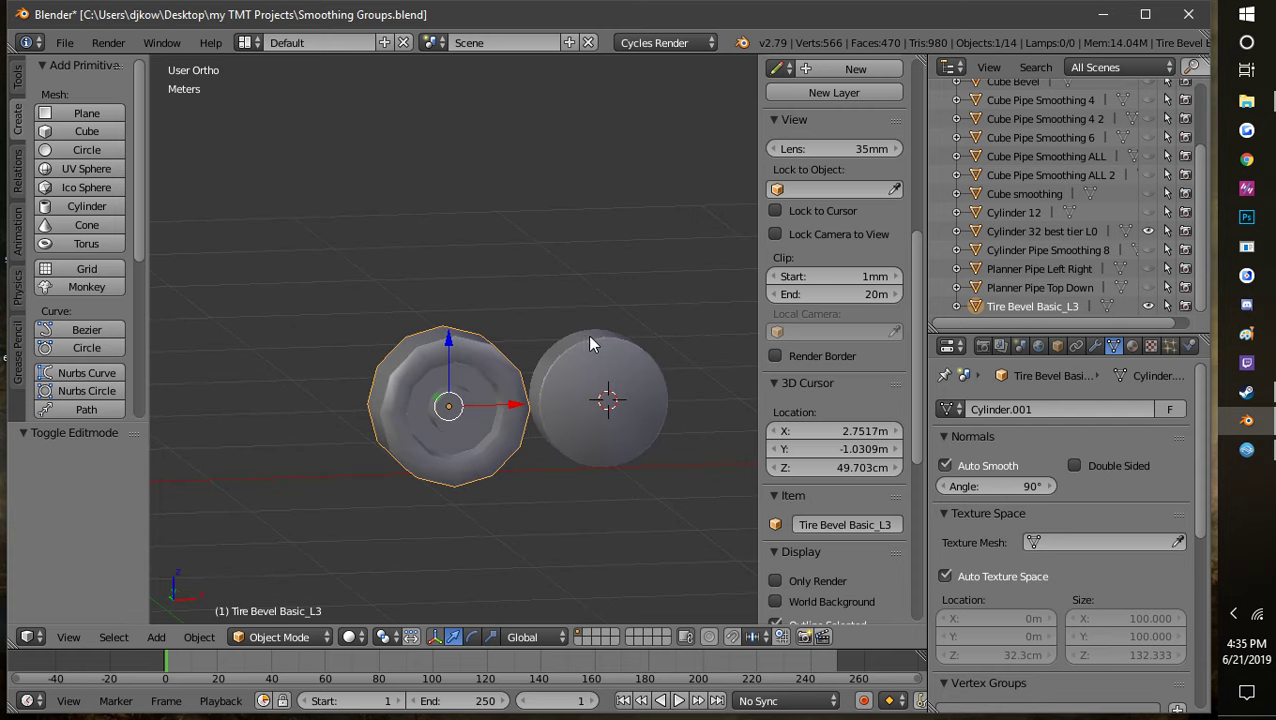
scroll(592, 335, down, 8)
scroll(570, 370, up, 3)
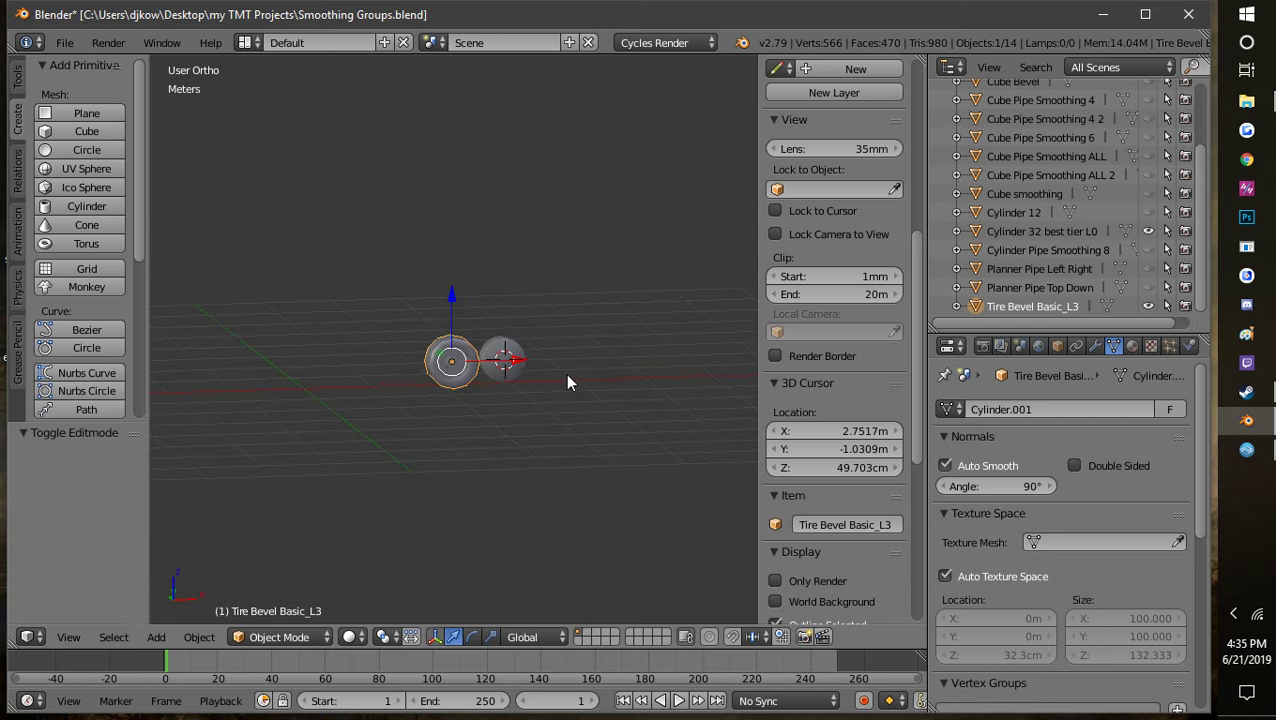
scroll(567, 453, up, 9)
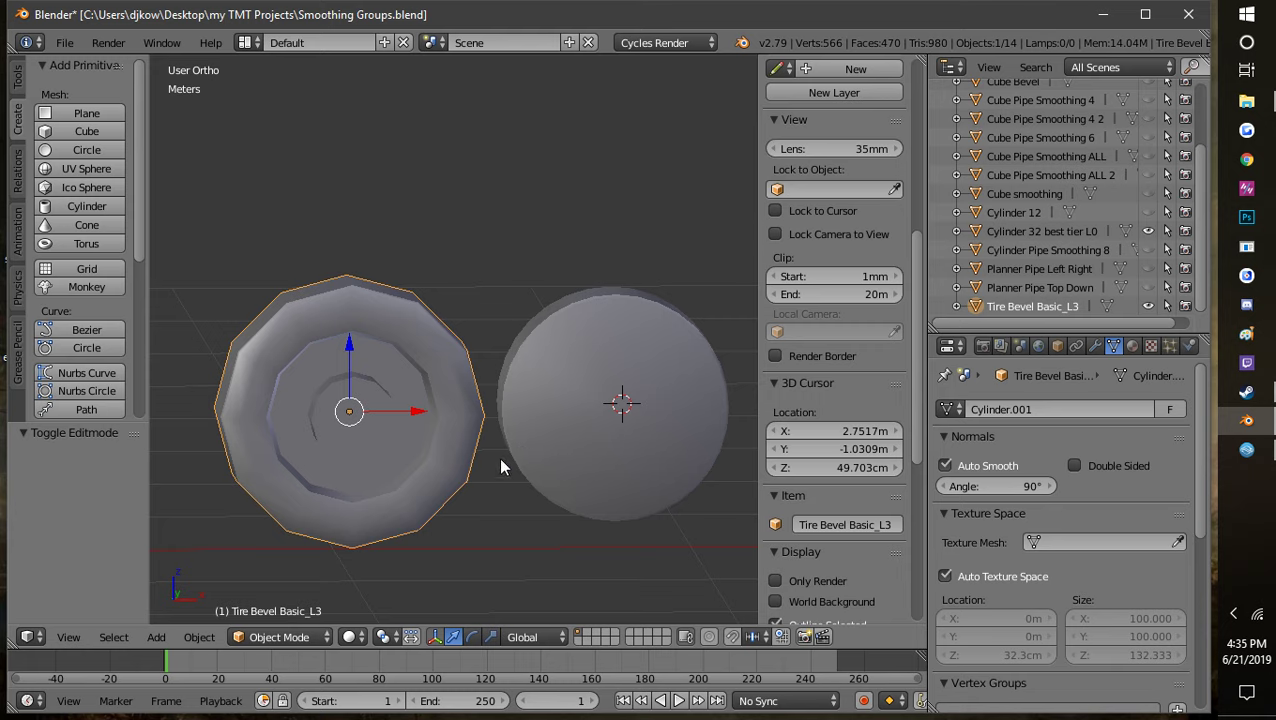
scroll(505, 445, down, 1)
scroll(412, 440, down, 1)
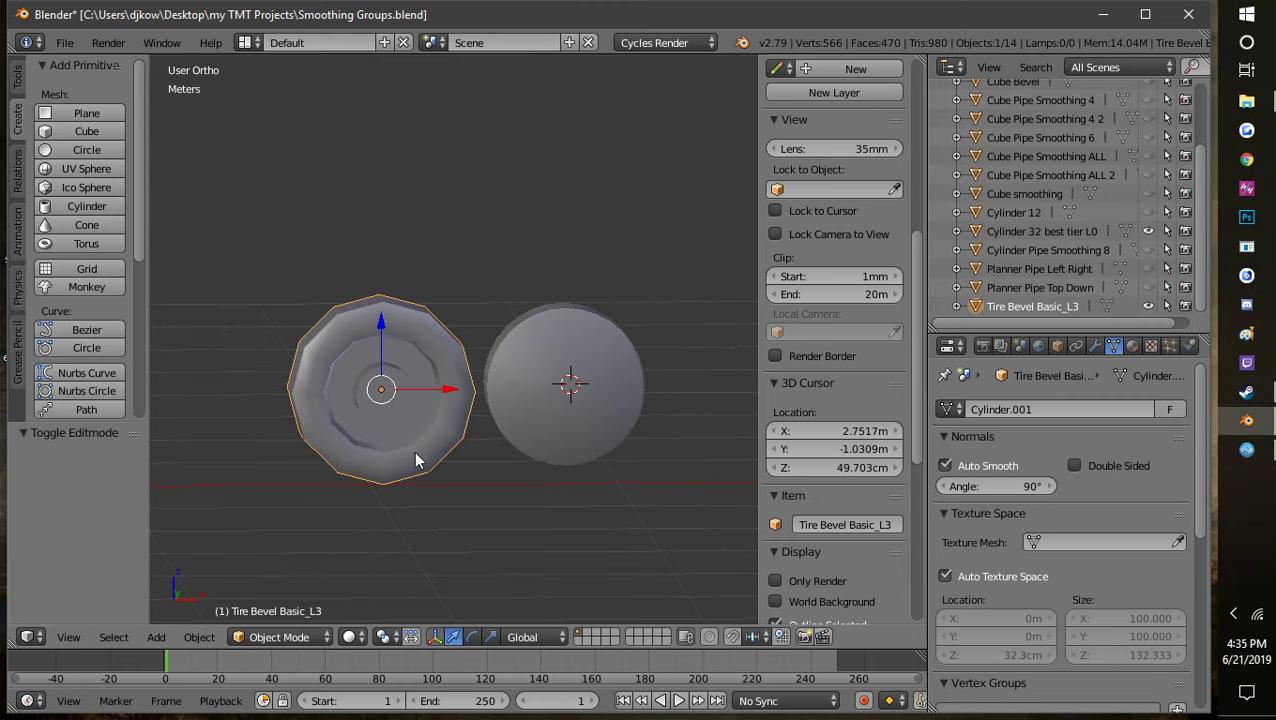
Step: Hide Tire Bevel Basic_L3 and Cylinder 32 best tier L0; show Cube, Cube Bevel and Cube smoothing
click(1148, 306)
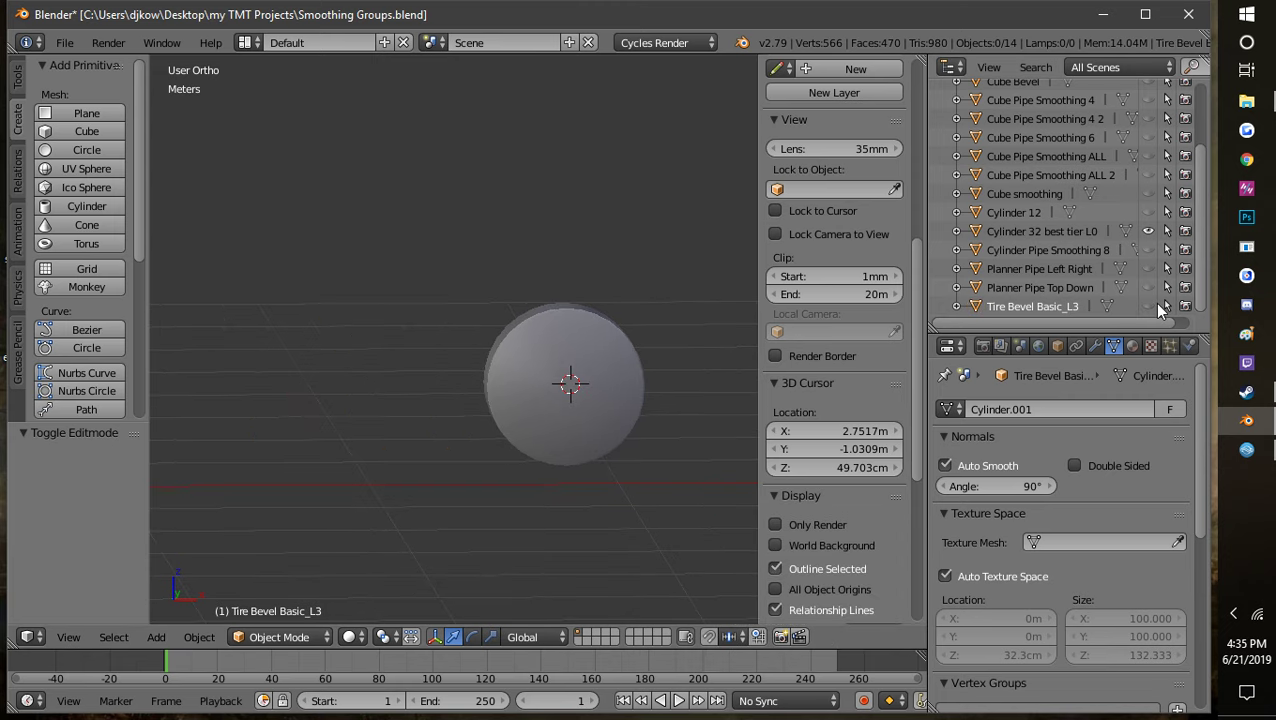
click(1148, 231)
scroll(1152, 232, up, 4)
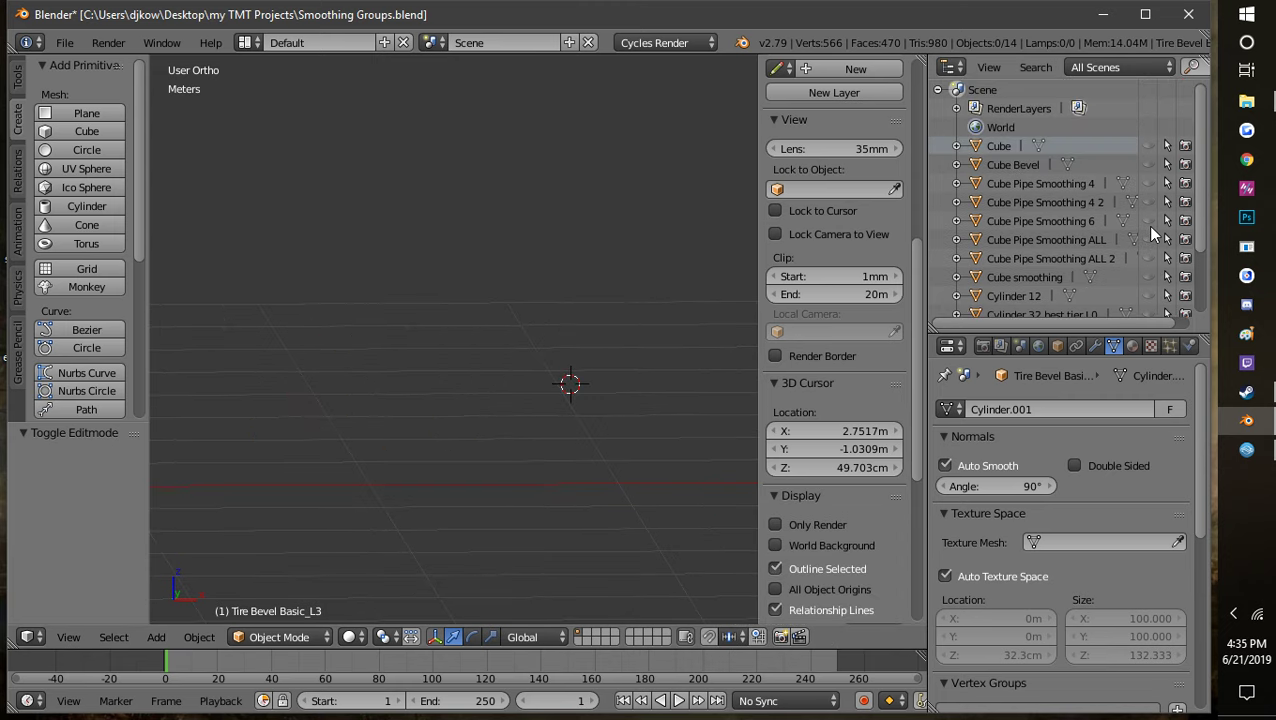
click(1148, 146)
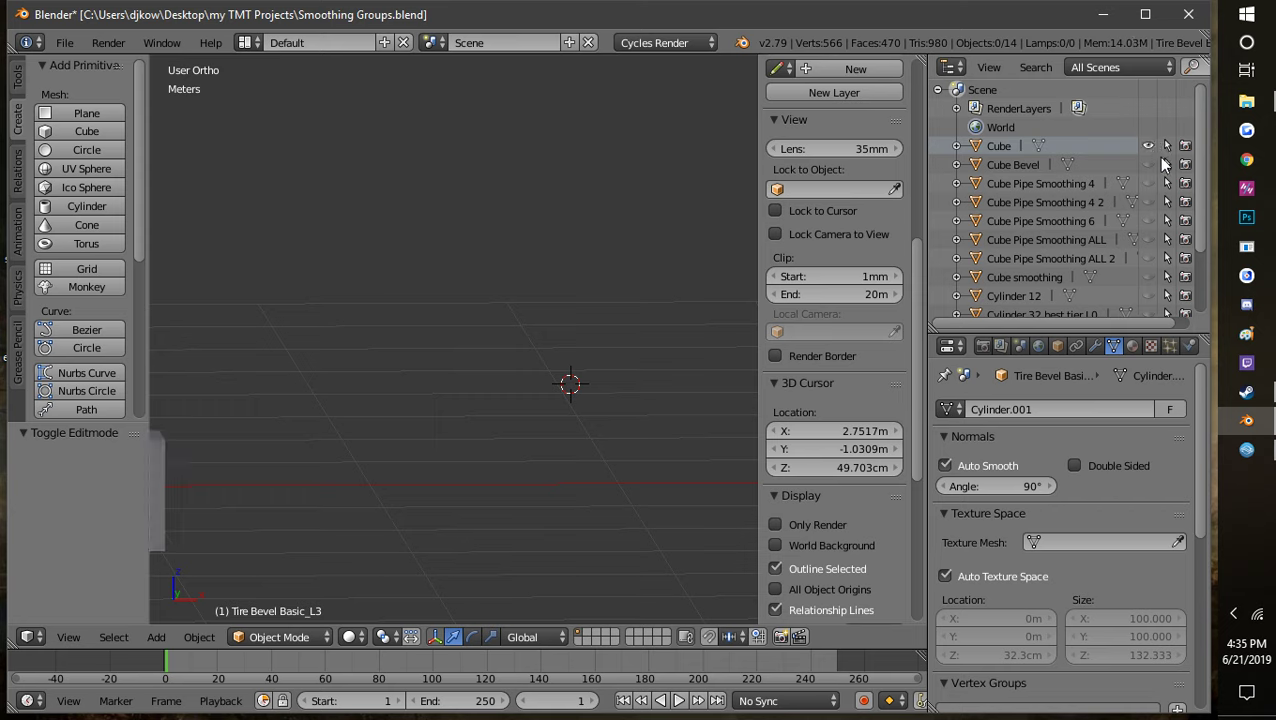
click(1148, 164)
scroll(1150, 226, down, 3)
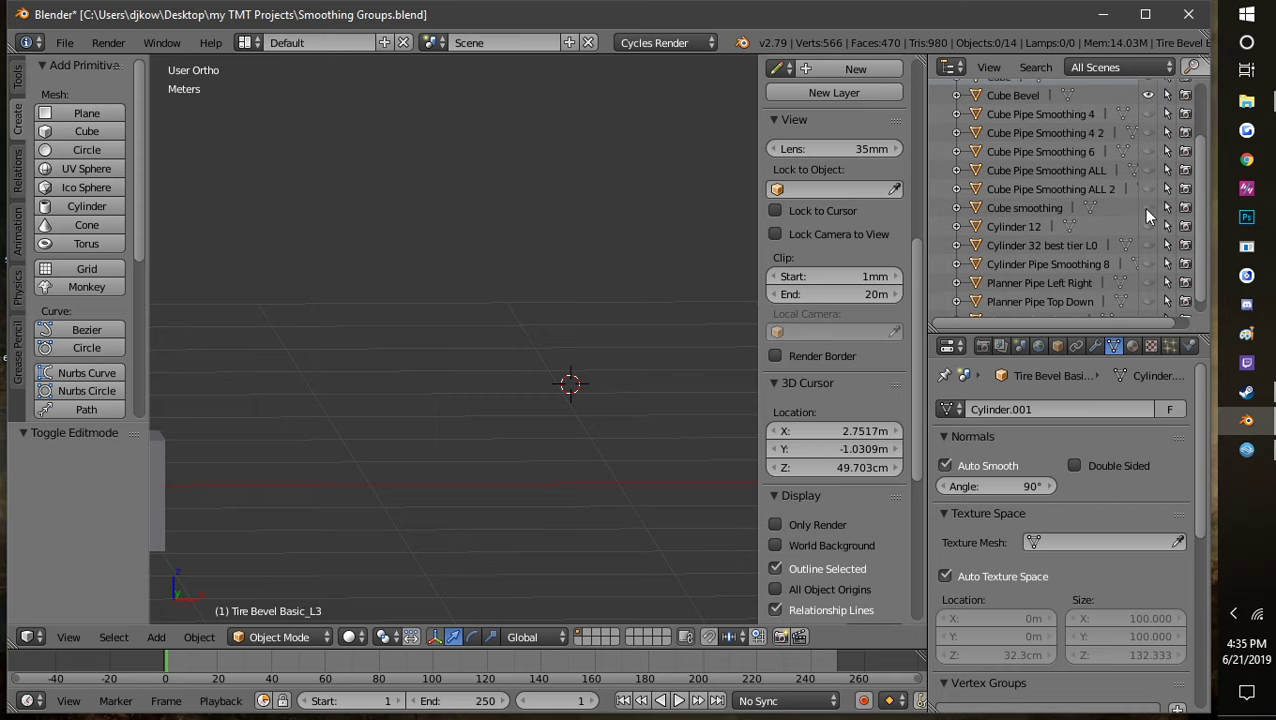
click(1148, 207)
shift+middle_drag(372, 425, 436, 465)
scroll(580, 397, up, 2)
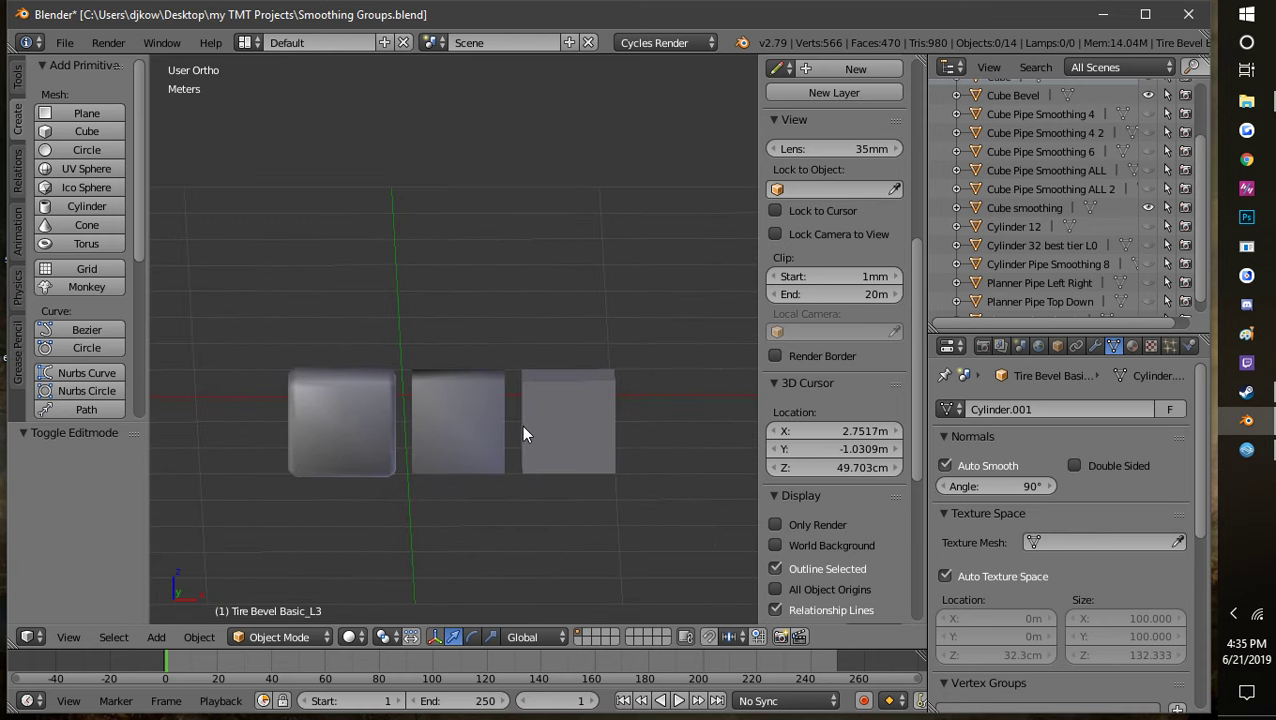
Step: Select the plain sharp-edged Cube on the right and return to a front view of the cubes
click(568, 418)
right_click(568, 422)
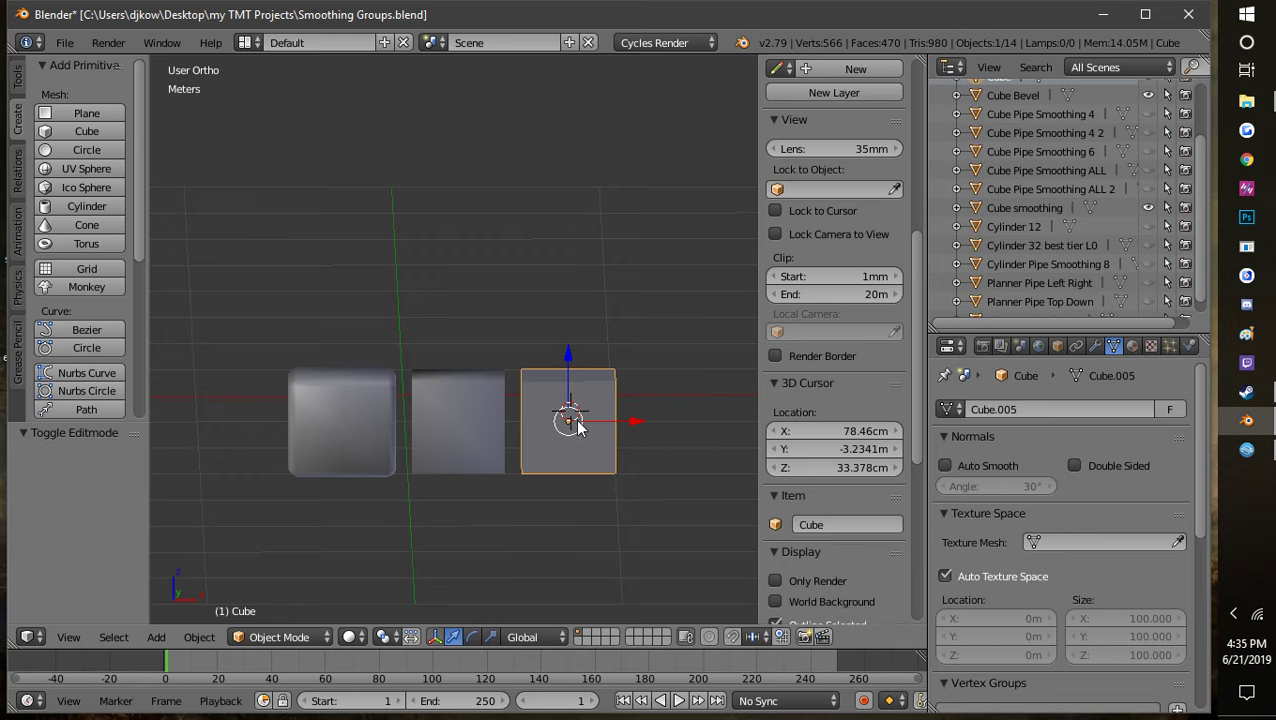
scroll(580, 427, up, 2)
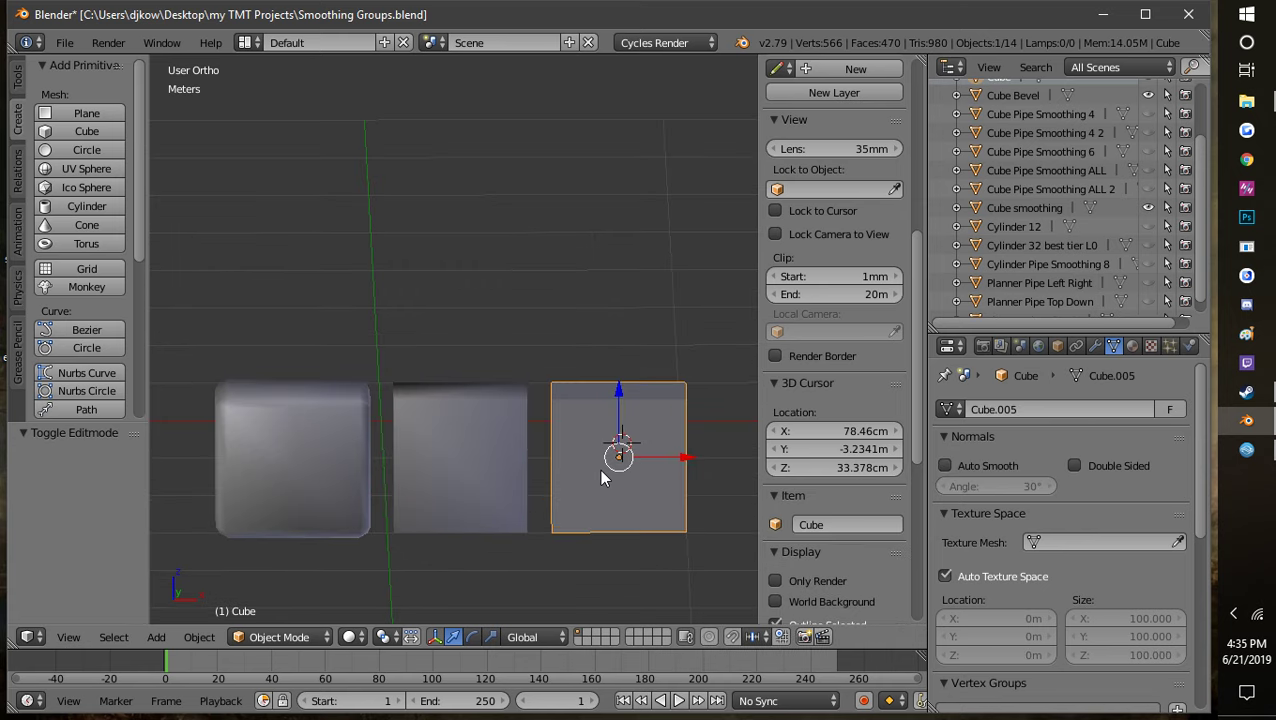
middle_drag(598, 469, 604, 413)
middle_drag(604, 490, 547, 487)
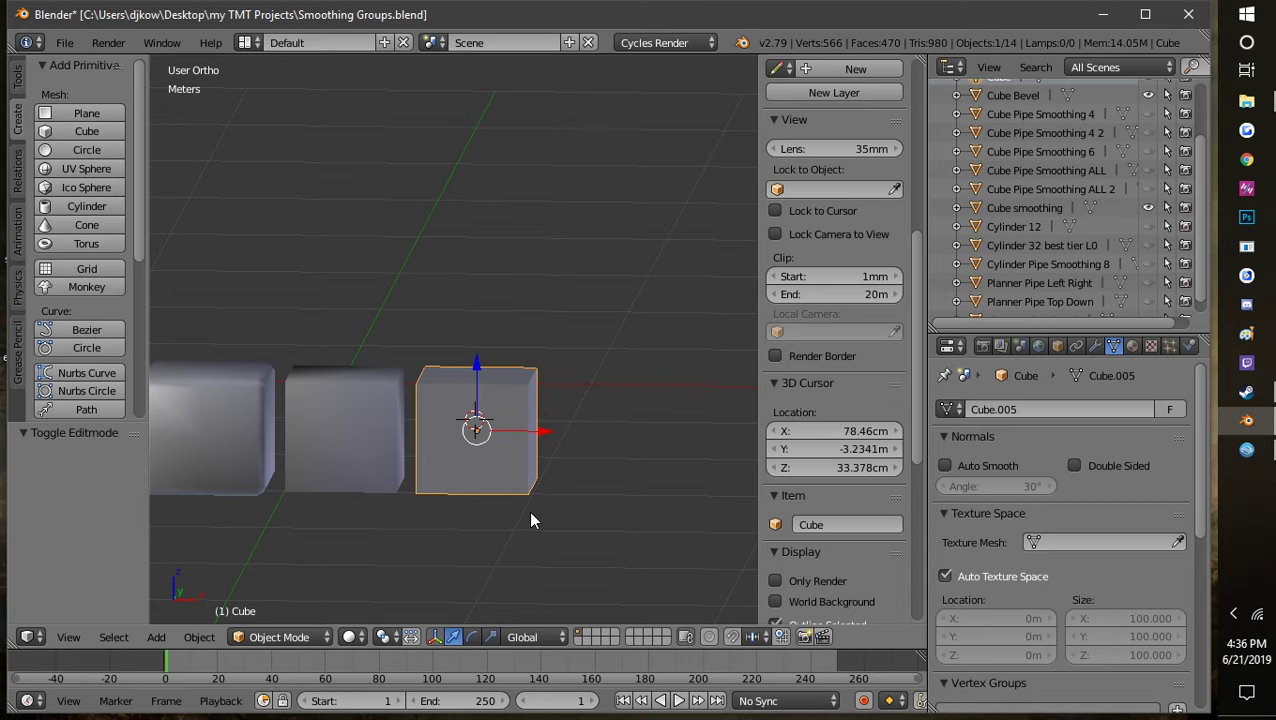
middle_drag(510, 479, 553, 447)
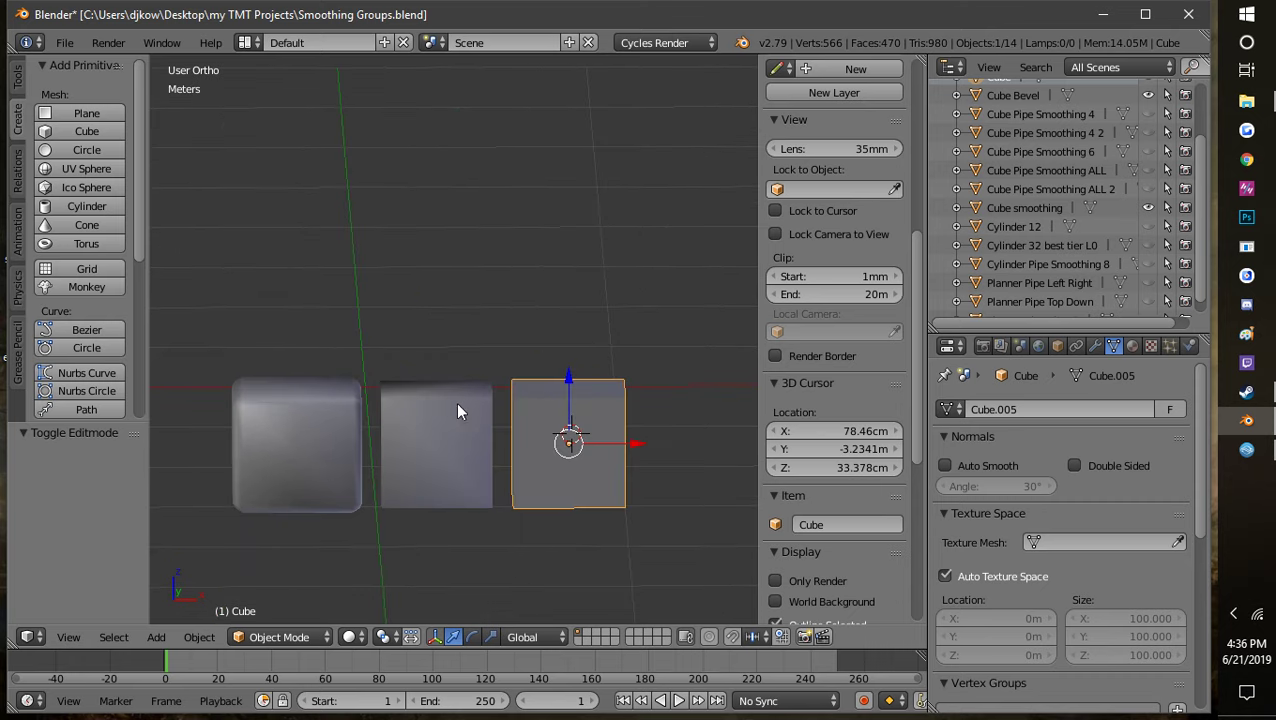
Step: Select the middle Cube smoothing object, enter Edit Mode, then return to Object Mode
click(445, 428)
right_click(442, 428)
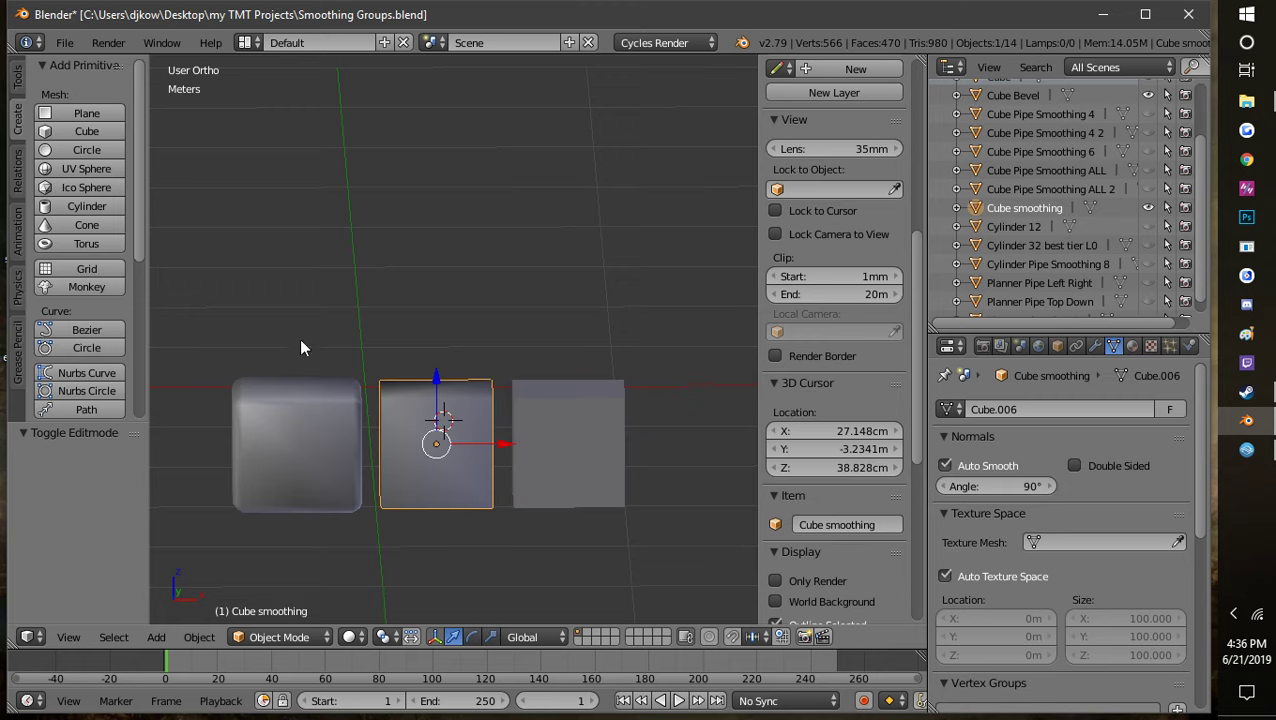
click(269, 637)
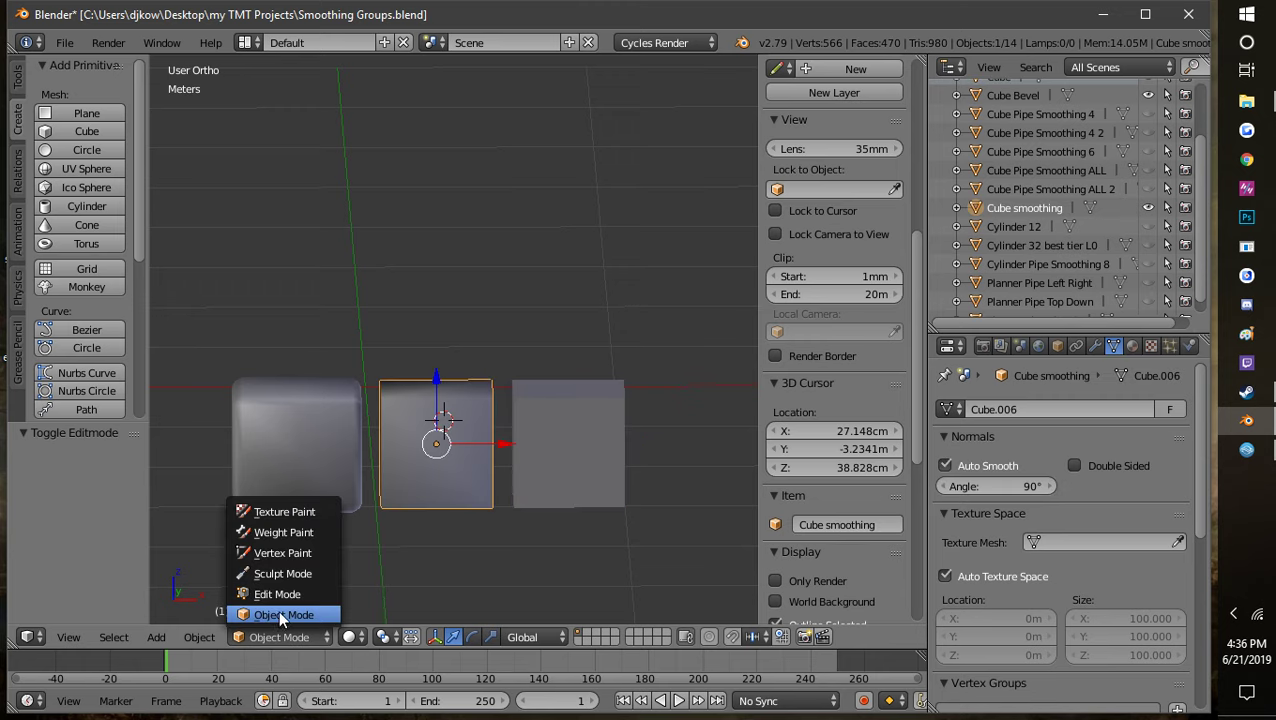
click(279, 598)
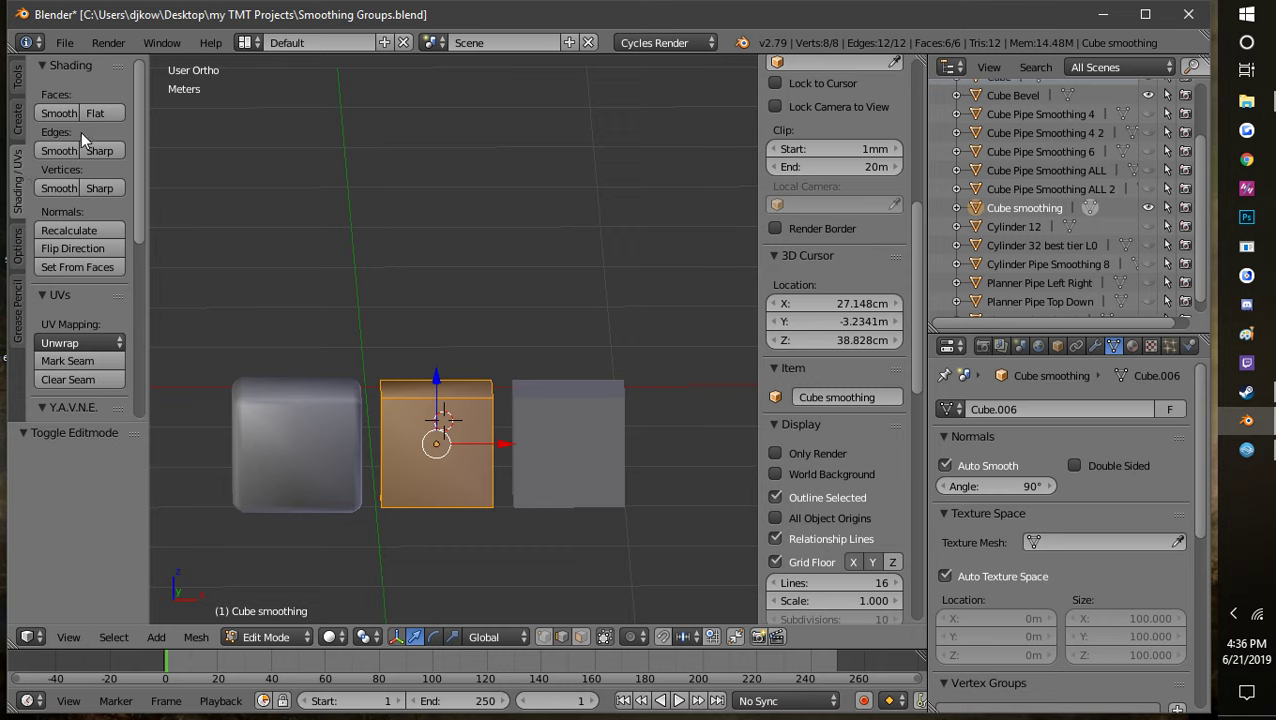
click(264, 637)
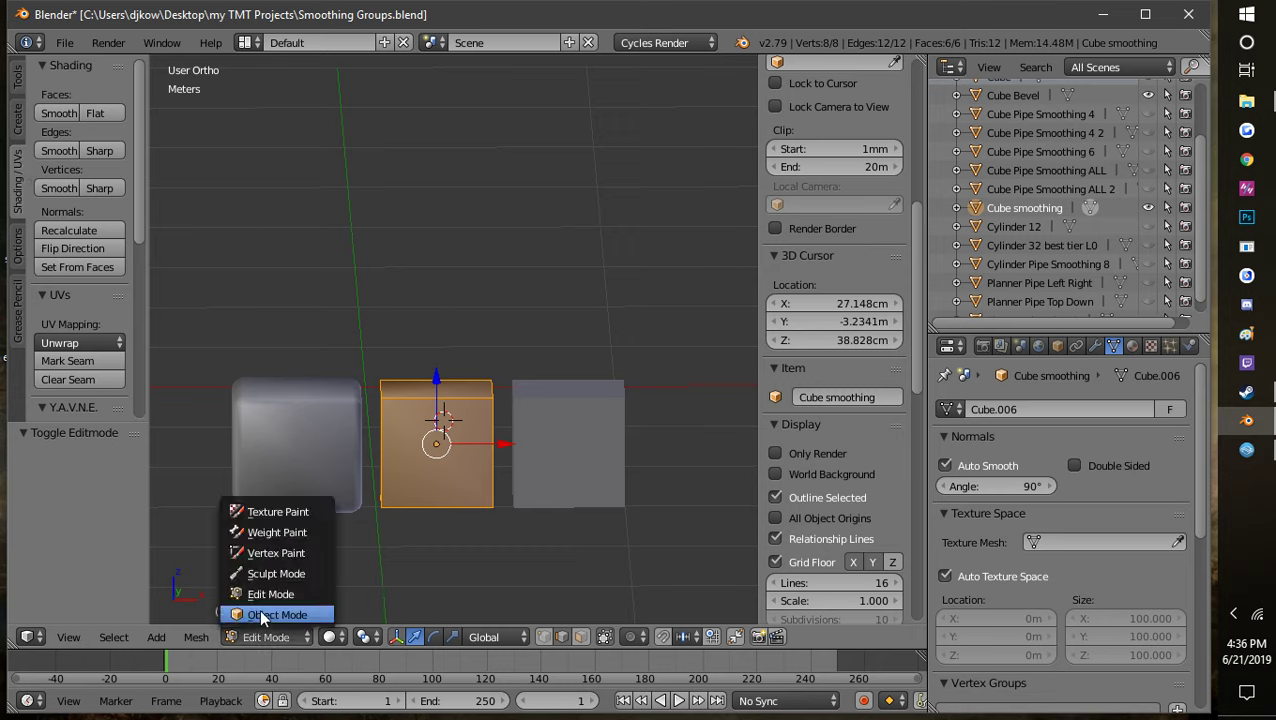
click(267, 615)
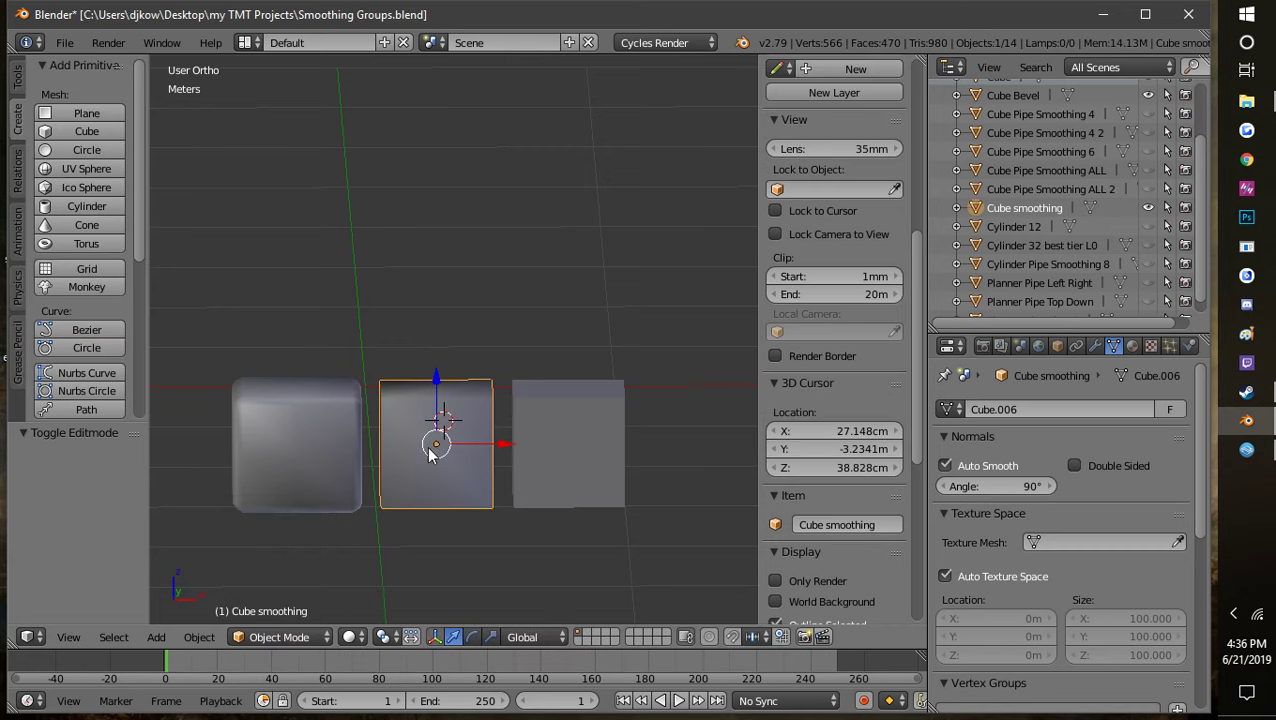
Step: Orbit and pan the viewport so Cube smoothing sits in the centre
middle_drag(427, 446, 560, 445)
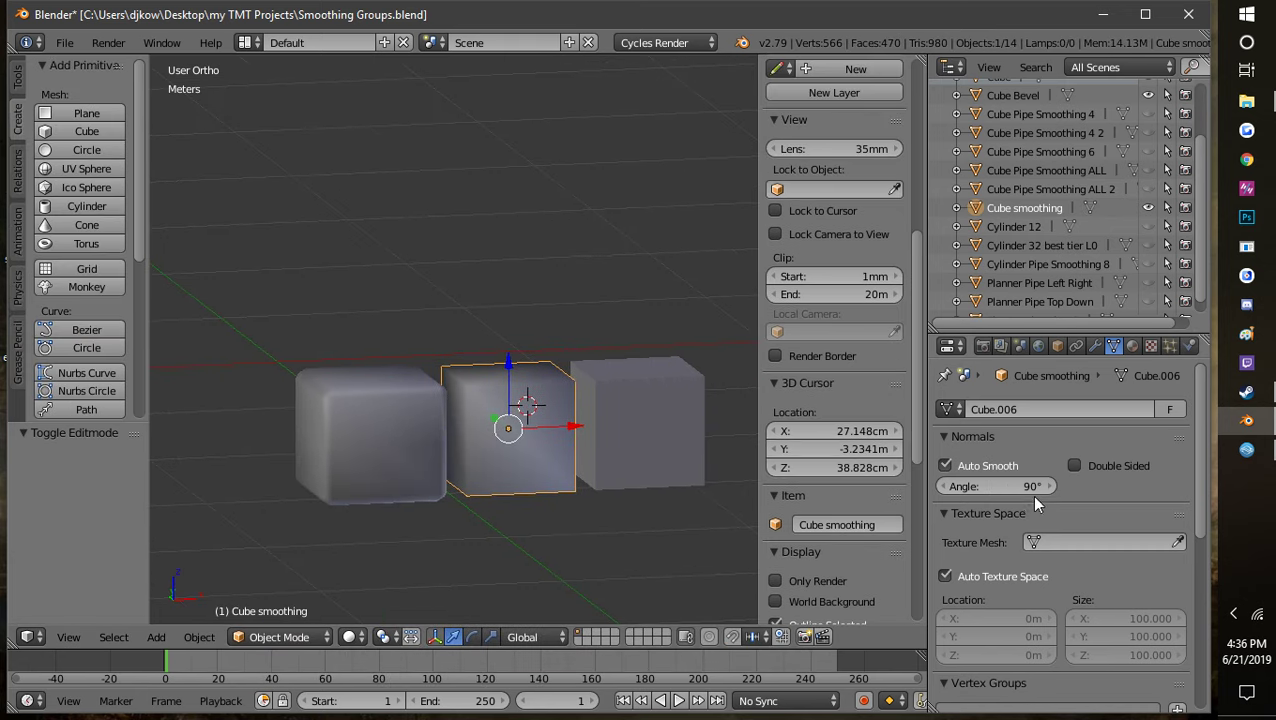
scroll(558, 433, up, 2)
shift+middle_drag(601, 490, 521, 439)
scroll(477, 417, up, 1)
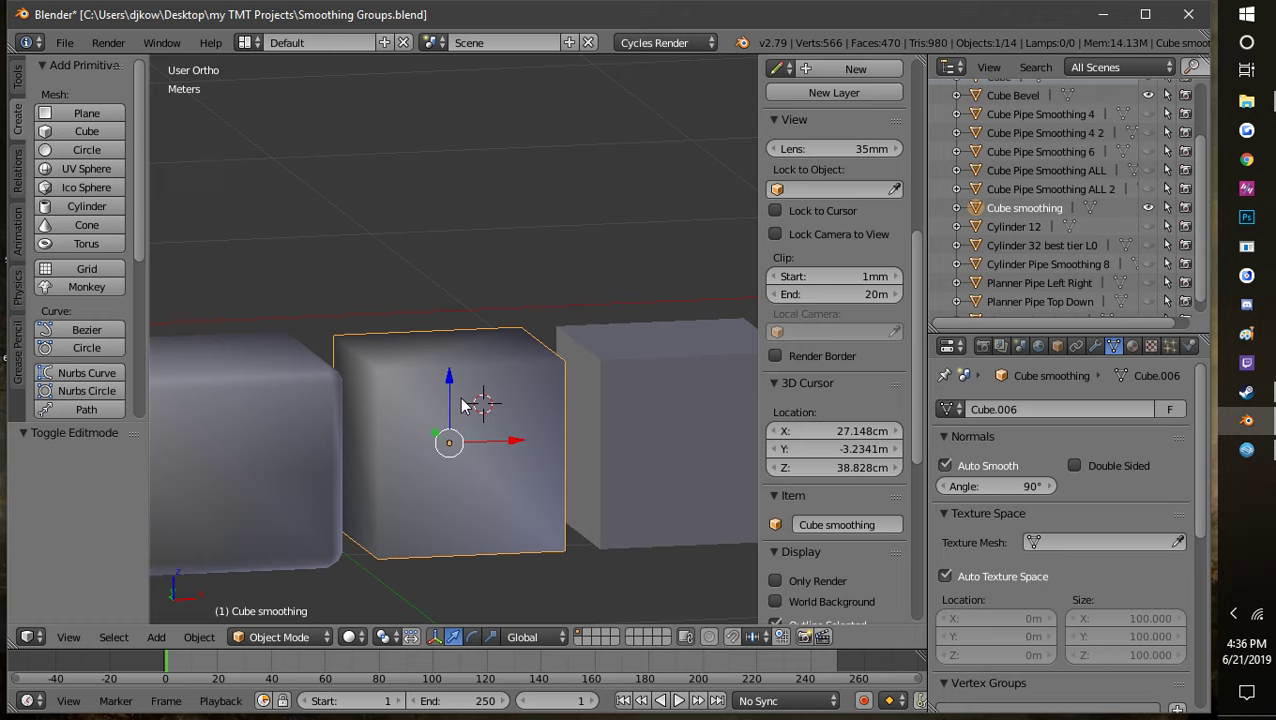
scroll(463, 405, down, 1)
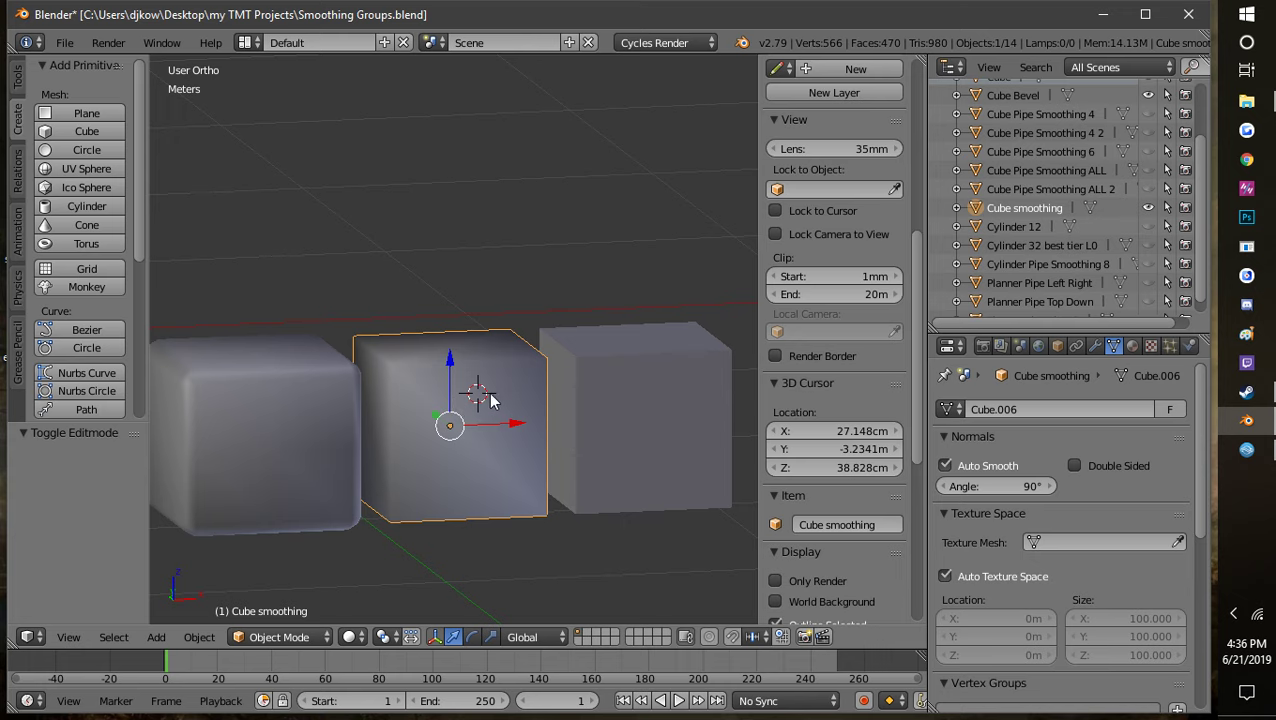
shift+middle_drag(418, 430, 591, 406)
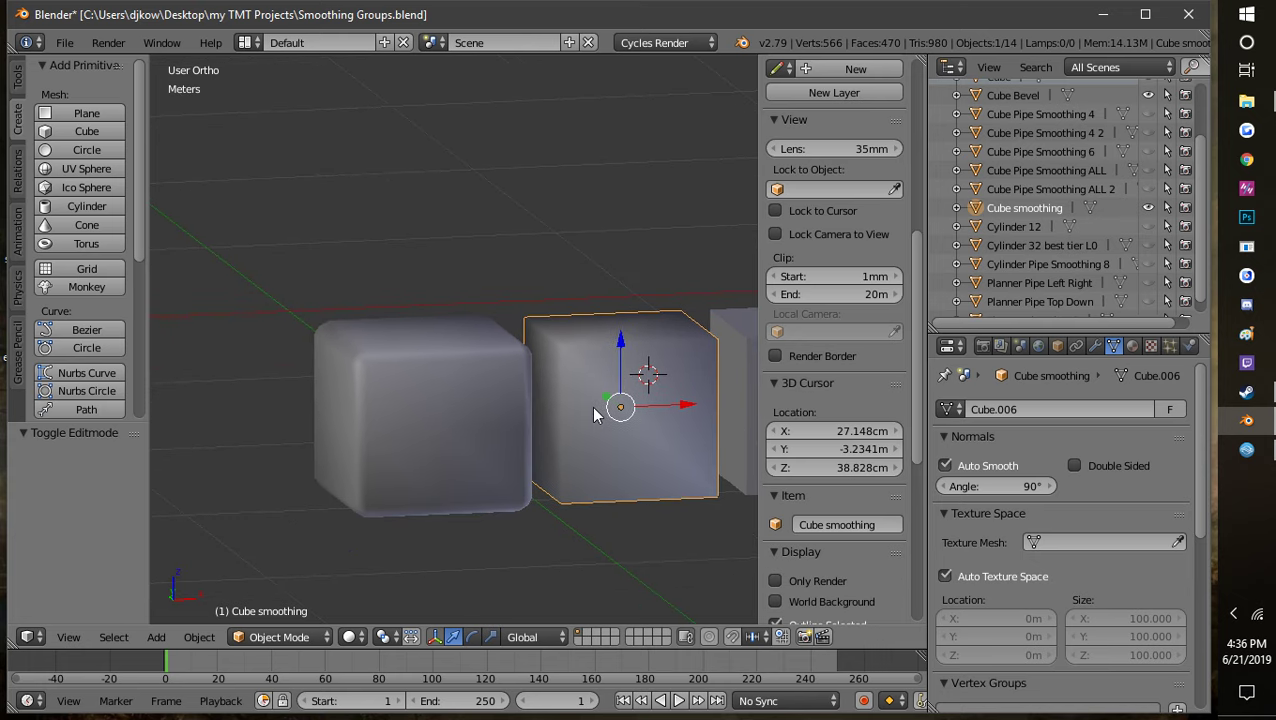
Step: In Edit Mode, cut one vertical loop near the middle of Cube smoothing, then select Cube Bevel
click(278, 637)
click(282, 594)
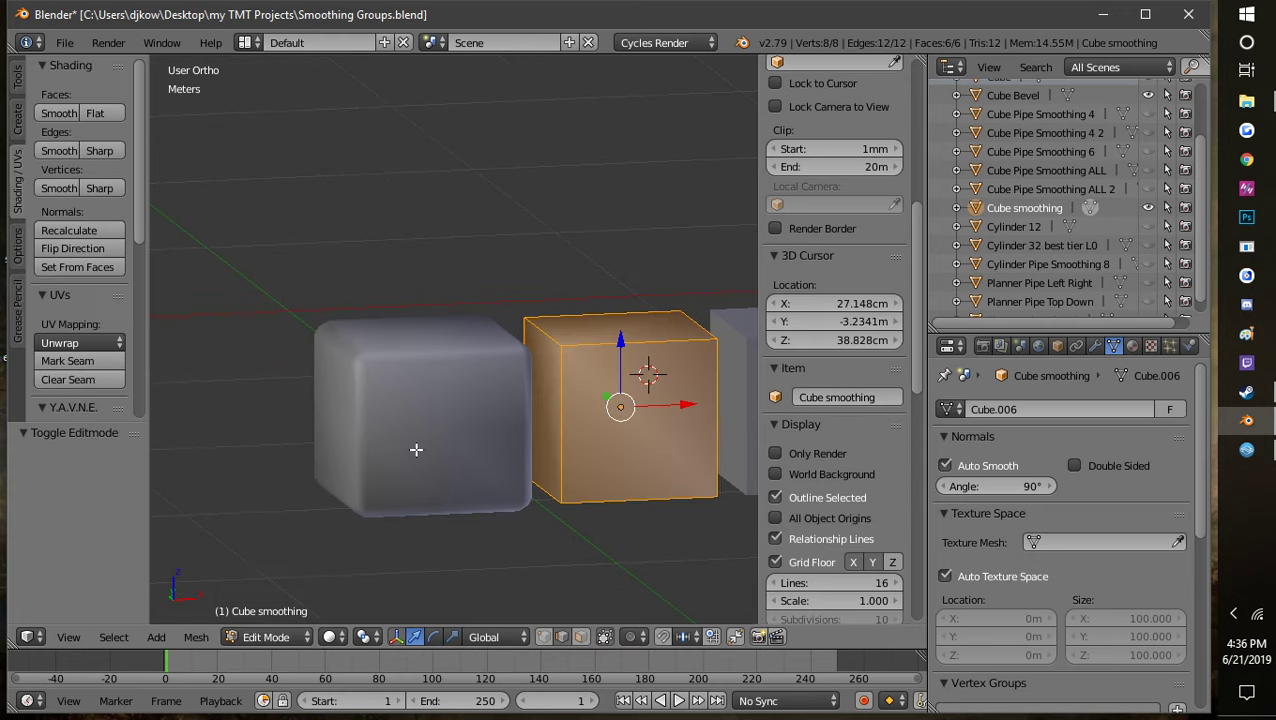
click(449, 420)
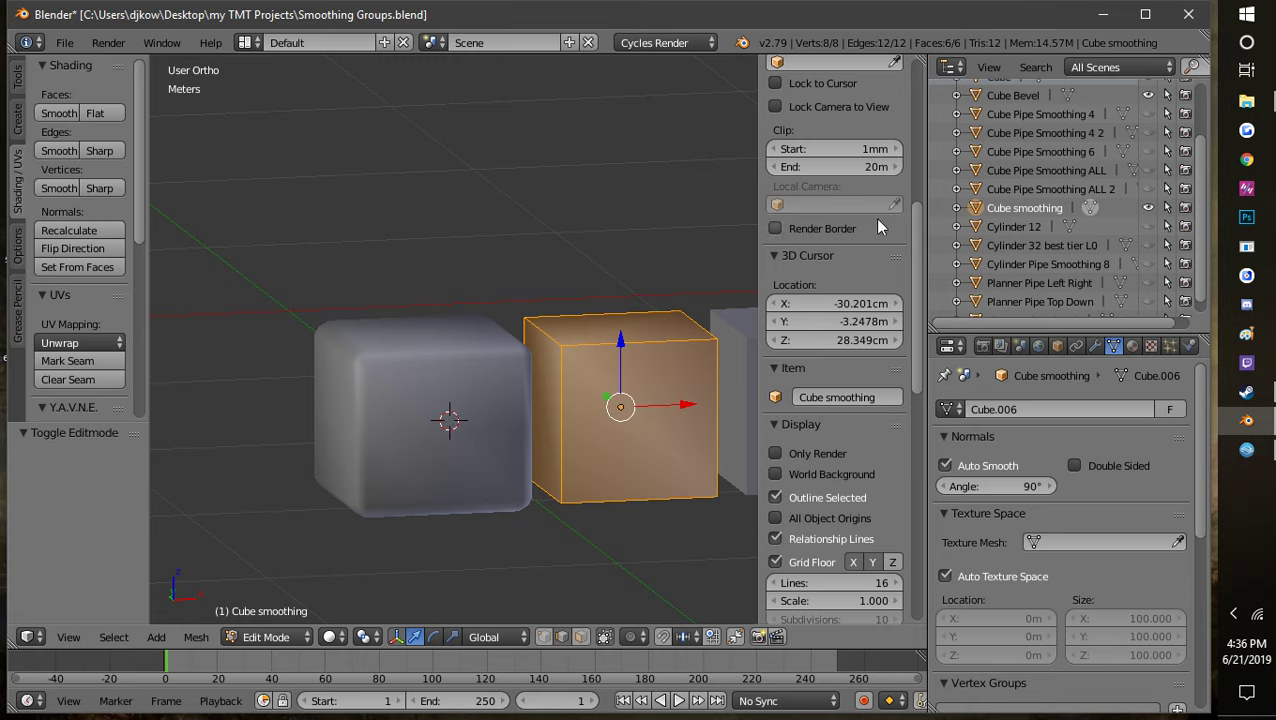
click(17, 80)
scroll(82, 250, down, 5)
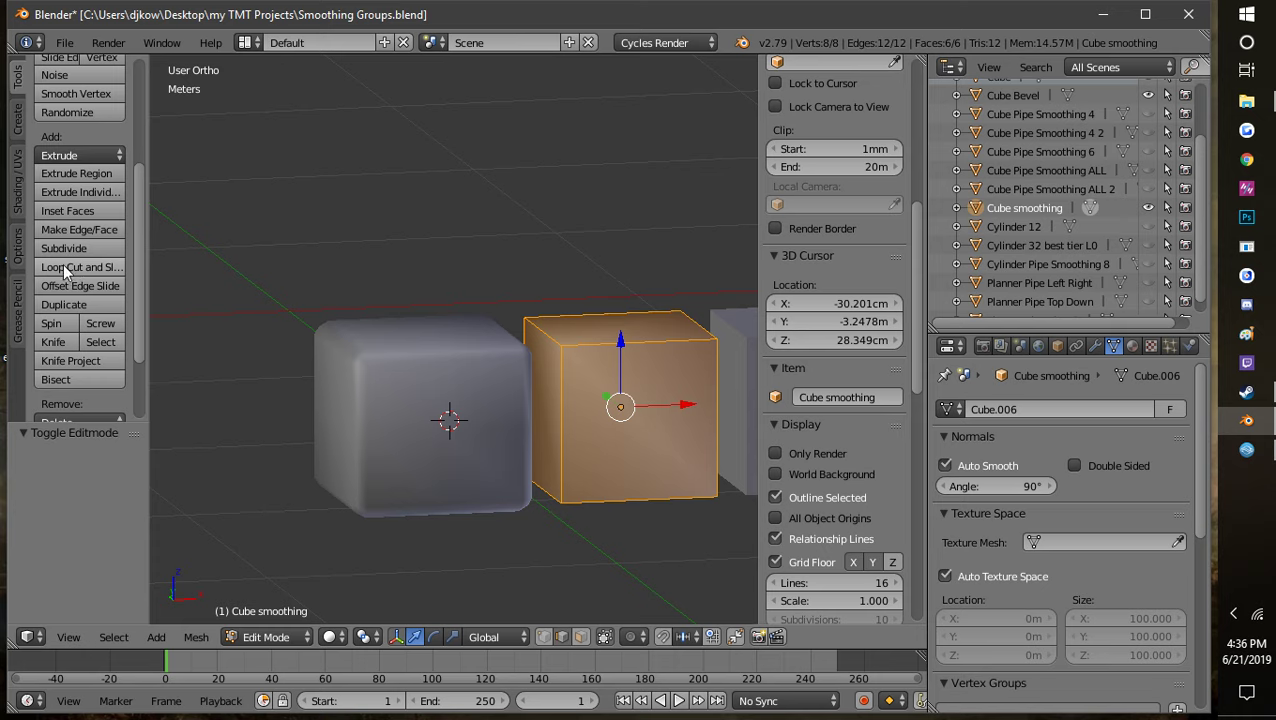
click(63, 265)
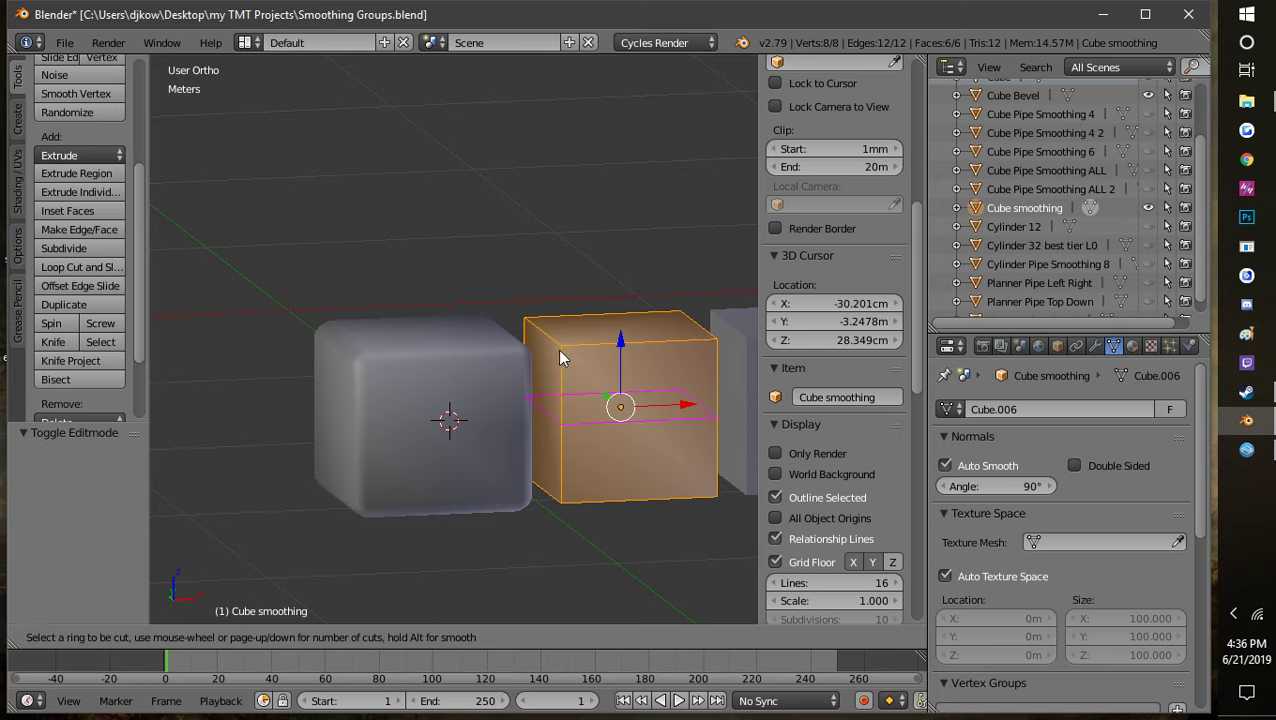
click(616, 355)
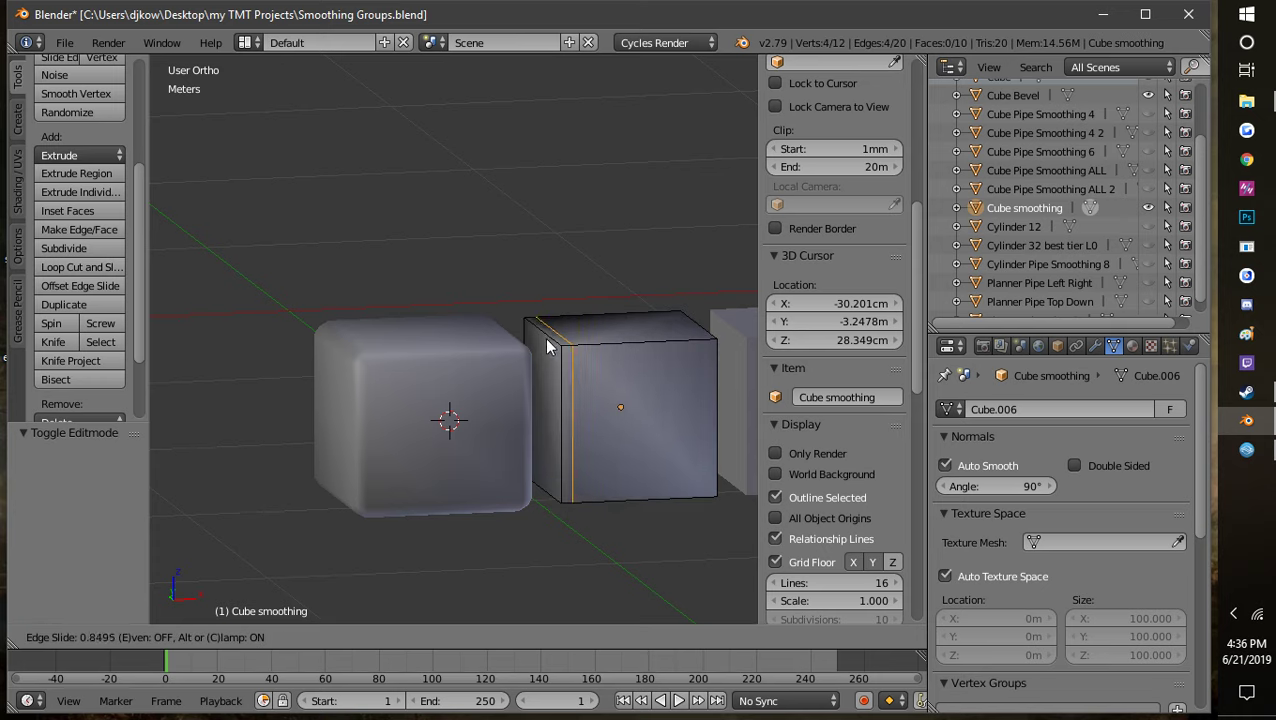
click(612, 389)
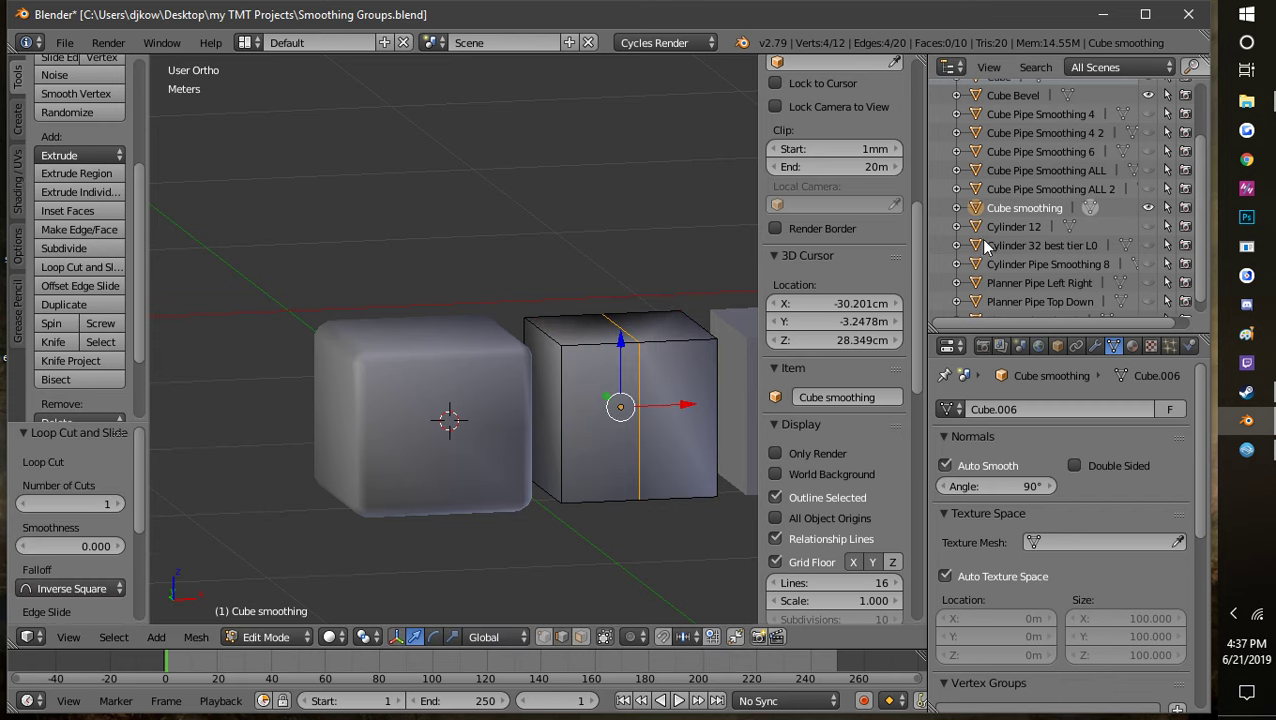
scroll(1027, 207, up, 4)
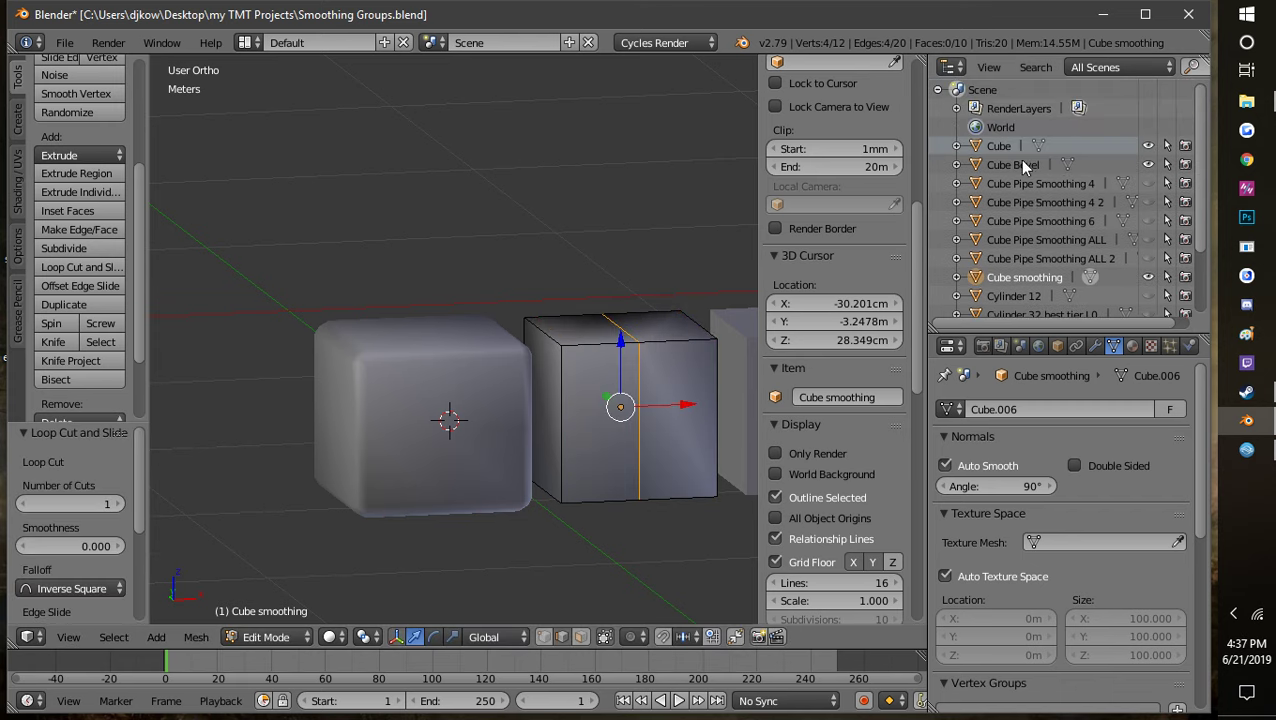
click(1015, 164)
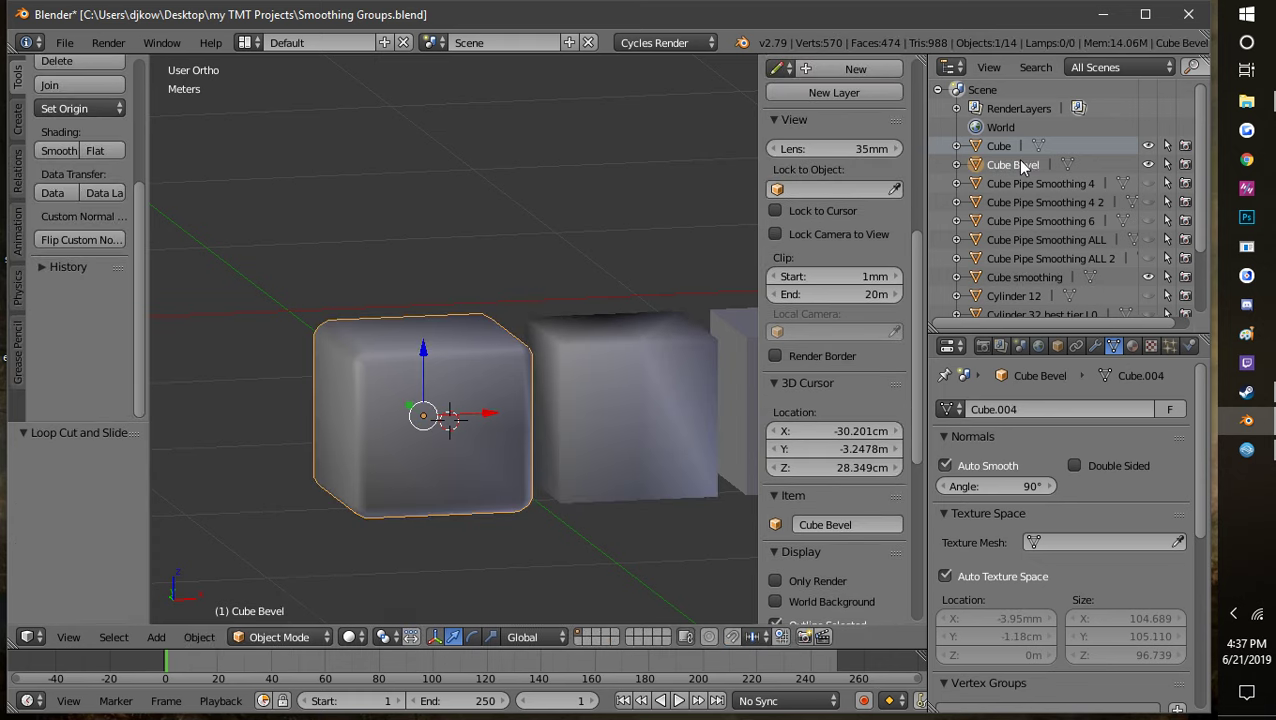
Step: Switch Cube Bevel into Edit Mode and bring it toward the centre
click(262, 638)
click(270, 589)
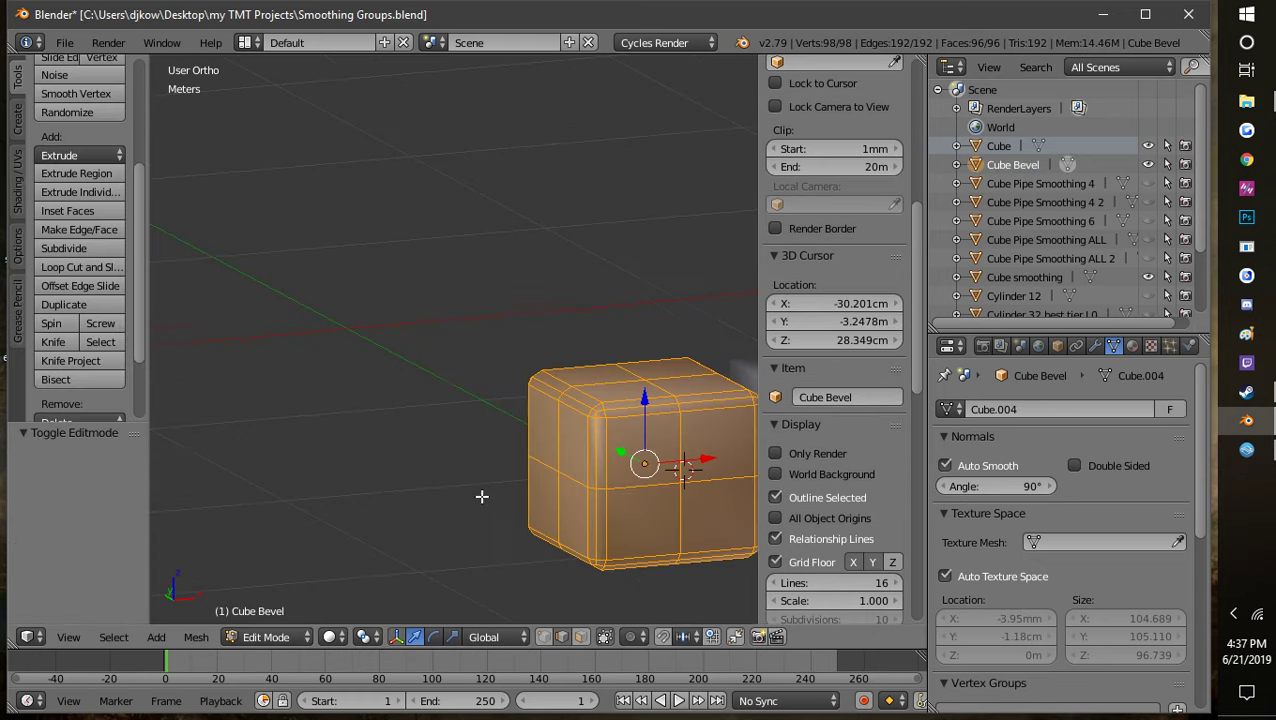
shift+middle_drag(605, 493, 515, 405)
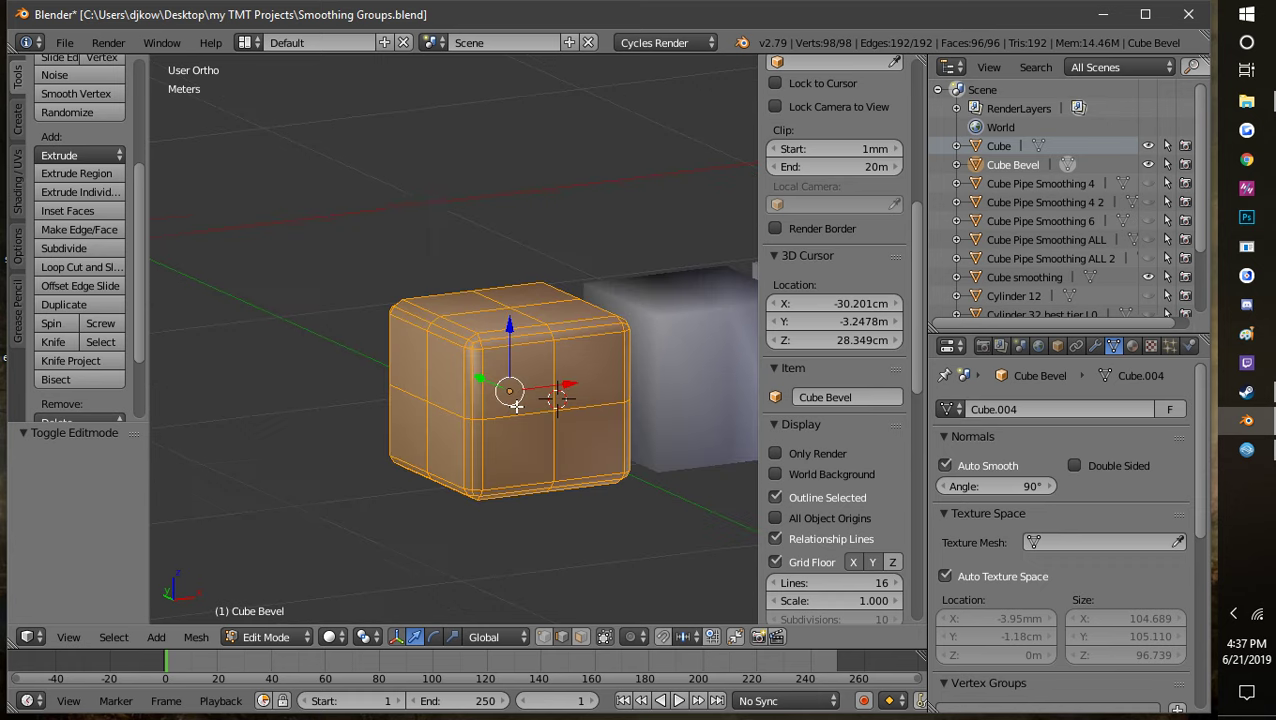
scroll(541, 383, up, 3)
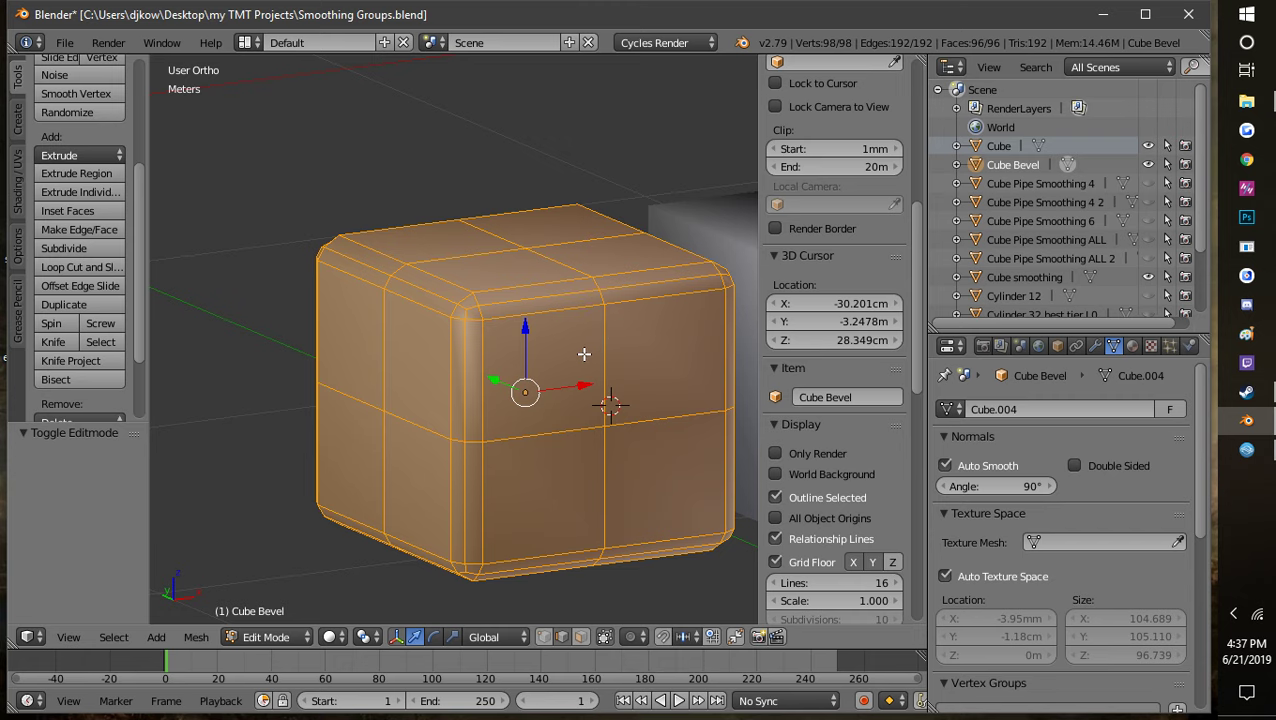
Step: Zoom in and out on Cube Bevel to inspect its bevelled edge loops
scroll(593, 361, down, 1)
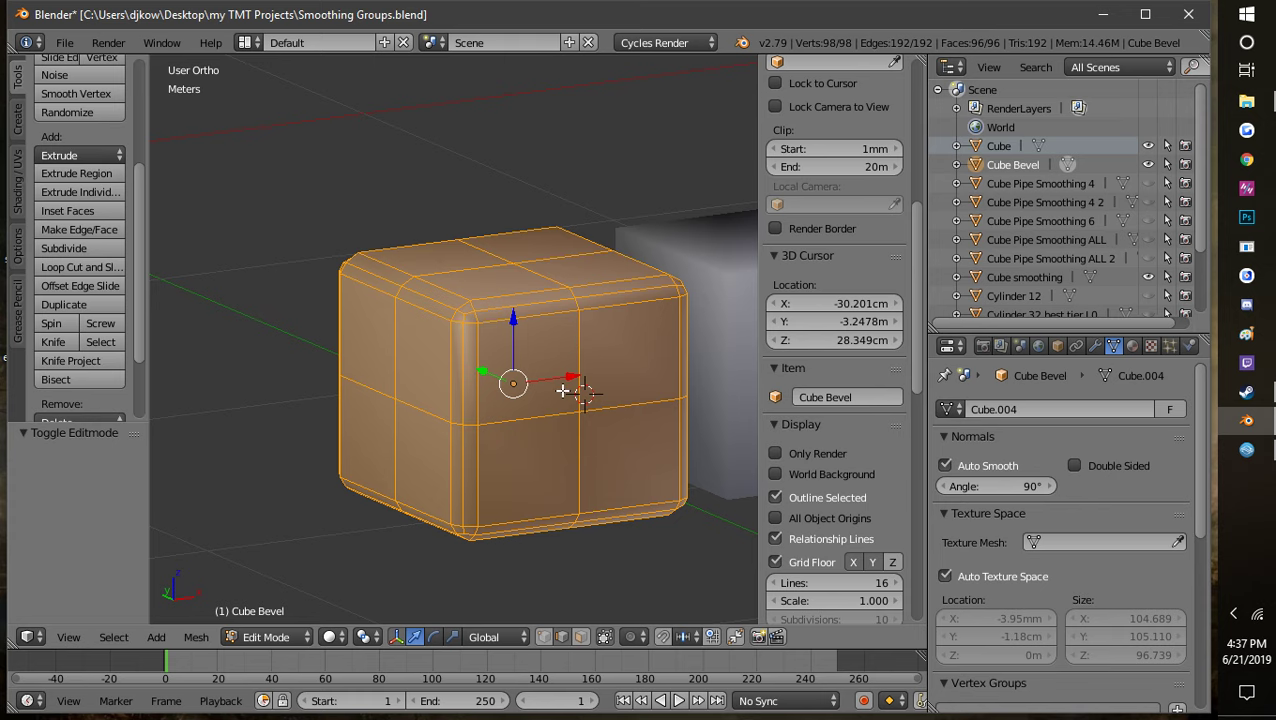
scroll(582, 377, up, 2)
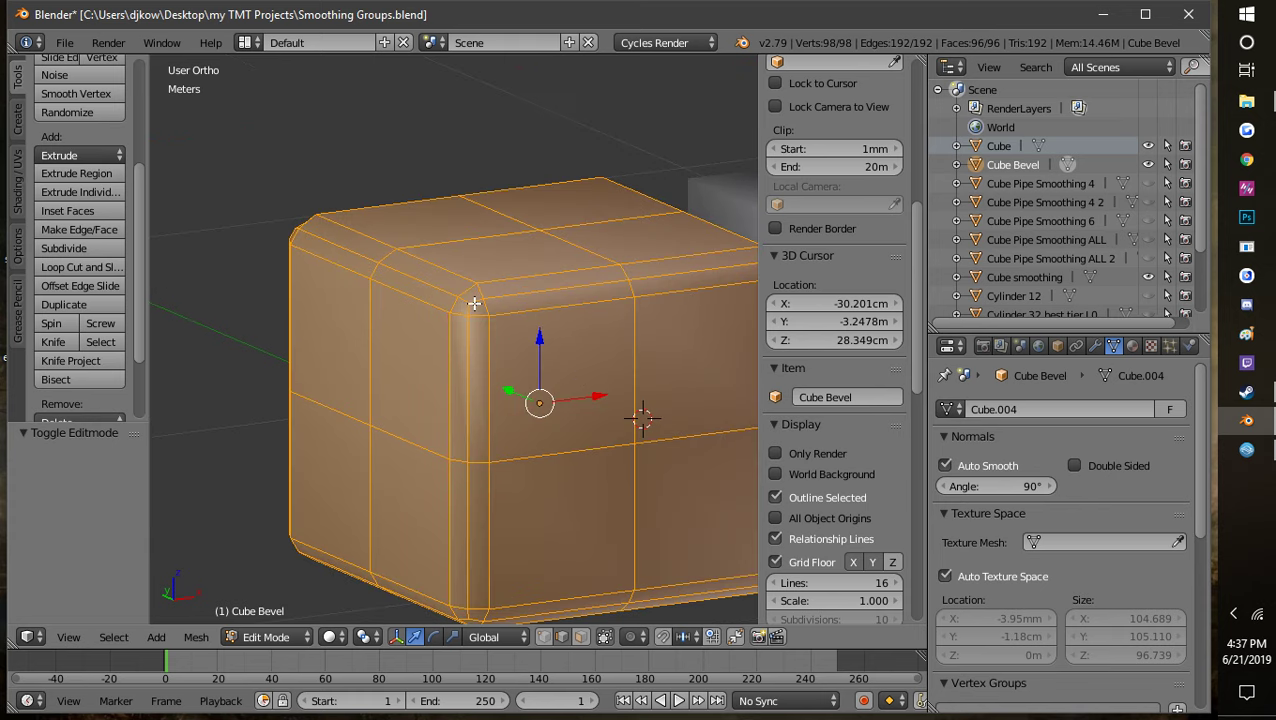
scroll(580, 355, down, 2)
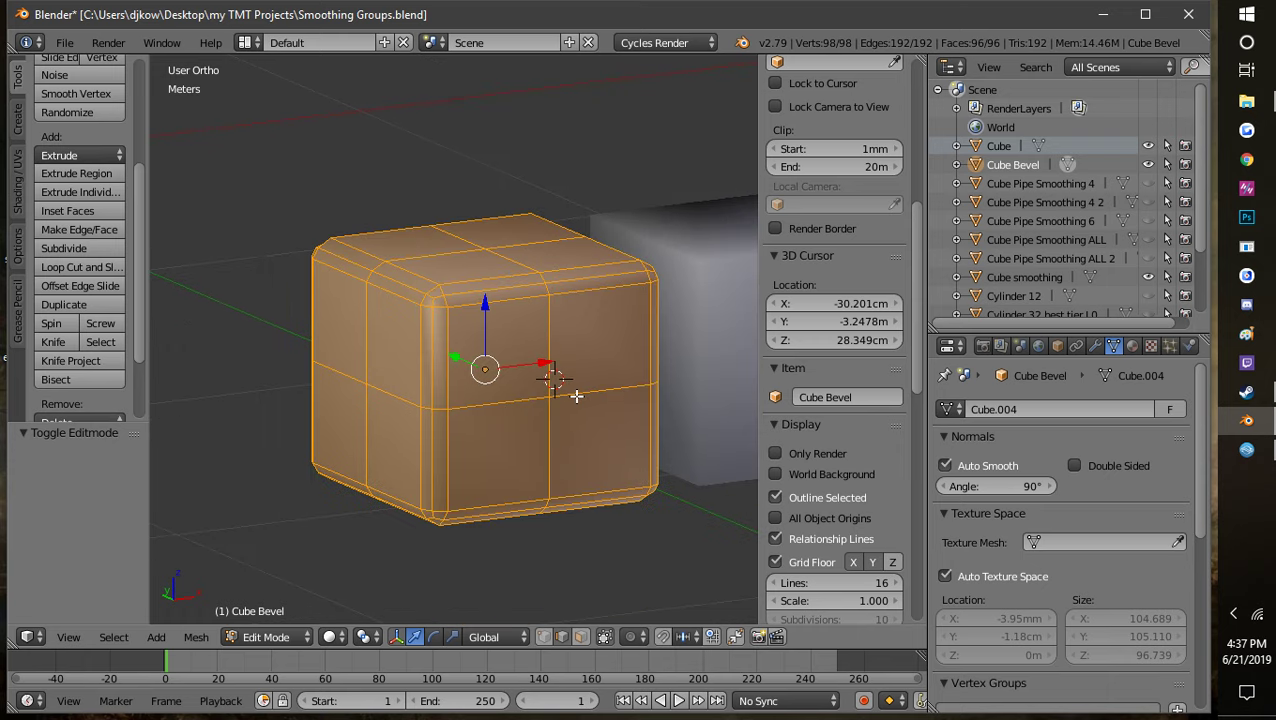
ctrl+scroll(577, 396, down, 2)
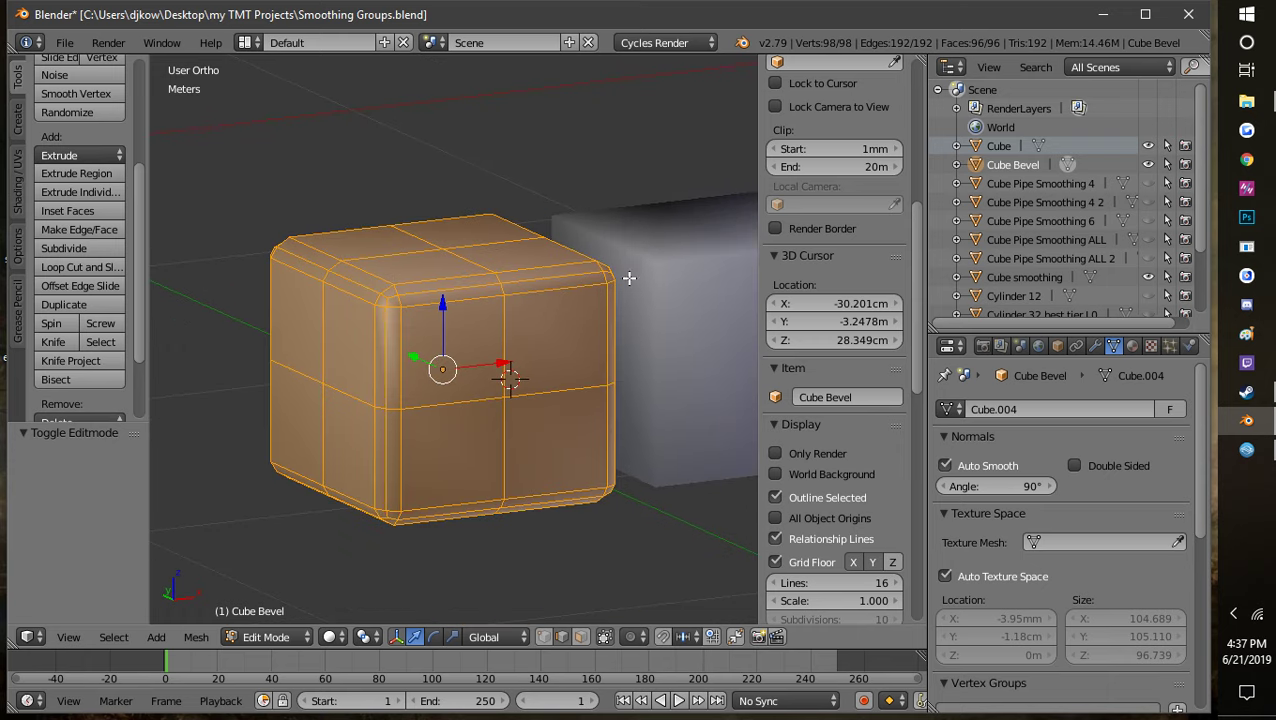
scroll(554, 357, down, 1)
ctrl+scroll(419, 427, down, 3)
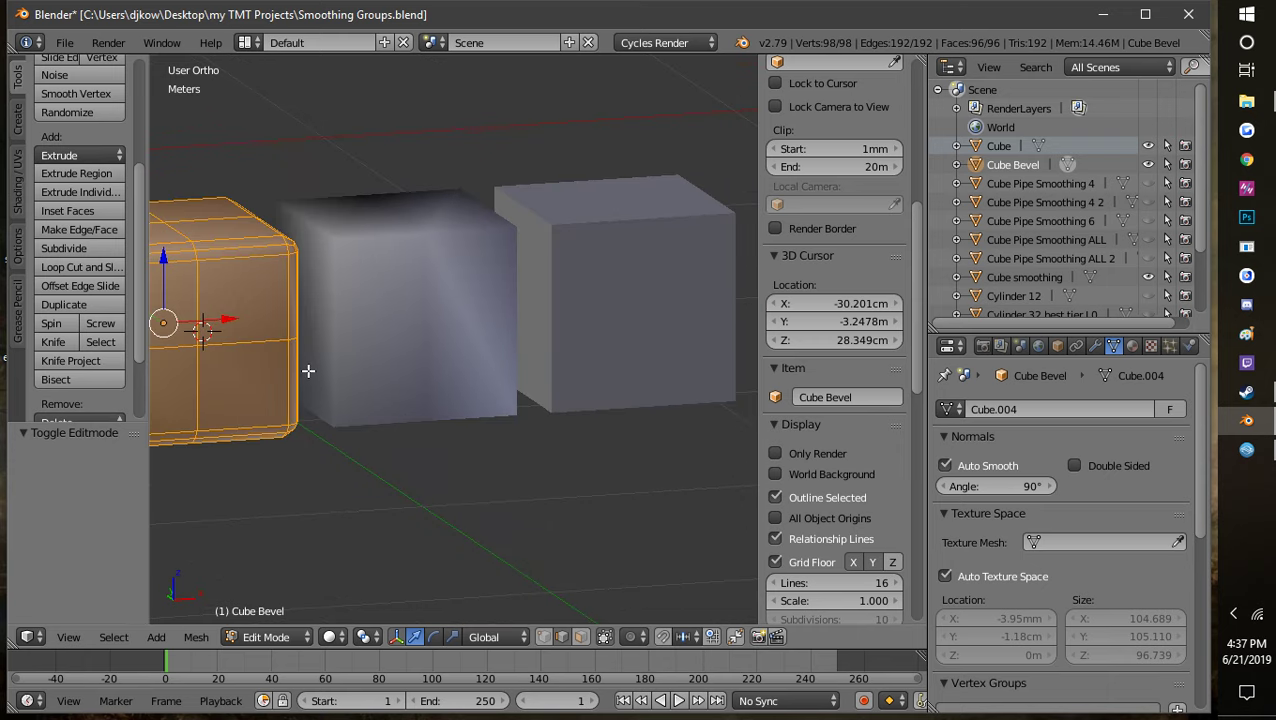
shift+middle_drag(308, 370, 525, 402)
click(281, 637)
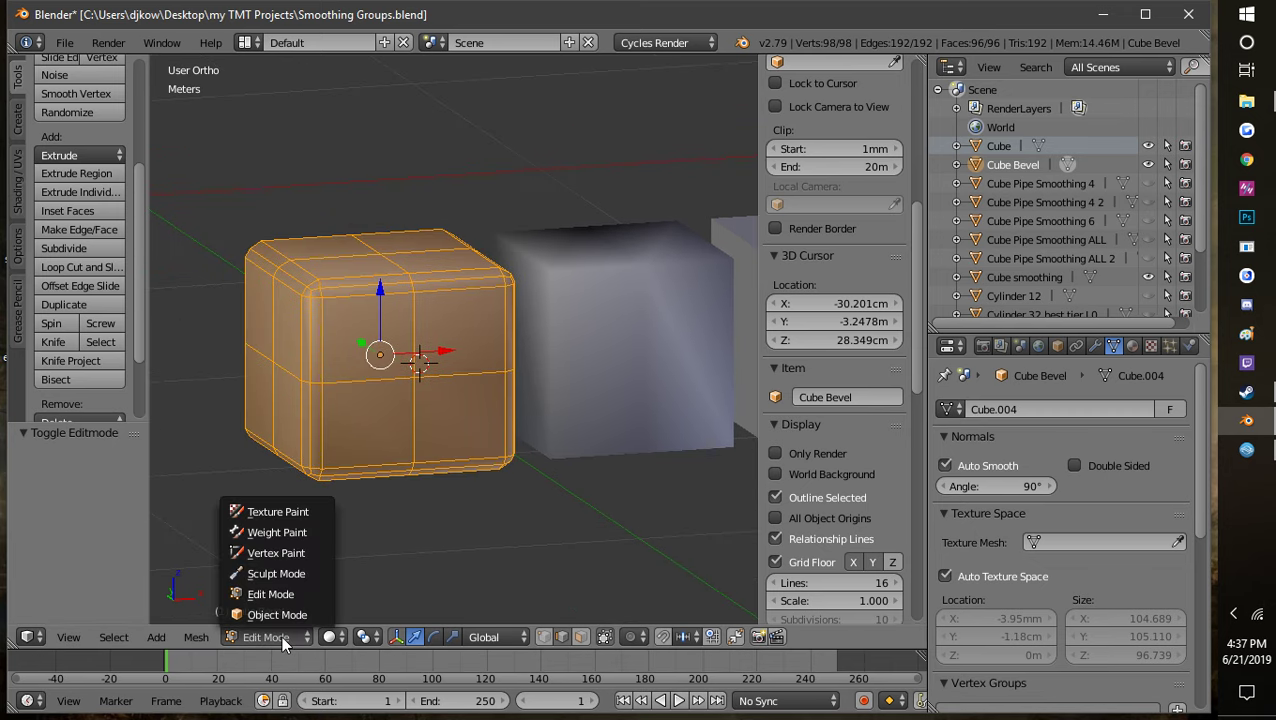
Step: Return Cube Bevel to Object Mode and zoom out to show all three cubes
click(277, 614)
shift+middle_drag(343, 496, 456, 490)
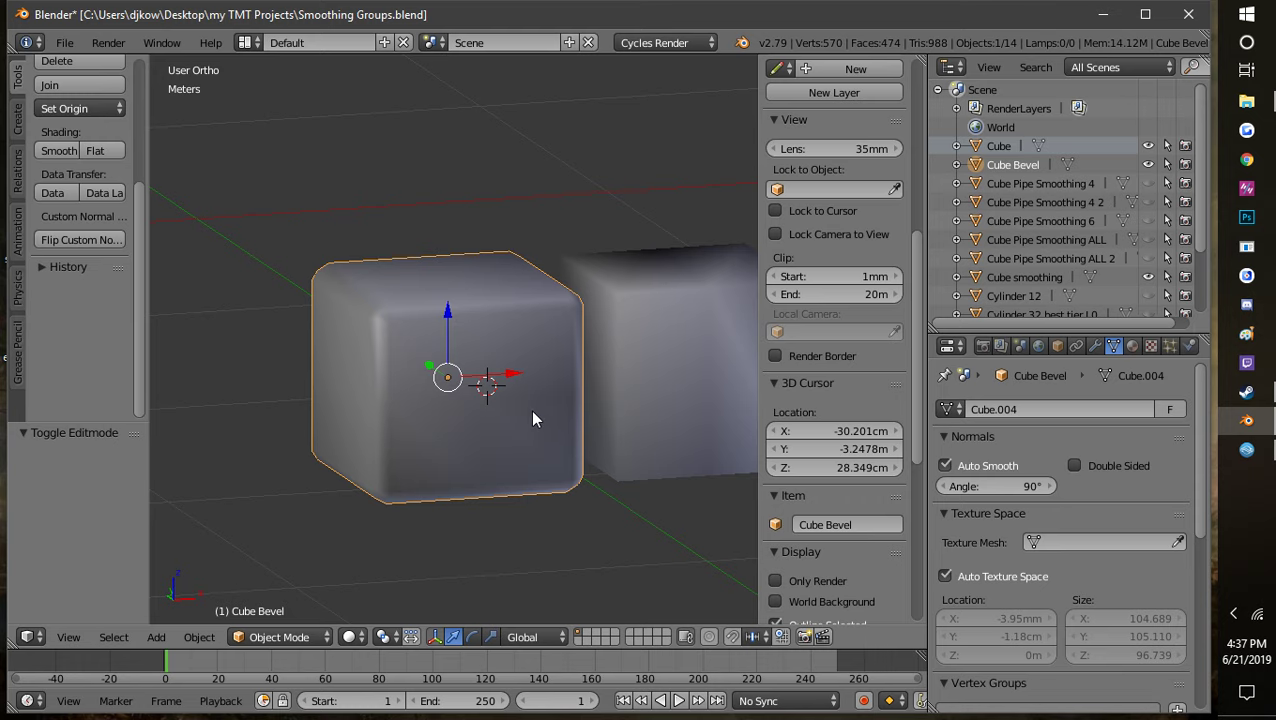
scroll(537, 413, down, 2)
ctrl+scroll(558, 449, down, 5)
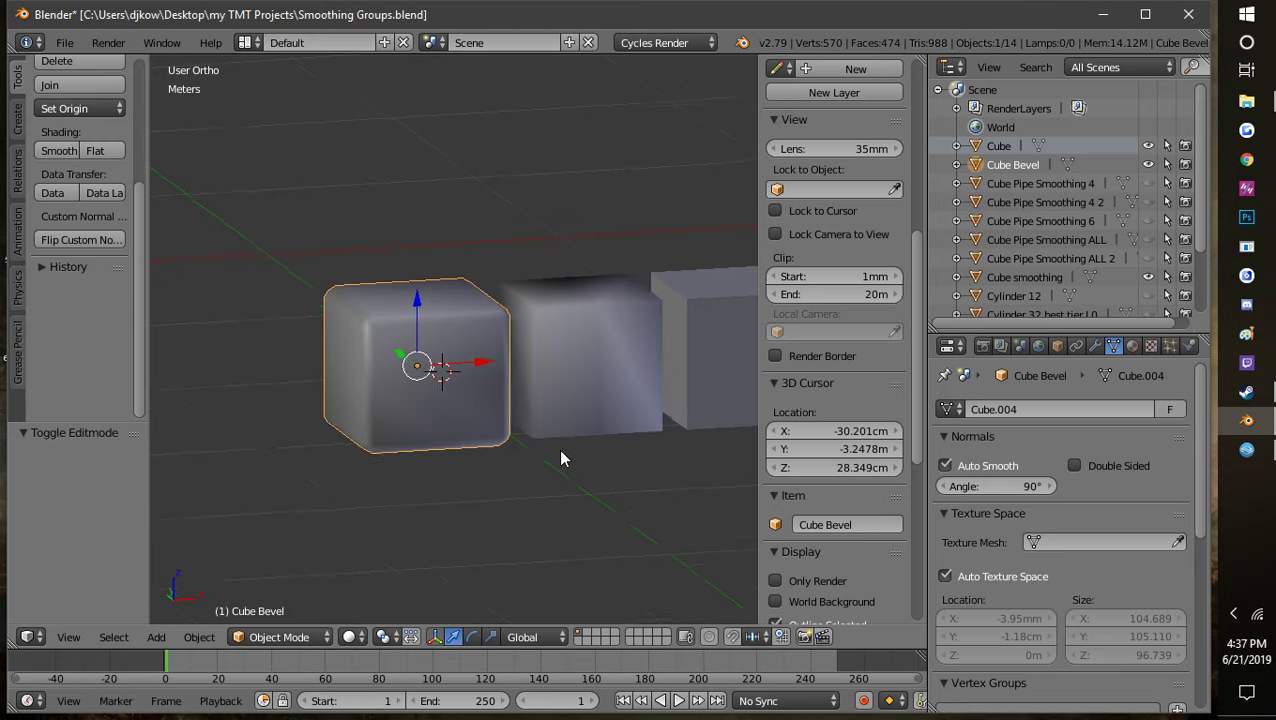
shift+middle_drag(342, 456, 521, 488)
scroll(487, 444, down, 2)
ctrl+scroll(447, 419, down, 2)
Step: Select the plain right cube, then Cube Bevel, and view the cubes from the side
click(604, 401)
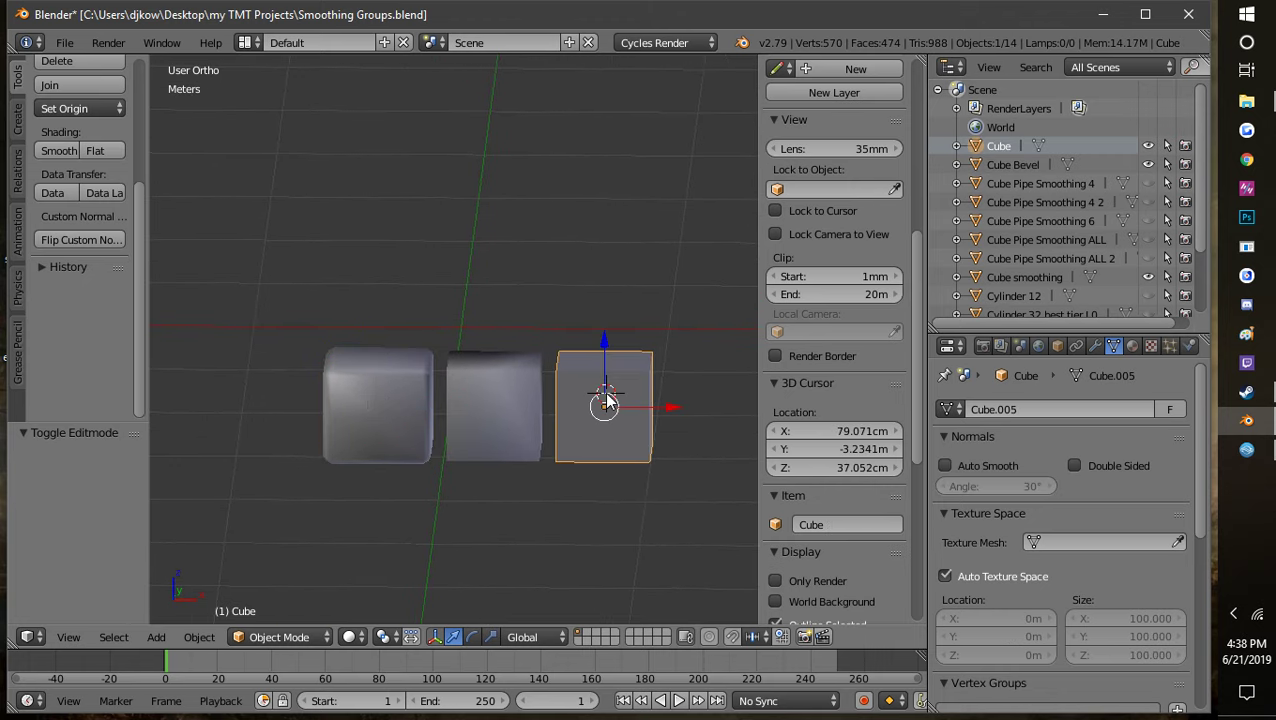
right_click(603, 399)
right_click(367, 402)
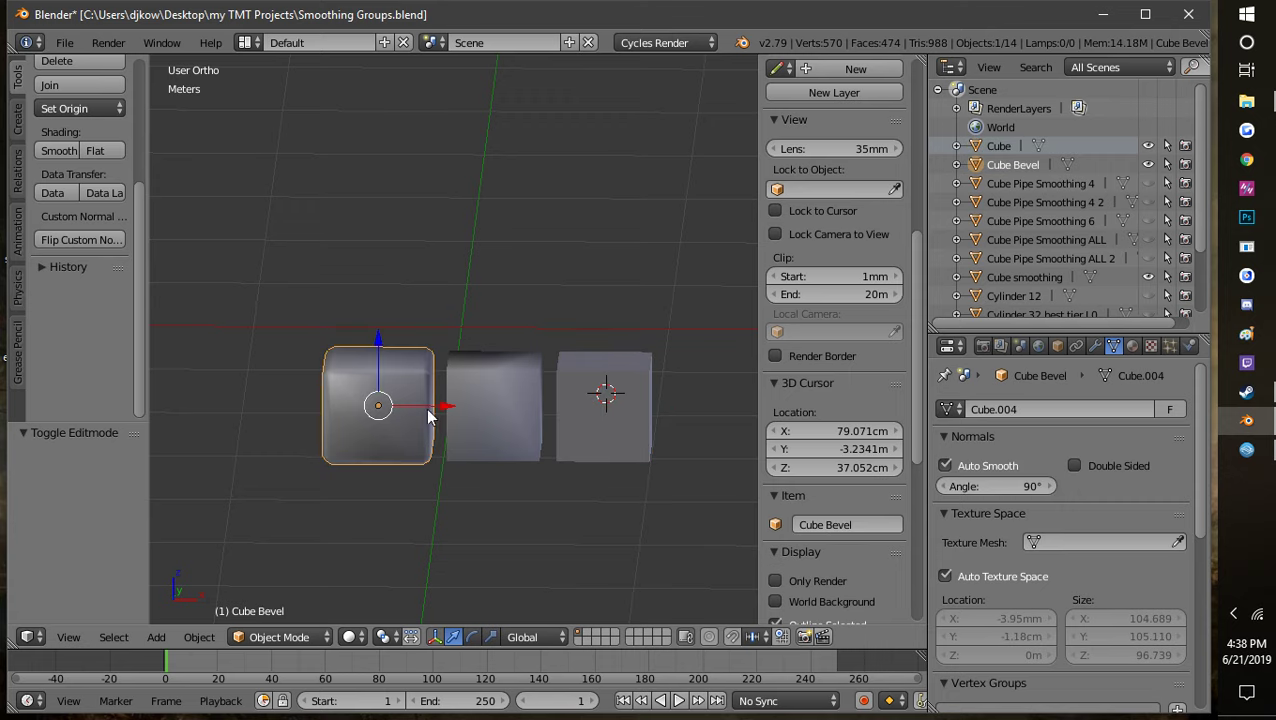
middle_drag(430, 413, 553, 458)
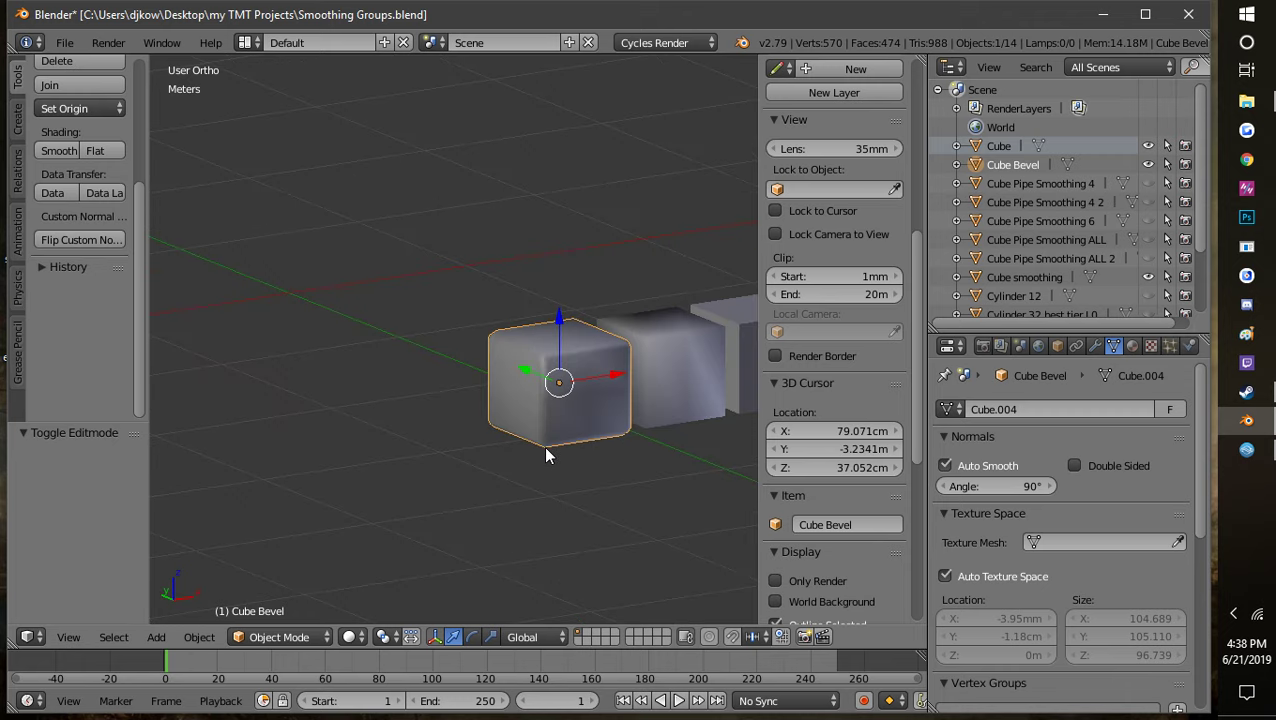
middle_drag(572, 464, 403, 512)
scroll(585, 396, down, 2)
drag(141, 277, 190, 124)
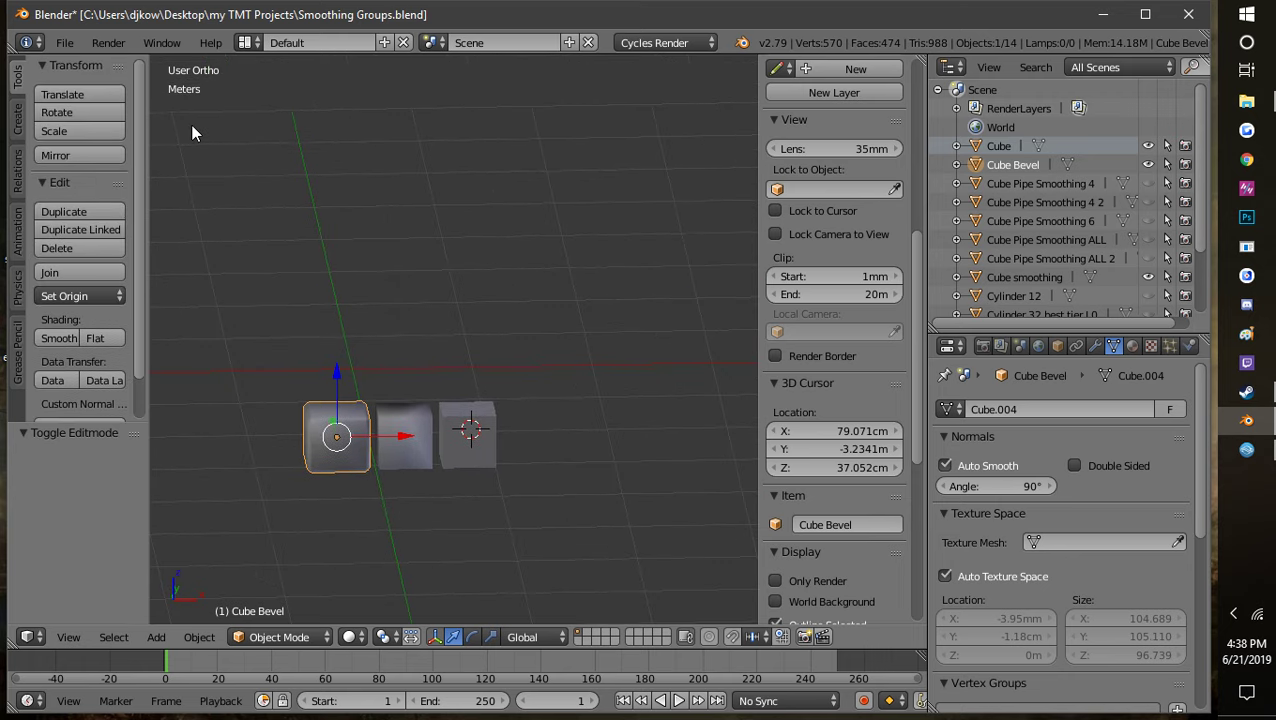
Step: Put Cube Bevel into Edit Mode and apply Smooth shading from the Shading tools
click(271, 638)
click(271, 585)
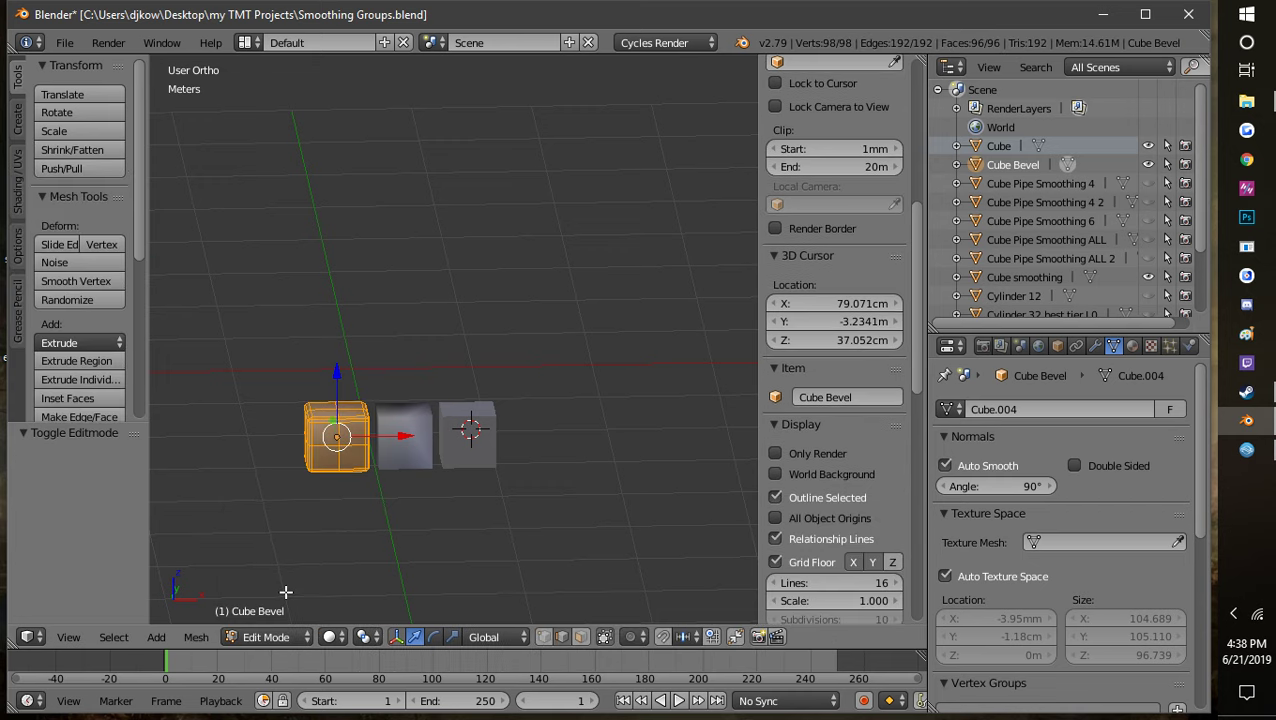
click(16, 200)
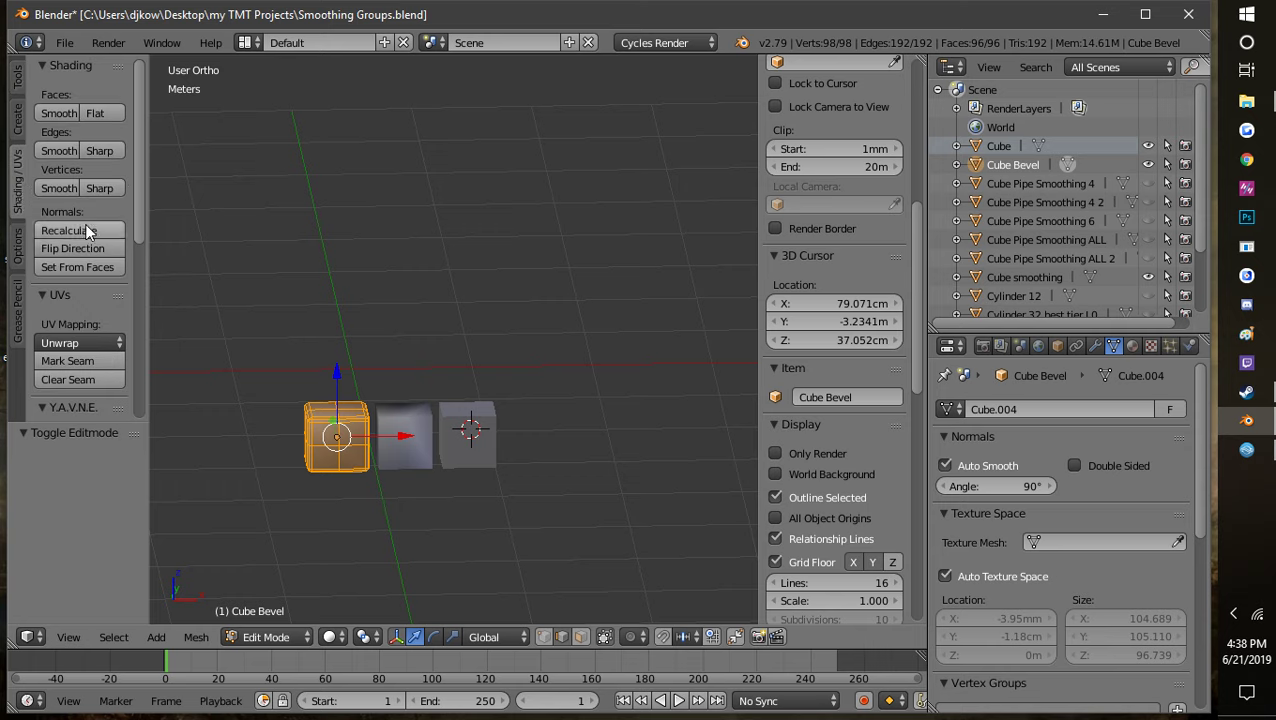
click(67, 152)
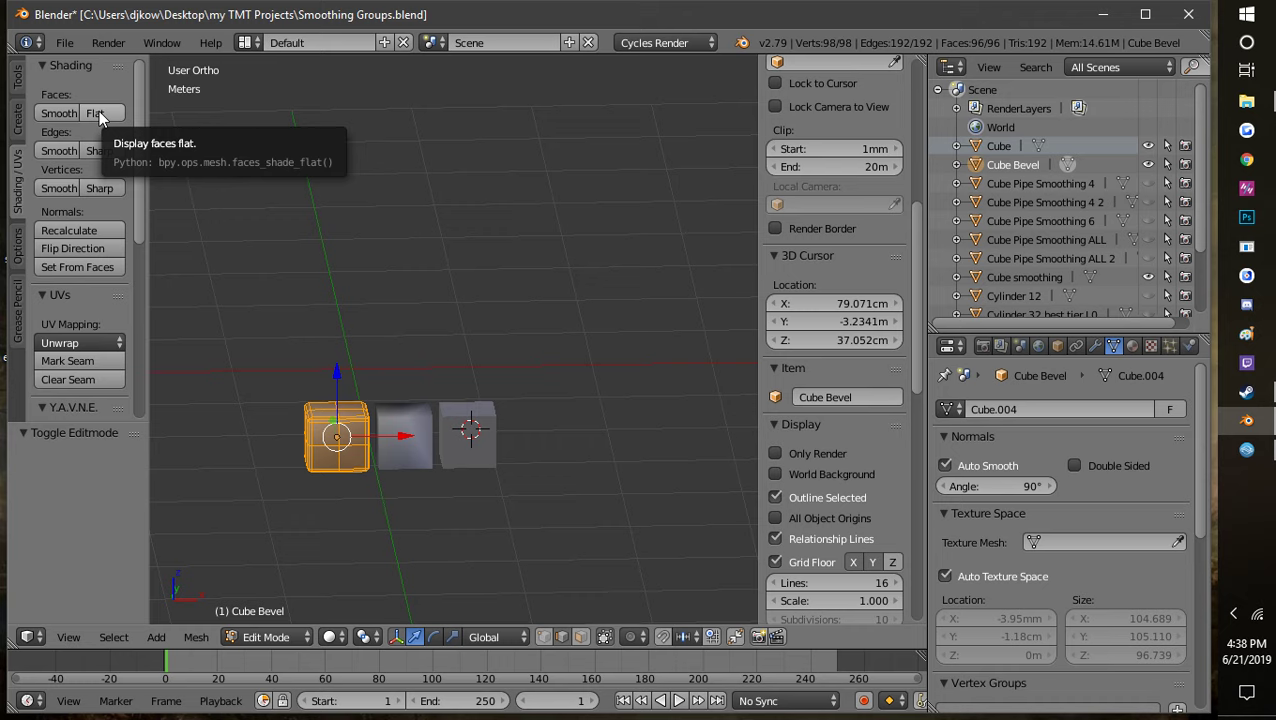
Step: Switch to face select and select all faces of Cube Bevel
middle_drag(421, 466, 485, 417)
scroll(519, 473, up, 3)
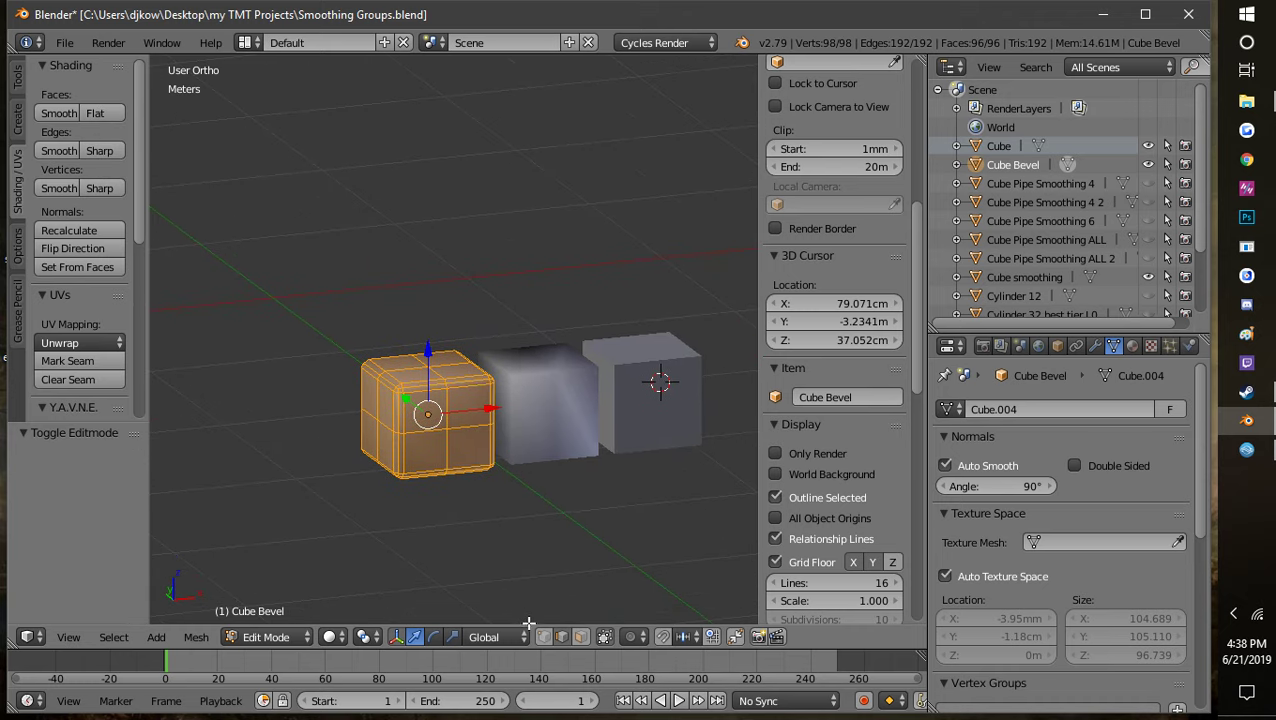
right_click(449, 399)
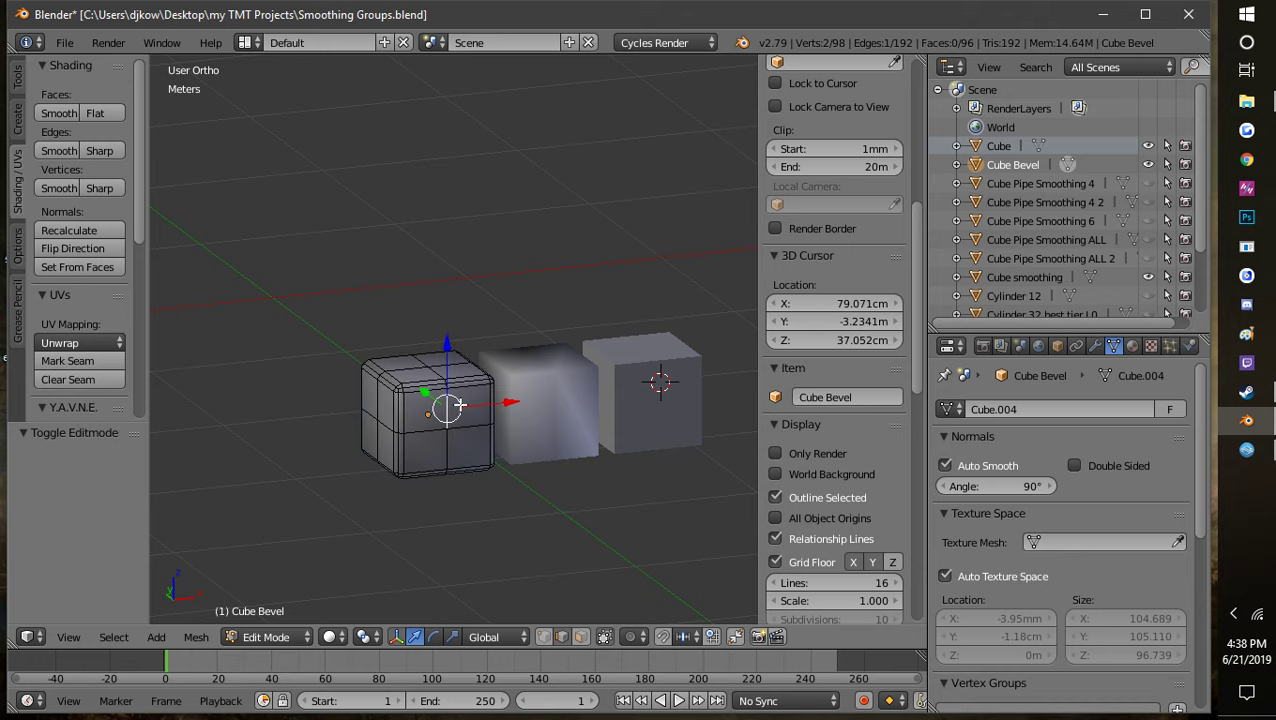
scroll(436, 437, up, 3)
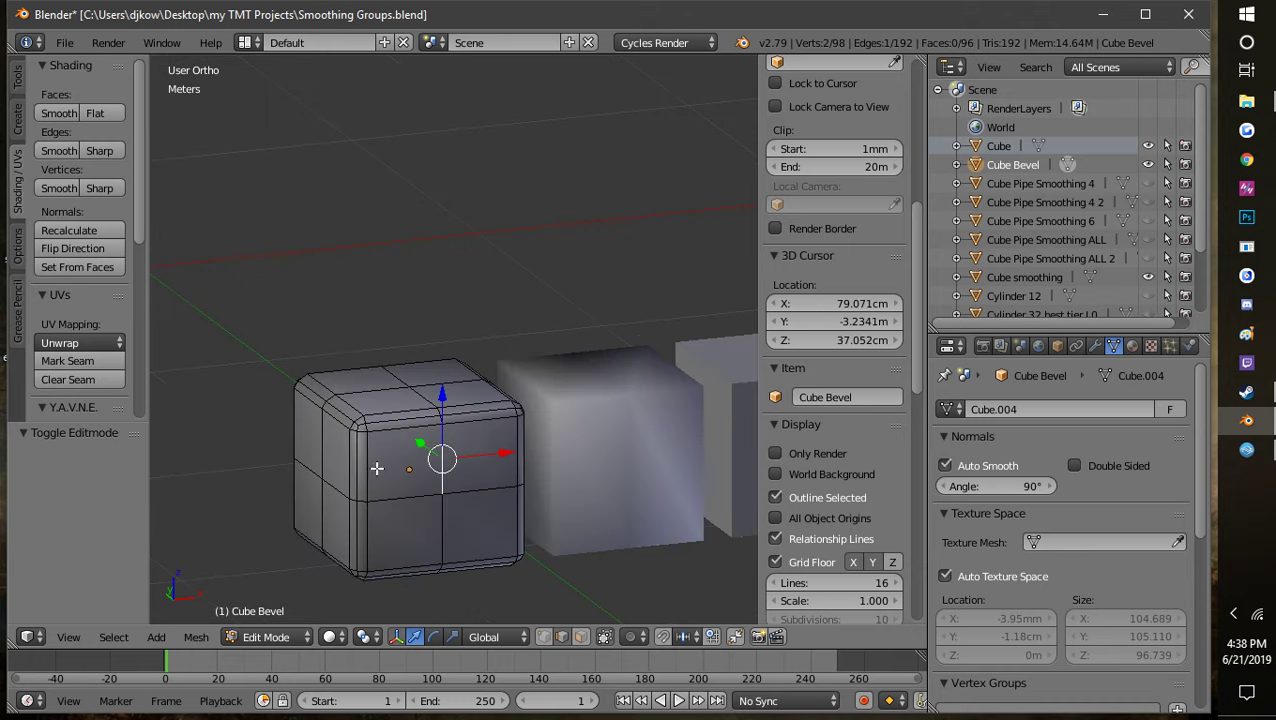
click(581, 637)
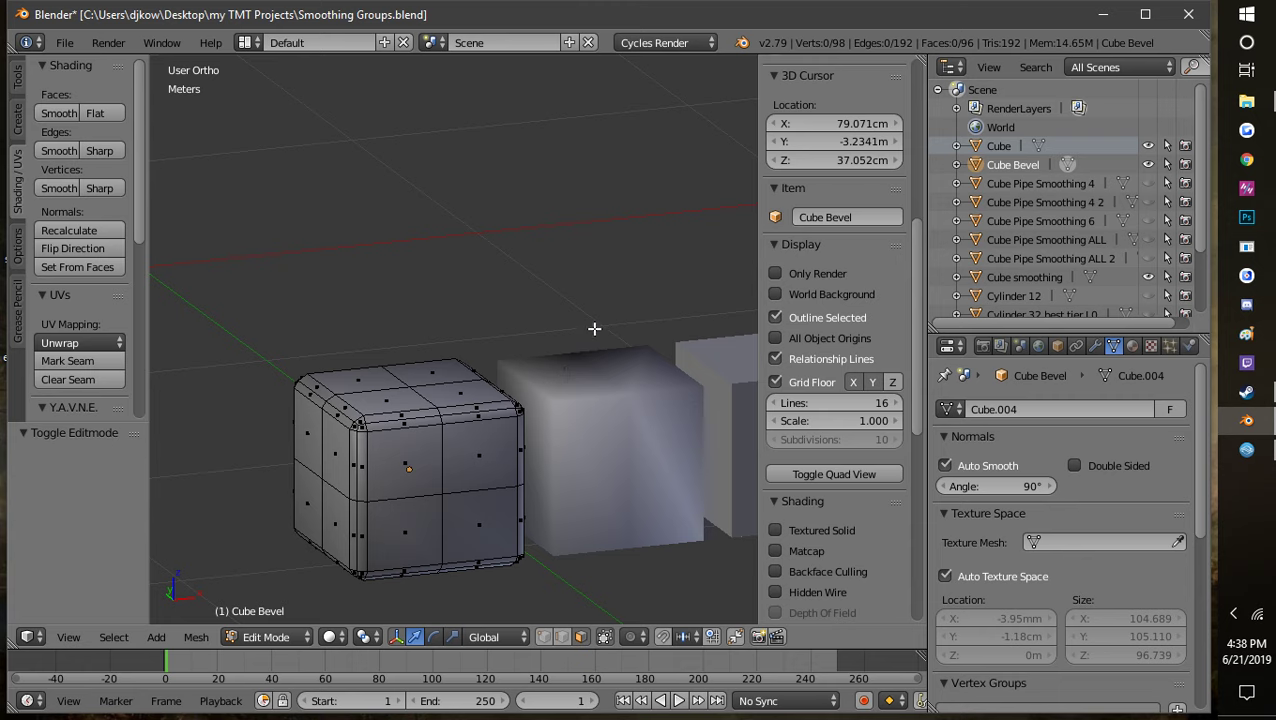
key(a)
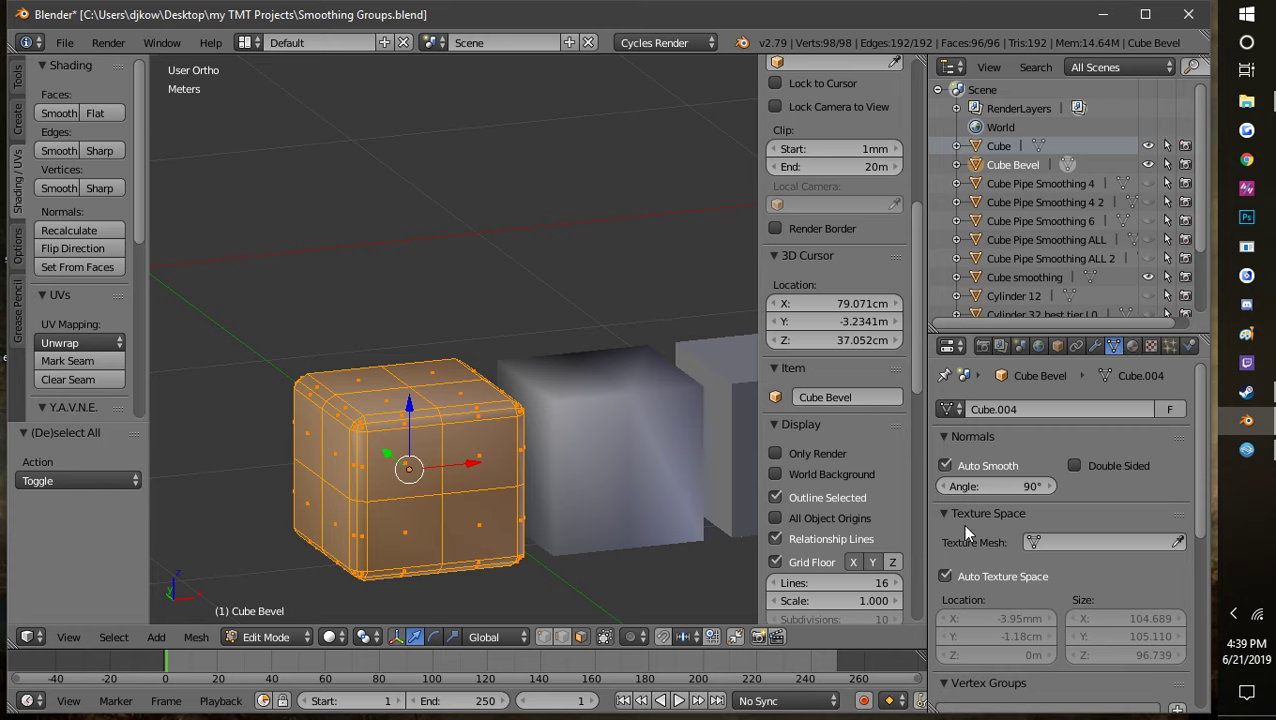
Step: Turn on Auto Smooth at 90° for the Cube Bevel mesh and check the shading
click(947, 463)
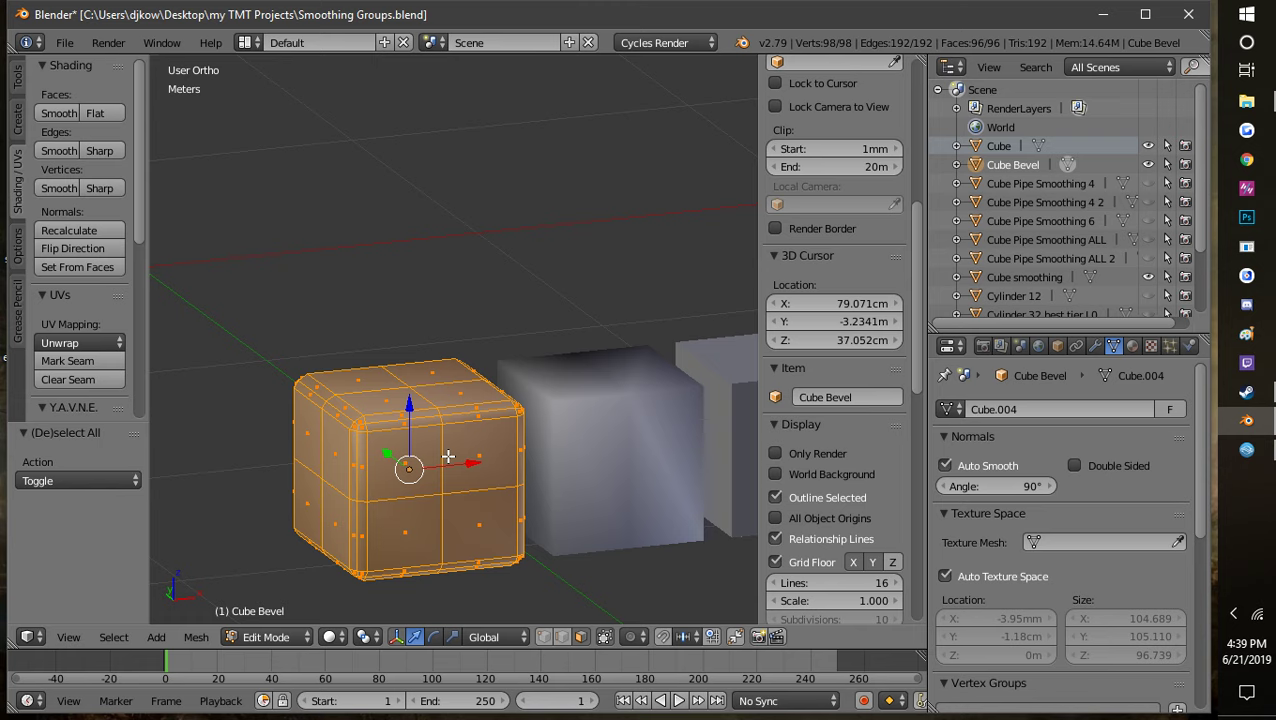
scroll(530, 419, down, 1)
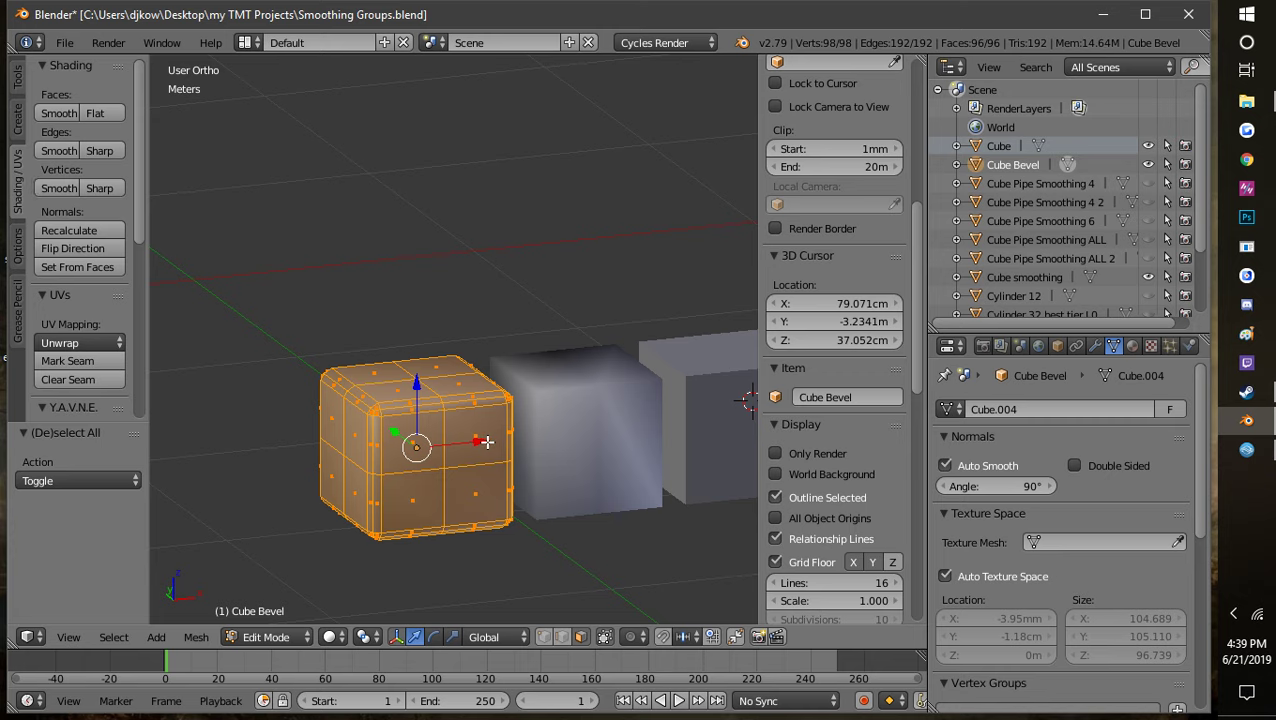
scroll(486, 442, down, 1)
middle_drag(484, 436, 539, 449)
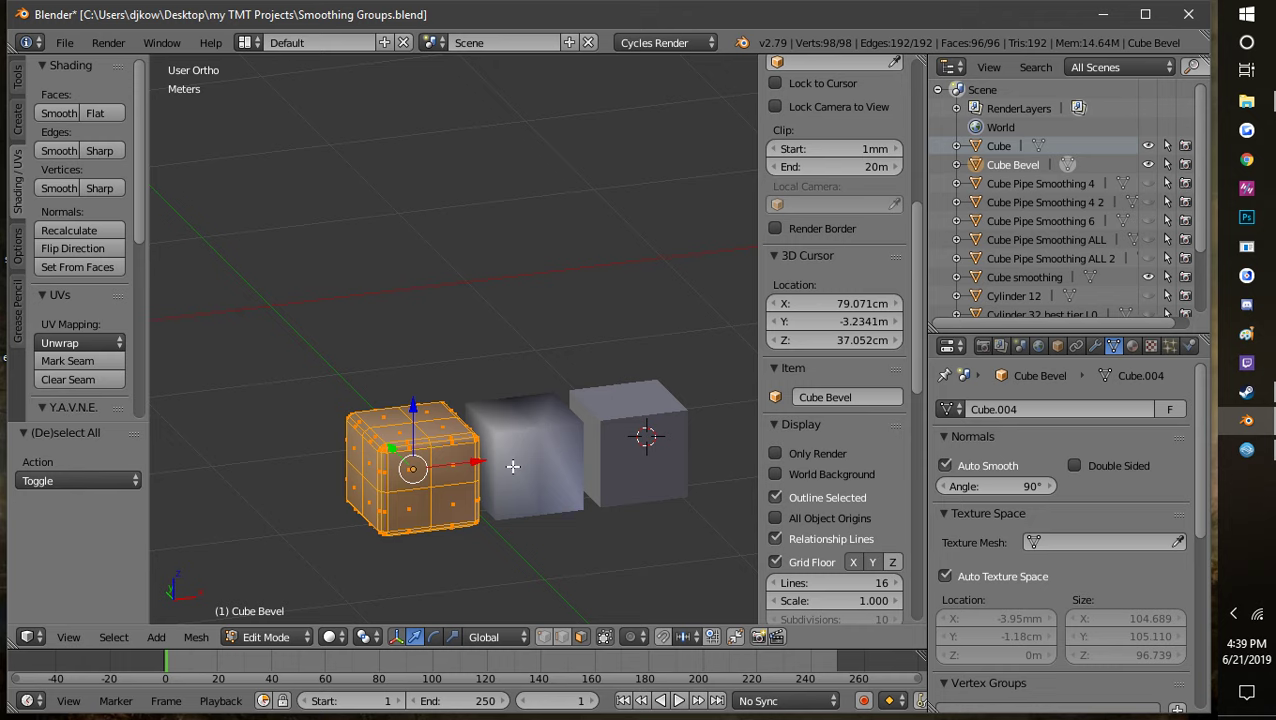
ctrl+scroll(595, 447, right, 3)
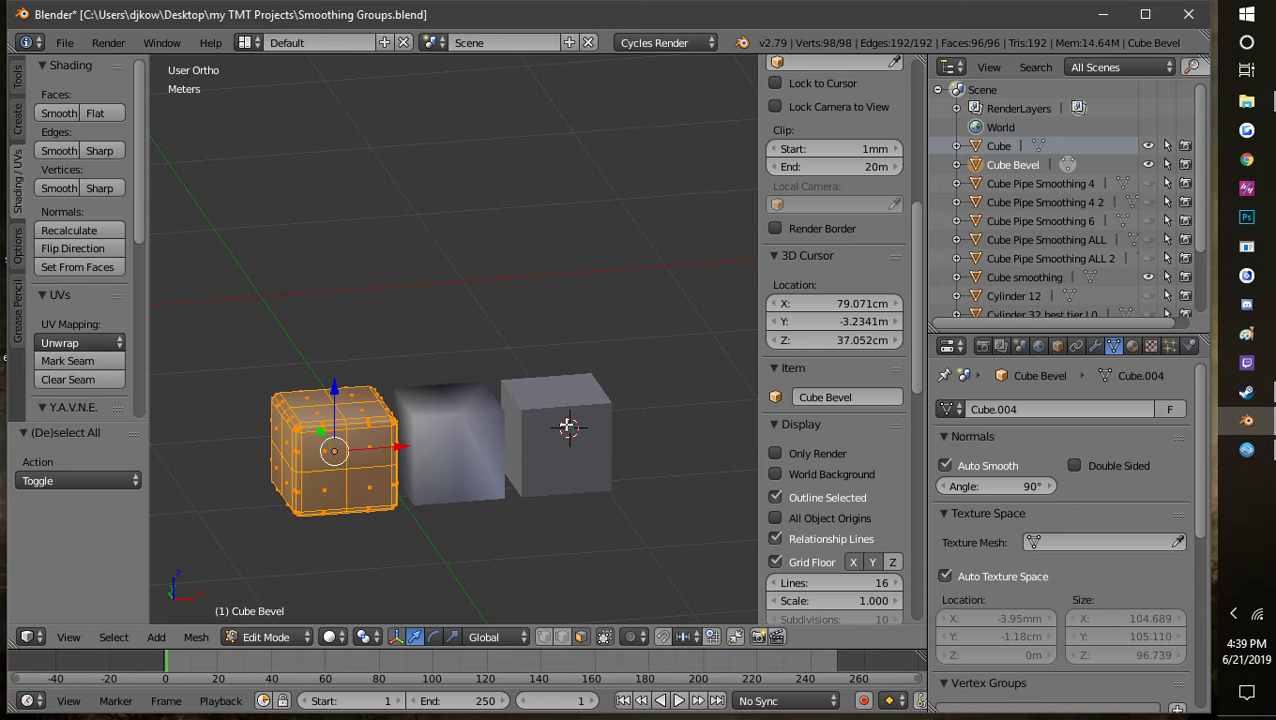
click(260, 637)
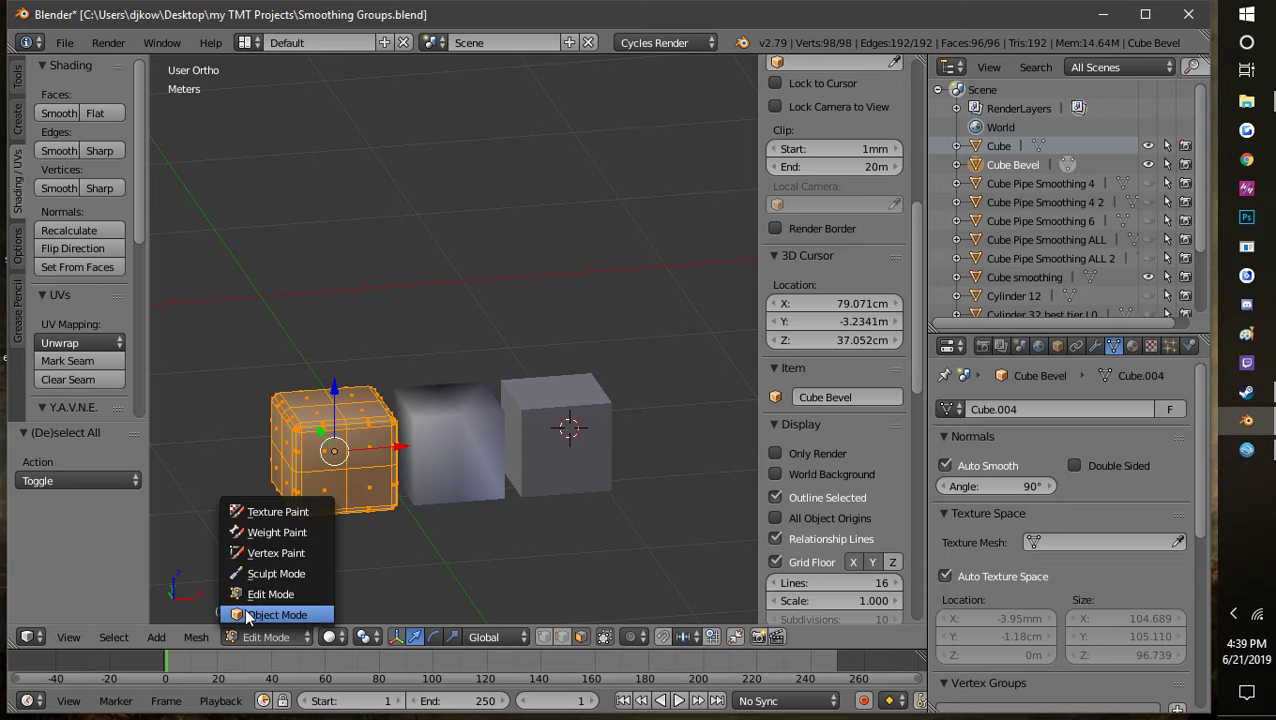
Step: Return Cube Bevel to Object Mode and recentre a near-front view of the cubes
click(250, 615)
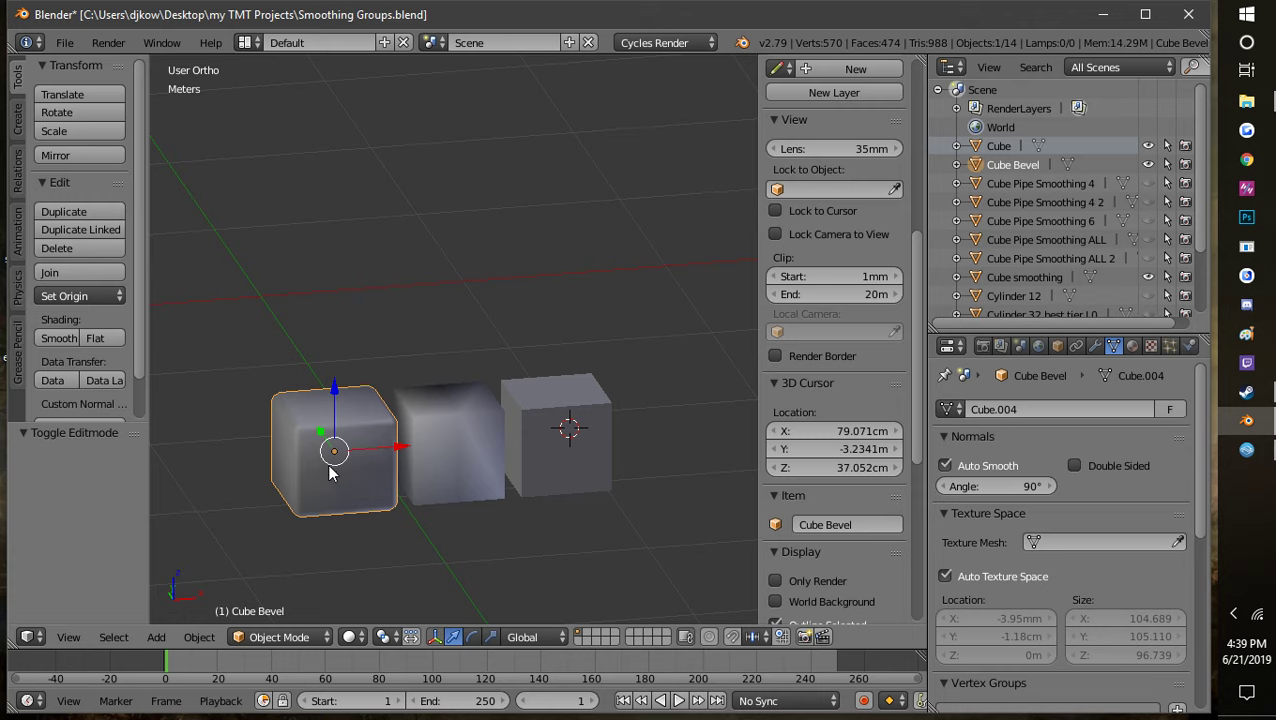
shift+middle_drag(333, 473, 447, 470)
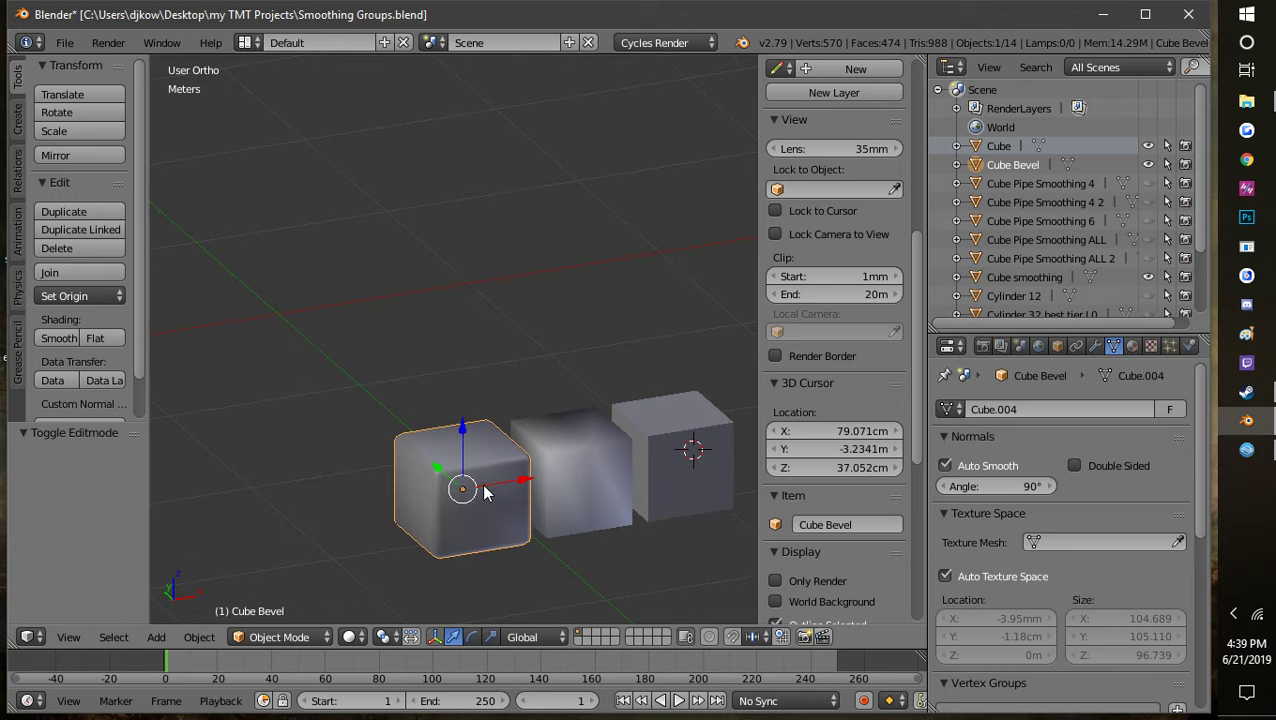
scroll(532, 455, down, 1)
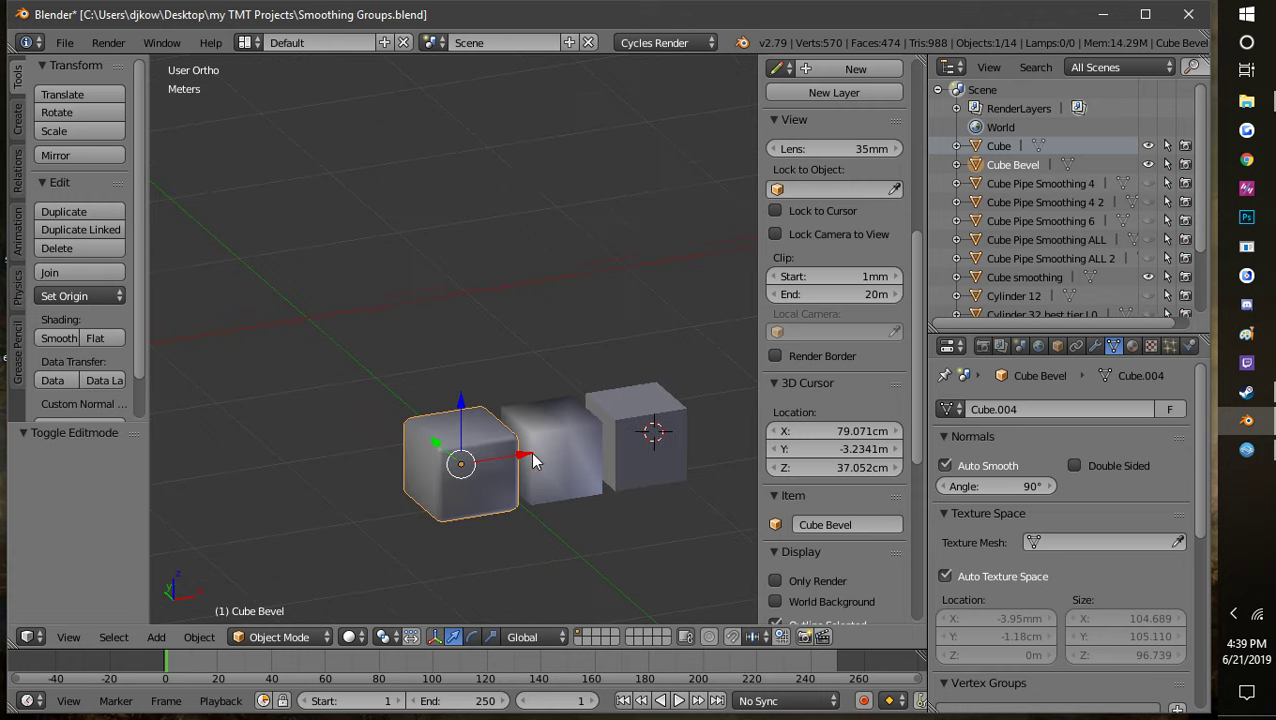
middle_drag(532, 462, 556, 477)
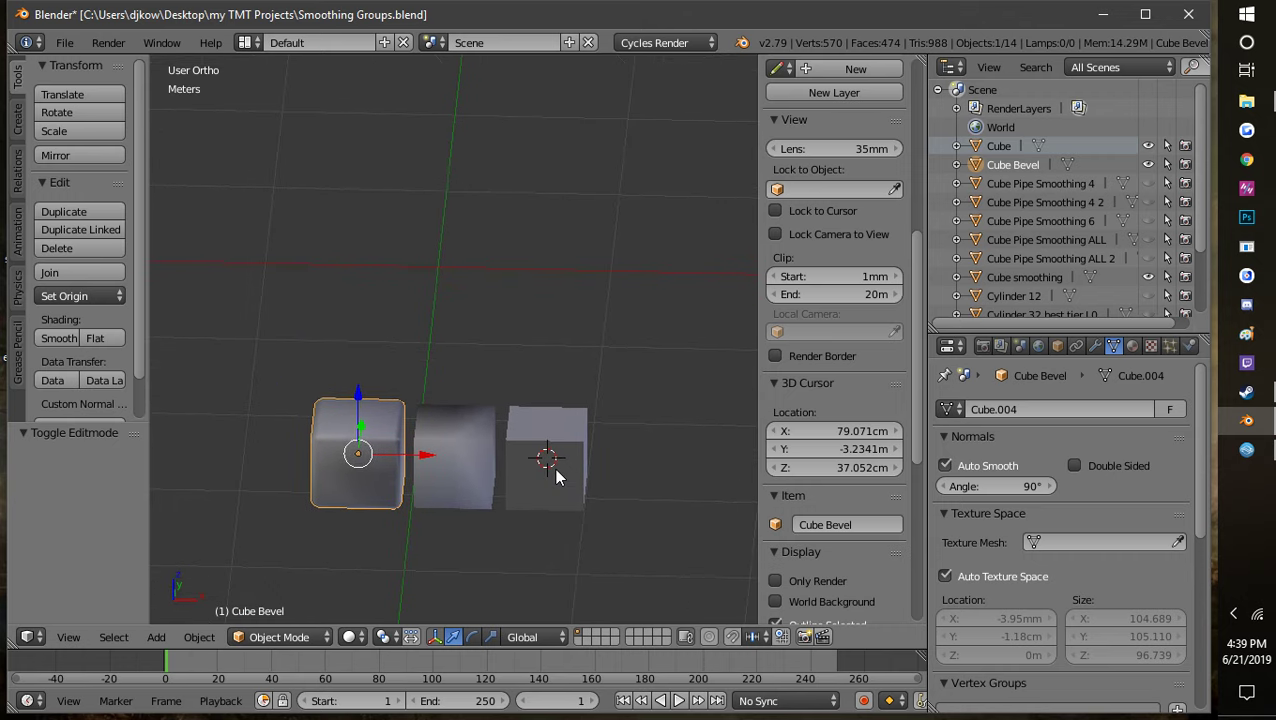
scroll(480, 500, up, 1)
Step: Select Cube smoothing, then Cube Bevel, cancelling a move so Cube Bevel stays in place
right_click(466, 455)
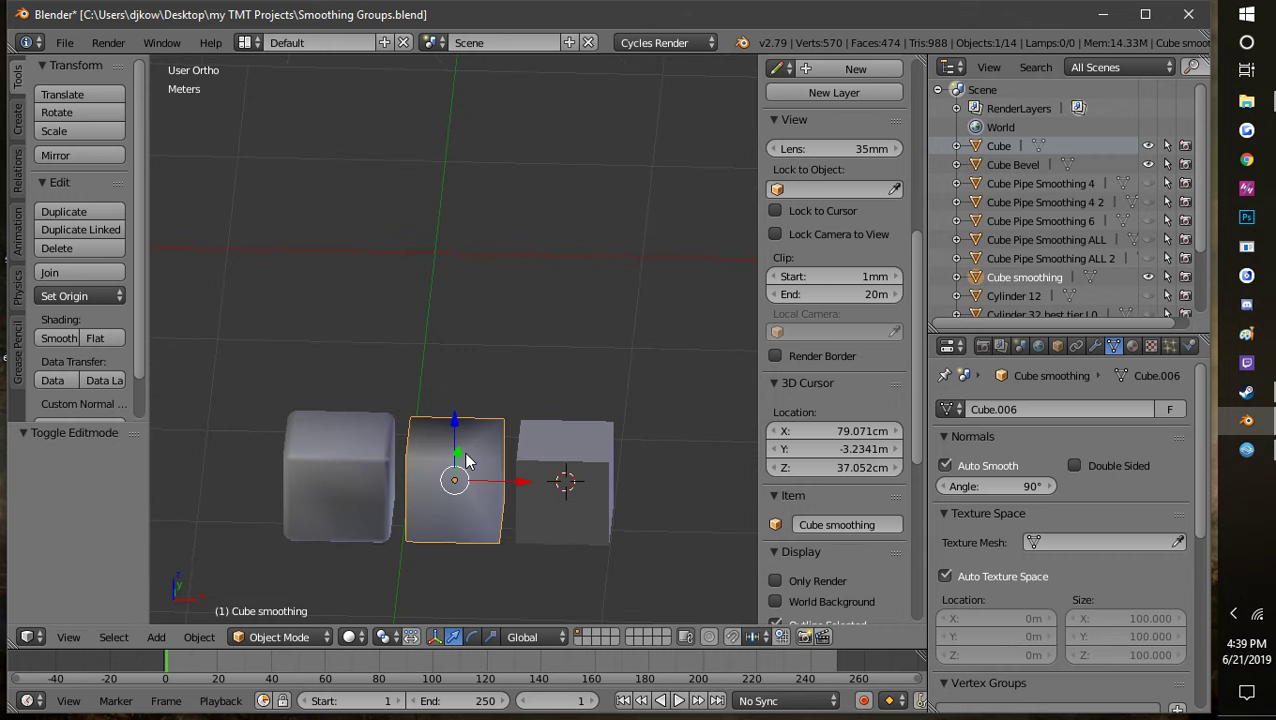
scroll(536, 508, up, 2)
middle_drag(536, 512, 600, 398)
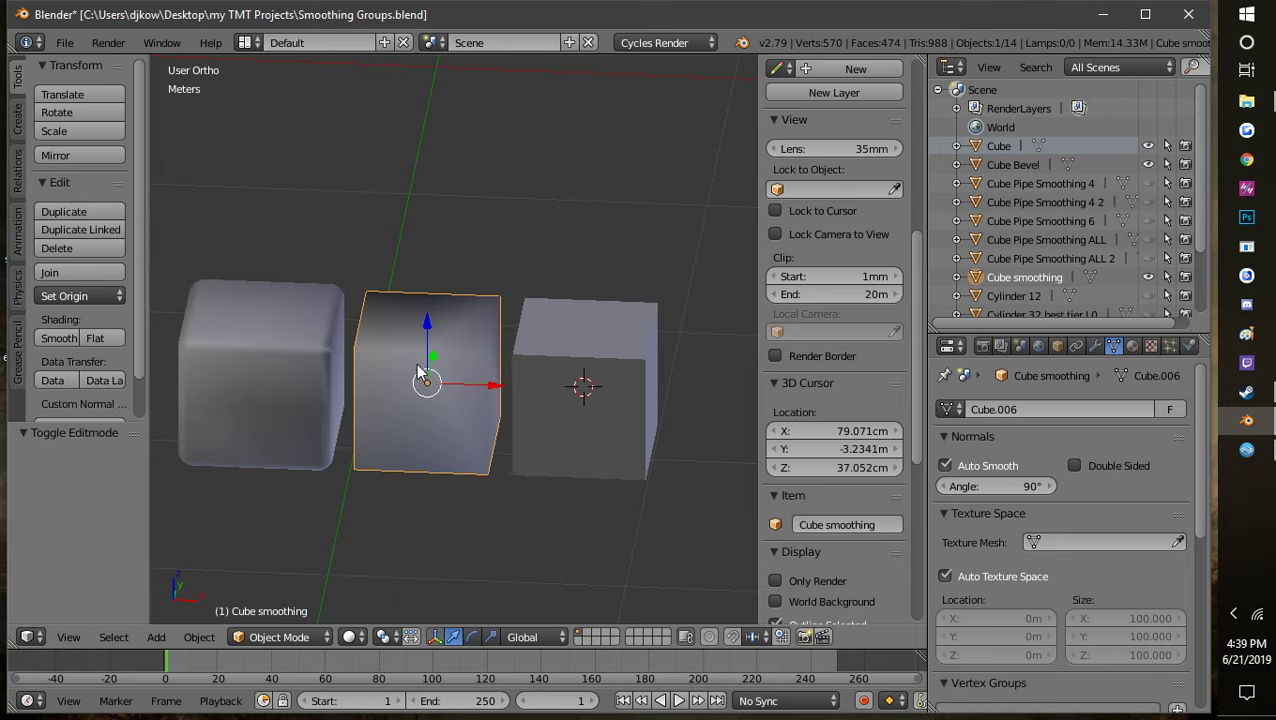
middle_drag(355, 408, 358, 362)
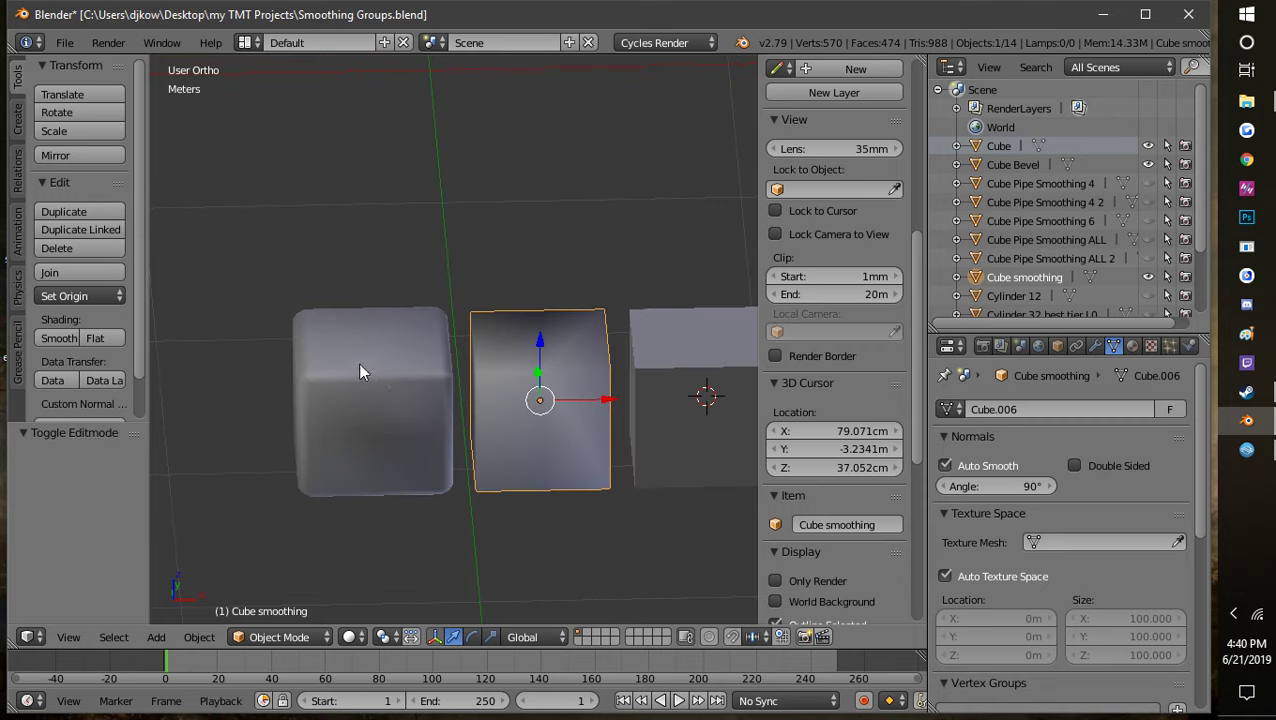
right_click(359, 363)
key(g)
right_click(354, 370)
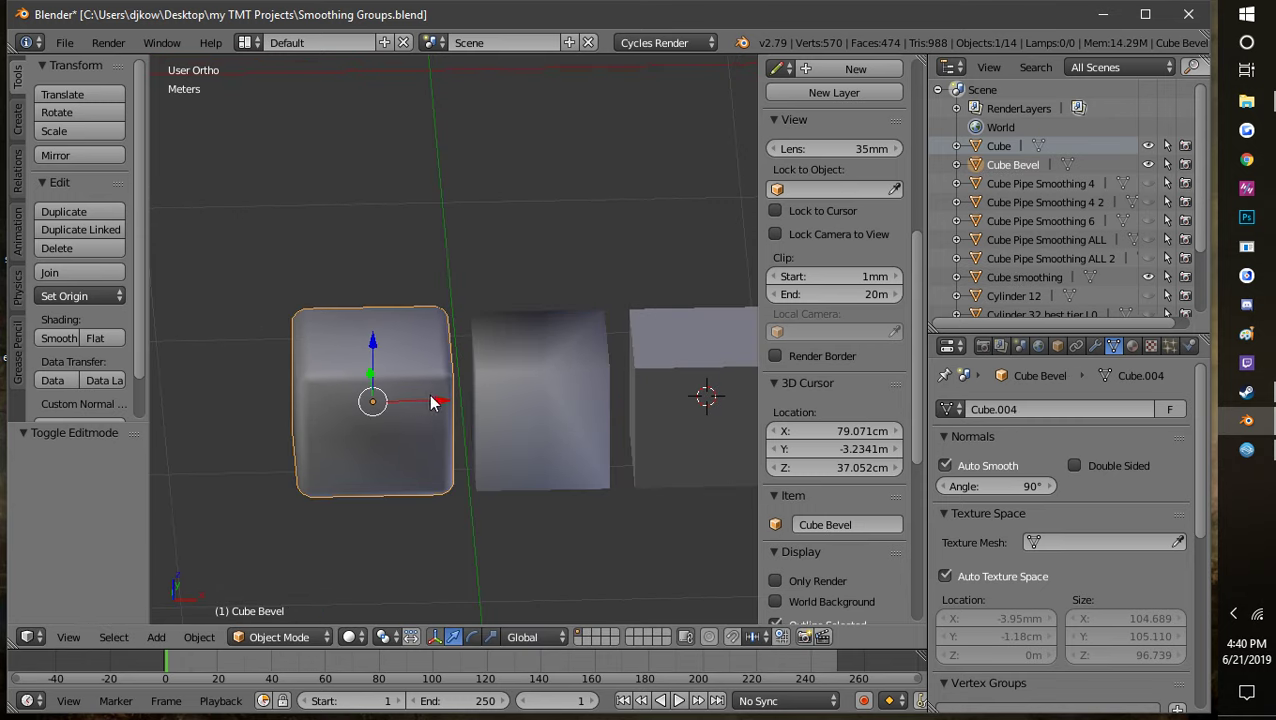
Step: Select the right Cube, then Cube Bevel again, comparing their shading
scroll(411, 404, up, 2)
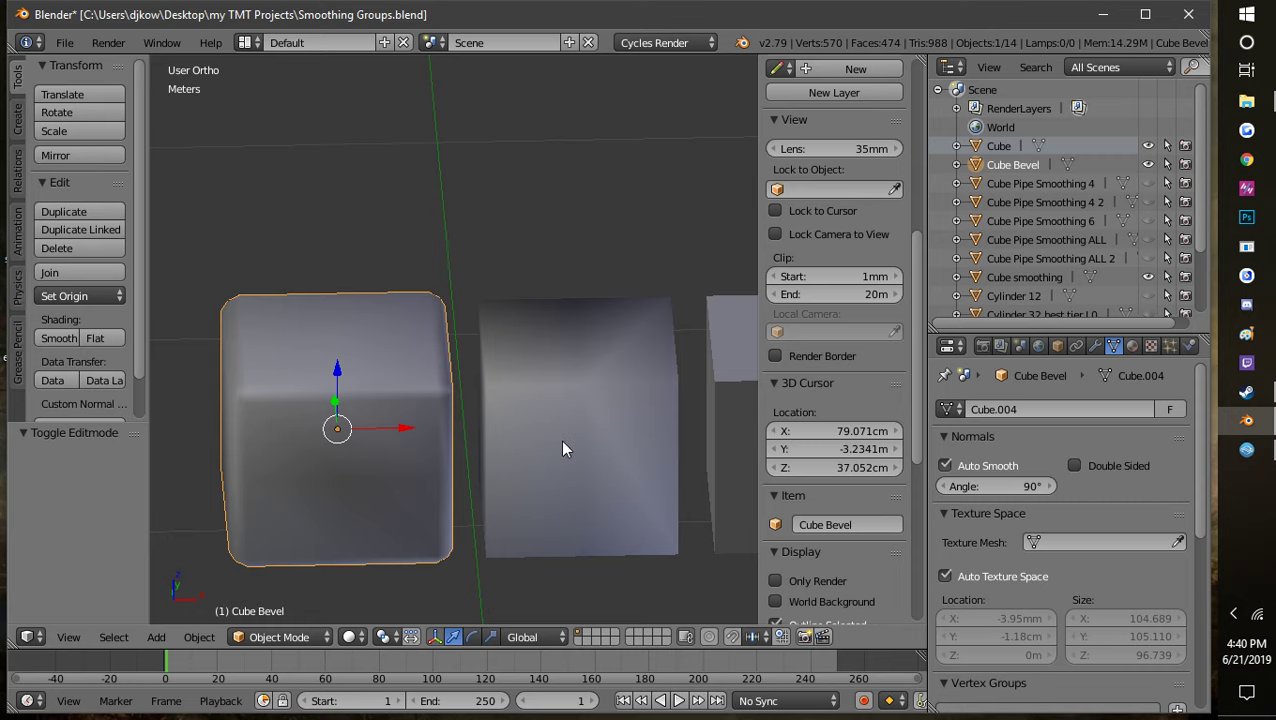
shift+middle_drag(560, 440, 387, 450)
click(646, 363)
right_click(647, 366)
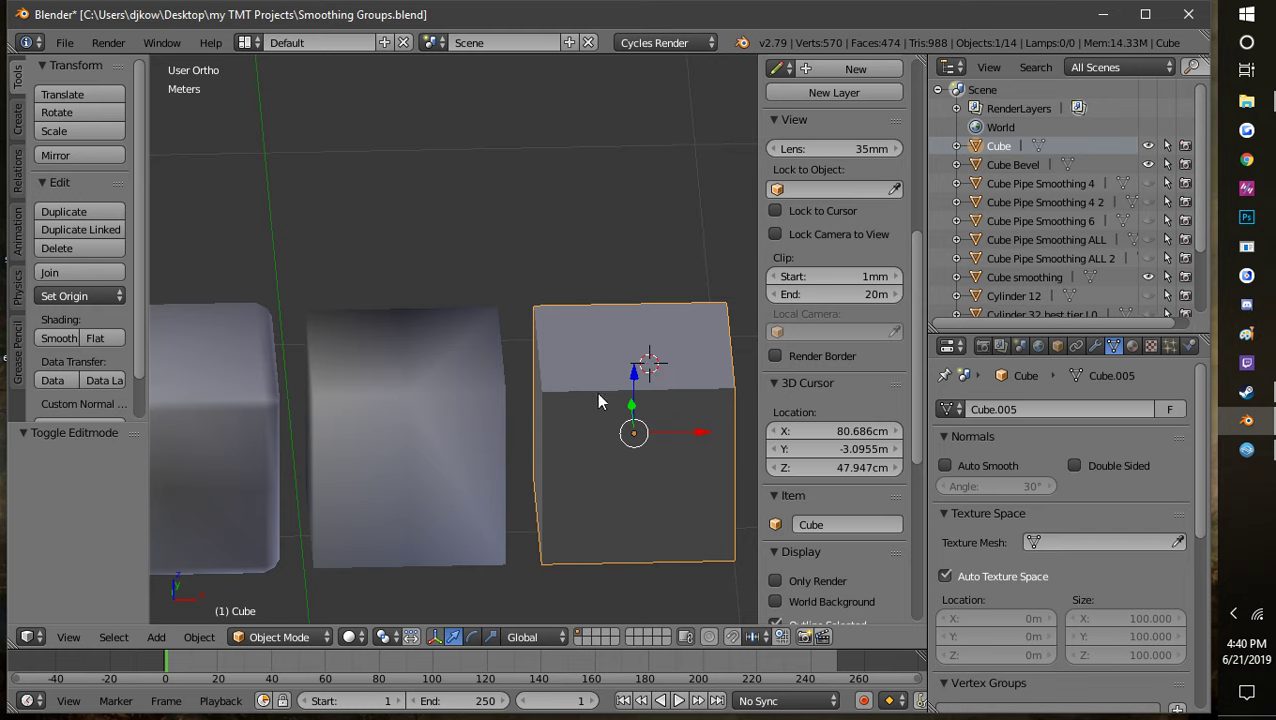
scroll(658, 413, down, 3)
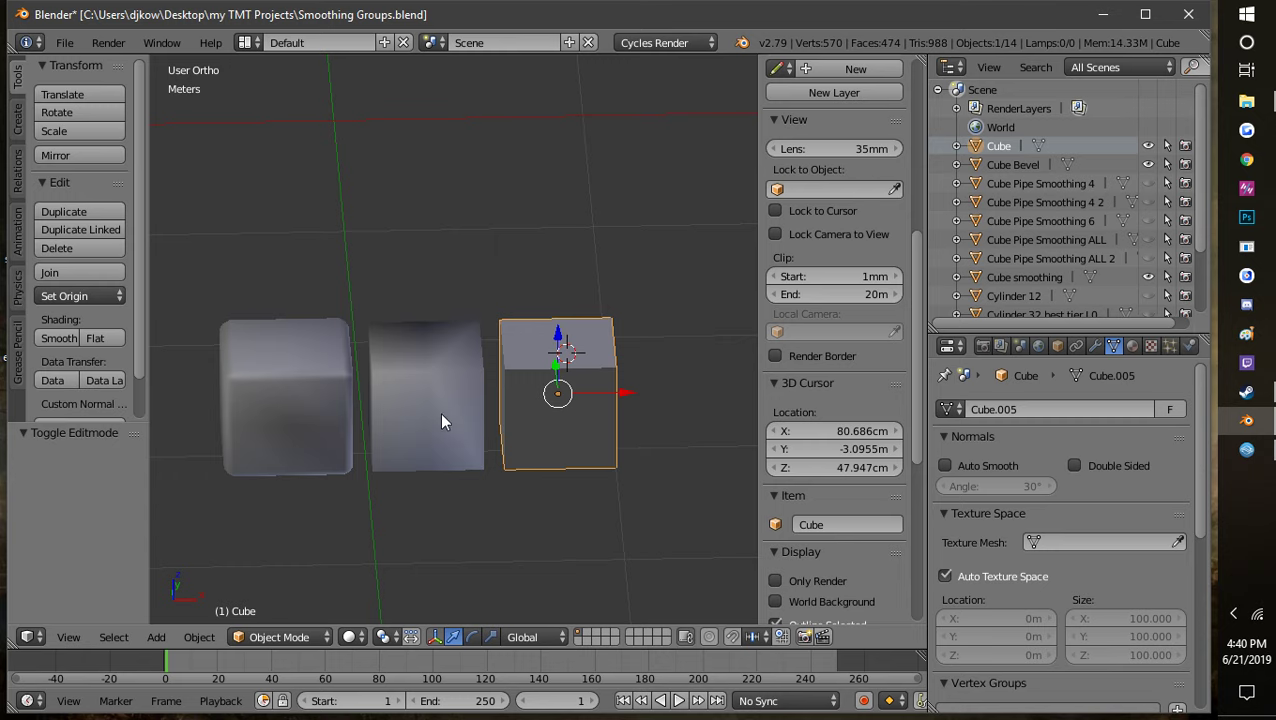
right_click(276, 388)
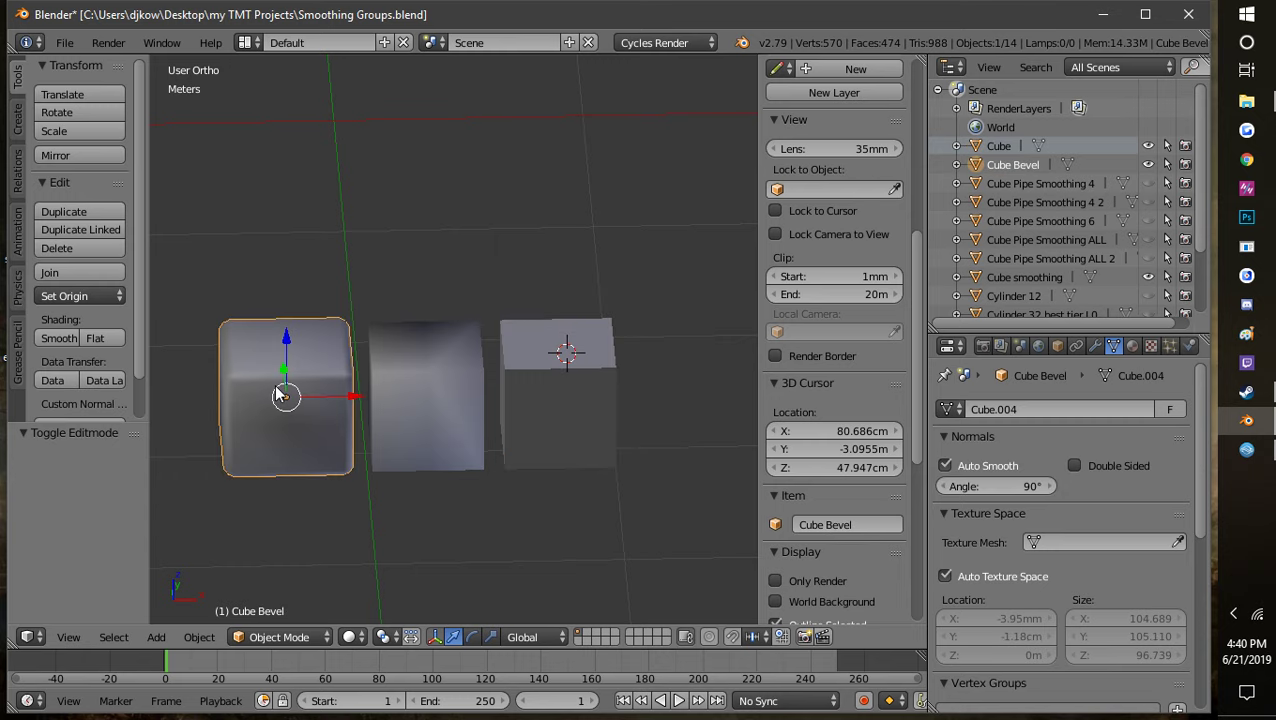
scroll(418, 396, down, 3)
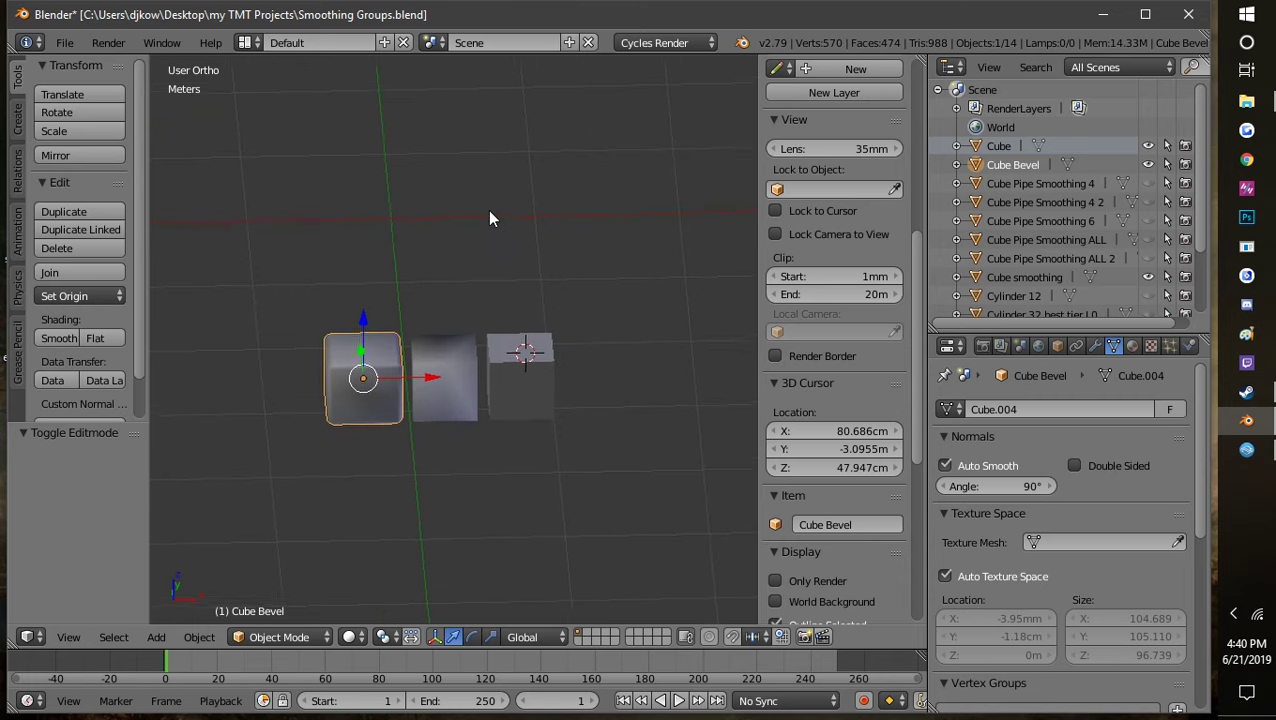
shift+middle_drag(490, 216, 530, 307)
scroll(526, 305, down, 1)
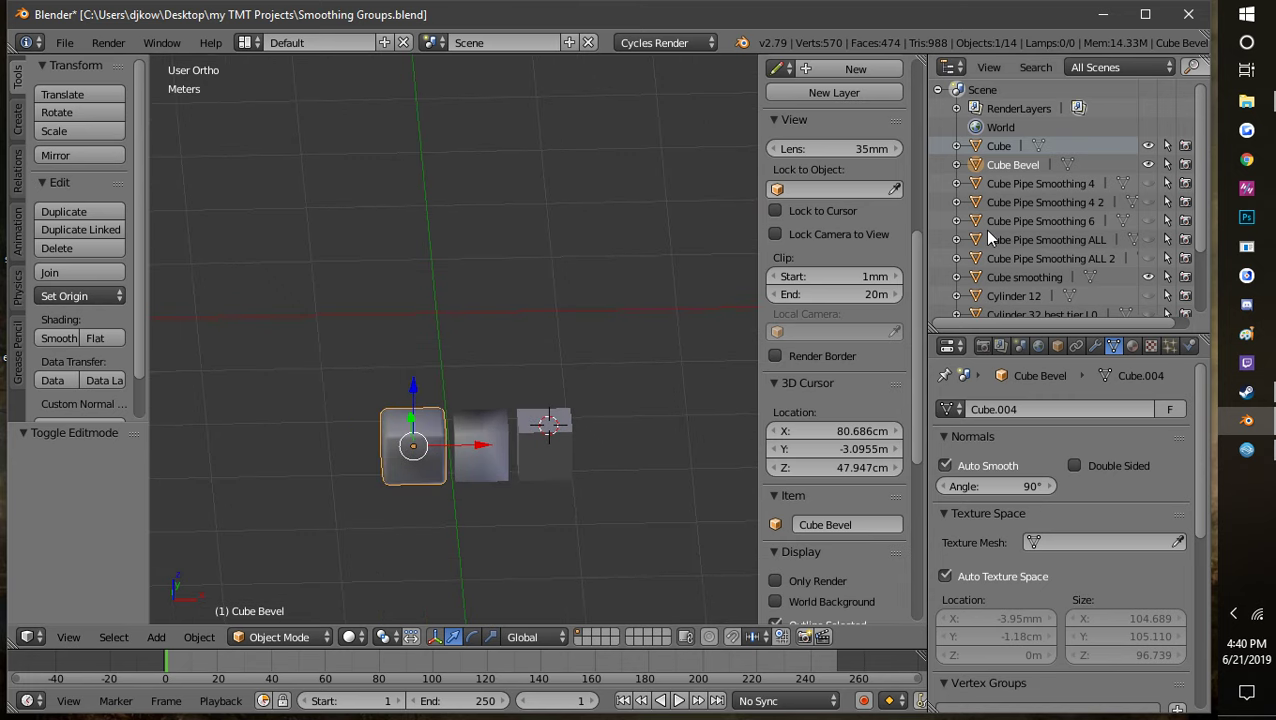
Step: Unhide Cube Pipe Smoothing ALL and frame the upright pipe cylinders above the cubes
click(1148, 239)
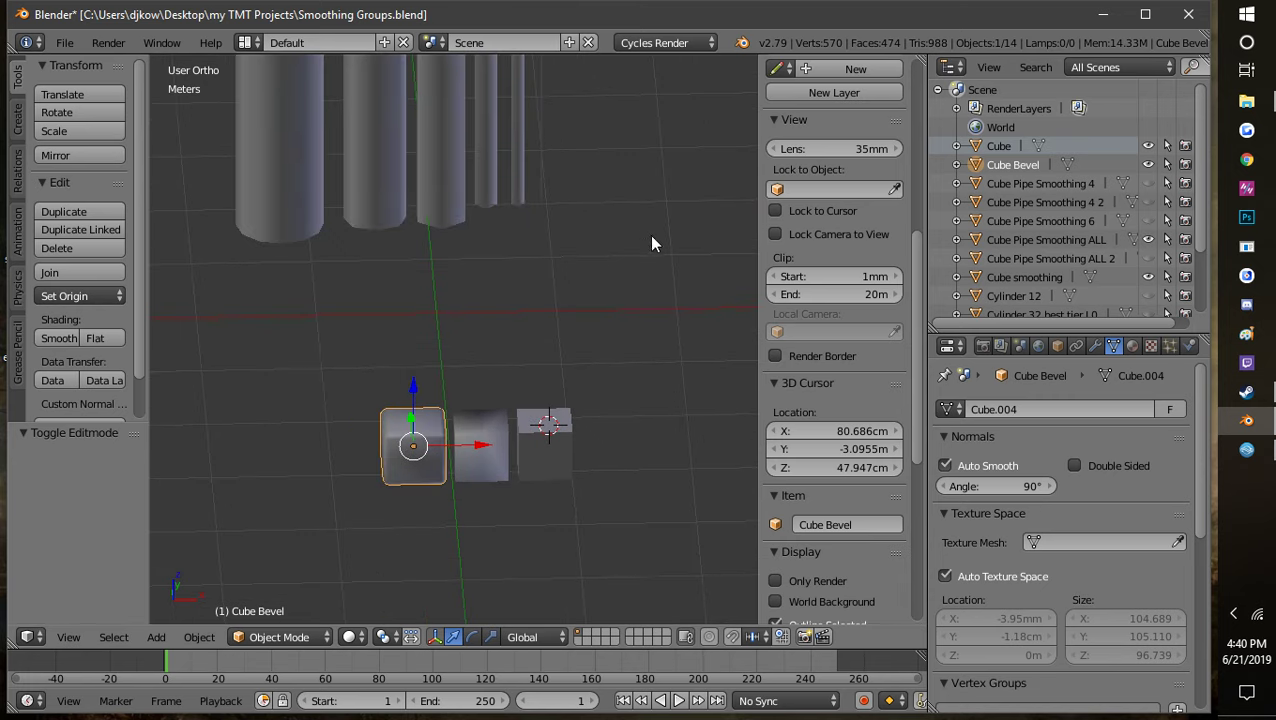
shift+scroll(491, 243, up, 2)
shift+middle_drag(491, 243, 515, 507)
scroll(515, 507, up, 3)
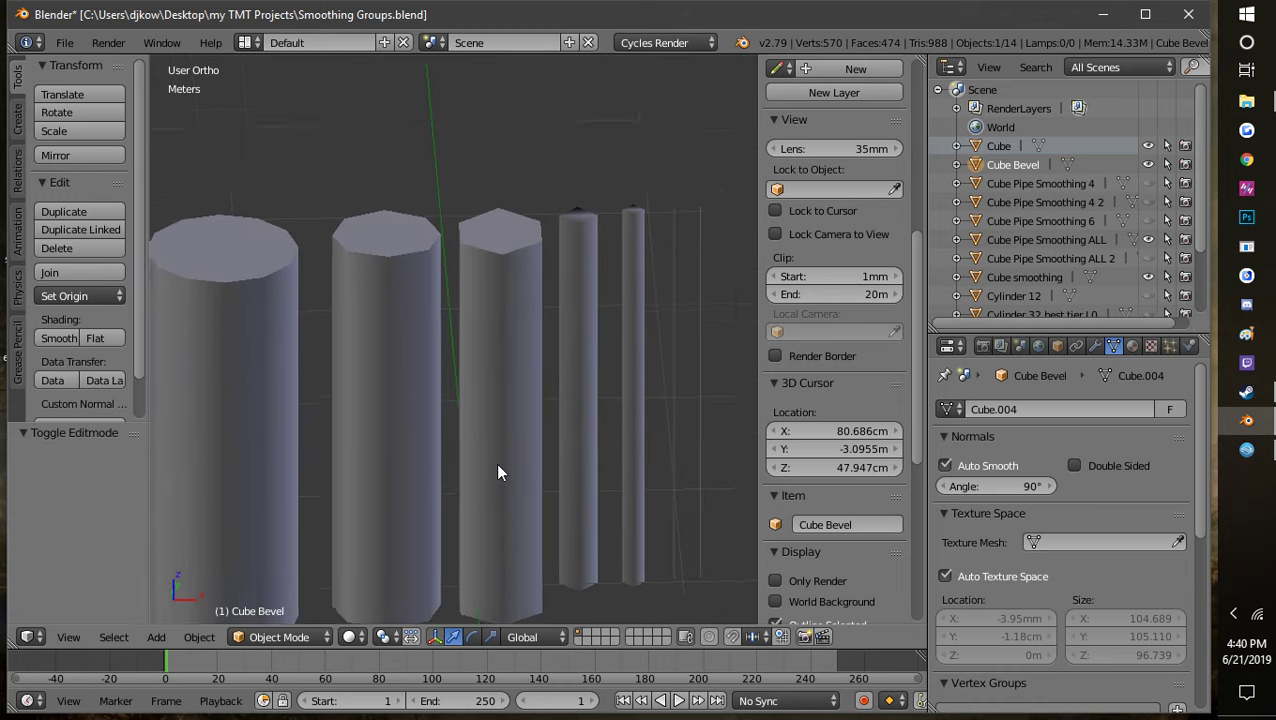
scroll(503, 435, down, 1)
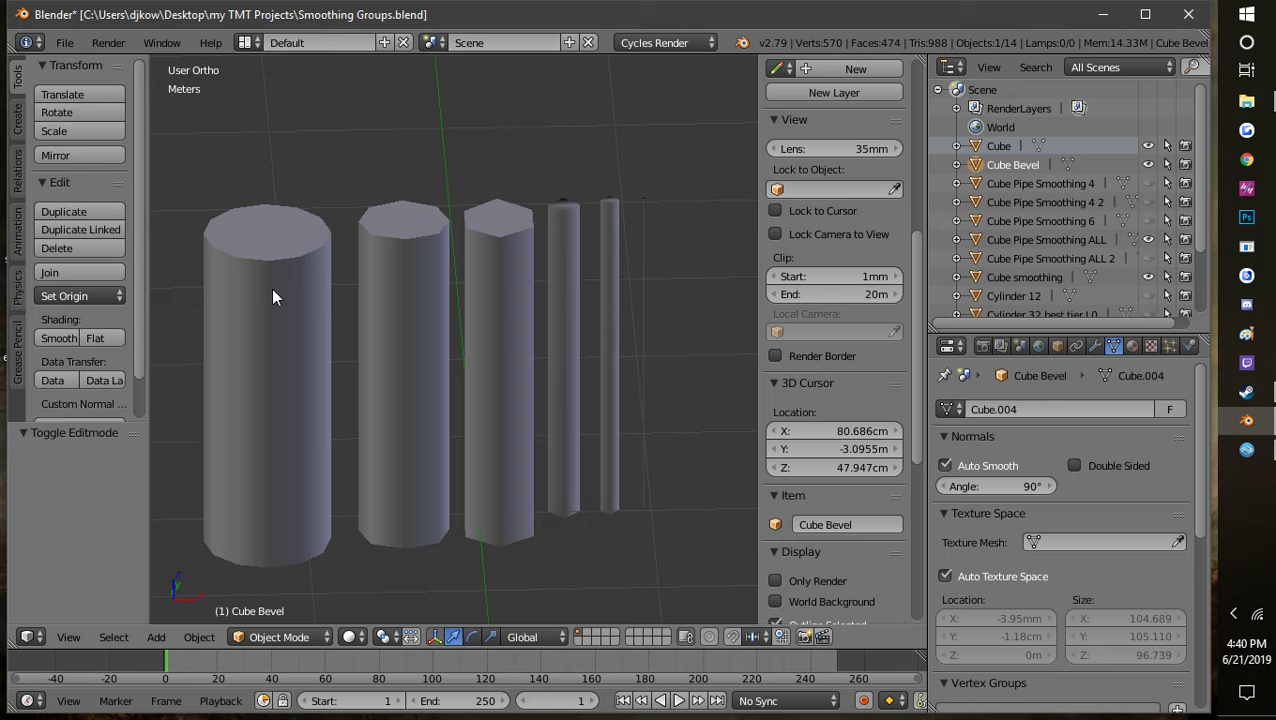
scroll(556, 375, down, 2)
shift+middle_drag(554, 437, 546, 408)
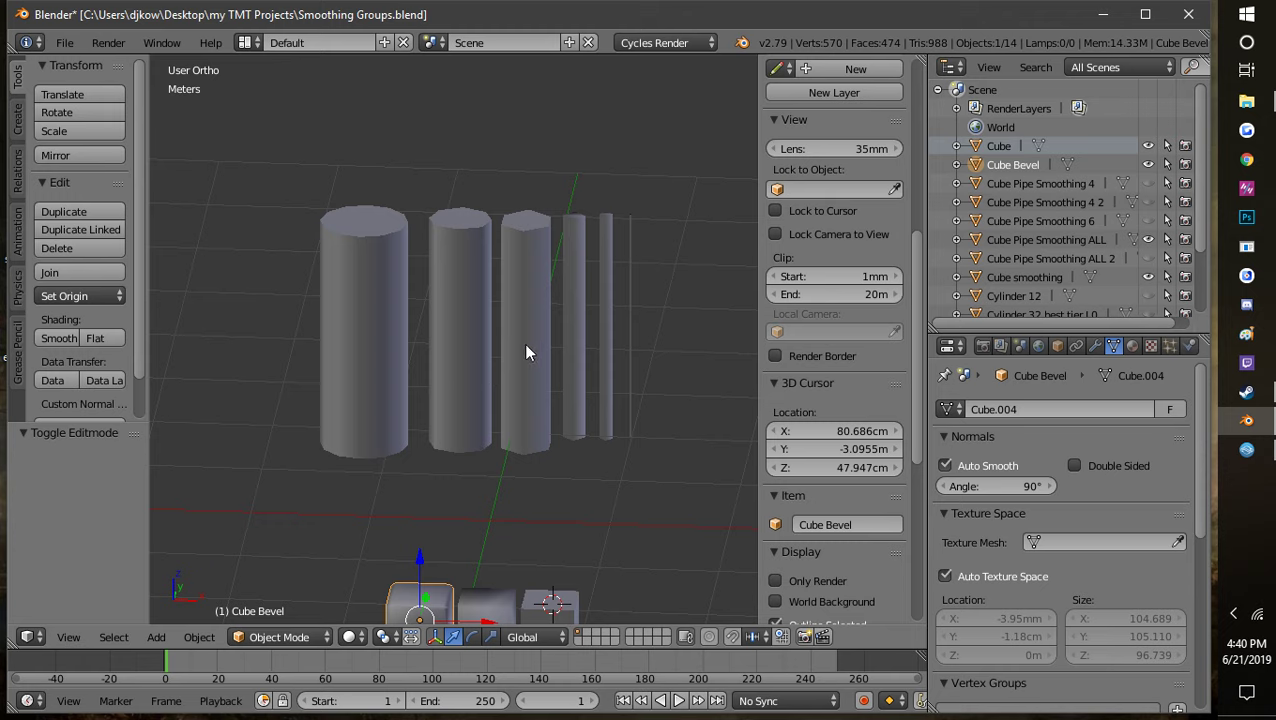
click(63, 45)
click(107, 187)
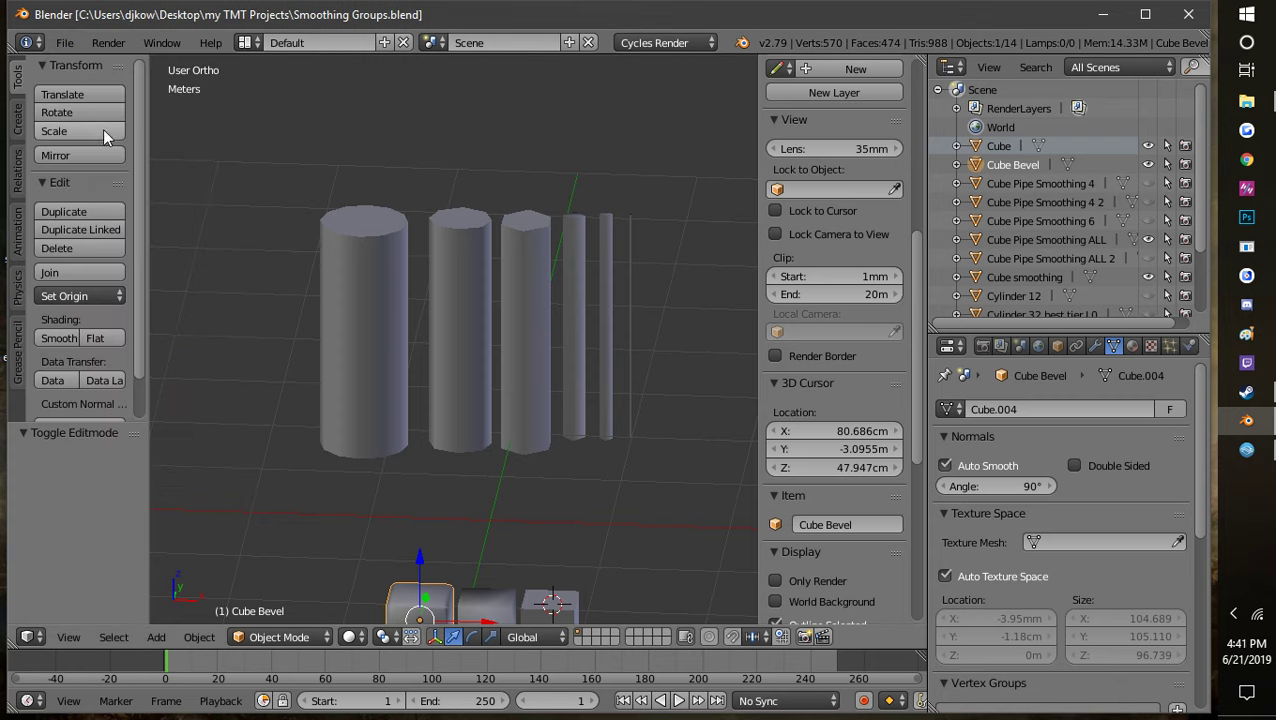
click(63, 45)
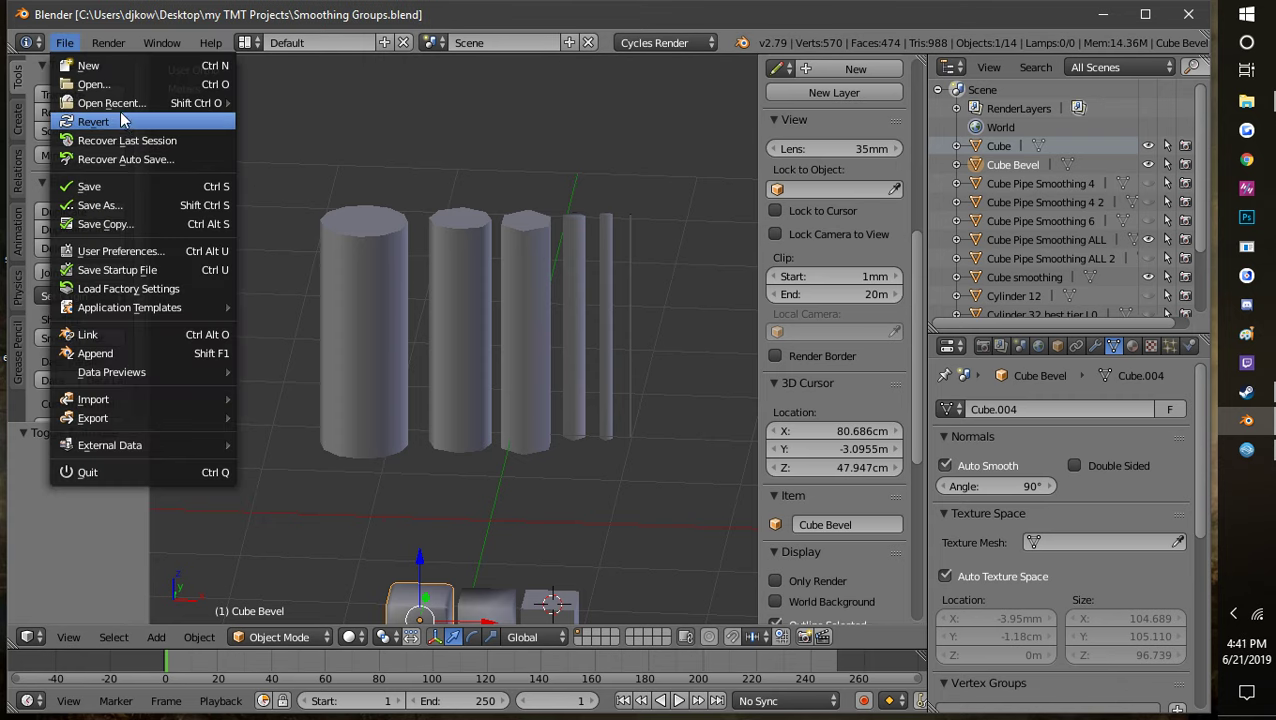
mouse_move(120, 104)
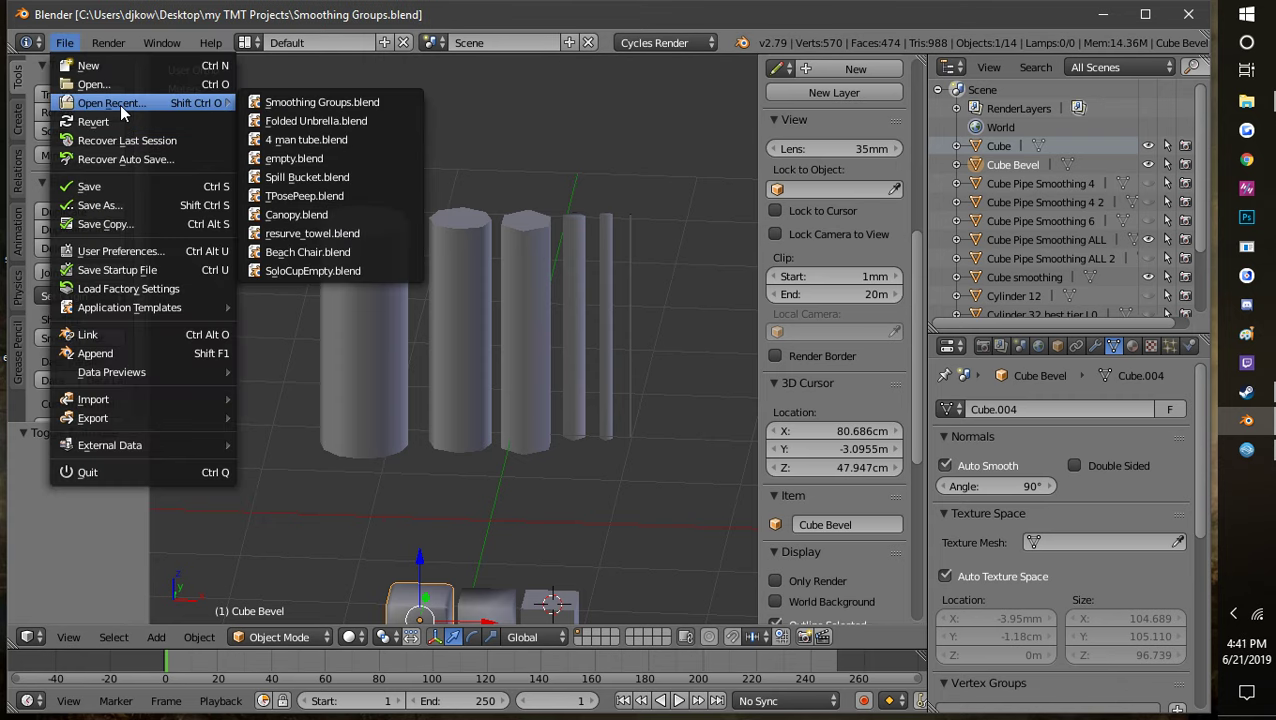
click(348, 120)
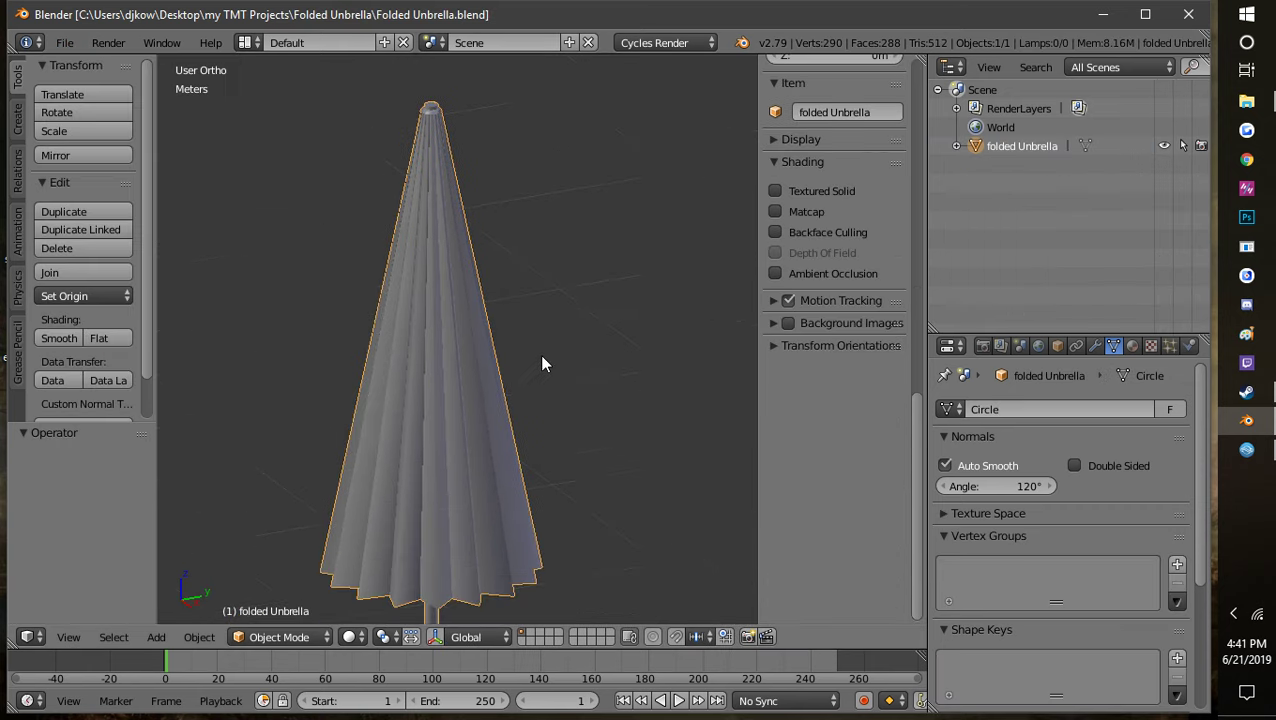
scroll(545, 335, down, 5)
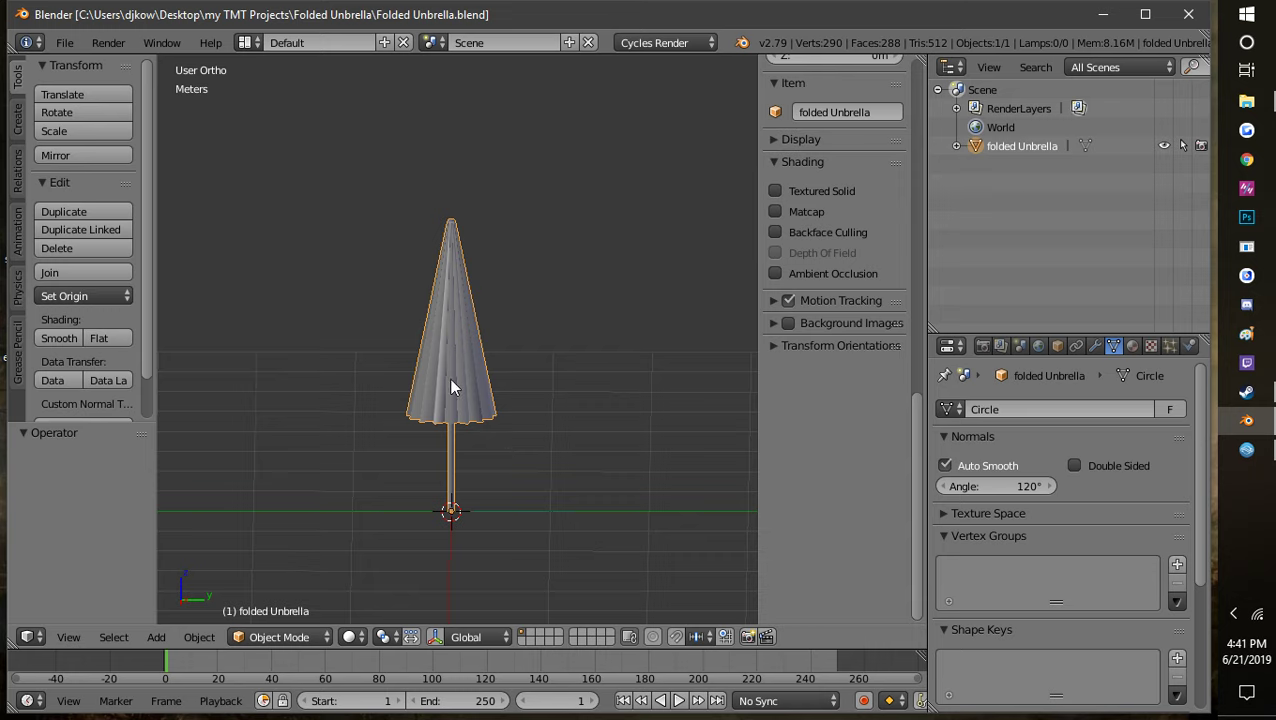
scroll(517, 457, up, 2)
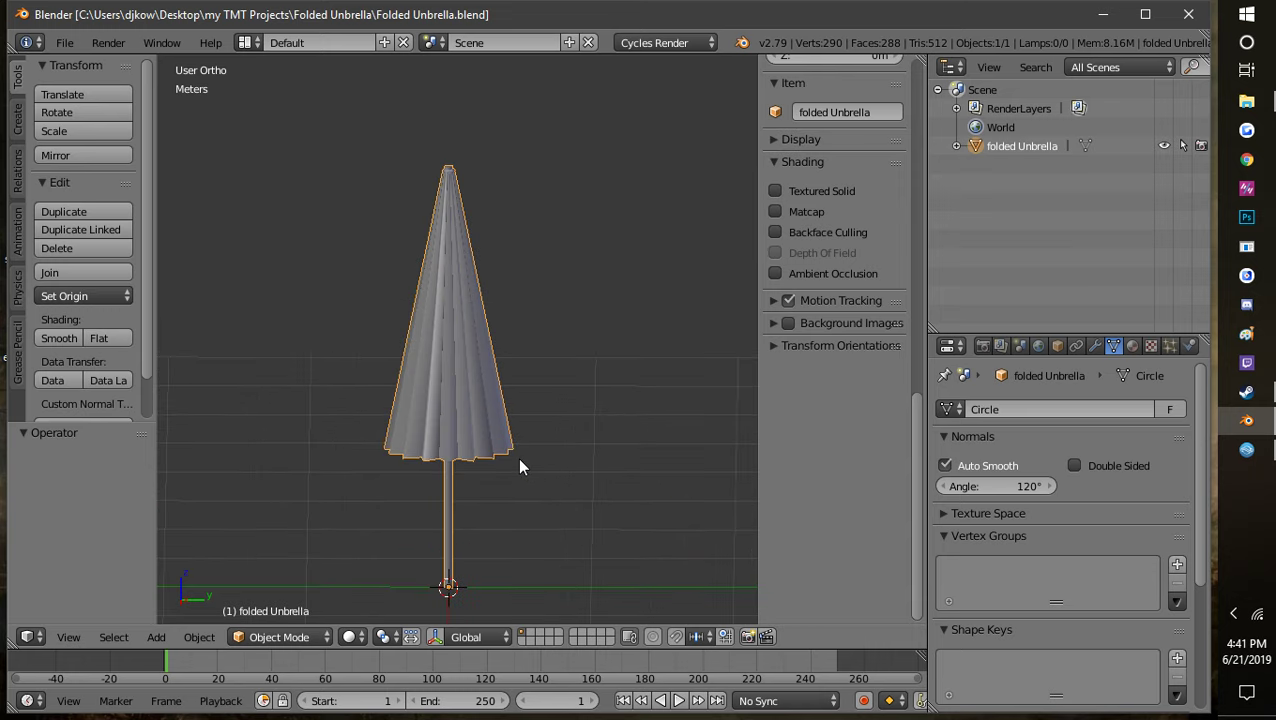
shift+middle_drag(523, 533, 604, 470)
shift+middle_drag(613, 415, 558, 380)
scroll(540, 380, up, 4)
scroll(520, 405, down, 2)
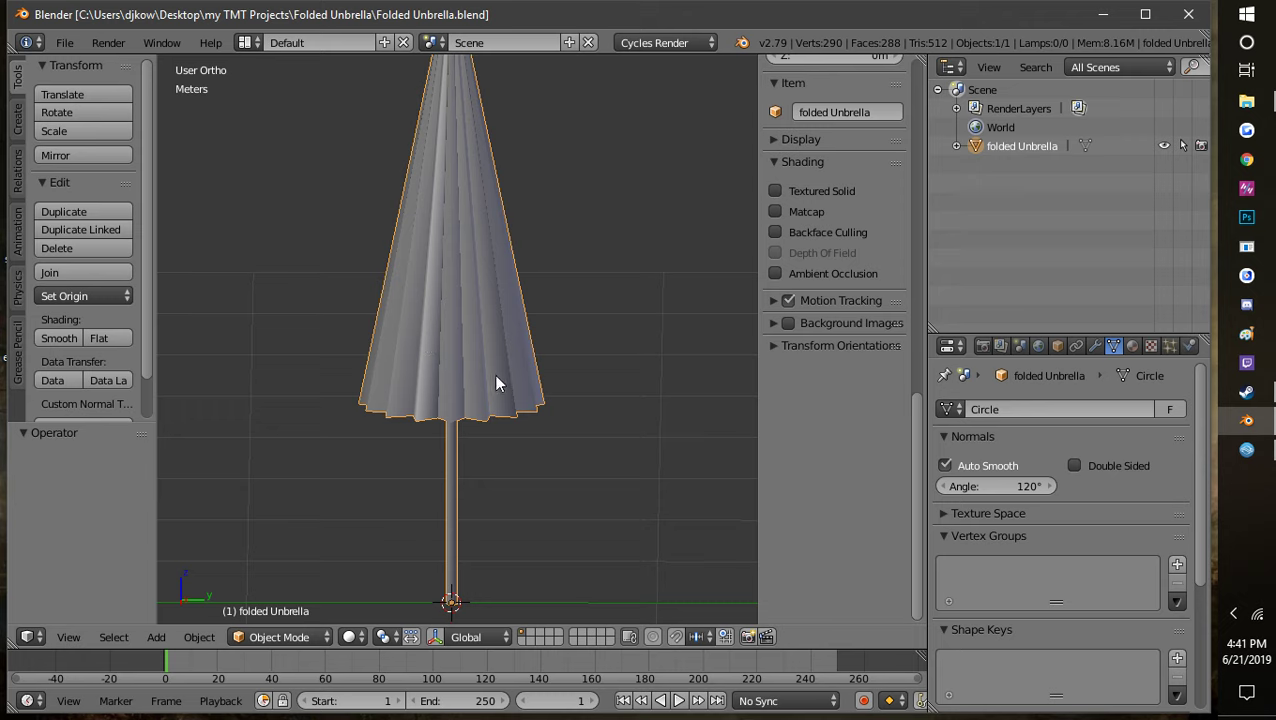
scroll(495, 374, up, 3)
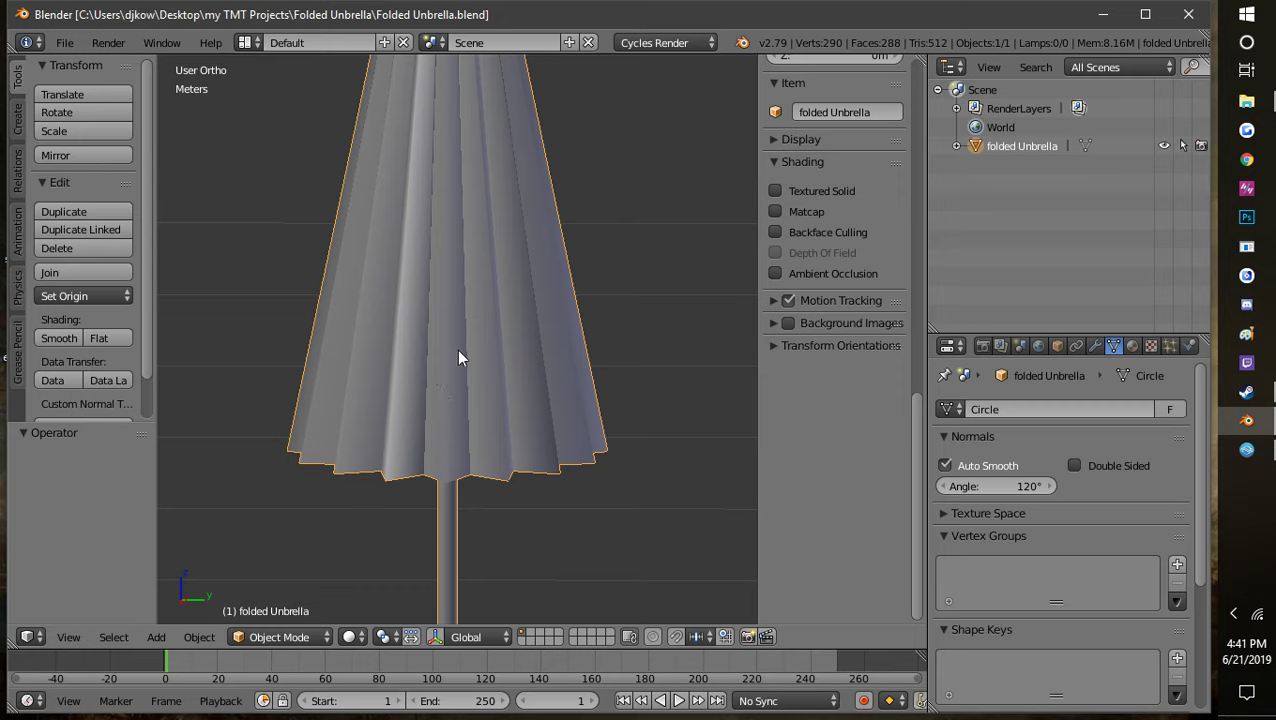
scroll(478, 356, down, 2)
middle_drag(478, 356, 553, 387)
scroll(460, 396, up, 4)
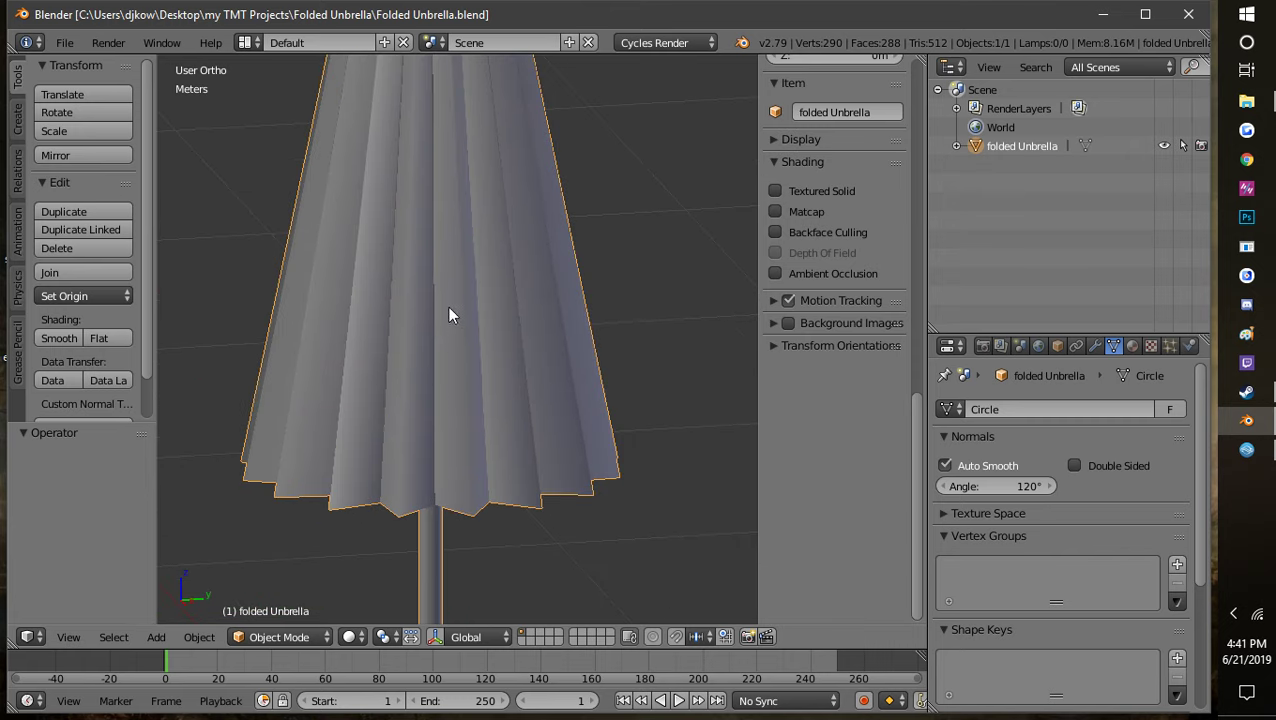
middle_drag(448, 487, 523, 395)
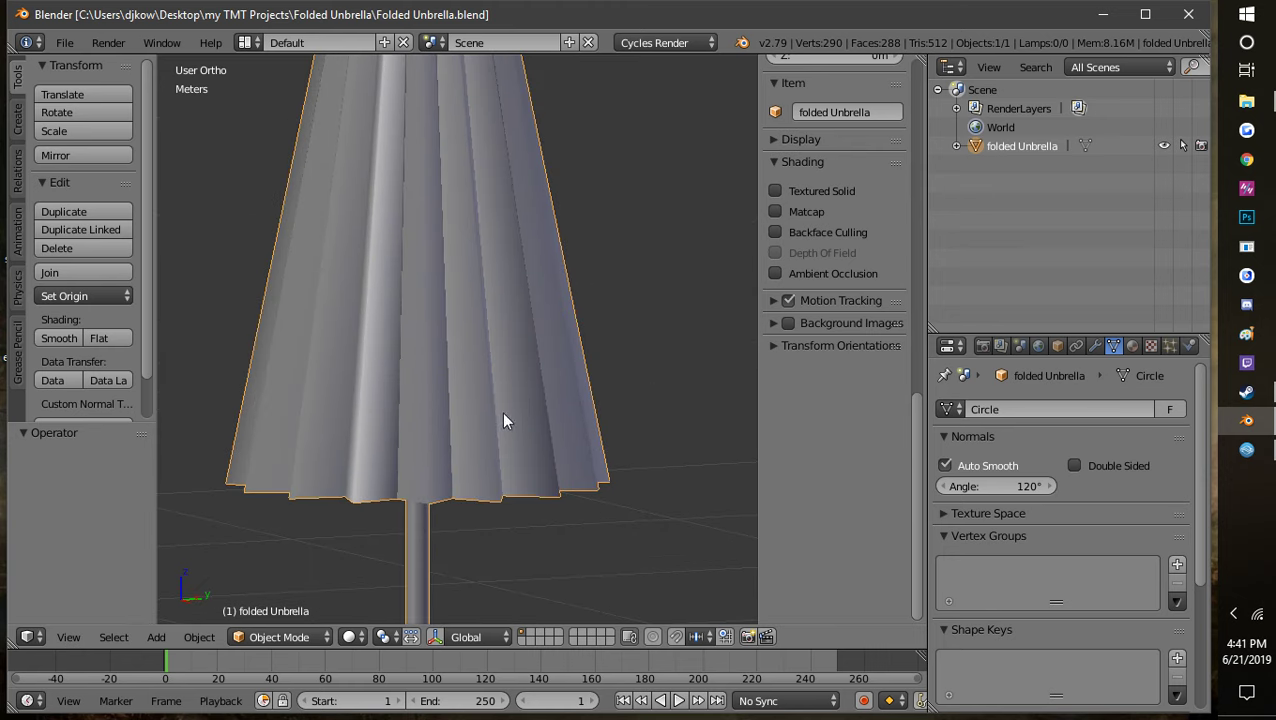
scroll(501, 412, down, 3)
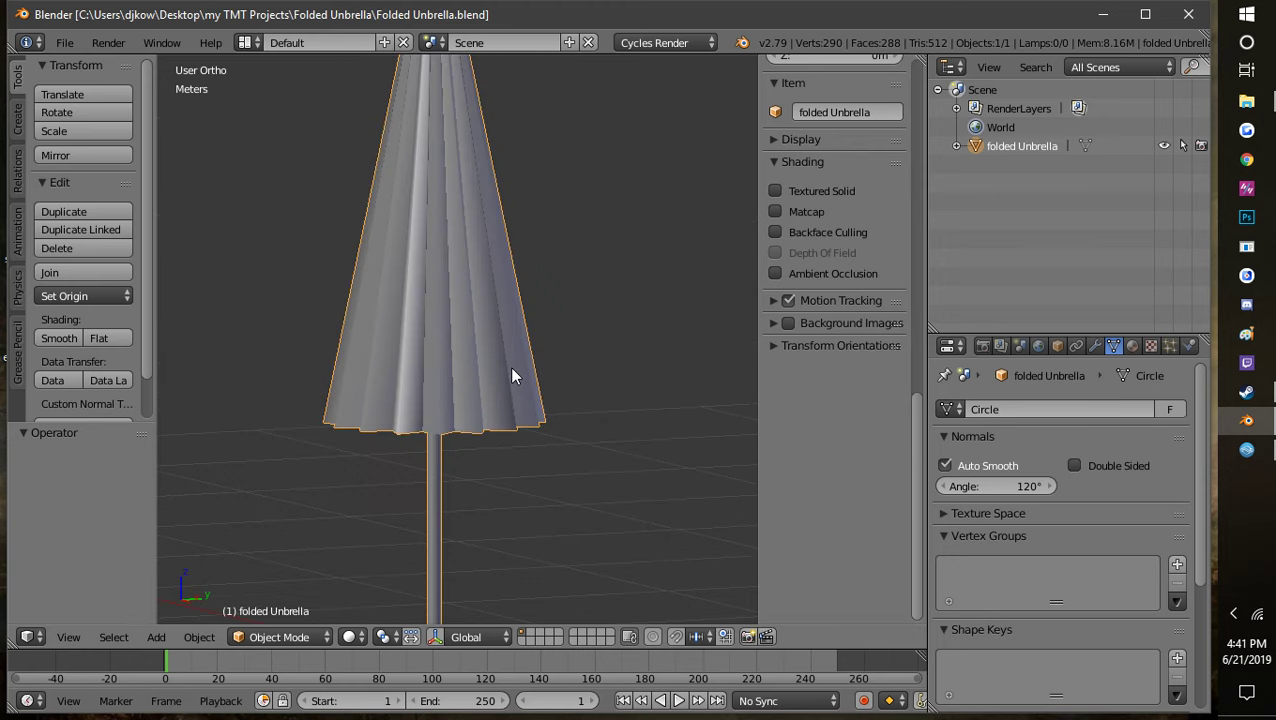
click(266, 637)
Step: Enter Edit Mode on the umbrella and inspect its canopy pleats and top collar
click(277, 594)
scroll(280, 592, up, 2)
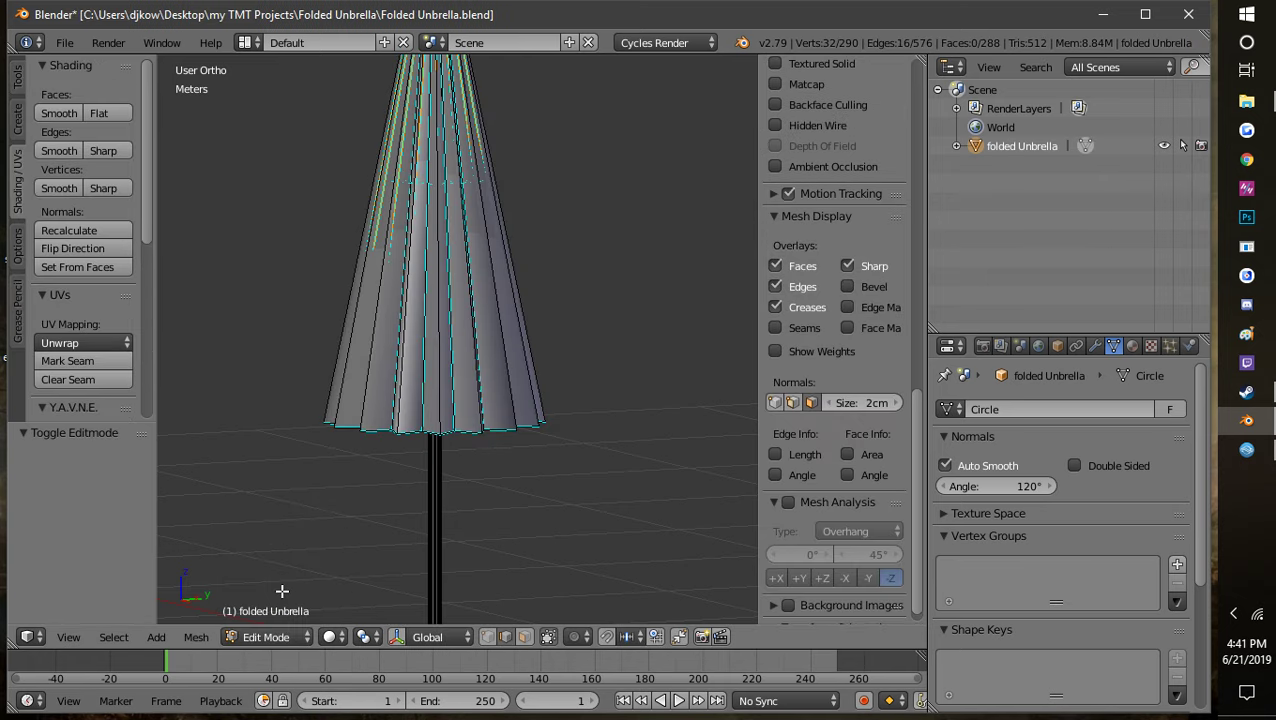
scroll(444, 424, up, 3)
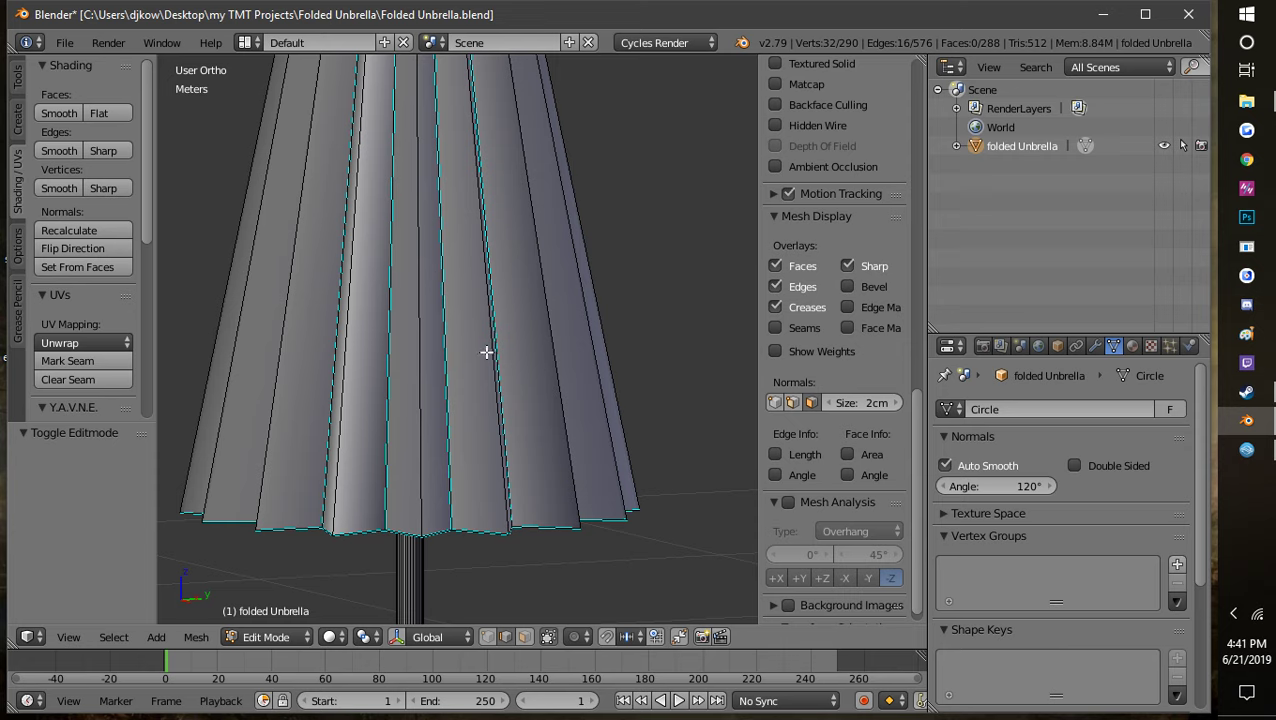
ctrl+scroll(436, 404, up, 5)
middle_drag(301, 393, 273, 396)
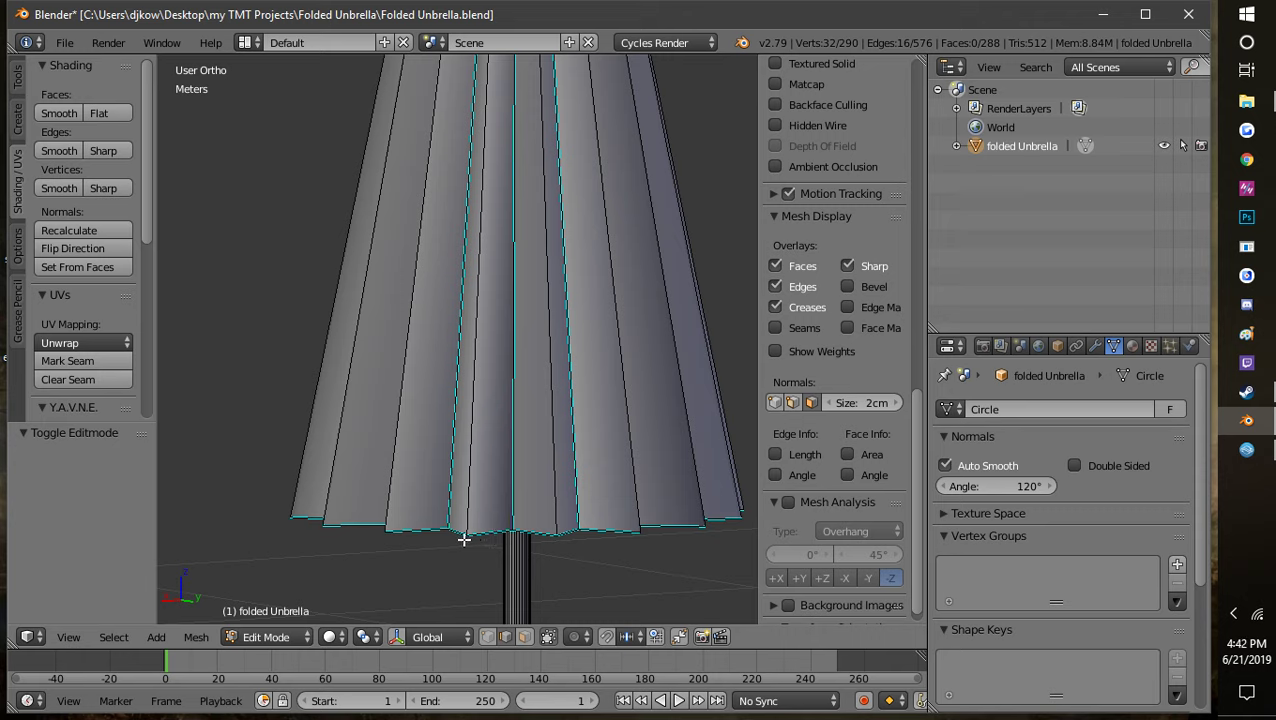
shift+middle_drag(590, 564, 521, 553)
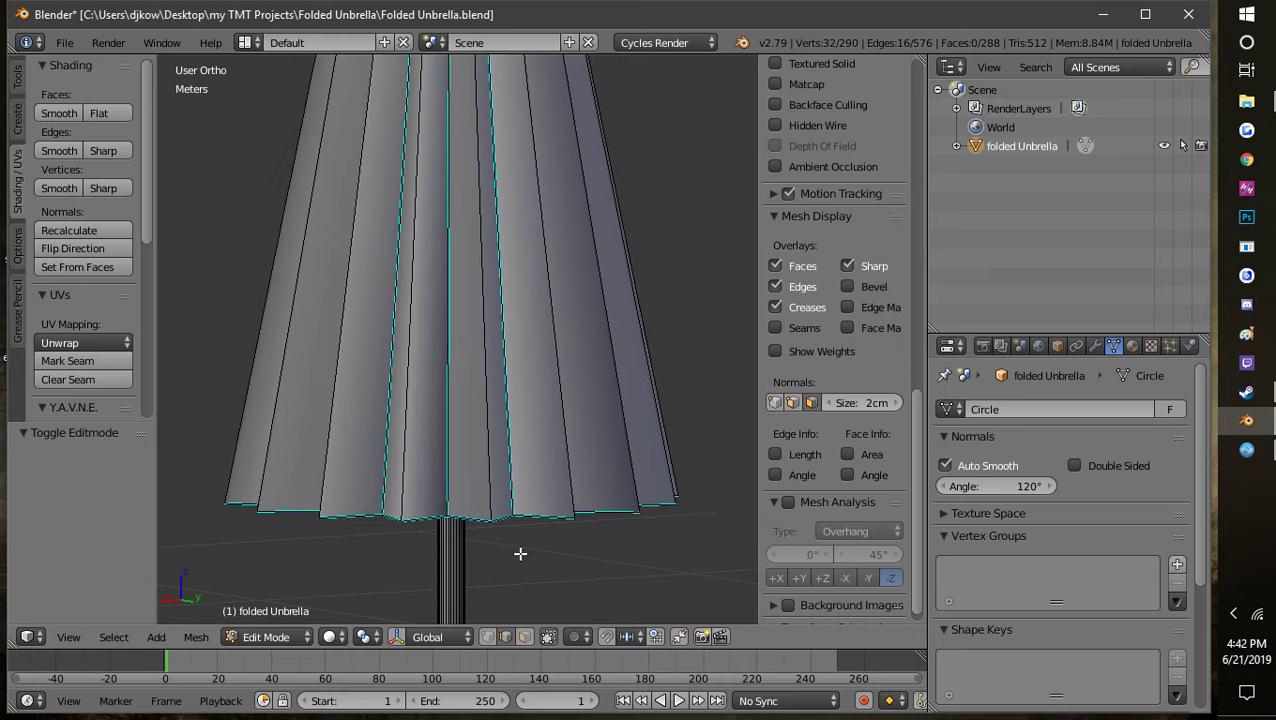
middle_drag(415, 524, 459, 419)
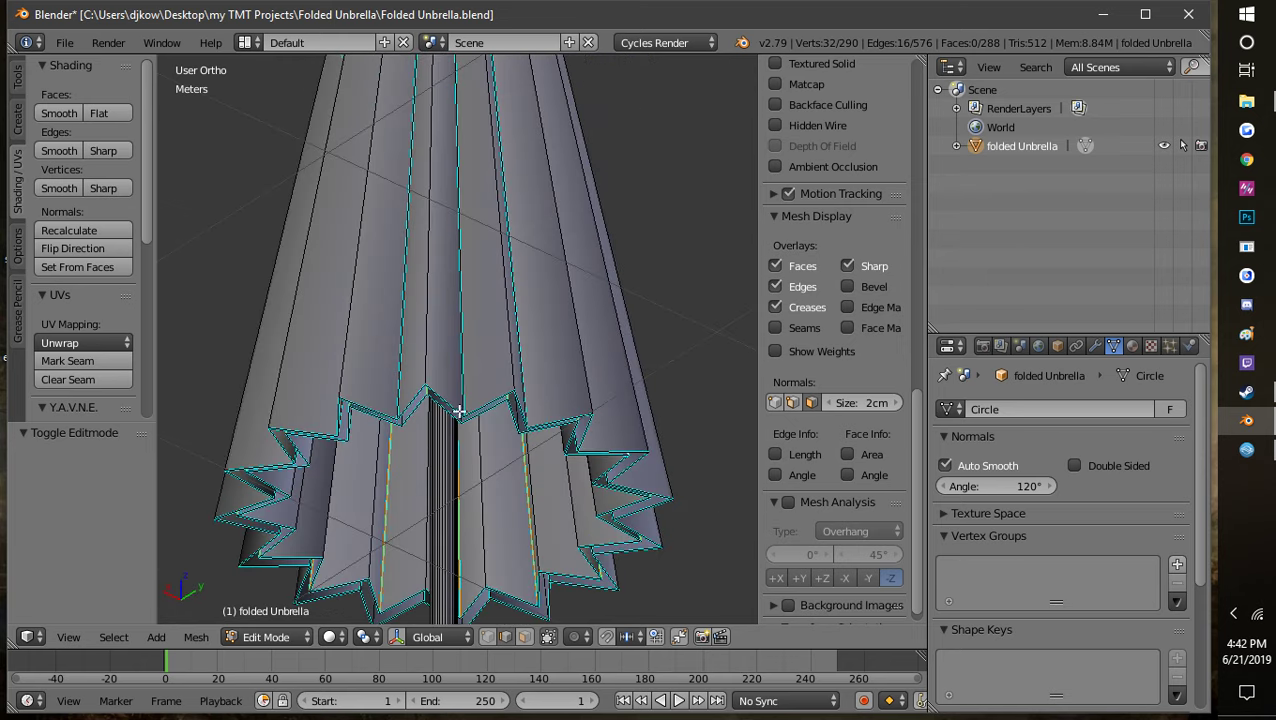
middle_drag(521, 248, 493, 565)
shift+middle_drag(490, 283, 453, 460)
scroll(503, 375, up, 10)
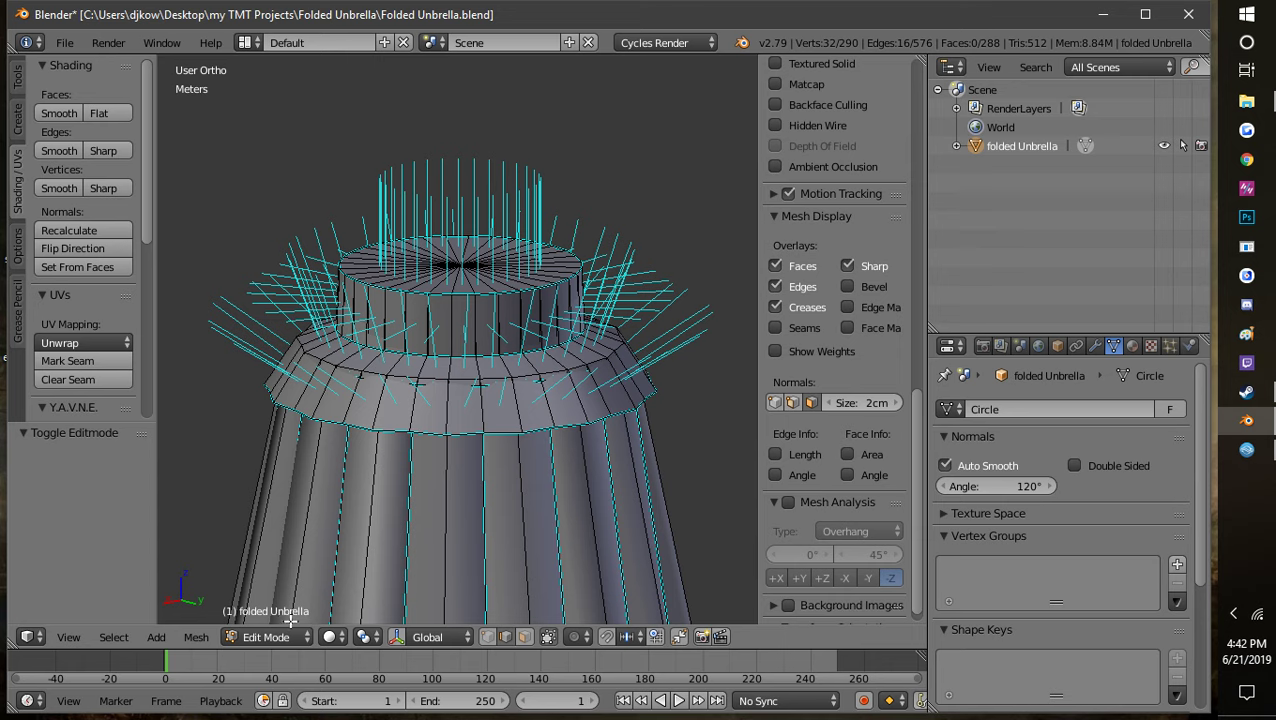
Step: Zoom in and out on the umbrella mesh with the mode menu open
click(255, 636)
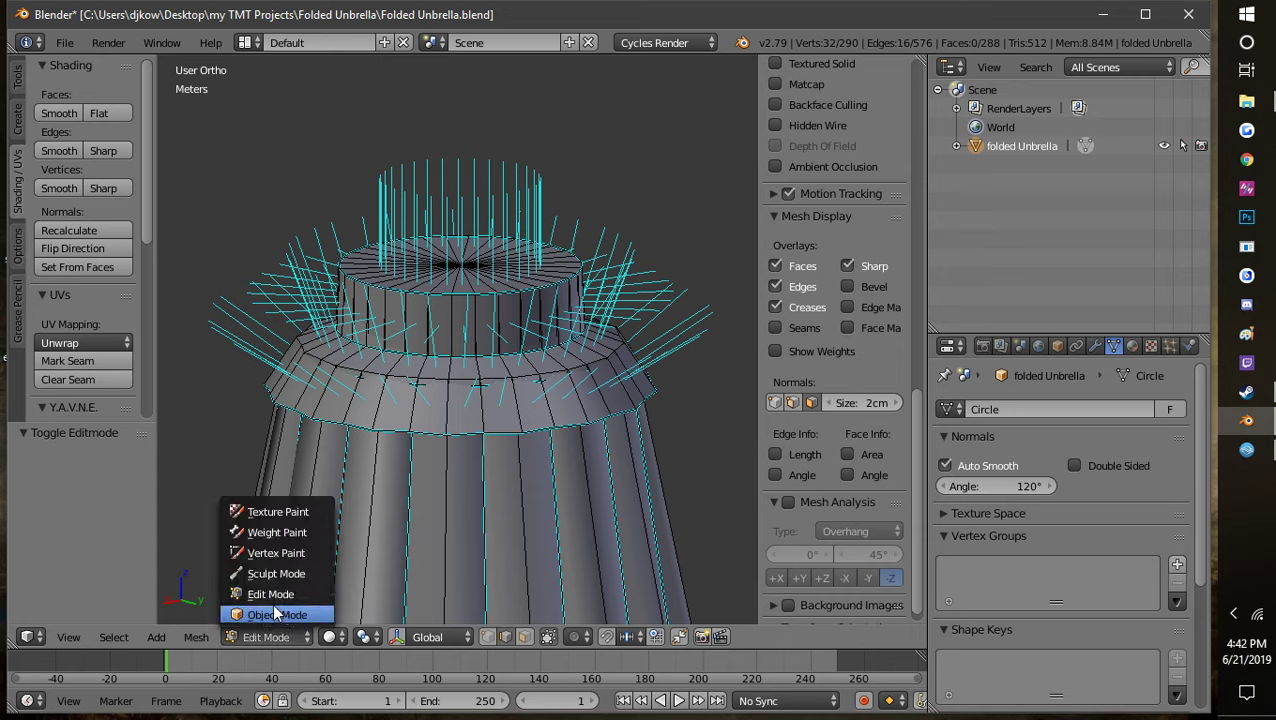
scroll(549, 390, down, 5)
scroll(551, 351, down, 6)
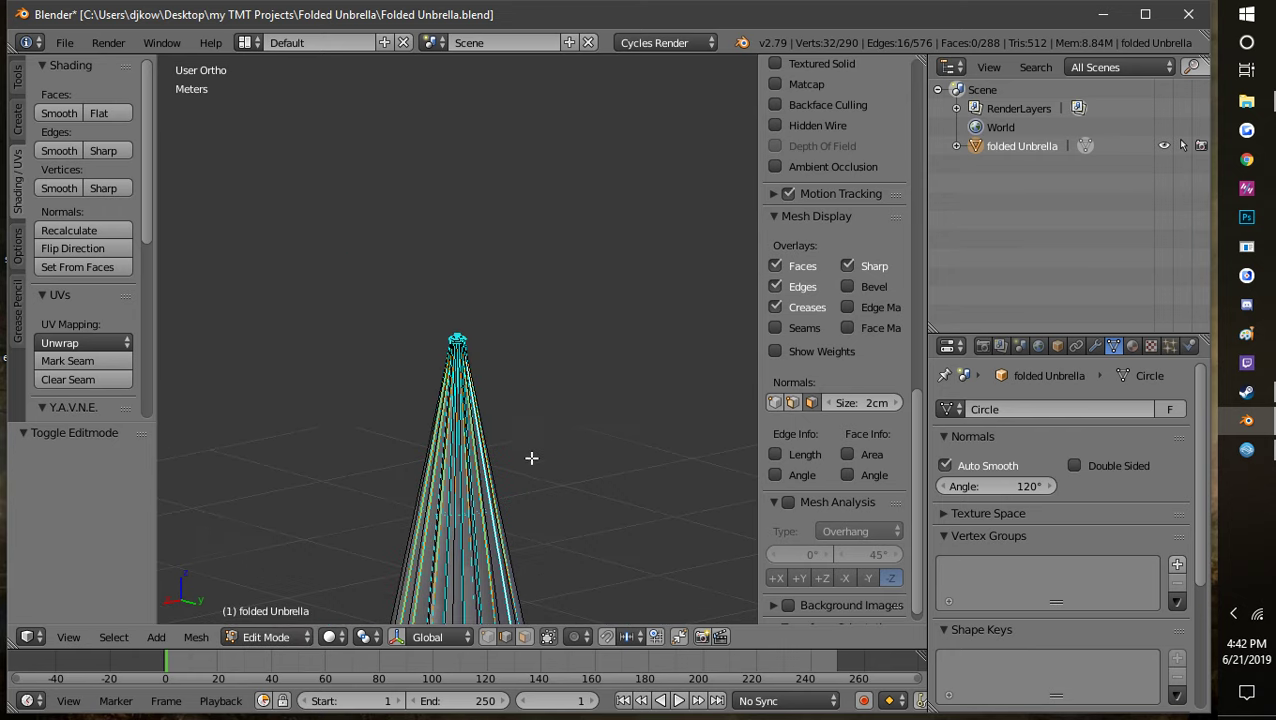
scroll(470, 350, up, 10)
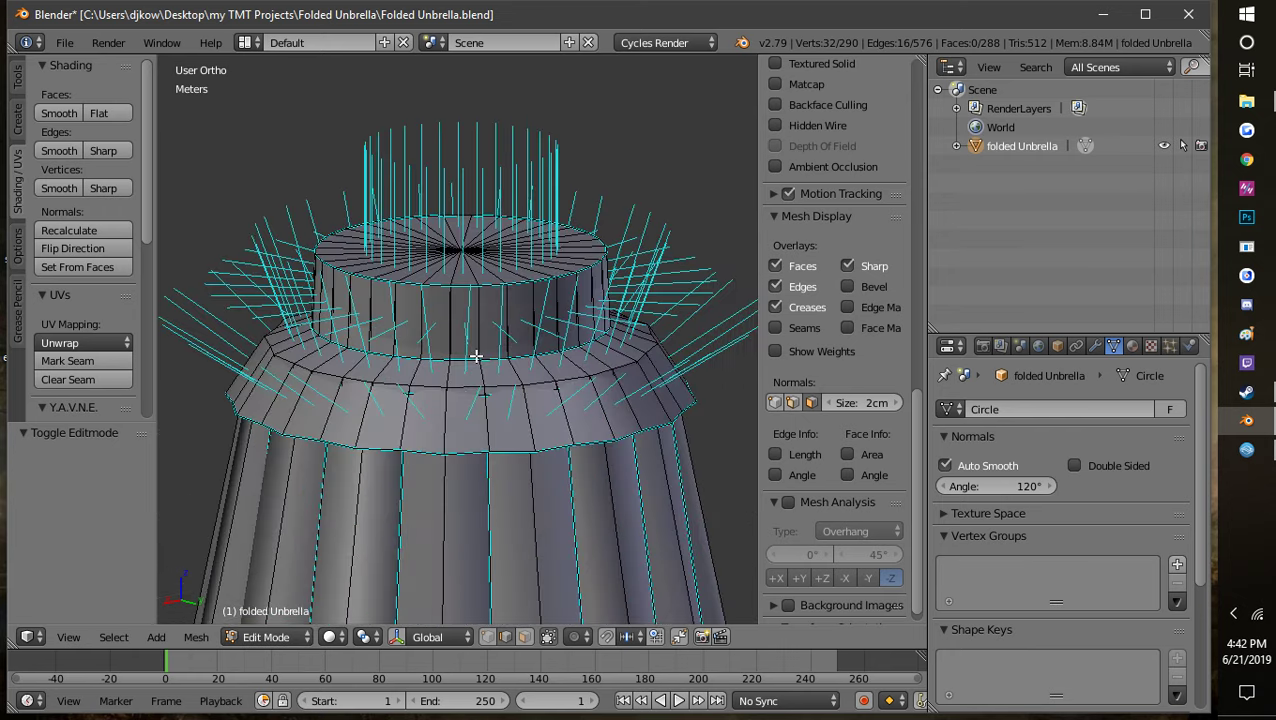
click(247, 639)
Step: Return the umbrella to Object Mode and view the whole pleated canopy and shaft
click(263, 615)
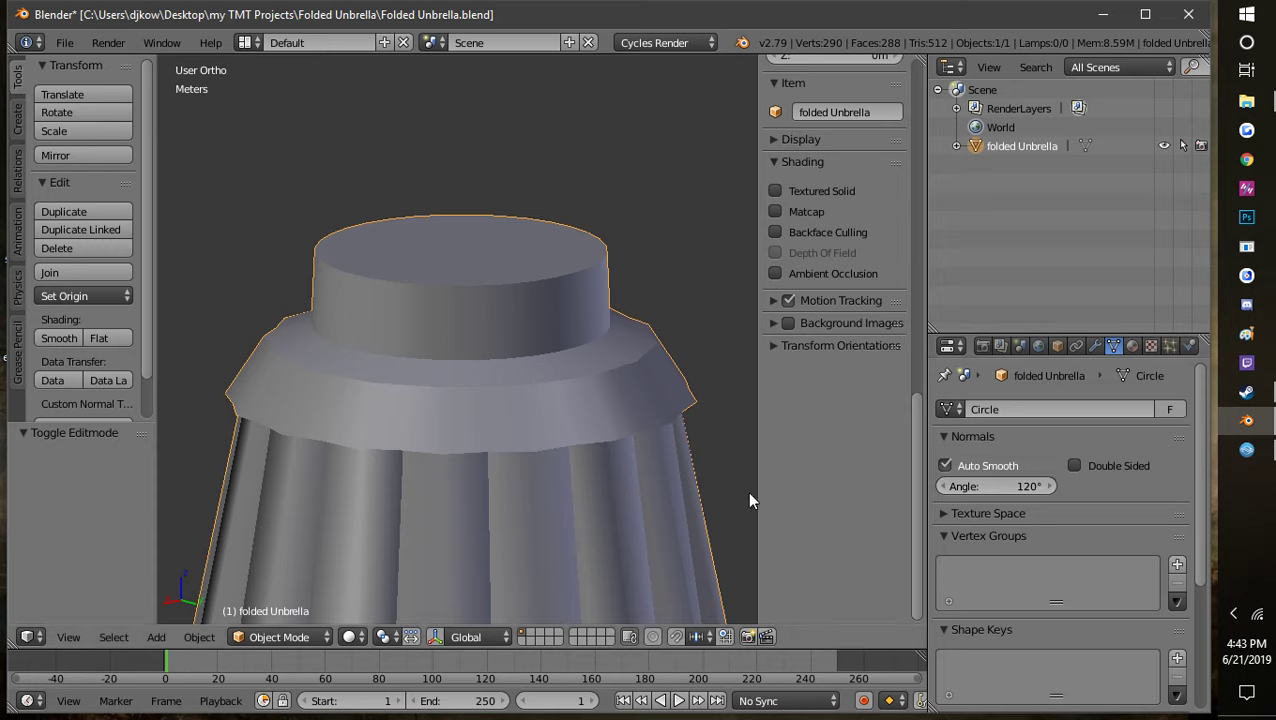
scroll(647, 352, down, 1)
scroll(647, 358, down, 2)
middle_drag(598, 367, 517, 331)
scroll(515, 360, down, 1)
shift+middle_drag(515, 413, 484, 273)
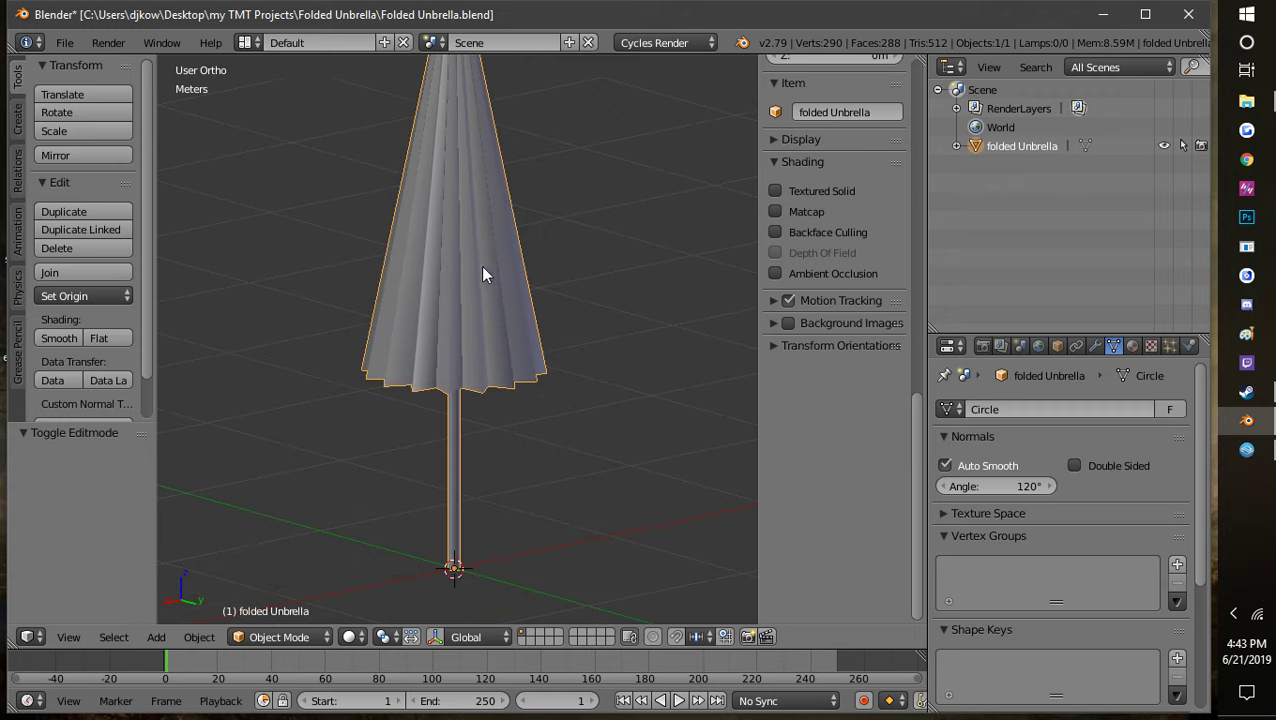
middle_drag(404, 461, 495, 472)
click(272, 637)
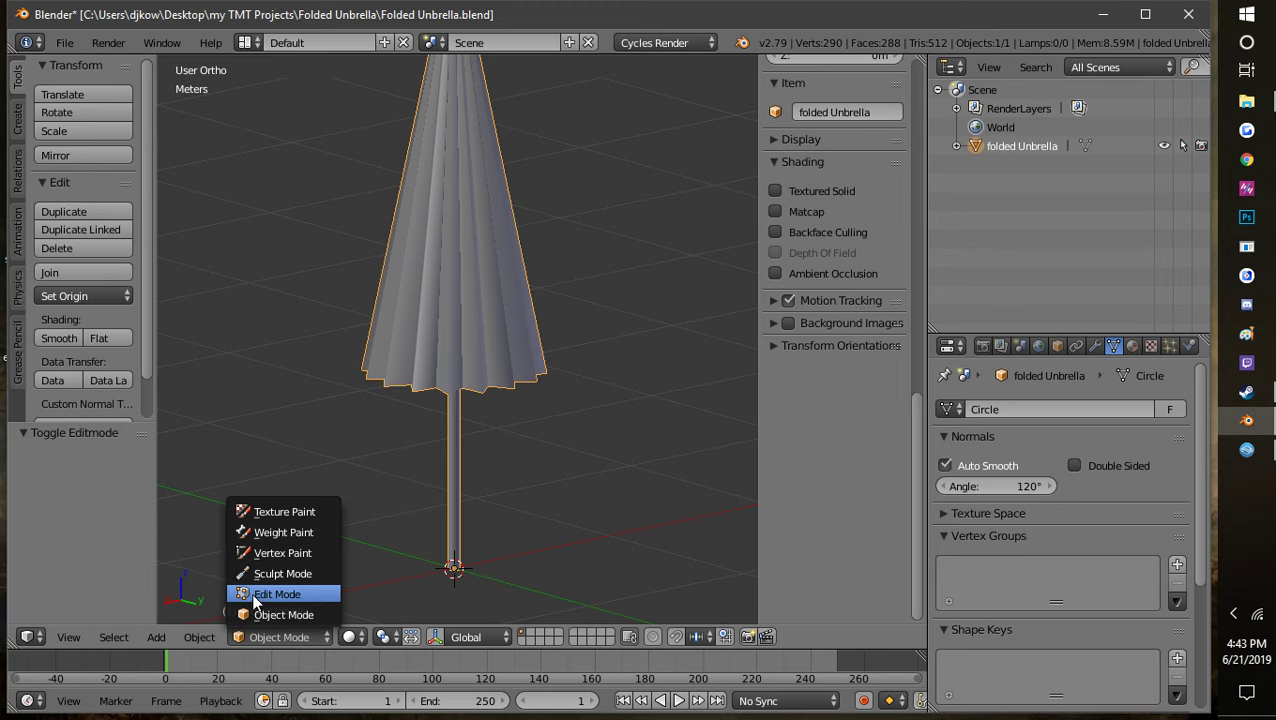
Step: Switch the umbrella into Edit Mode and zoom in on its handle and origin
click(278, 592)
scroll(522, 443, down, 2)
shift+middle_drag(521, 476, 550, 273)
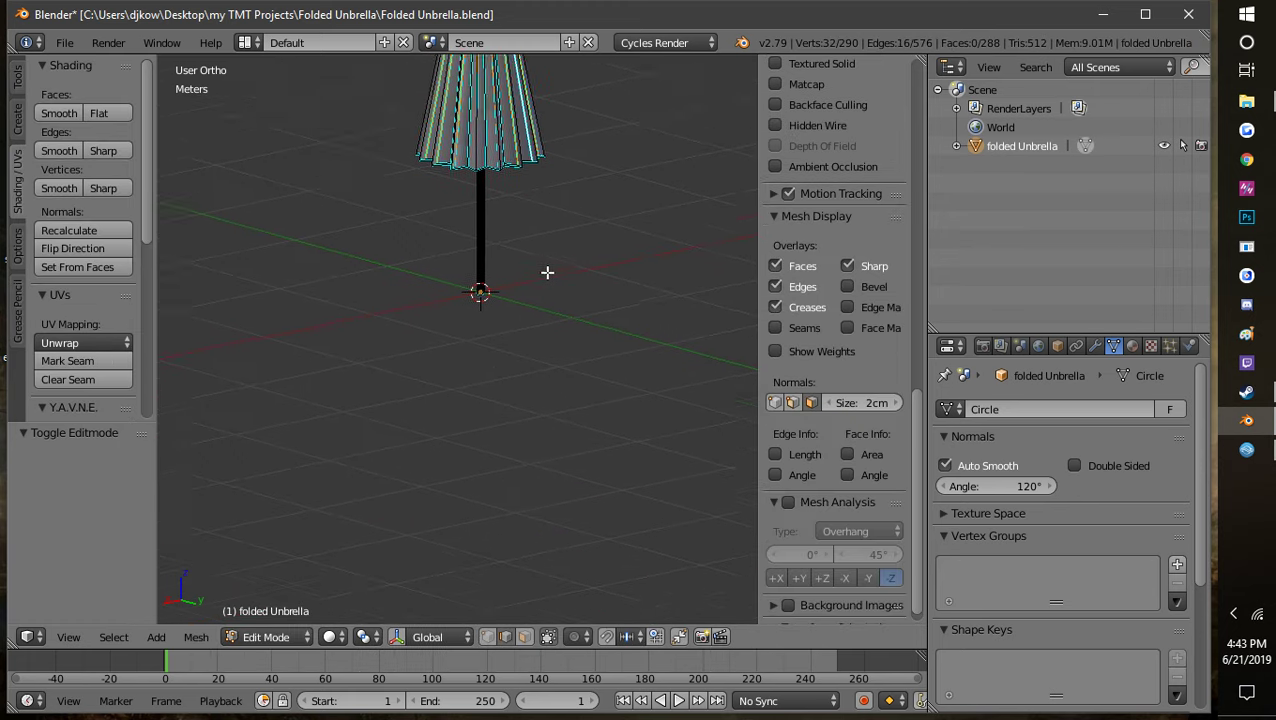
scroll(556, 278, up, 1)
scroll(562, 284, up, 5)
scroll(409, 573, down, 3)
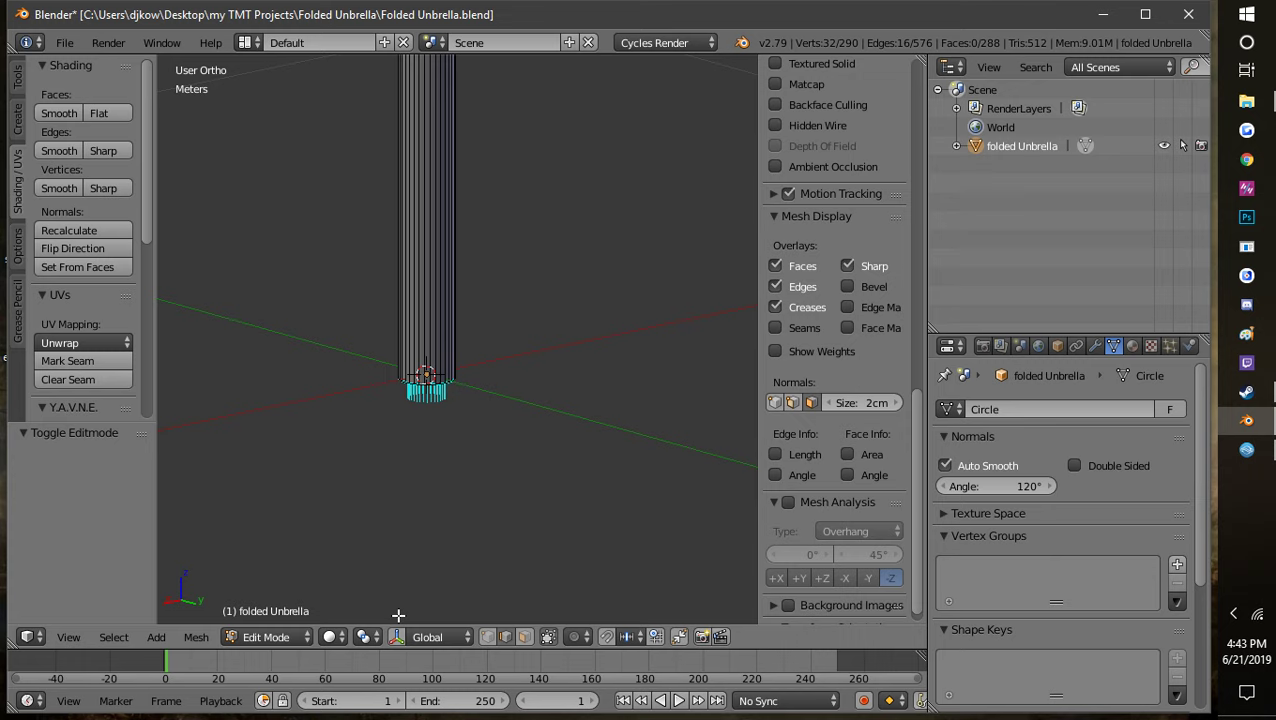
Step: Frame the whole umbrella, look up at the canopy's underside, then bring up the File menu
scroll(490, 465, down, 10)
shift+middle_drag(496, 180, 501, 379)
middle_drag(496, 484, 518, 521)
scroll(516, 339, up, 5)
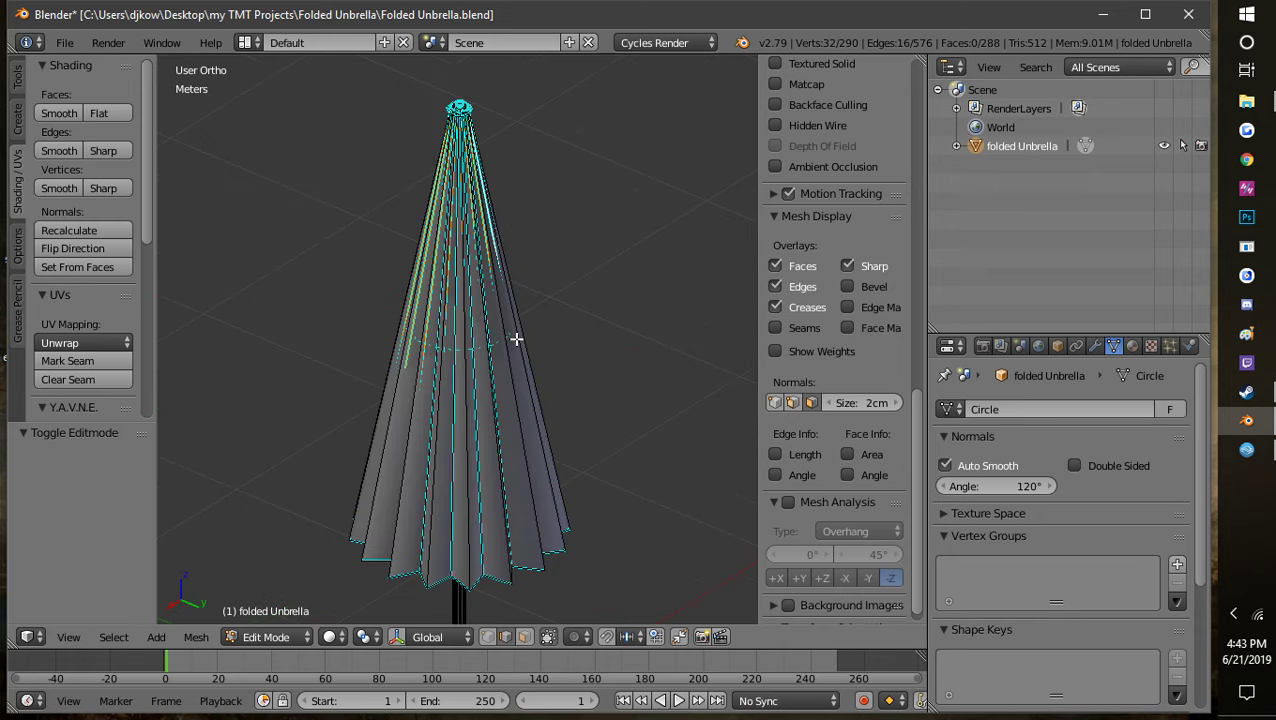
scroll(516, 339, down, 4)
shift+middle_drag(513, 359, 517, 409)
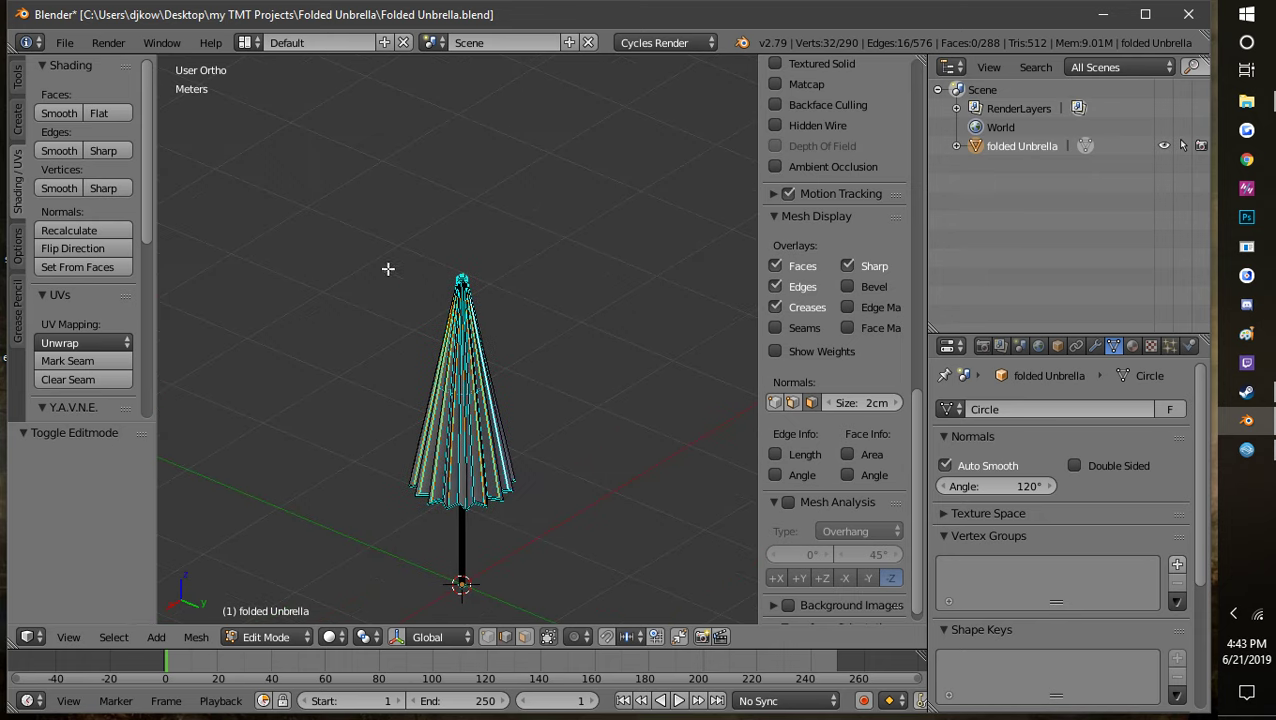
click(62, 43)
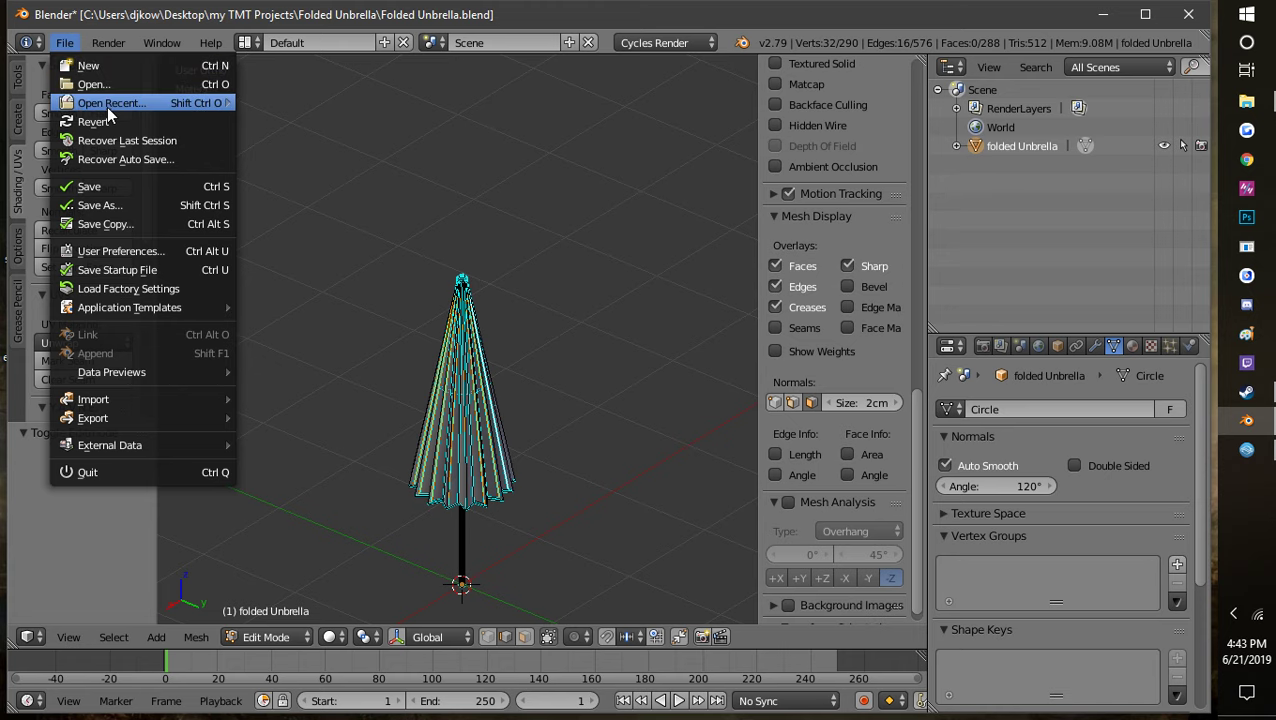
Step: Open 4 man tube.blend and orbit to view the flat plane from above
click(435, 310)
scroll(545, 370, down, 1)
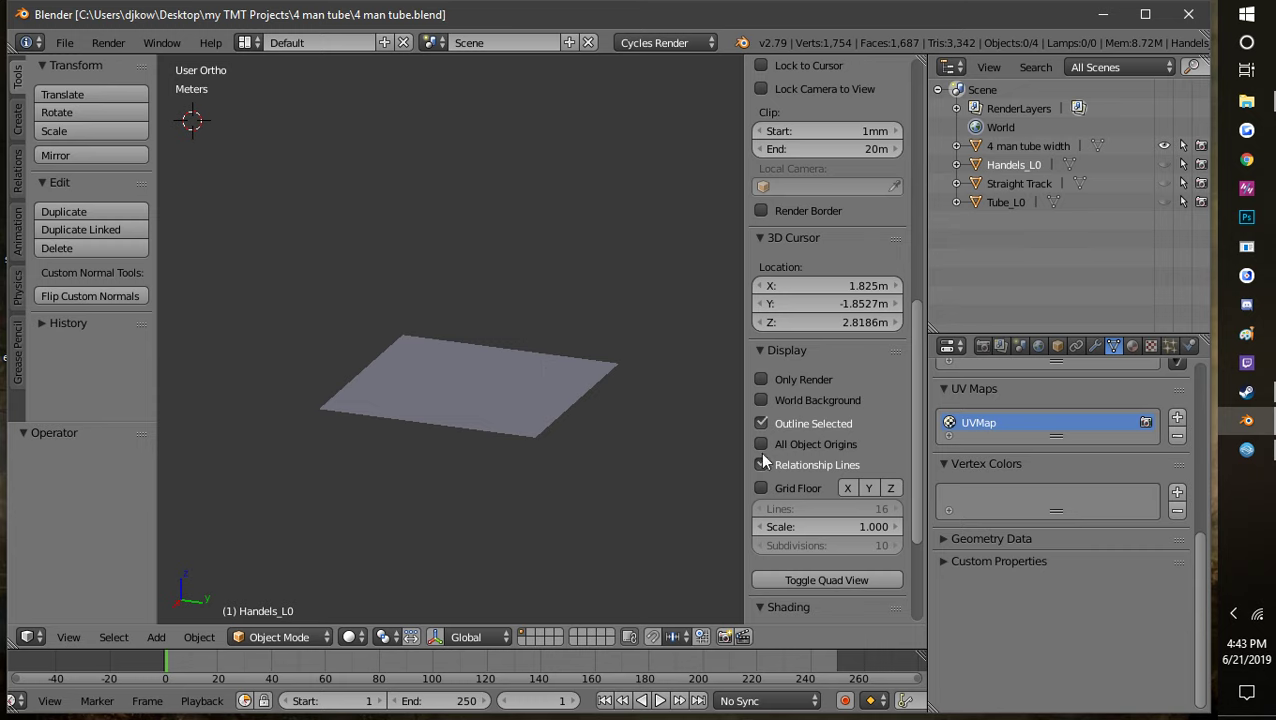
scroll(1035, 446, up, 5)
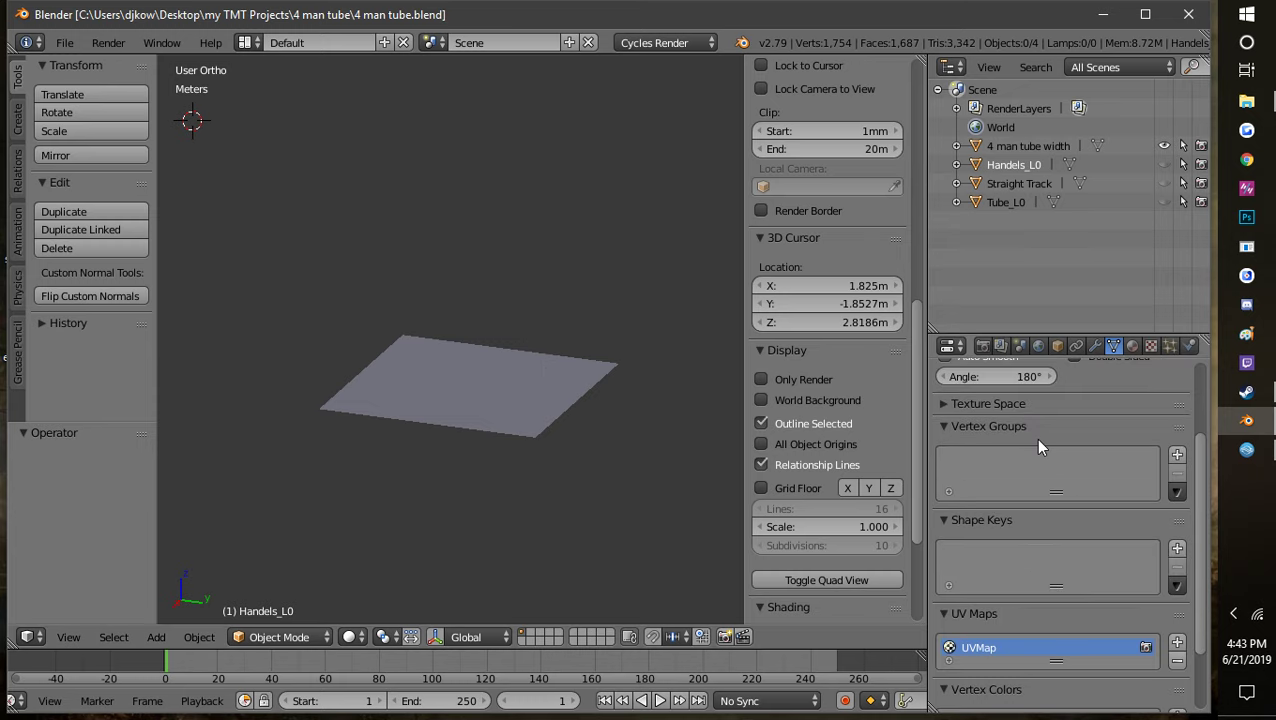
scroll(1035, 438, up, 3)
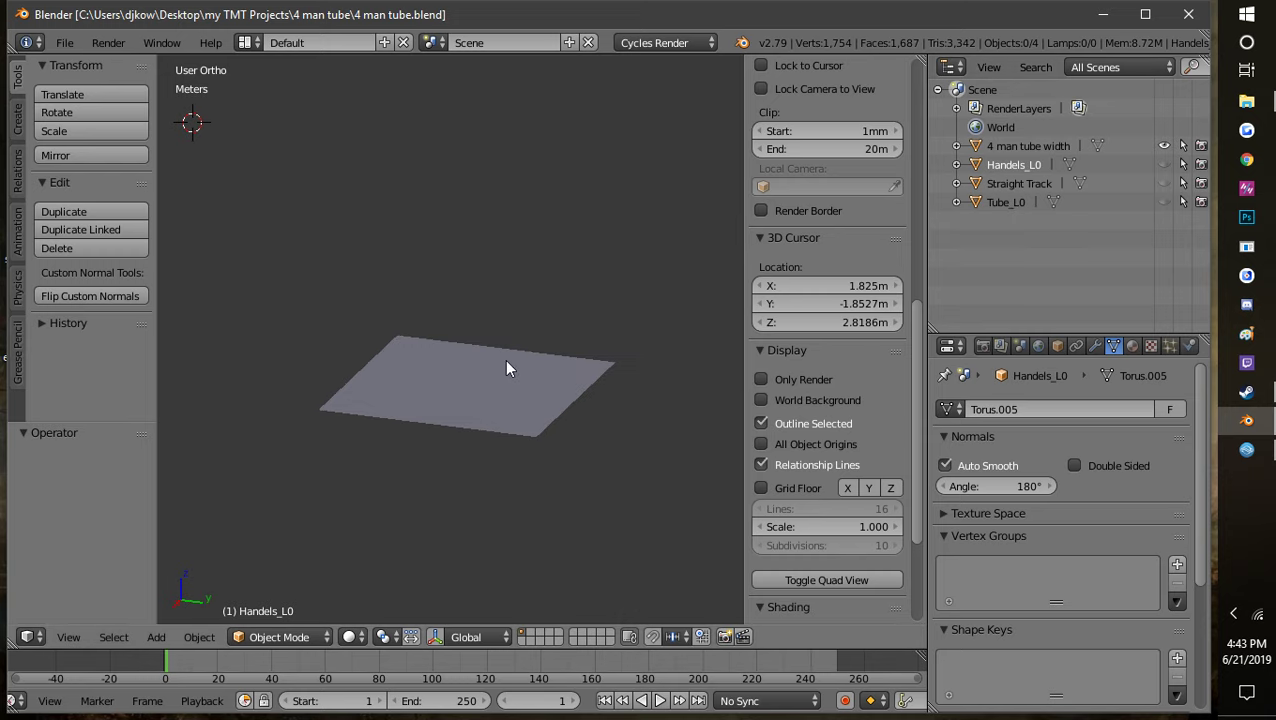
middle_drag(508, 365, 527, 391)
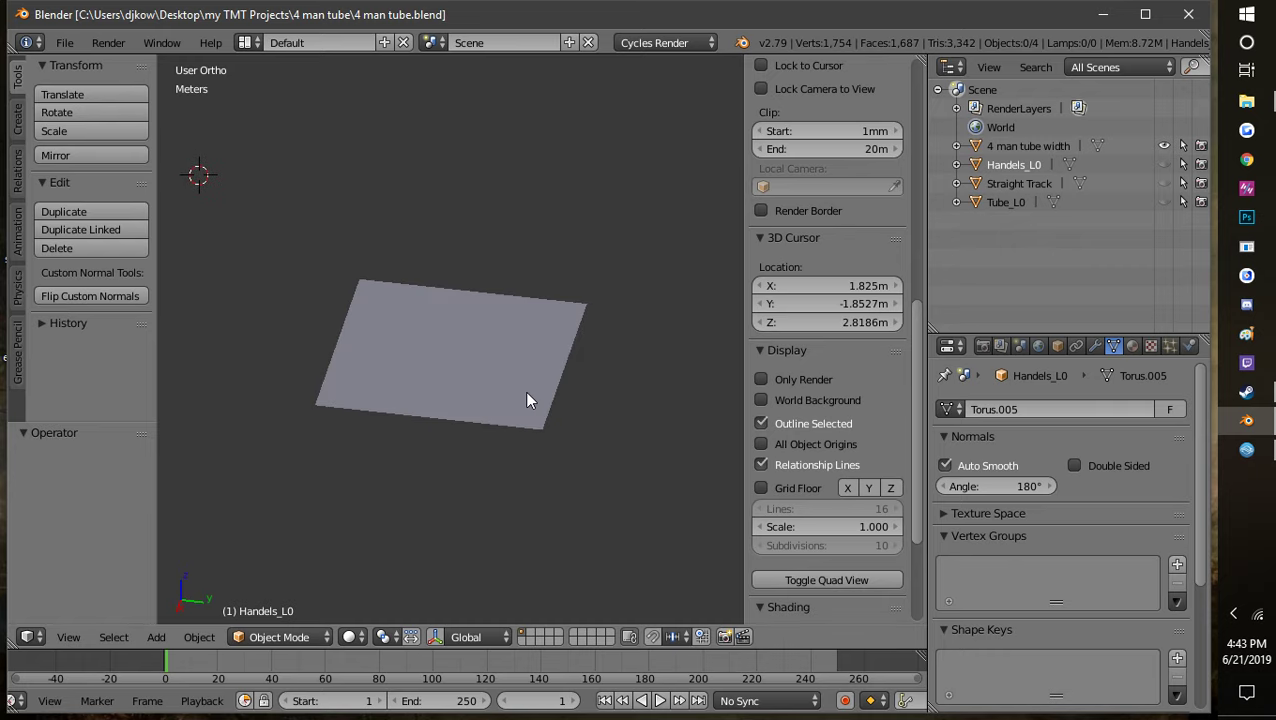
middle_drag(436, 453, 477, 437)
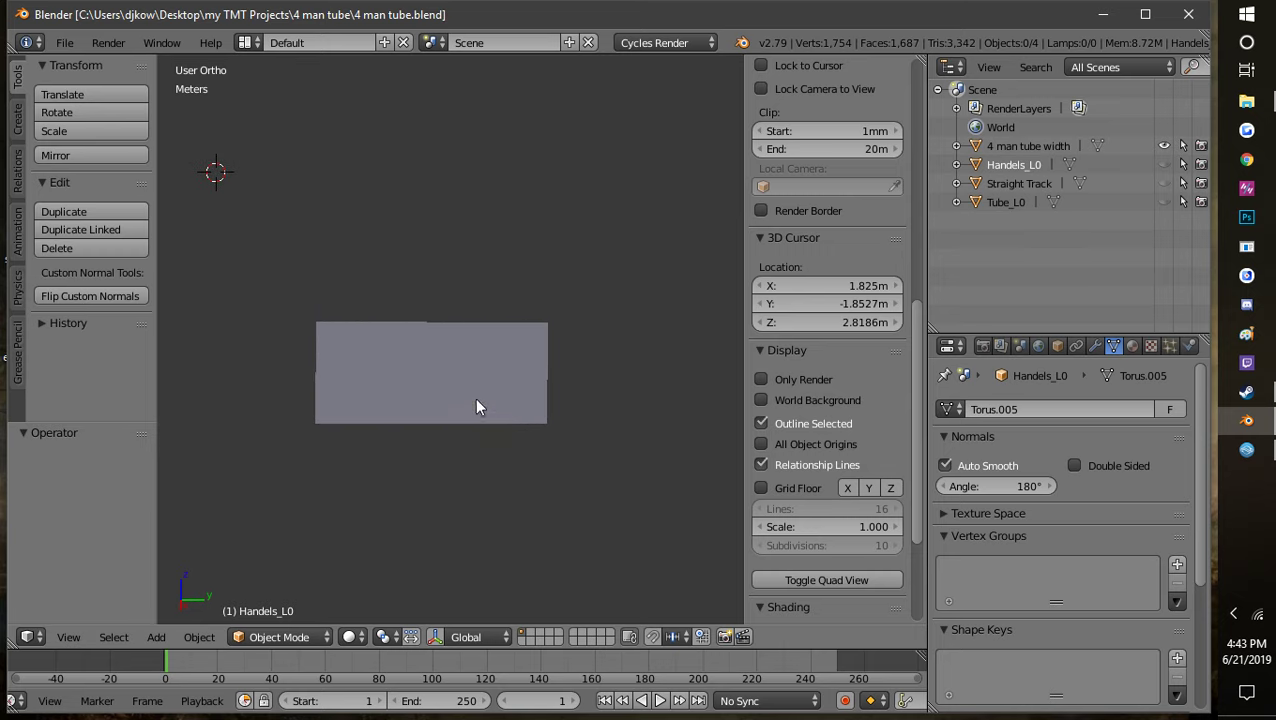
scroll(475, 398, up, 1)
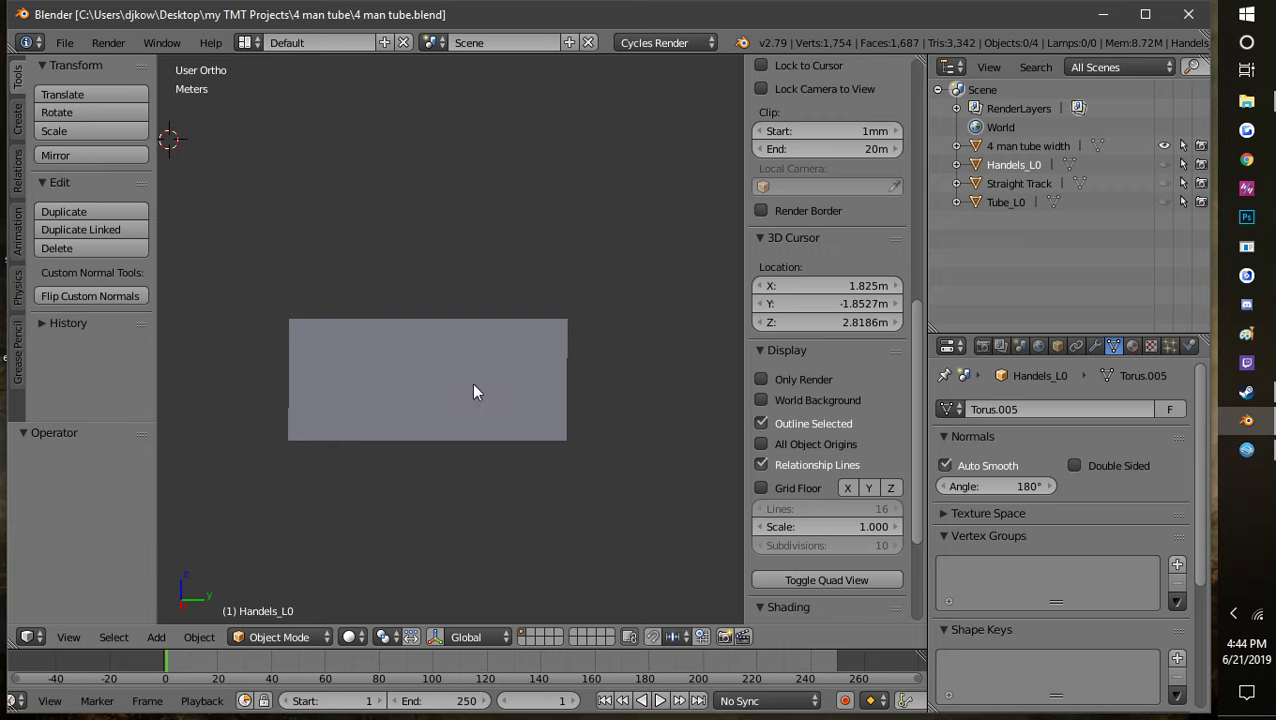
scroll(474, 392, down, 1)
scroll(437, 394, up, 1)
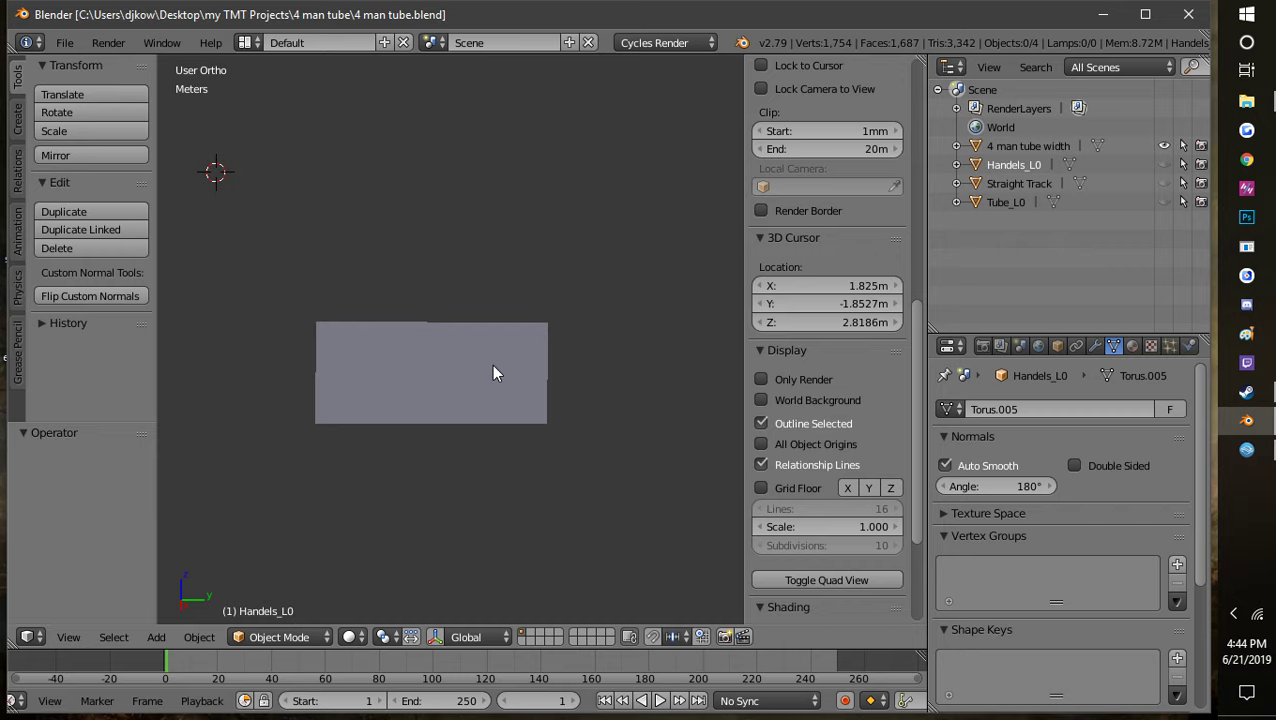
scroll(491, 373, up, 1)
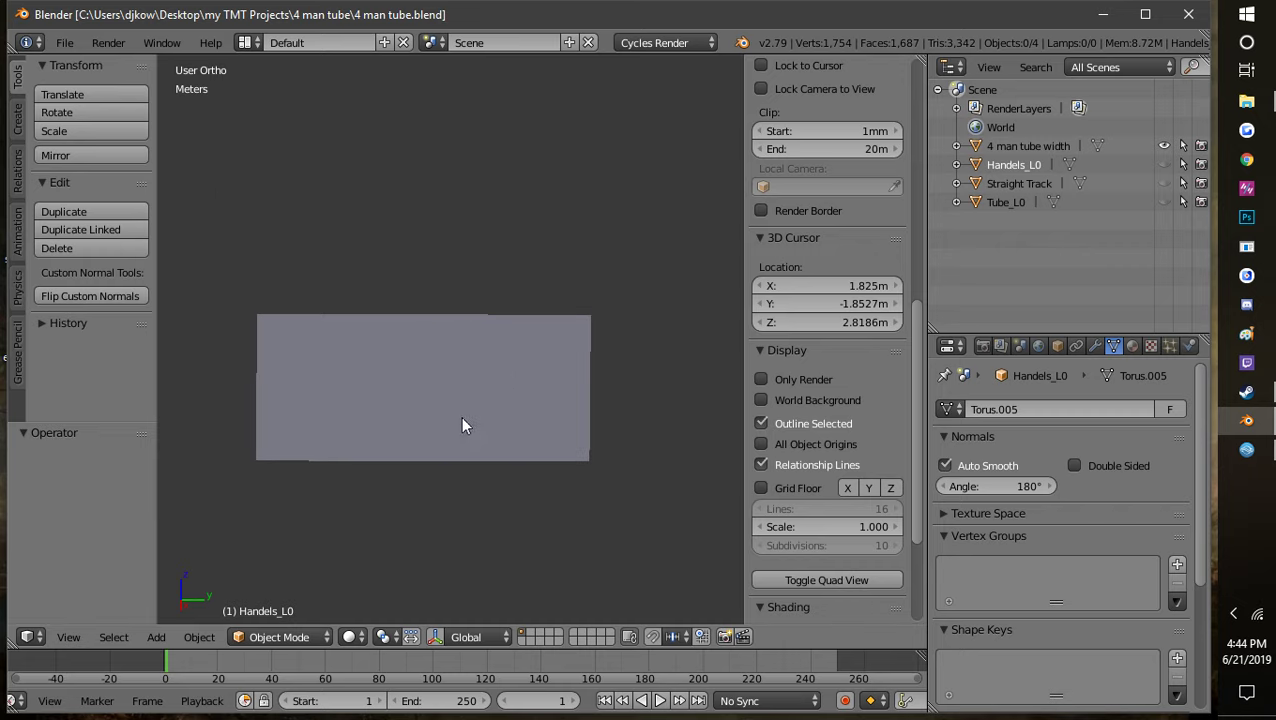
scroll(519, 382, down, 1)
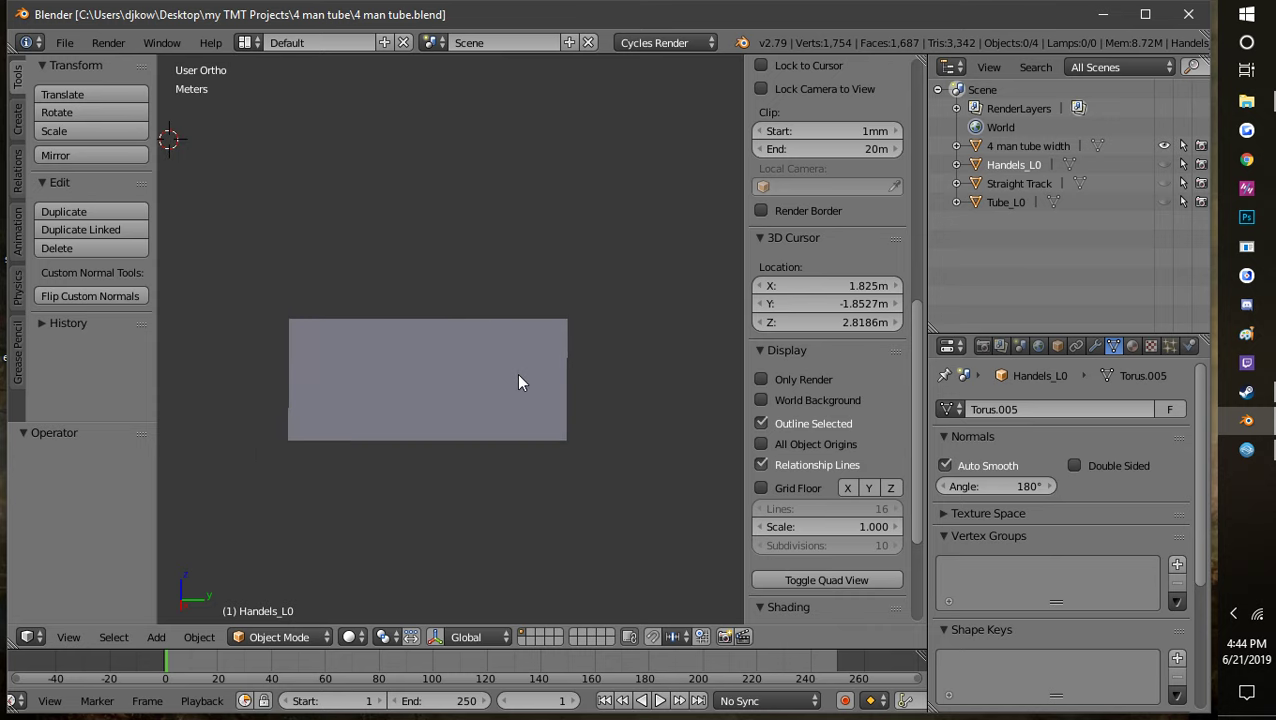
Step: Select the 4 man tube width plane, reset the 3D cursor to the origin, and unhide Tube_L0
right_click(465, 393)
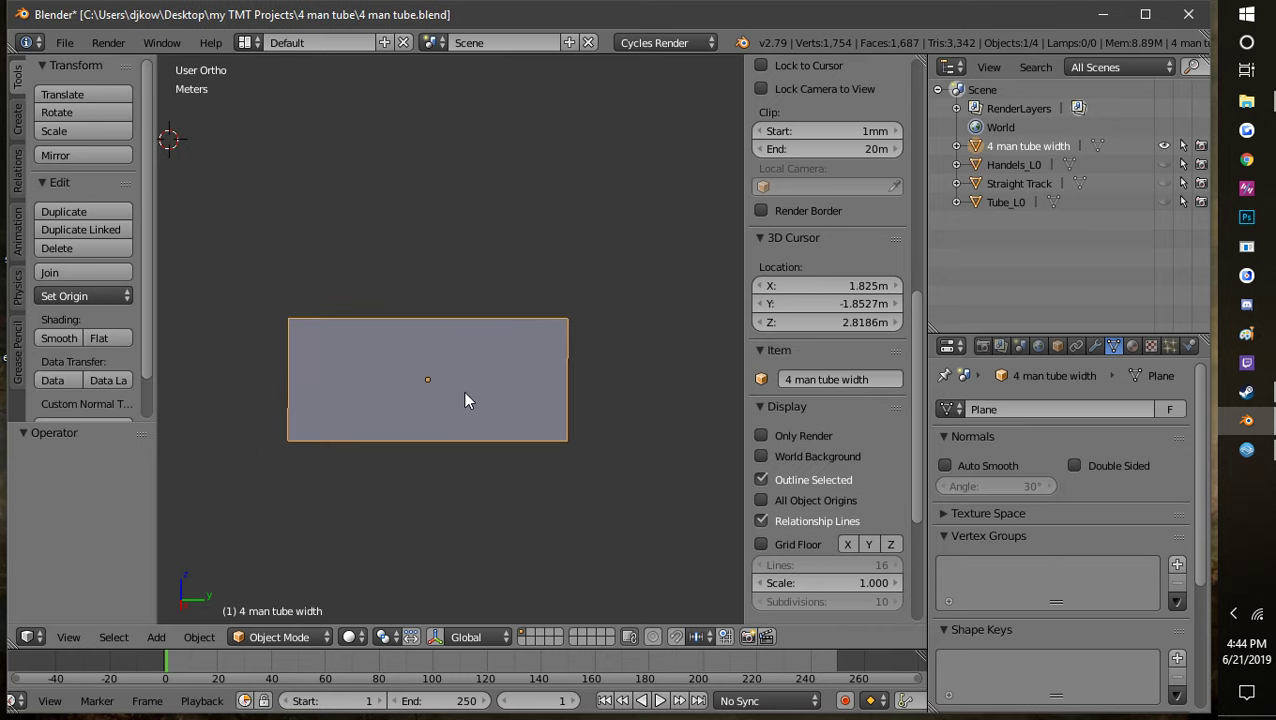
scroll(797, 508, down, 6)
scroll(797, 508, up, 12)
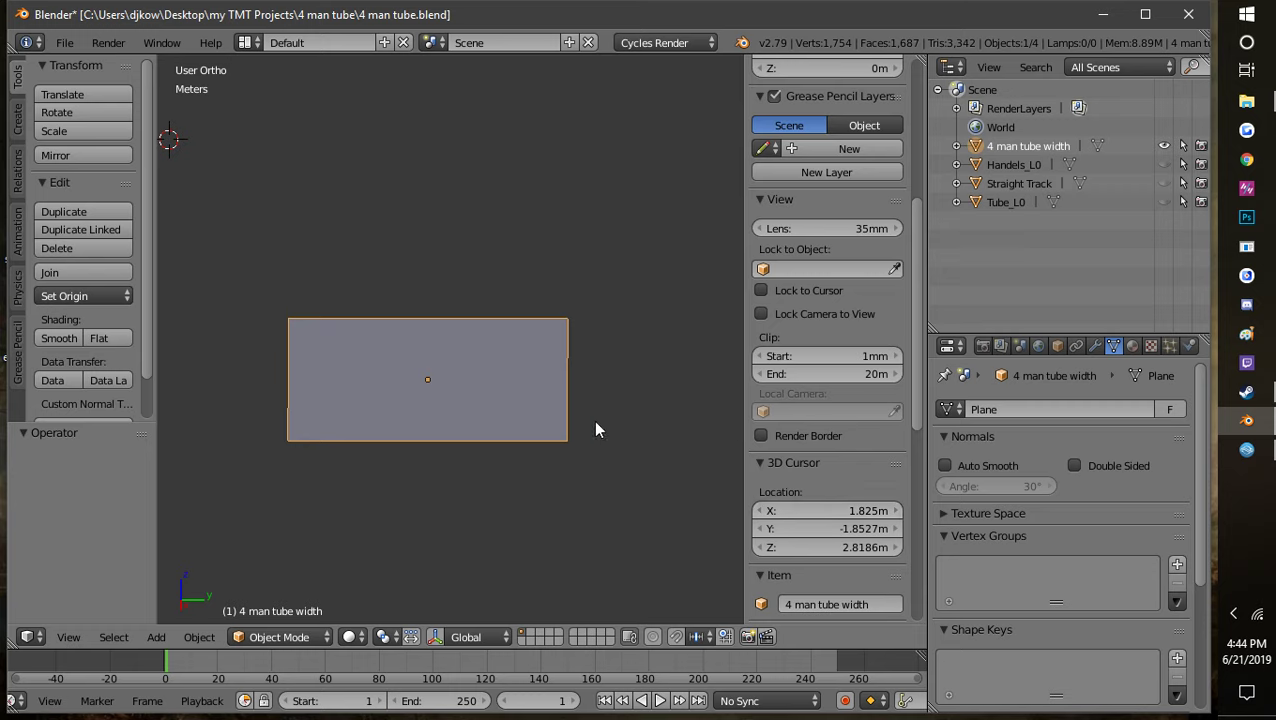
right_click(790, 522)
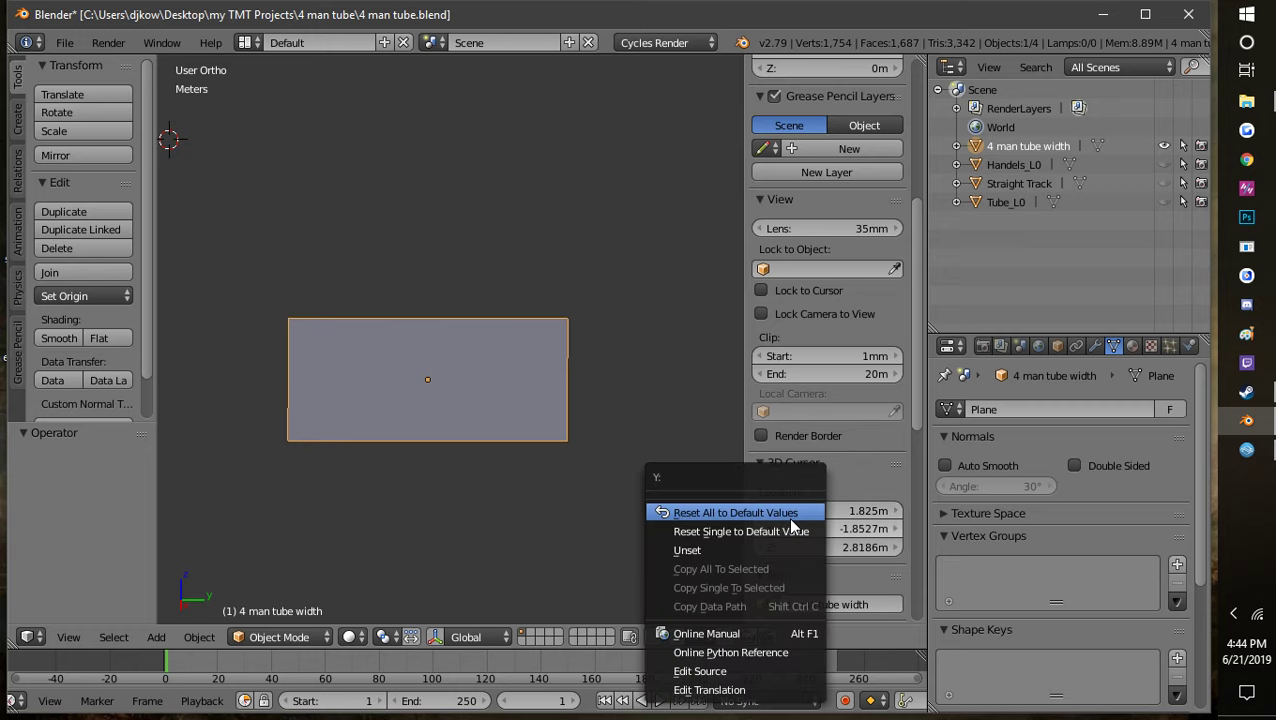
click(791, 516)
scroll(790, 480, up, 8)
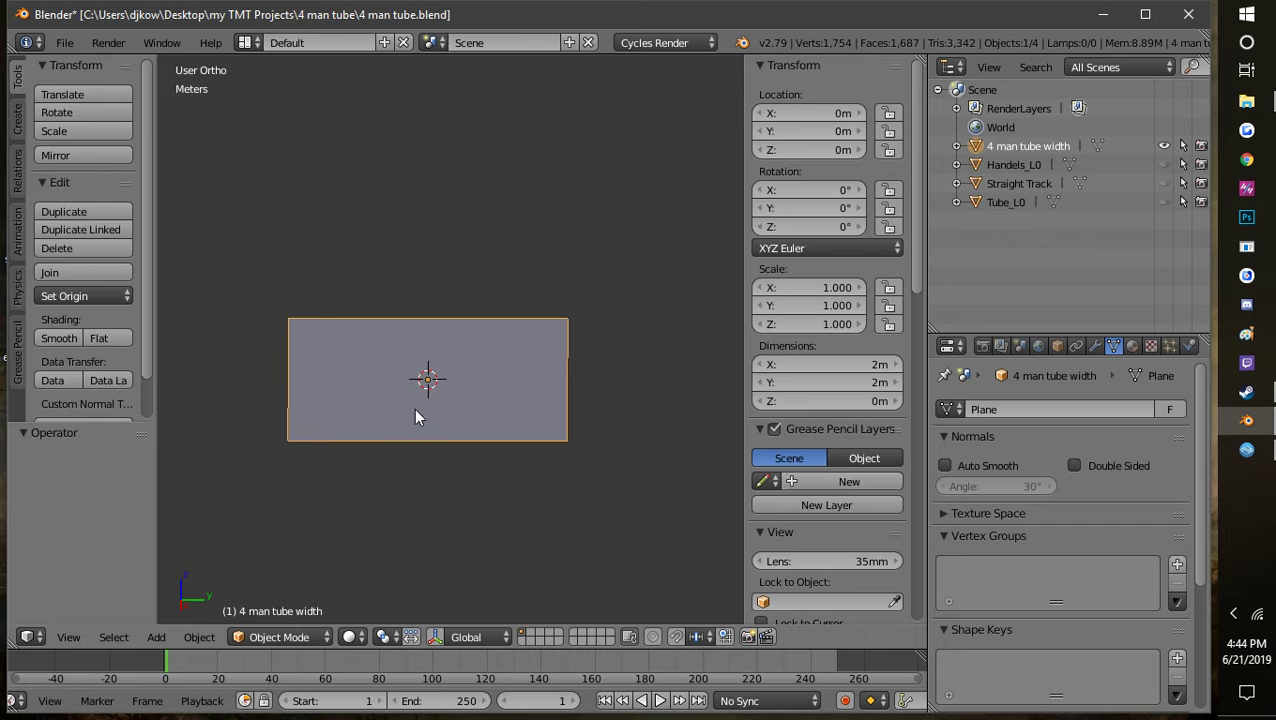
middle_drag(416, 418, 424, 515)
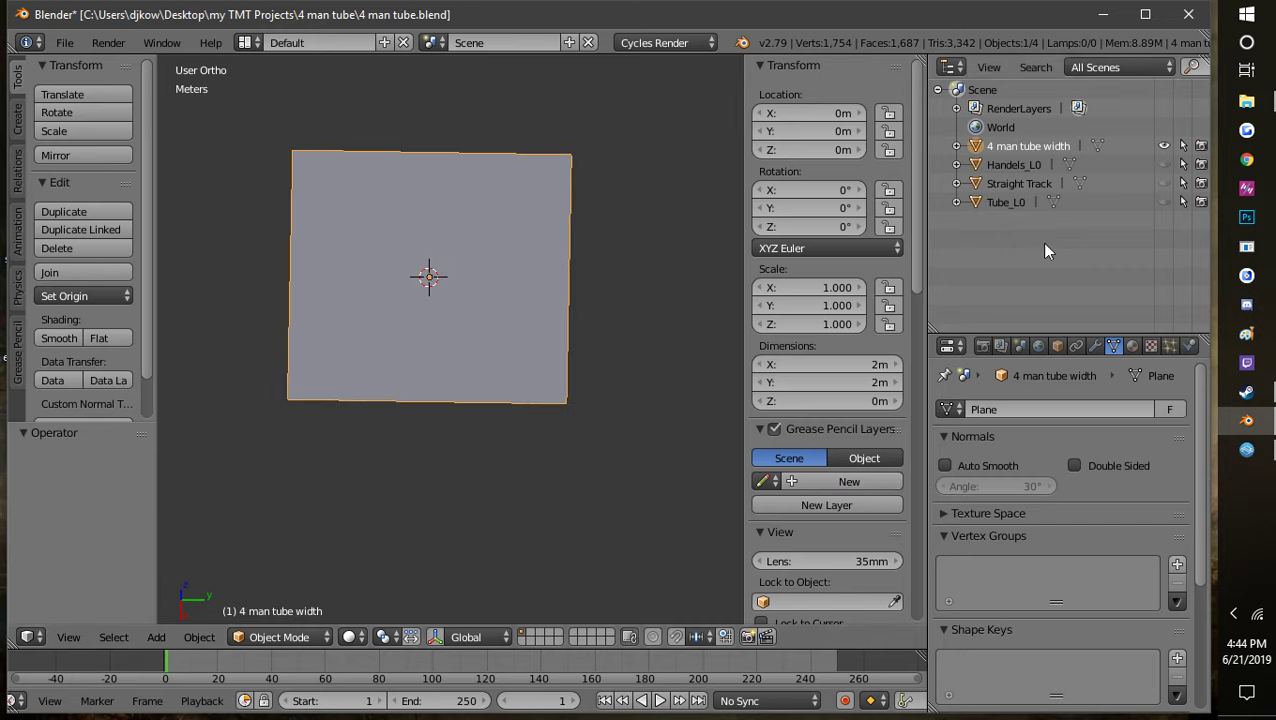
click(1164, 202)
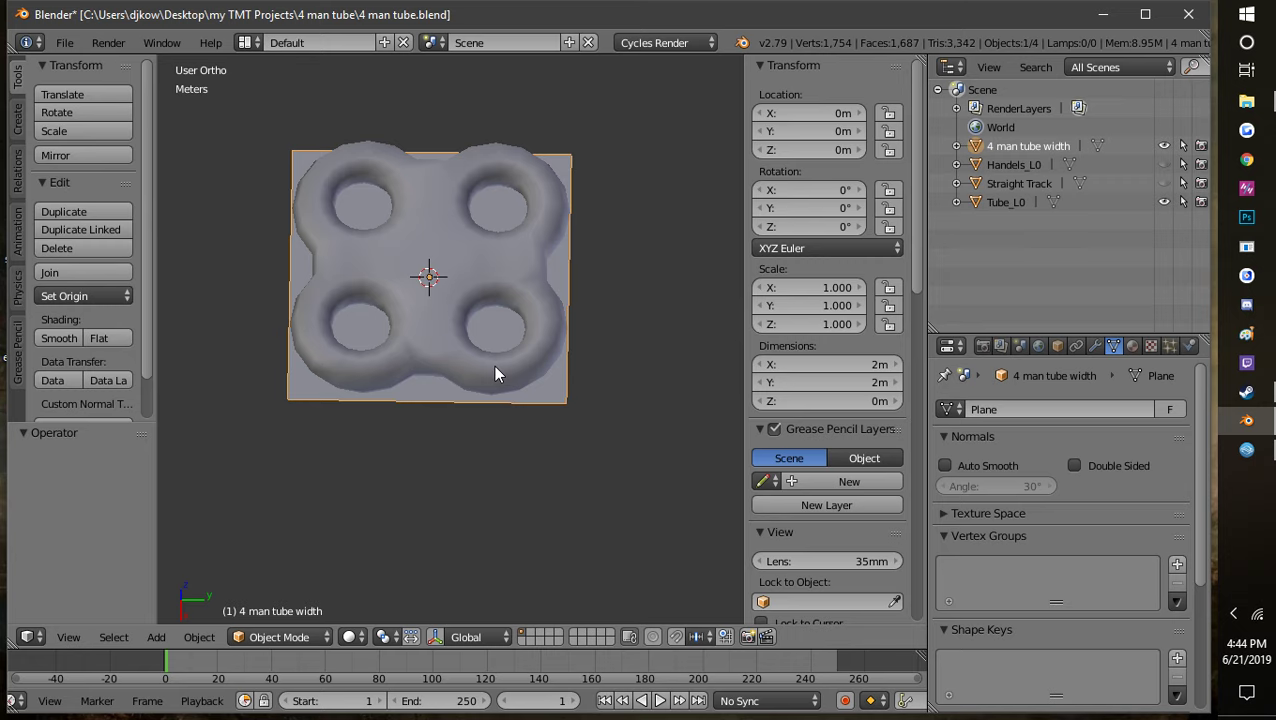
Step: Orbit and zoom around the four-hole Tube_L0 to inspect it from tilted and side views
middle_drag(493, 374, 489, 476)
scroll(490, 472, up, 5)
scroll(484, 468, down, 2)
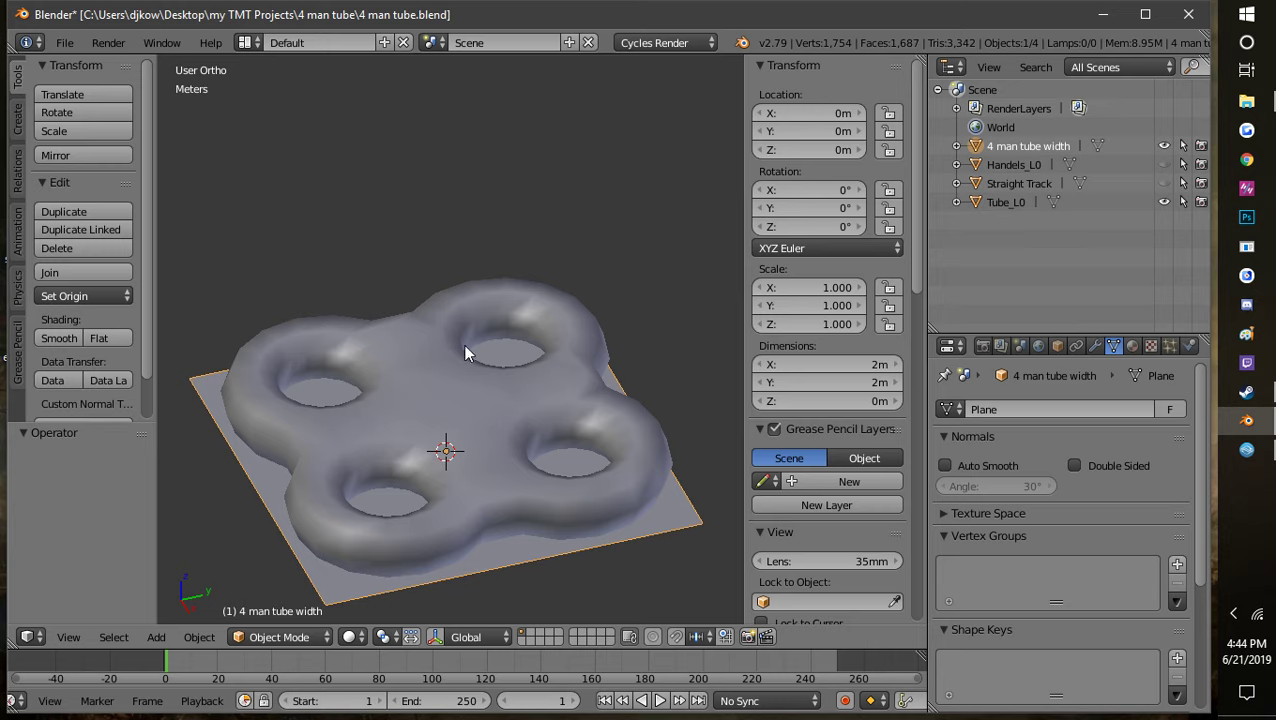
middle_drag(455, 542, 363, 526)
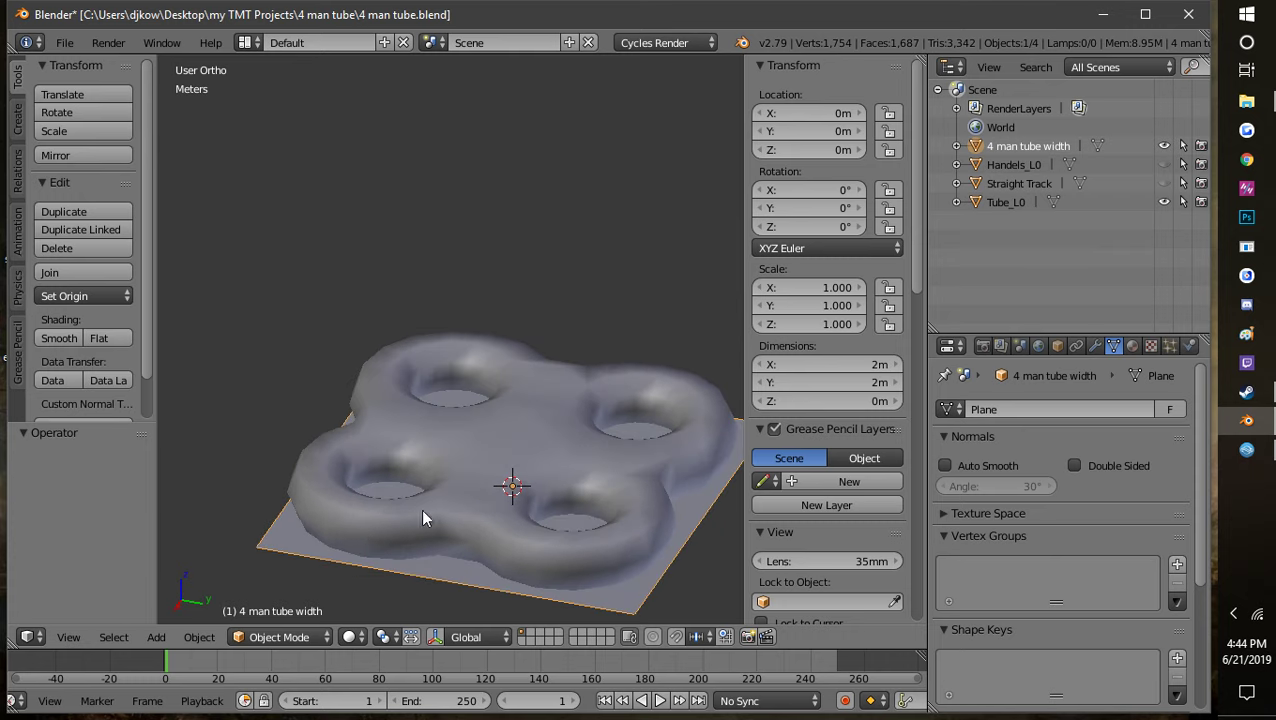
middle_drag(503, 530, 458, 537)
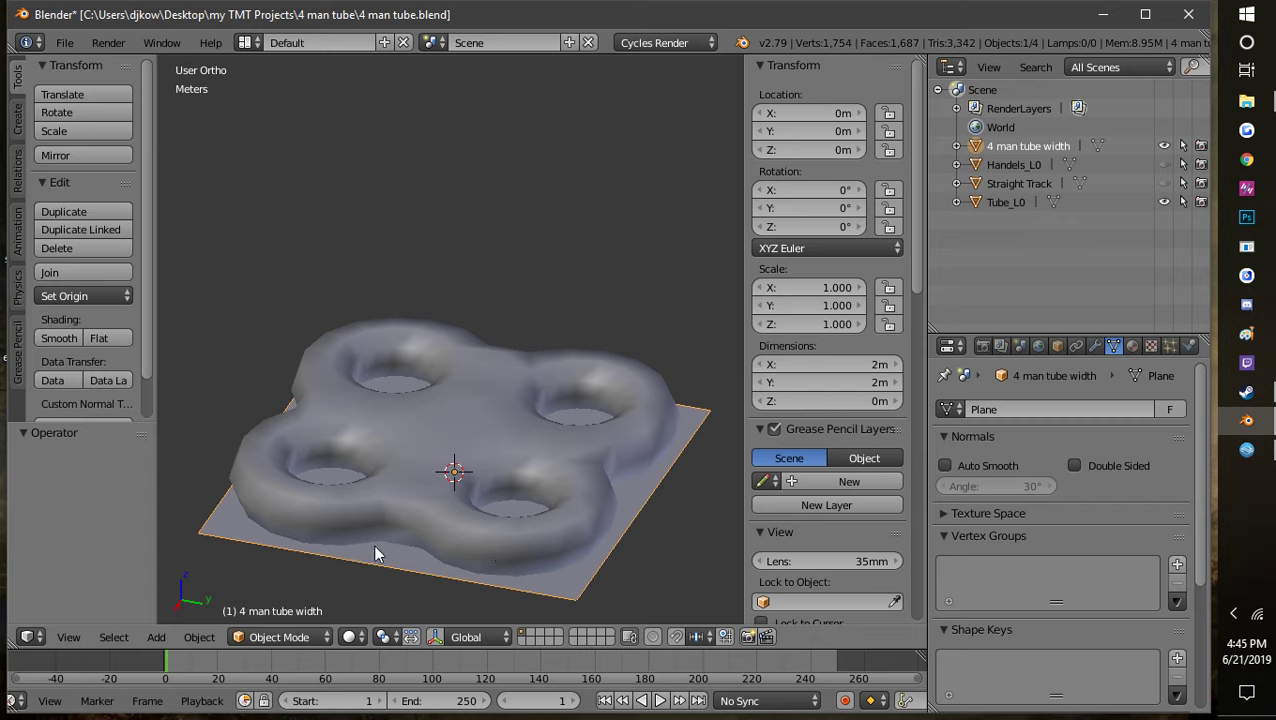
Step: Select Tube_L0 and put it in Edit Mode, exposing its 1,452-vertex quad mesh
click(279, 637)
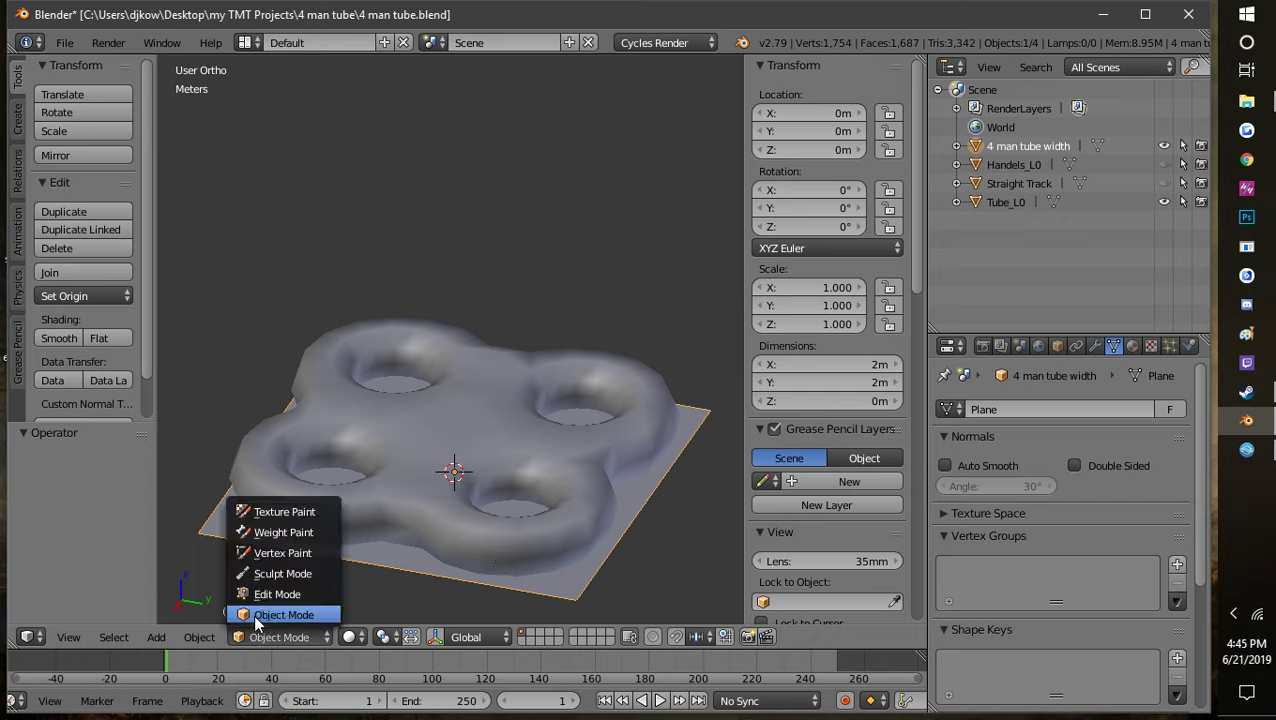
click(298, 590)
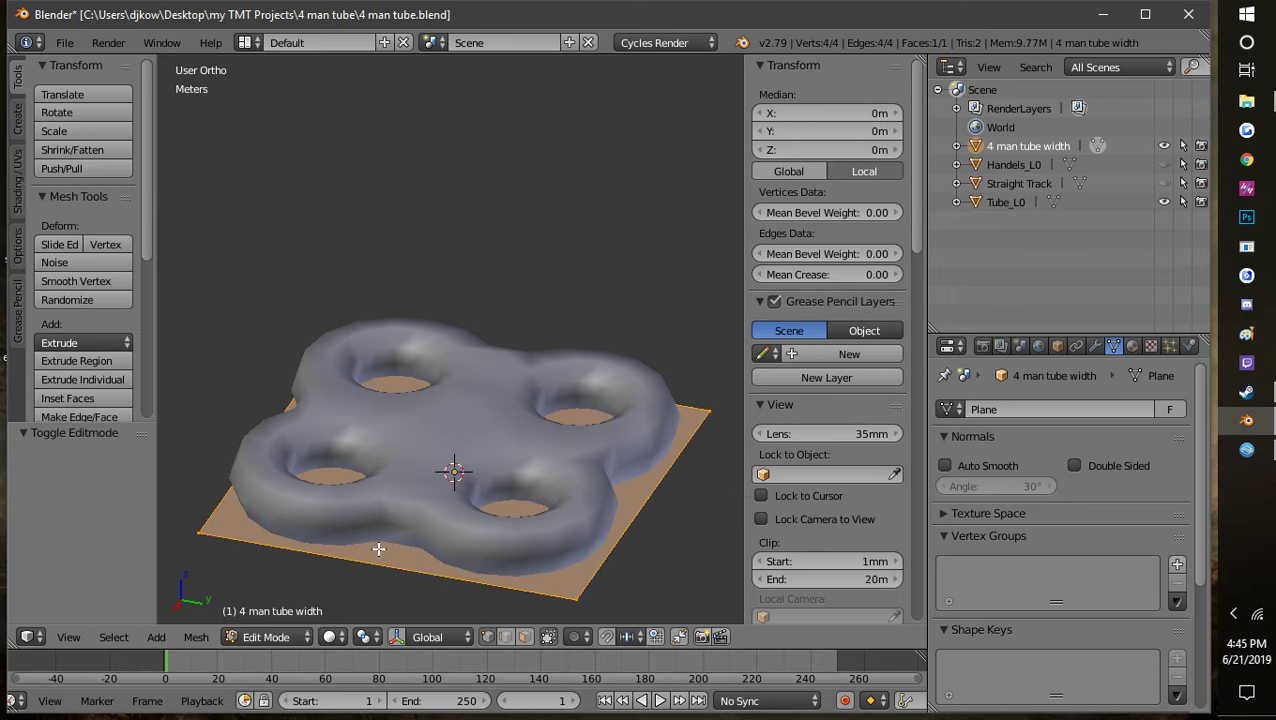
click(996, 202)
click(267, 634)
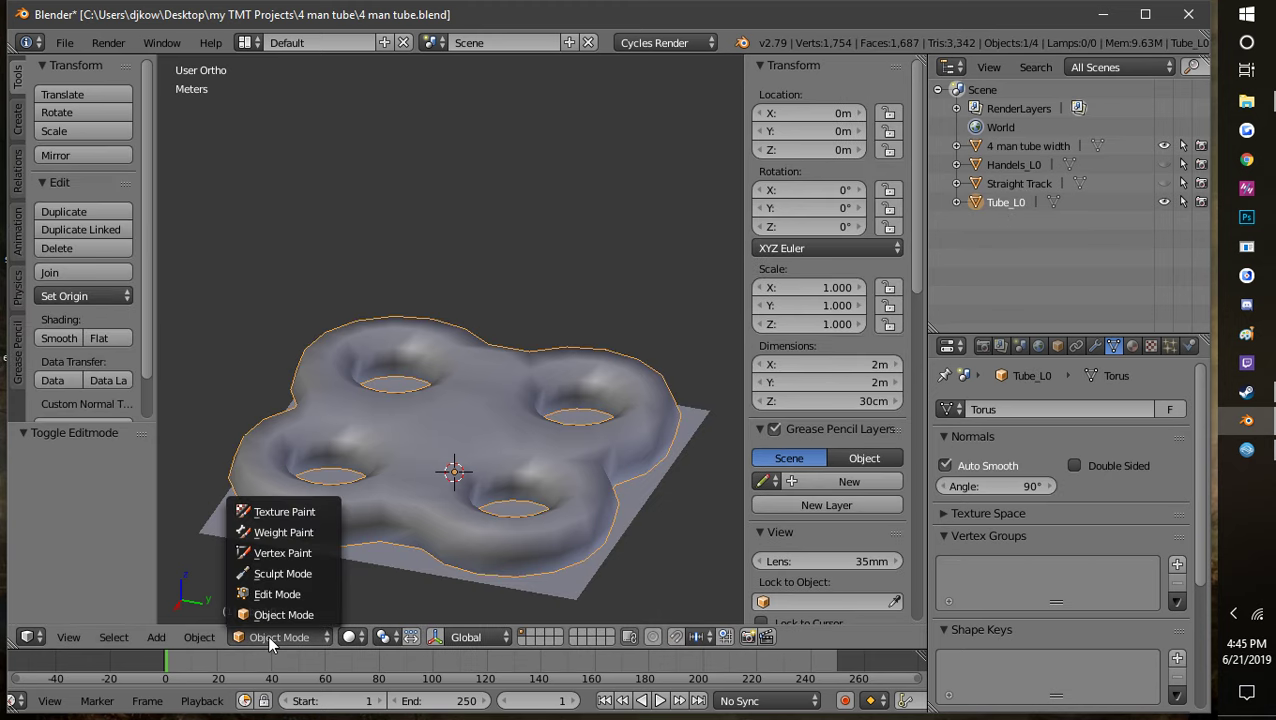
click(264, 594)
right_click(374, 525)
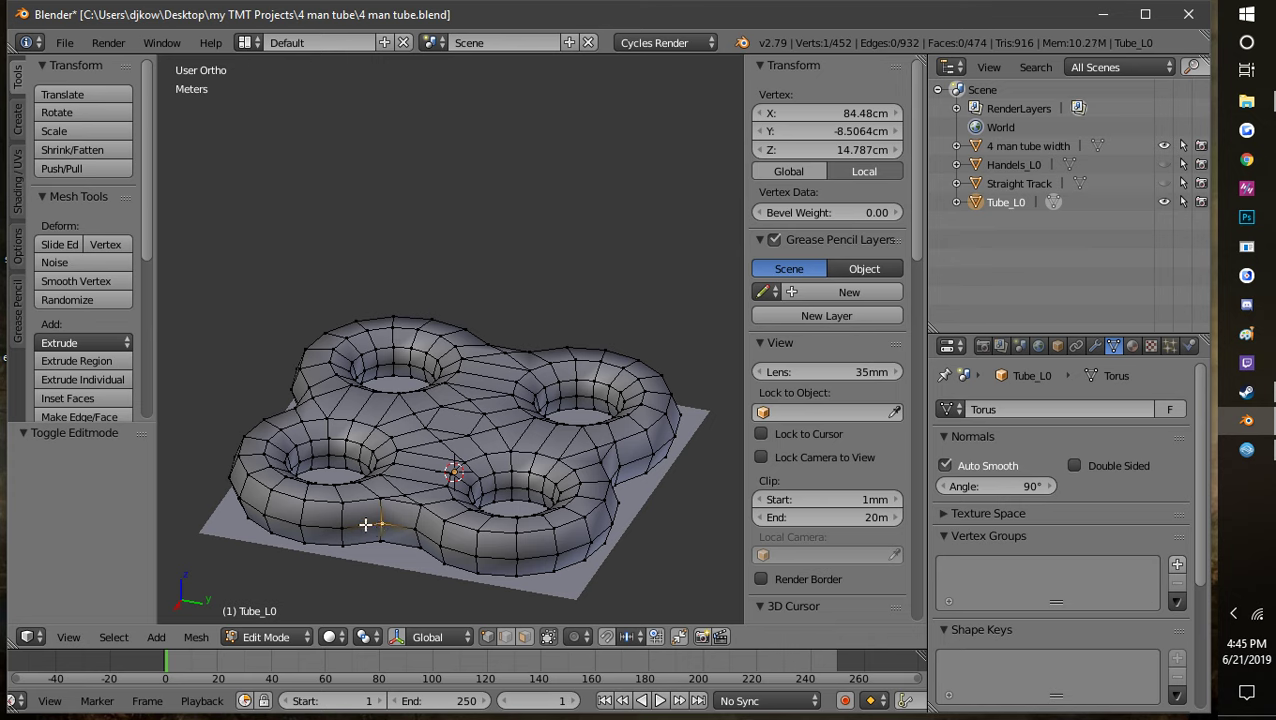
Step: Deselect all, select the tube's base edge loop, and mark it sharp
key(a)
right_click(352, 515)
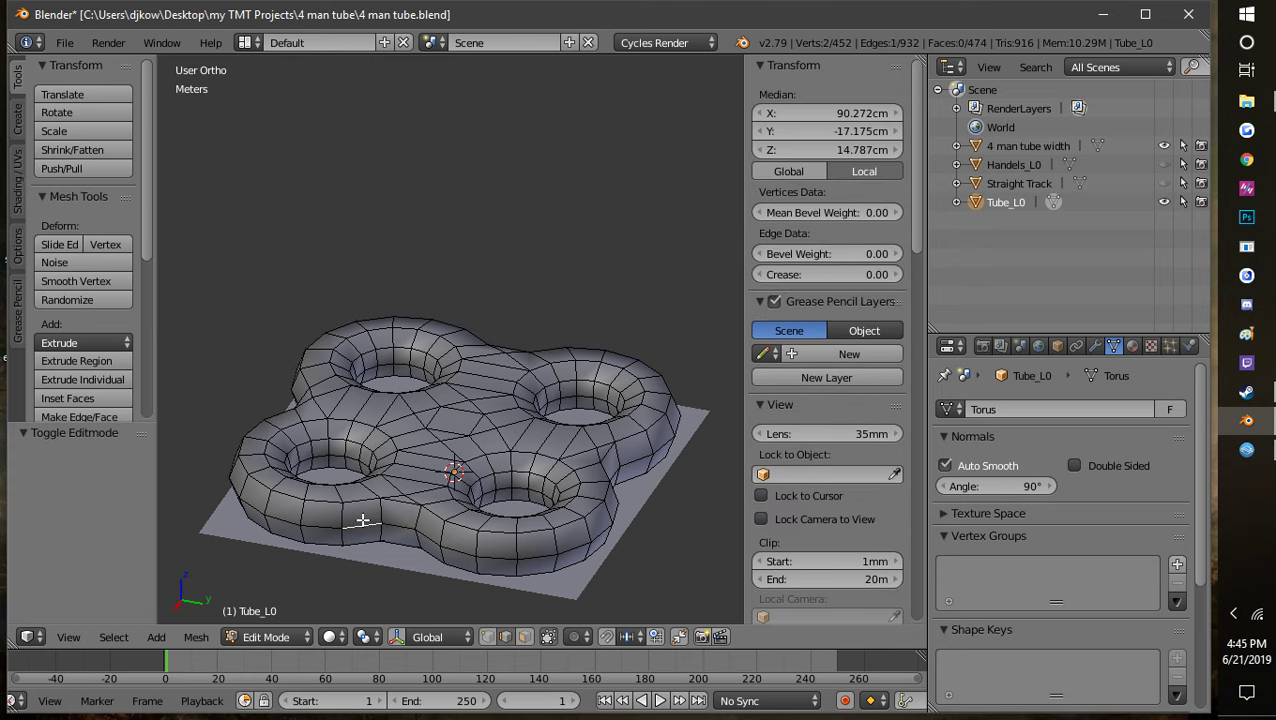
alt+right_click(425, 537)
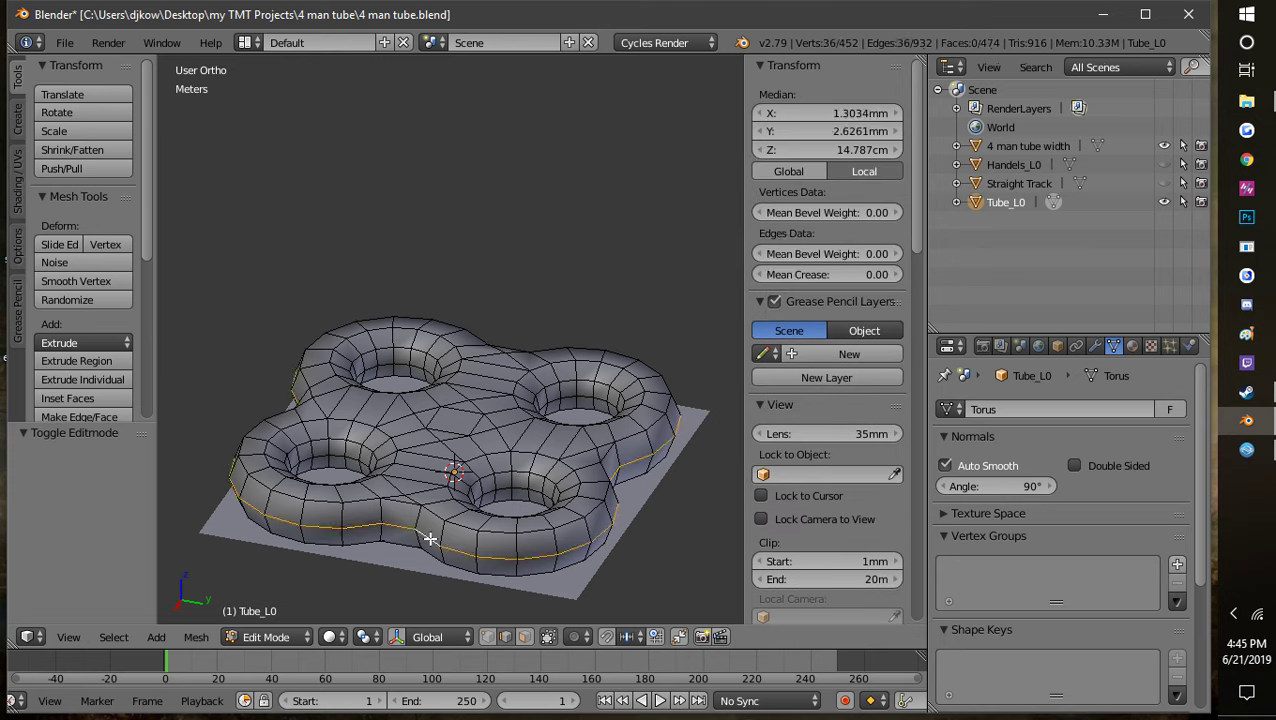
click(18, 195)
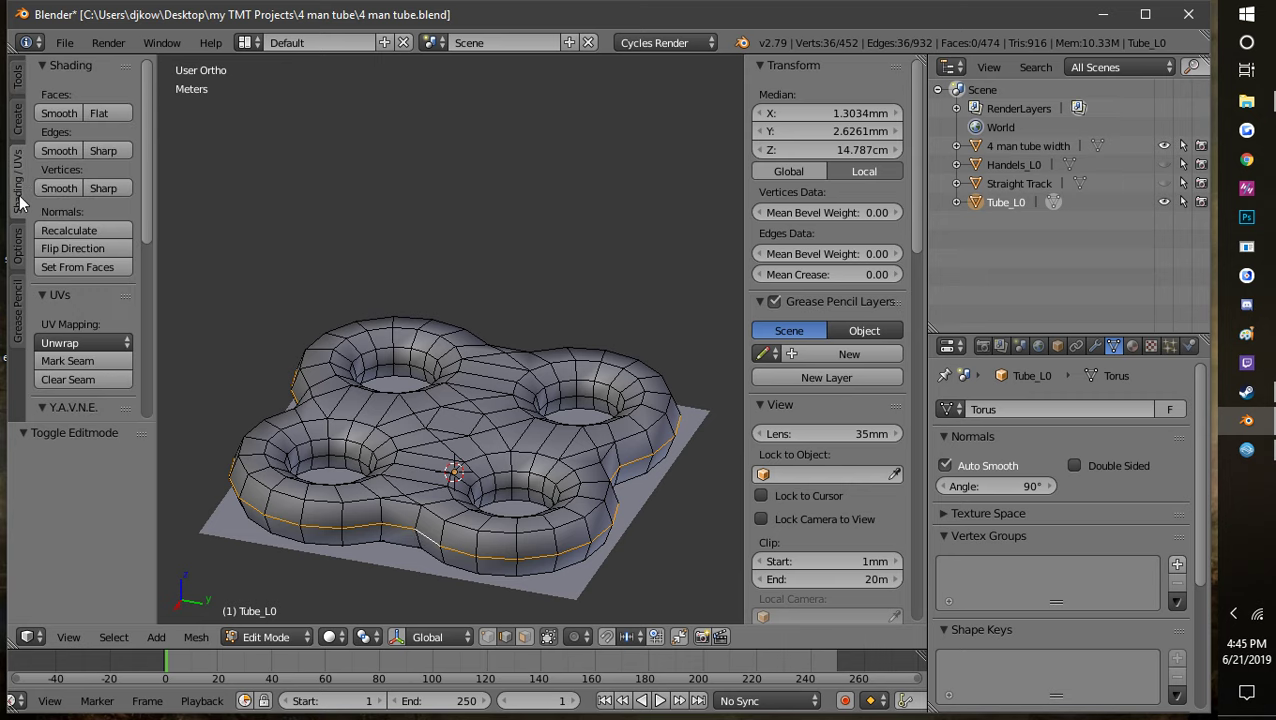
click(107, 150)
Step: Select the rim loops of all four holes and mark them sharp
scroll(272, 382, up, 4)
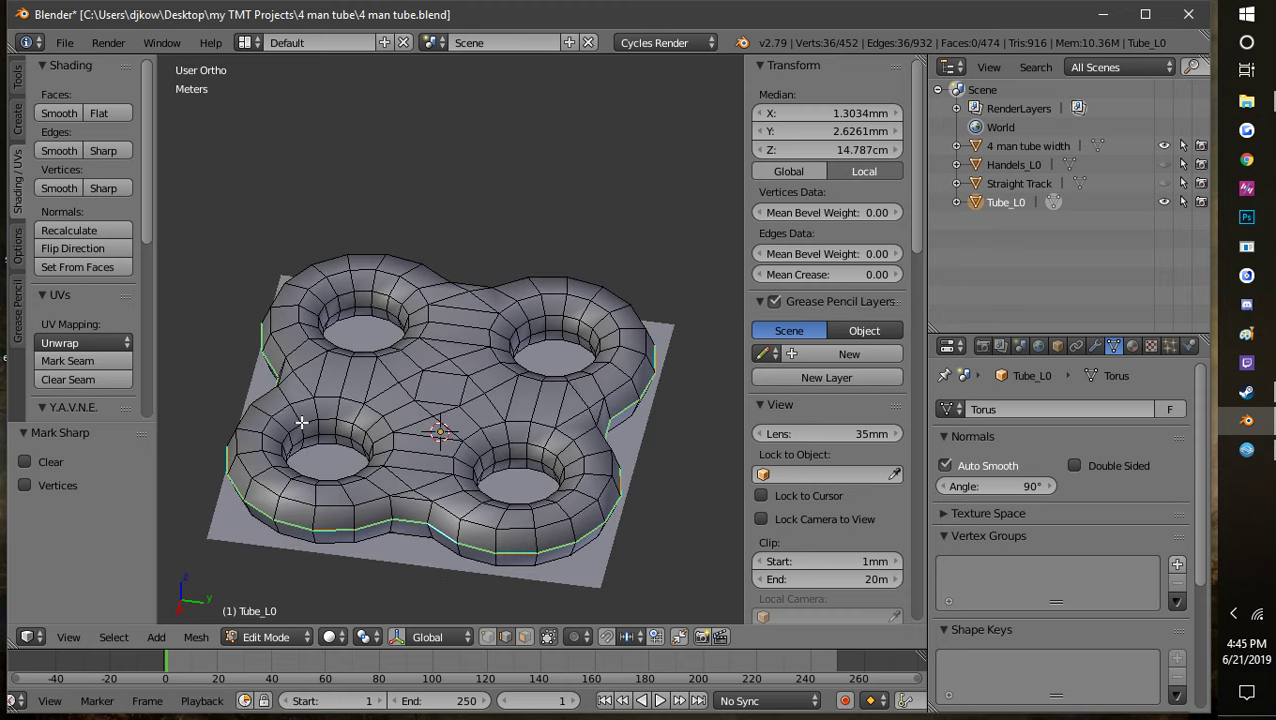
middle_drag(293, 478, 361, 478)
right_click(372, 460)
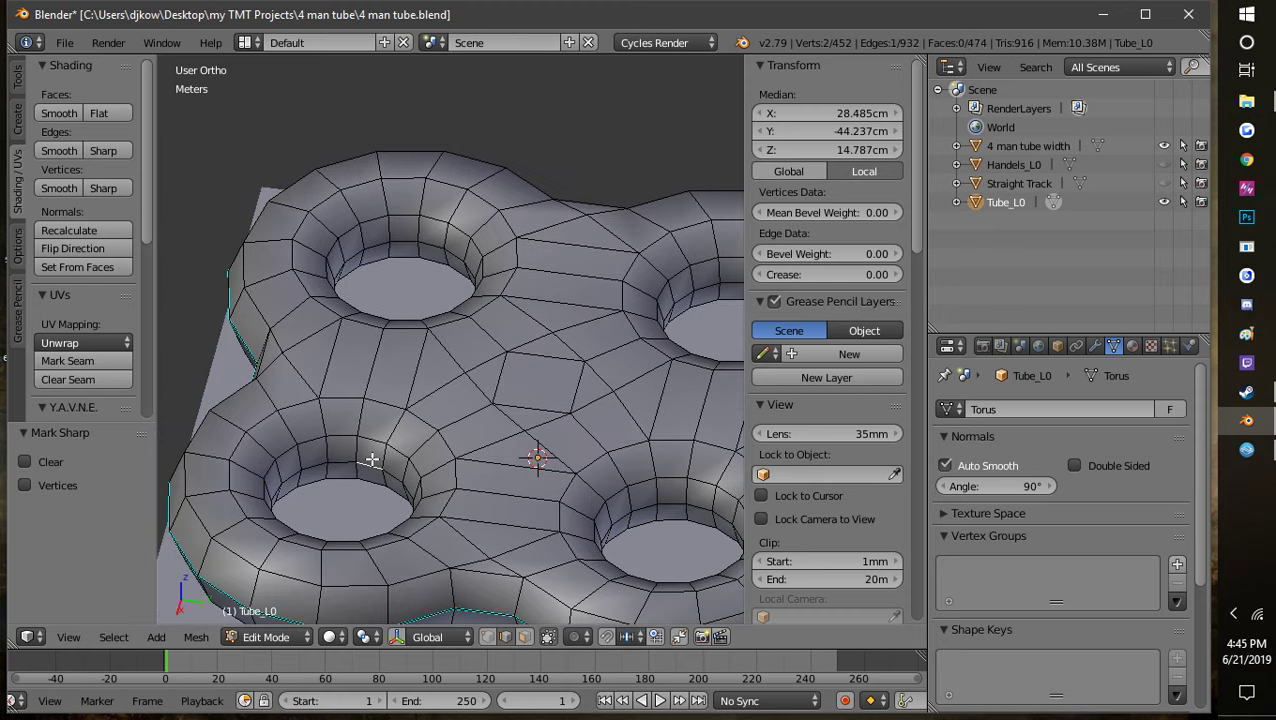
alt+right_click(342, 461)
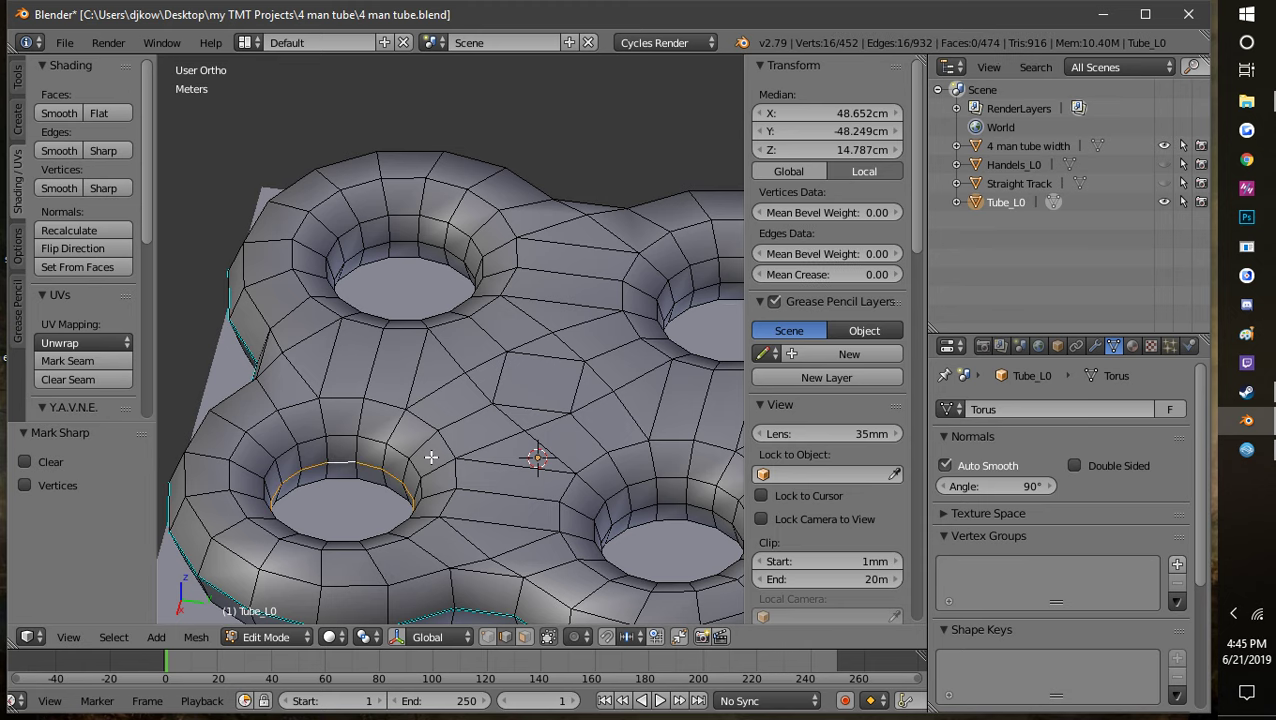
alt+shift+right_click(650, 506)
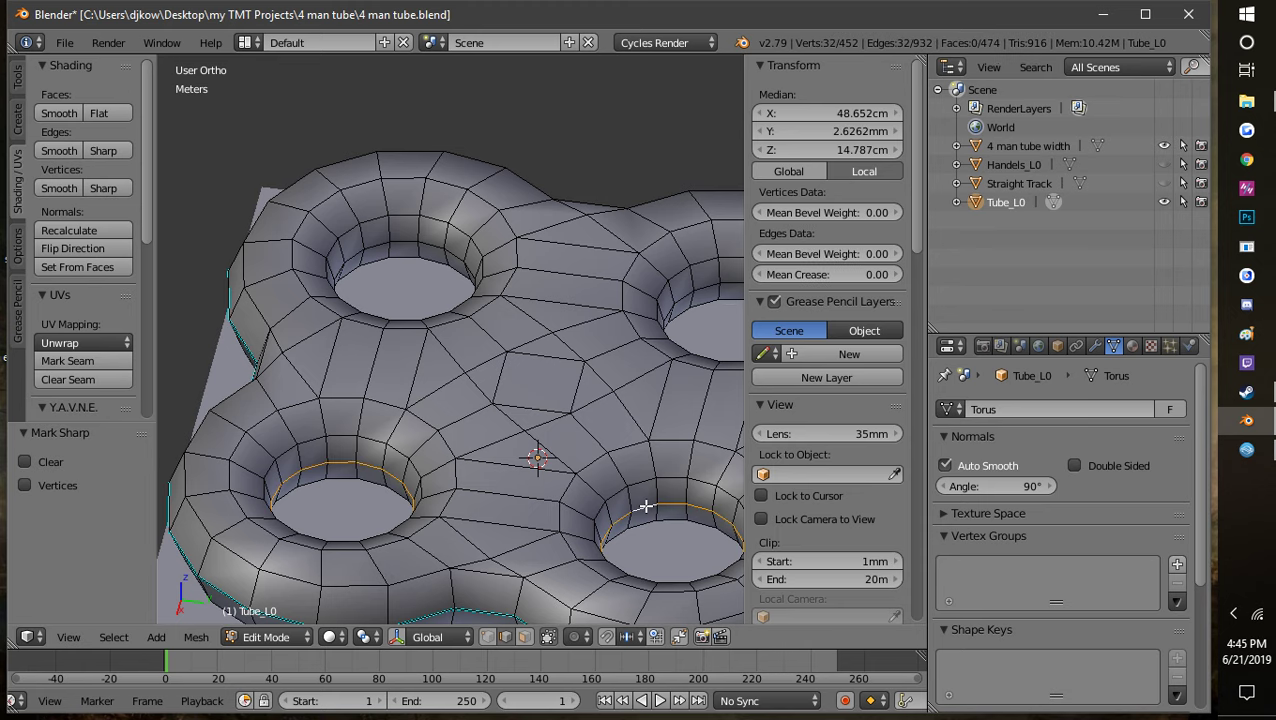
alt+shift+right_click(448, 246)
scroll(501, 323, down, 1)
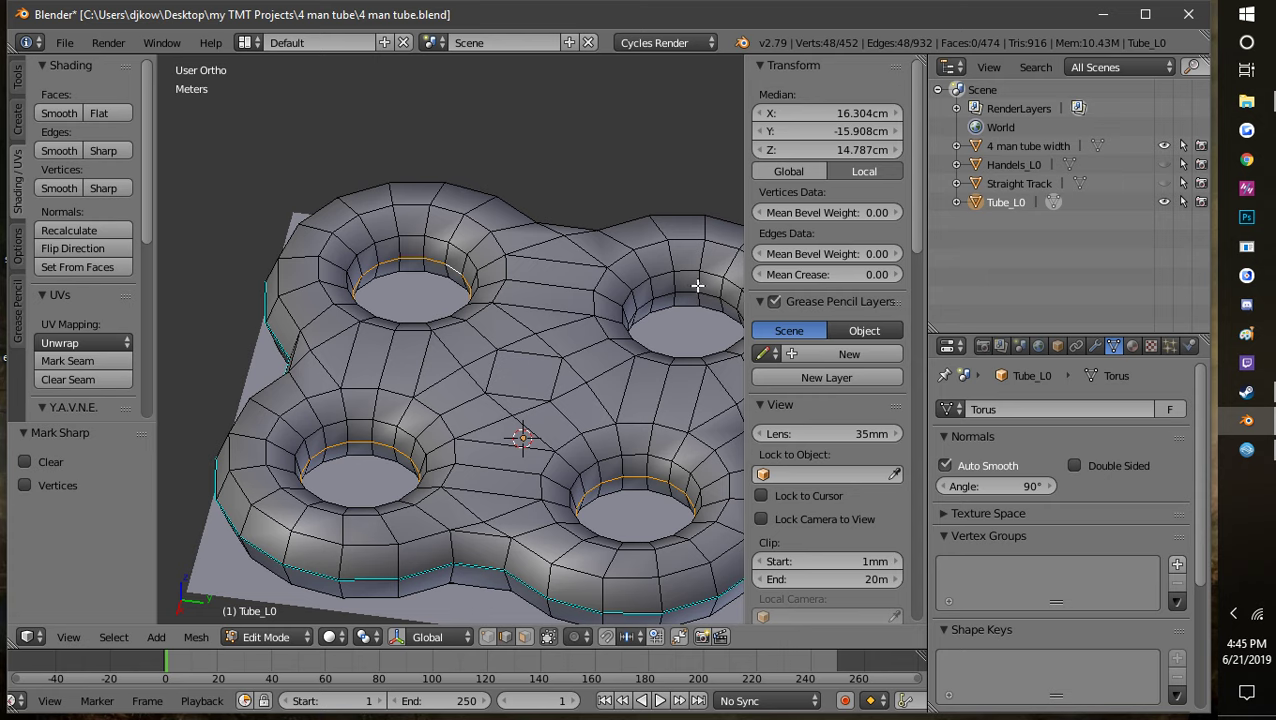
alt+shift+right_click(688, 293)
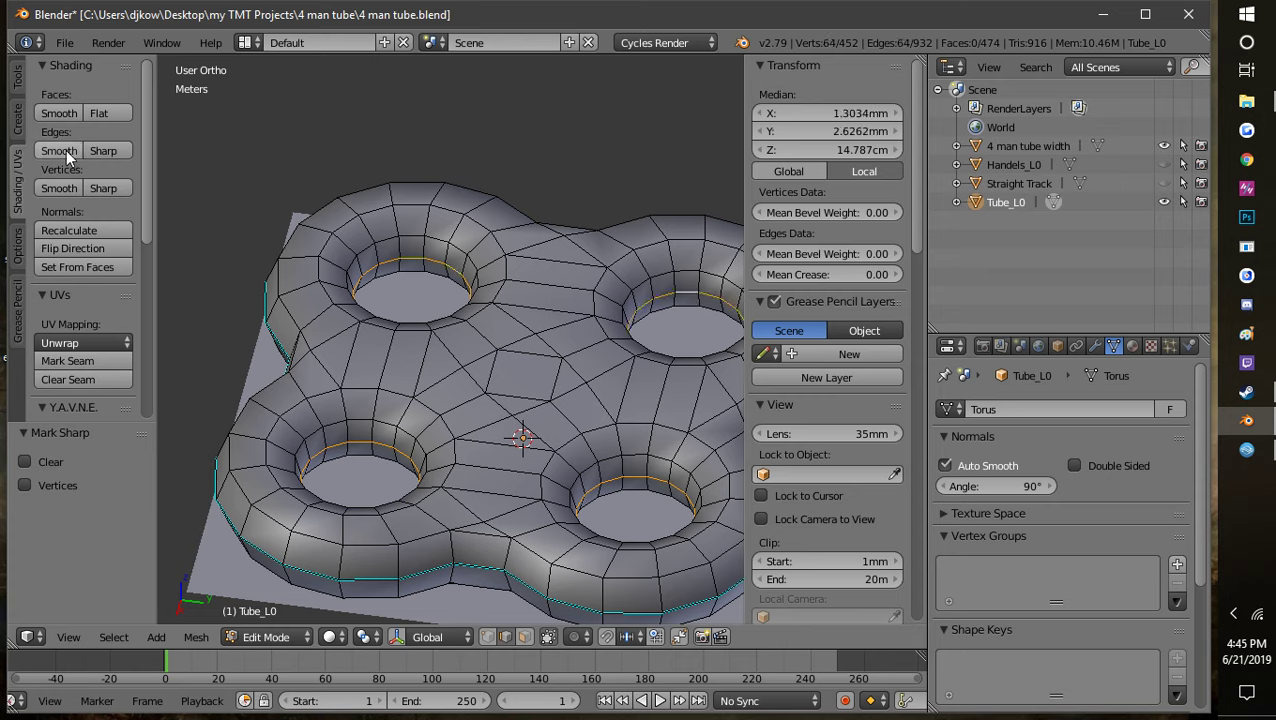
click(117, 150)
scroll(500, 400, down, 2)
shift+middle_drag(643, 415, 546, 345)
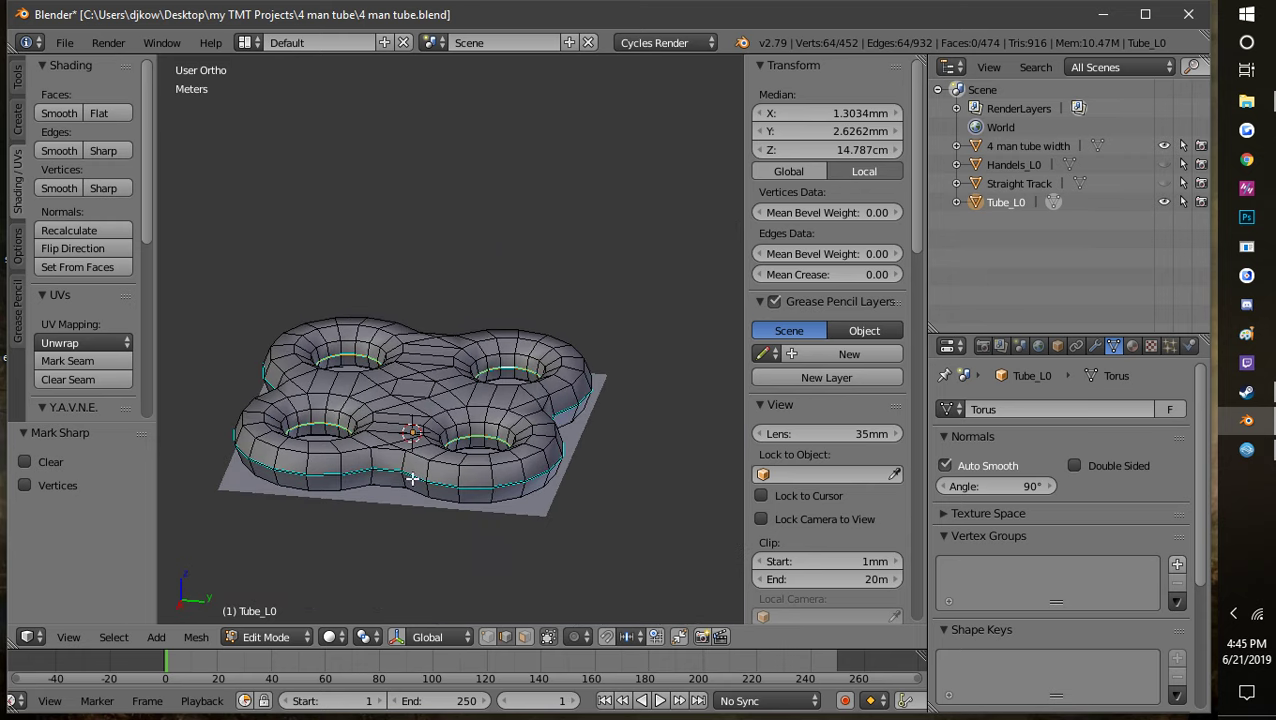
click(265, 637)
click(266, 612)
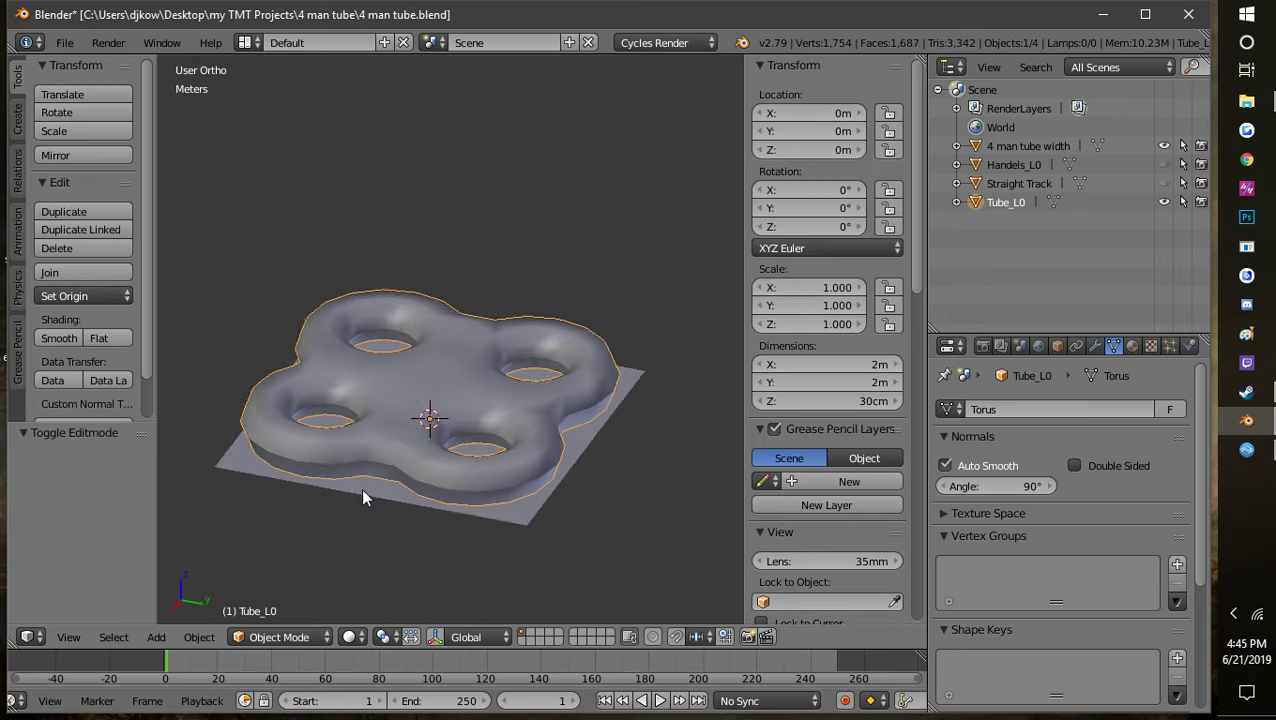
middle_drag(361, 487, 356, 484)
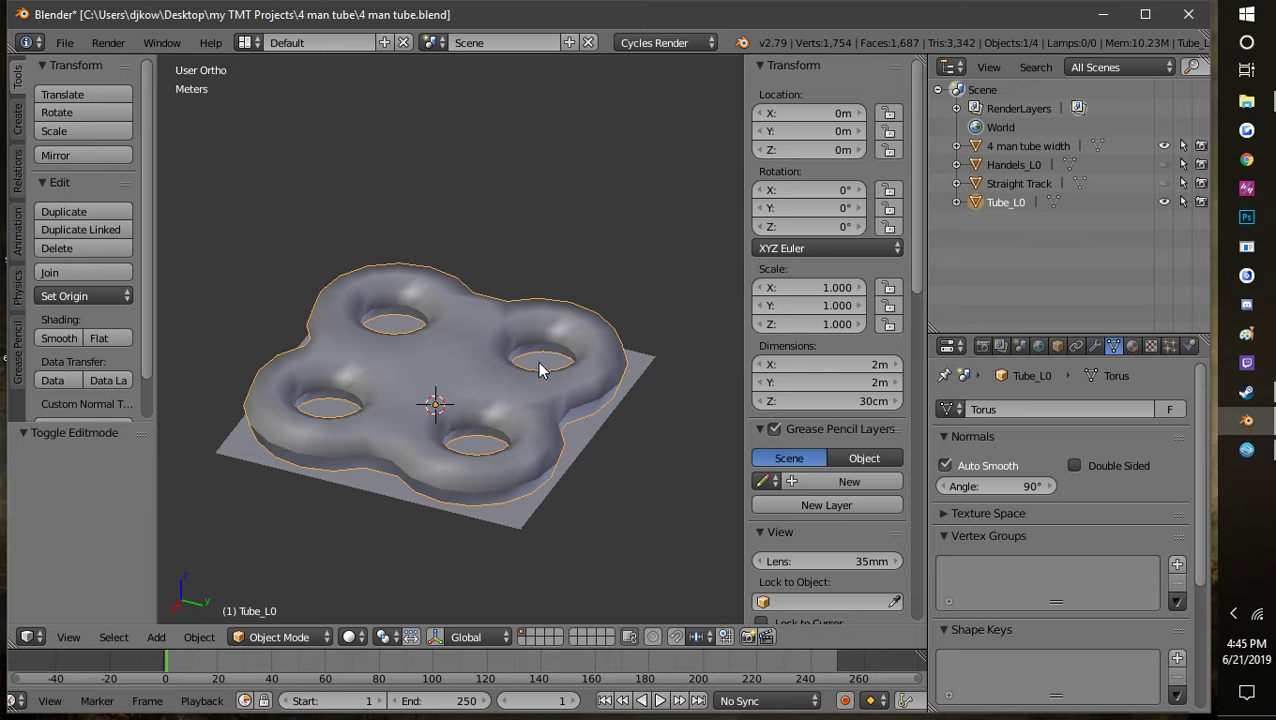
middle_drag(555, 405, 578, 384)
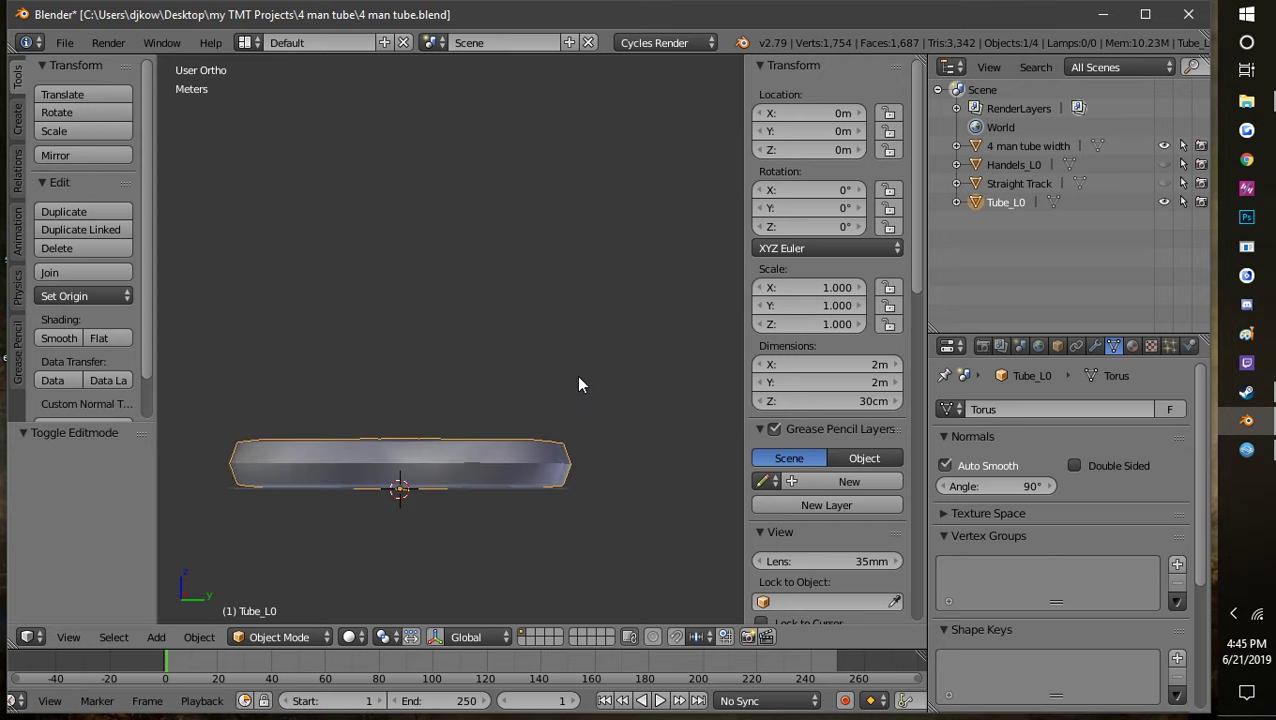
middle_drag(455, 487, 408, 485)
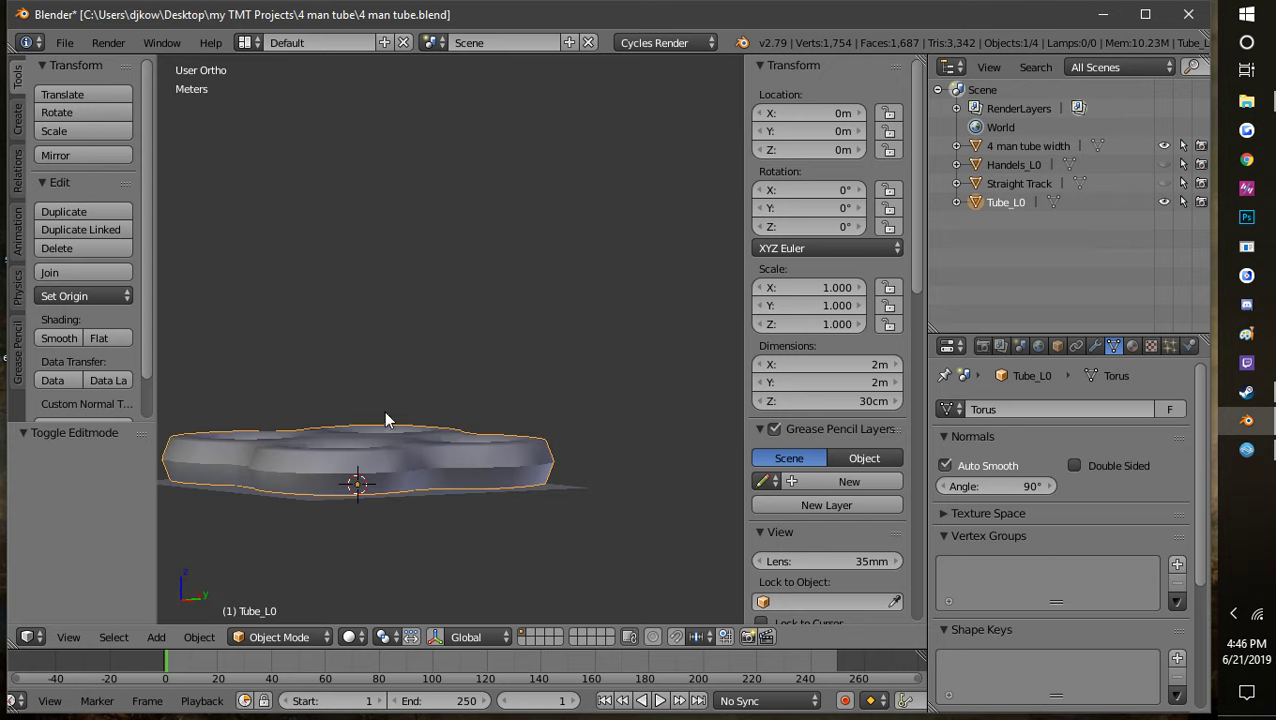
middle_drag(376, 441, 482, 510)
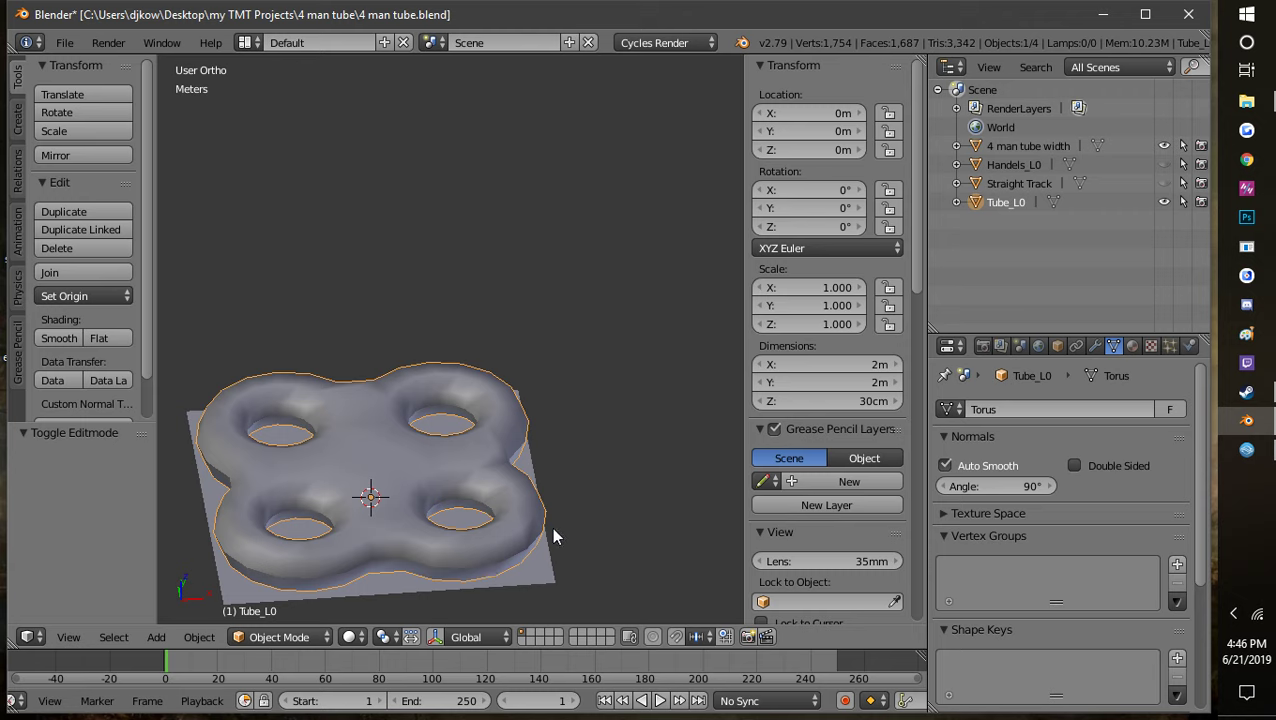
click(1031, 491)
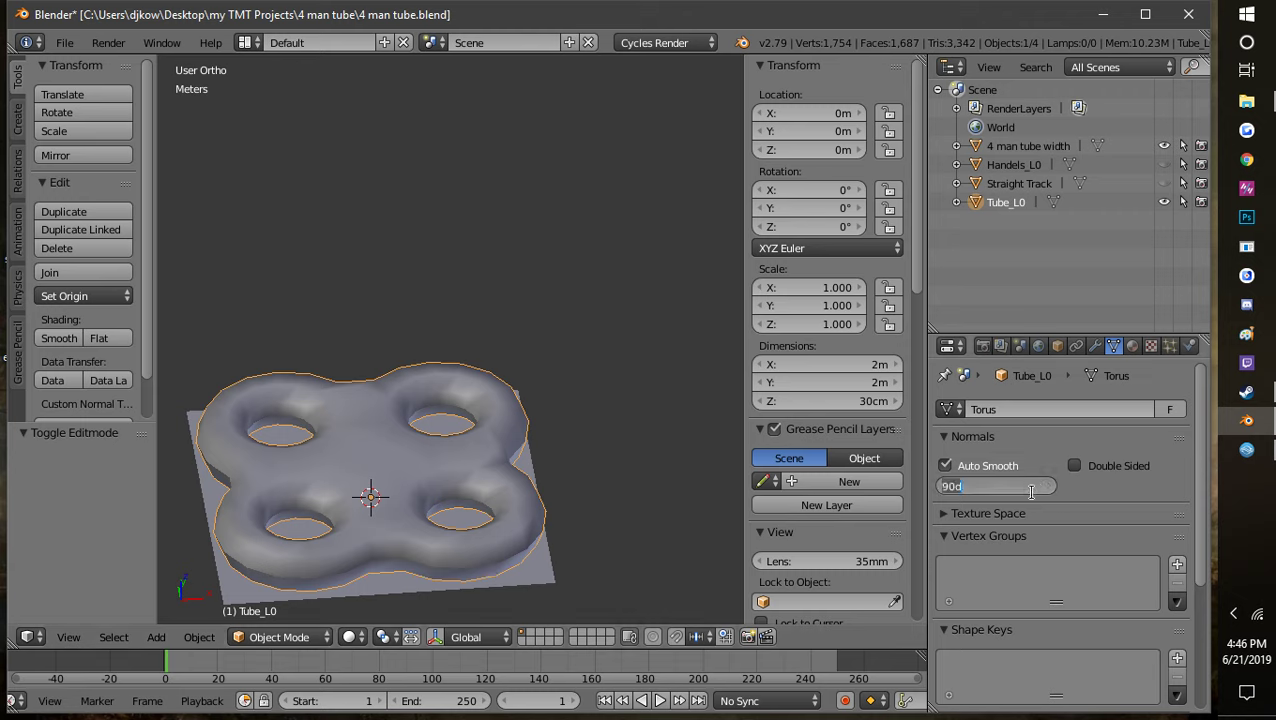
text(180)
key(Return)
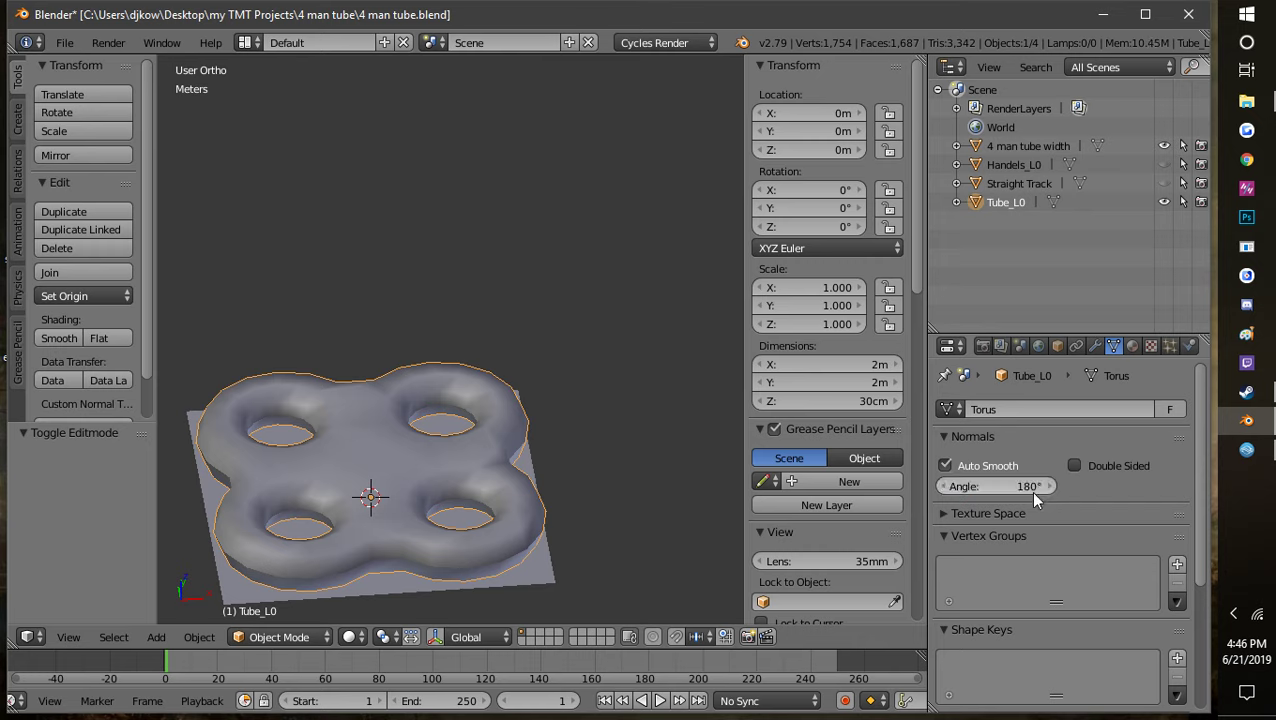
middle_drag(498, 518, 585, 514)
click(1028, 487)
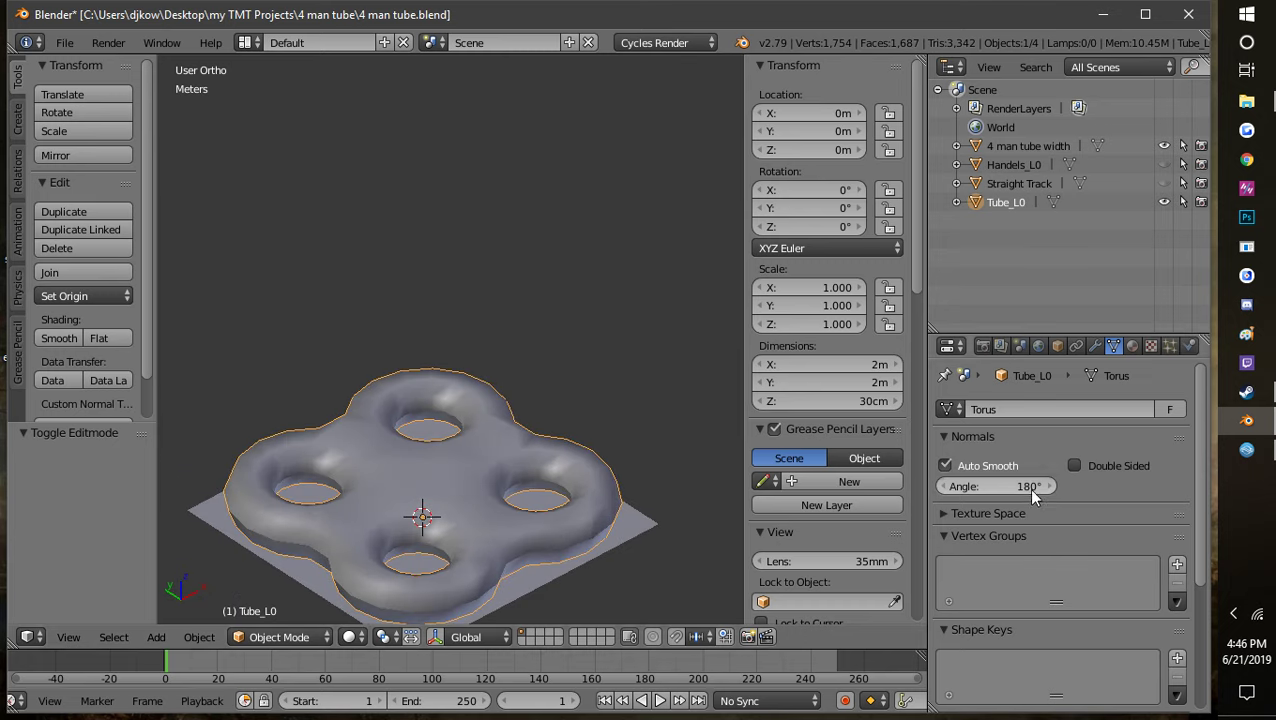
text(90)
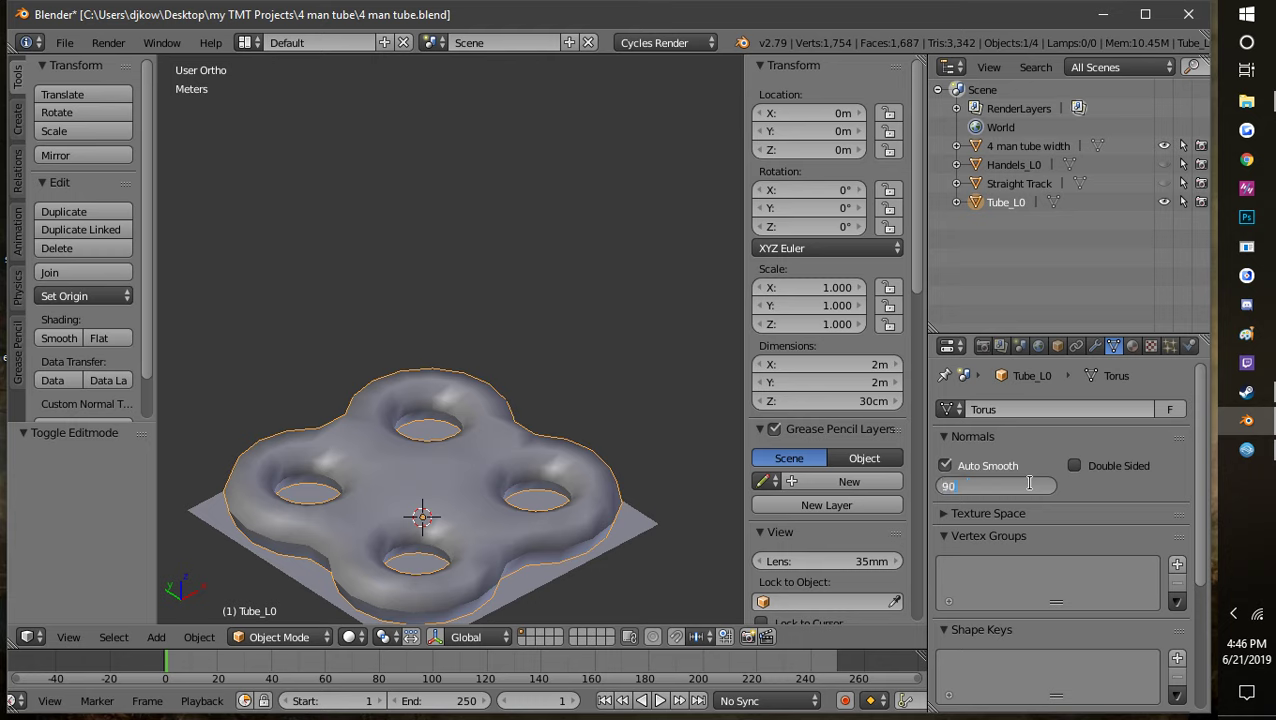
key(Return)
click(1029, 485)
text(45)
key(Return)
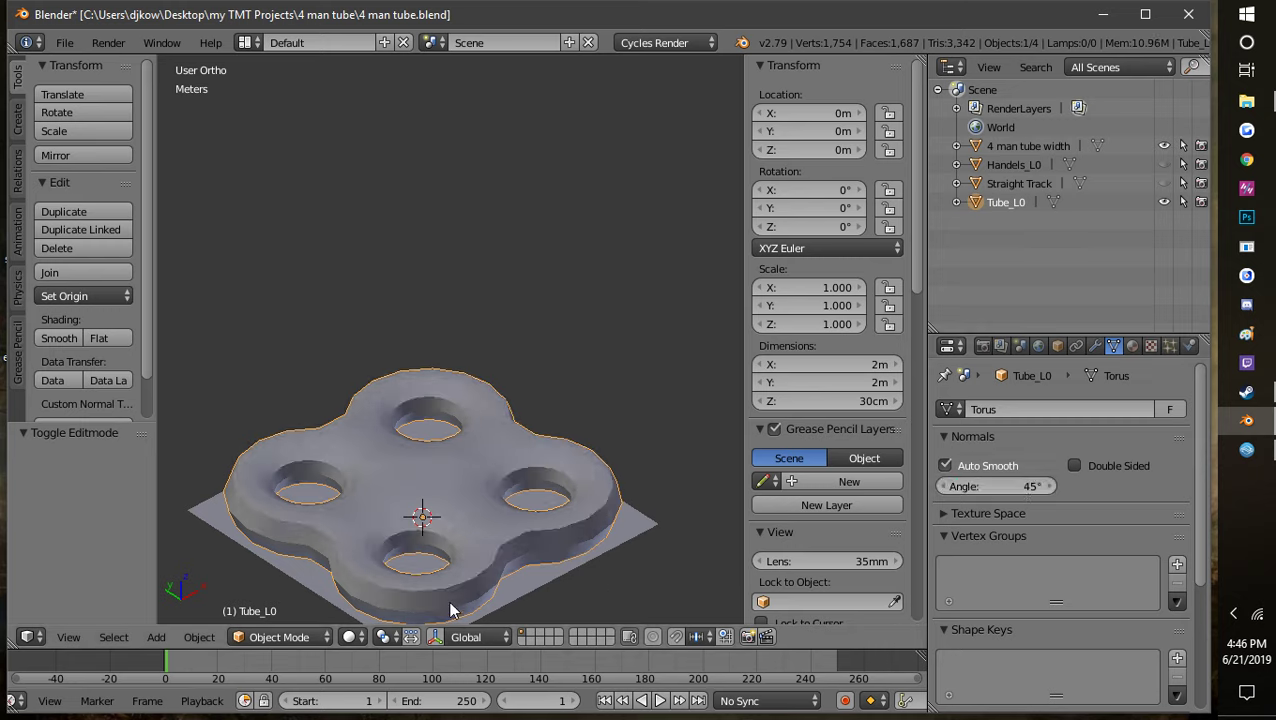
middle_drag(473, 541, 472, 514)
click(1033, 485)
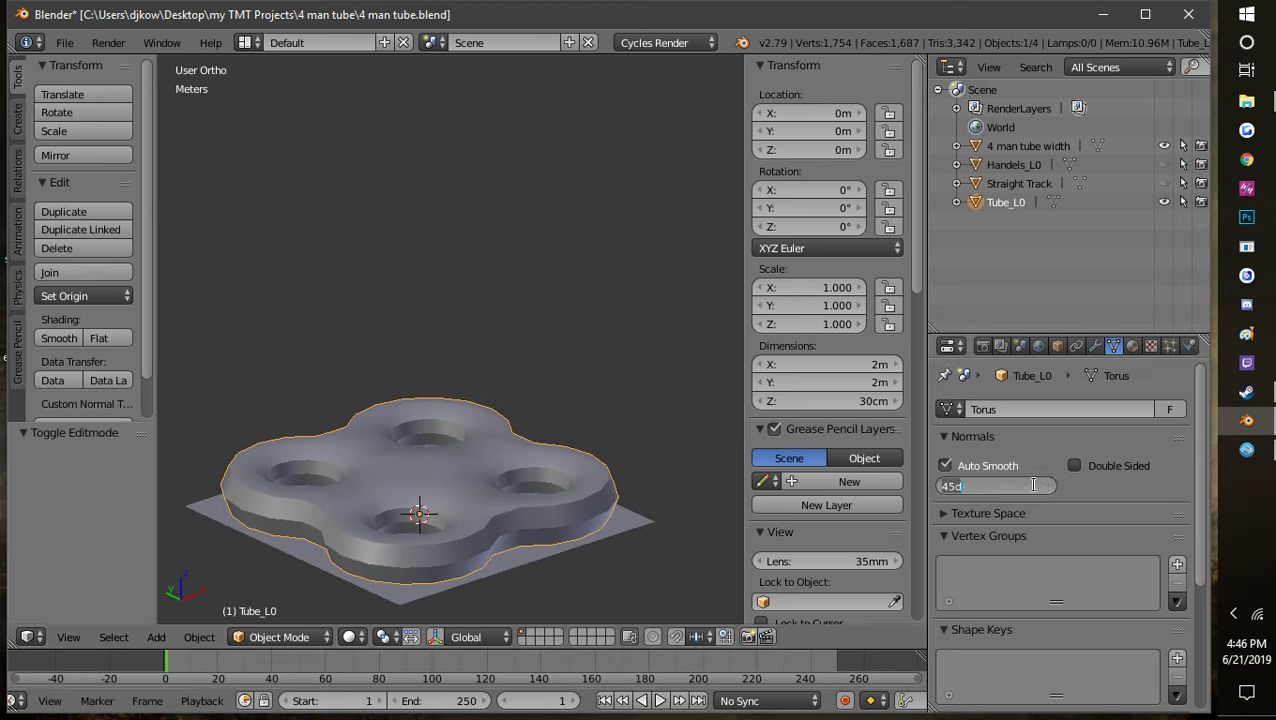
text(90)
key(Return)
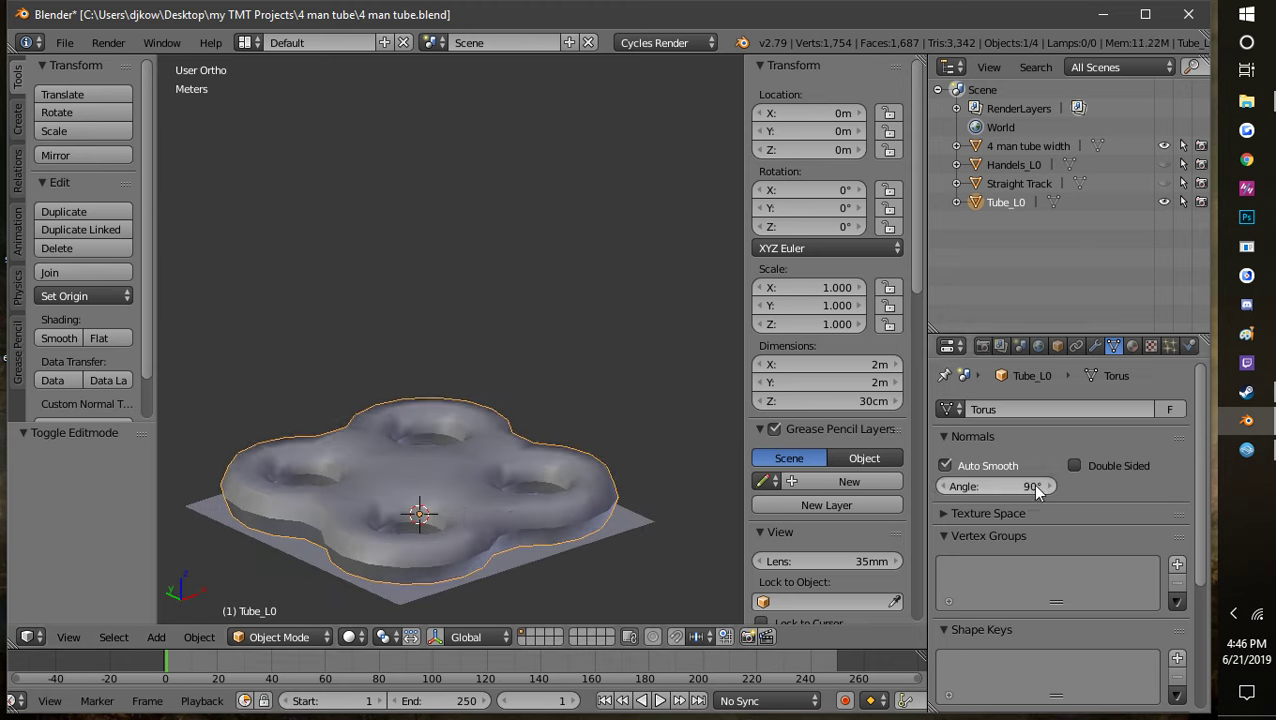
middle_drag(690, 445, 387, 420)
middle_drag(515, 452, 558, 490)
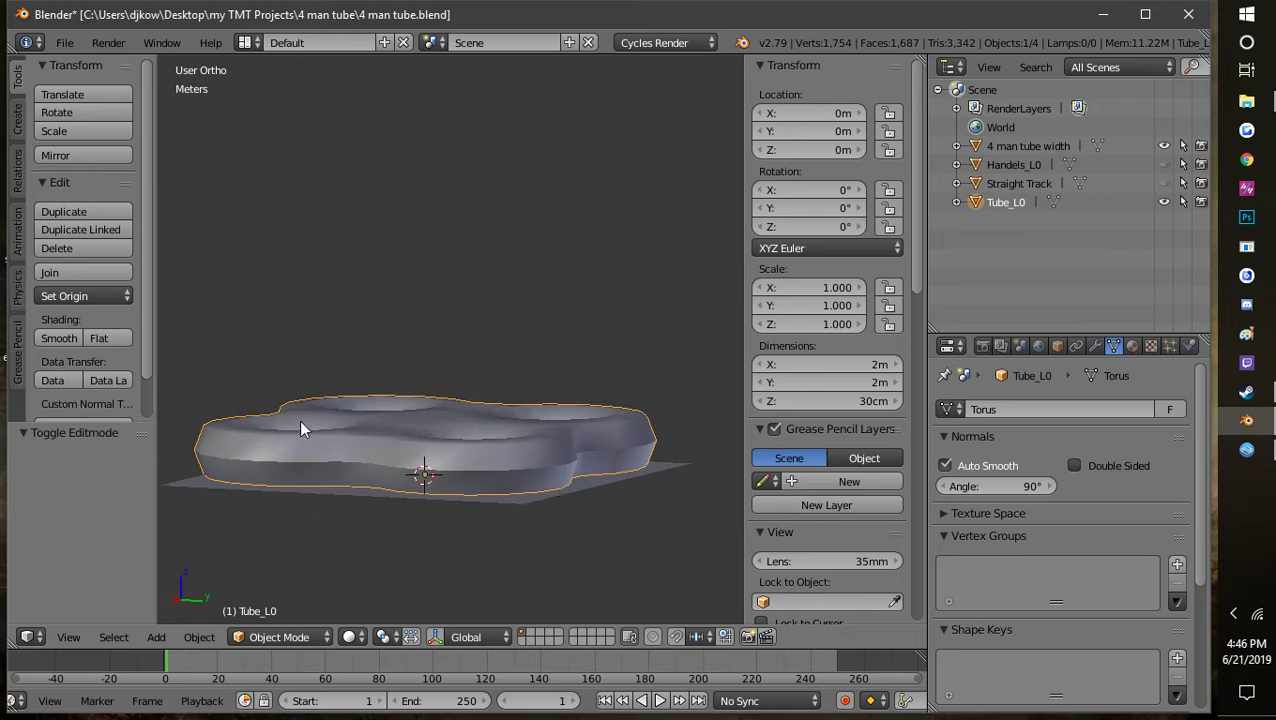
middle_drag(413, 390, 454, 442)
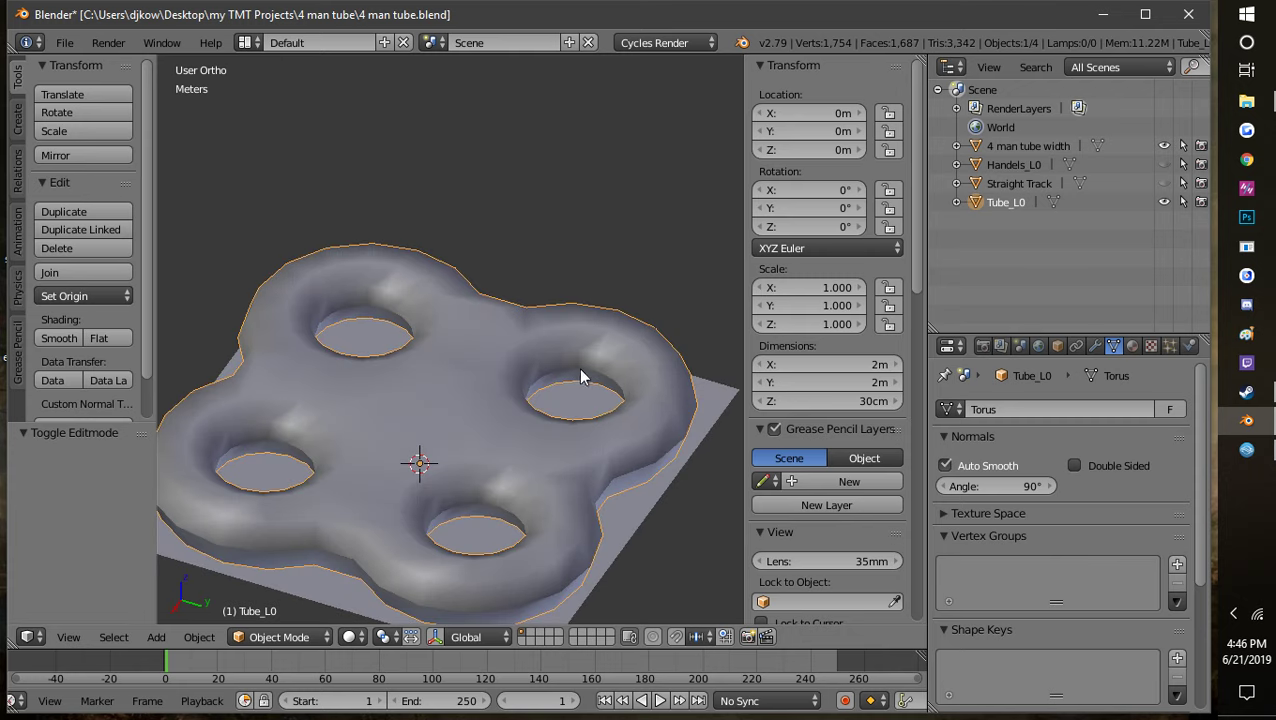
middle_drag(498, 478, 258, 438)
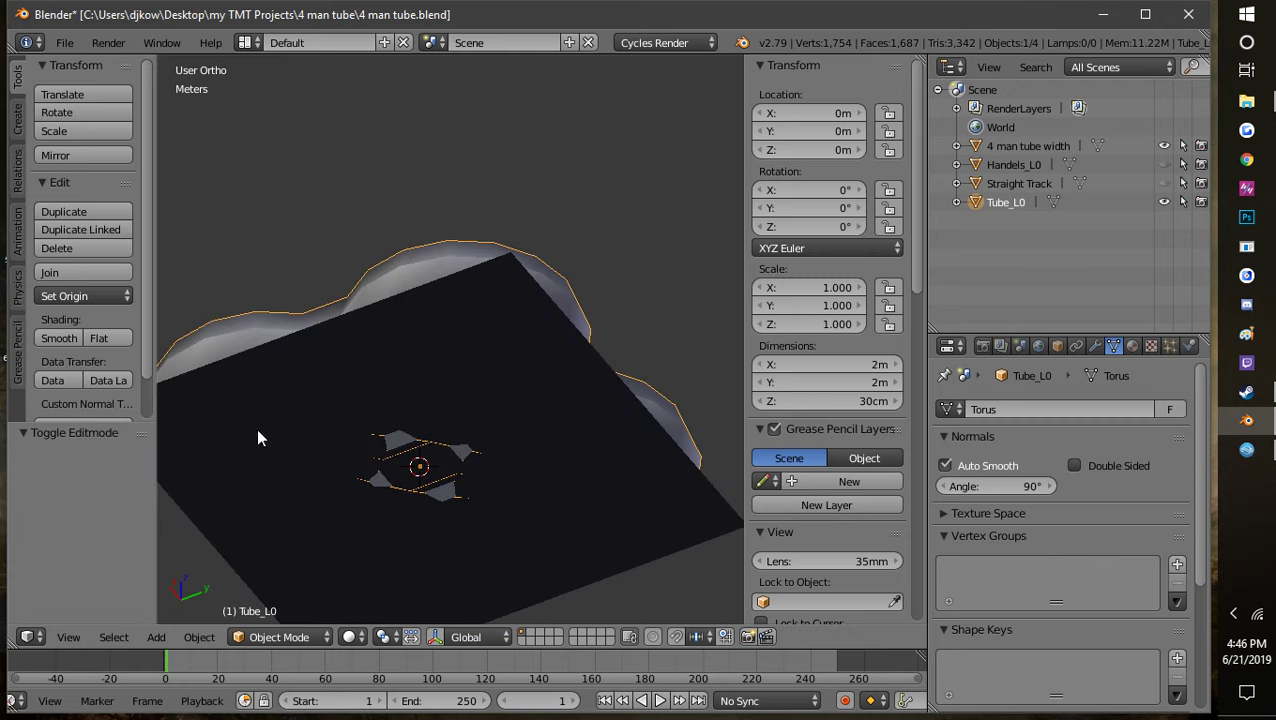
middle_drag(398, 426, 494, 523)
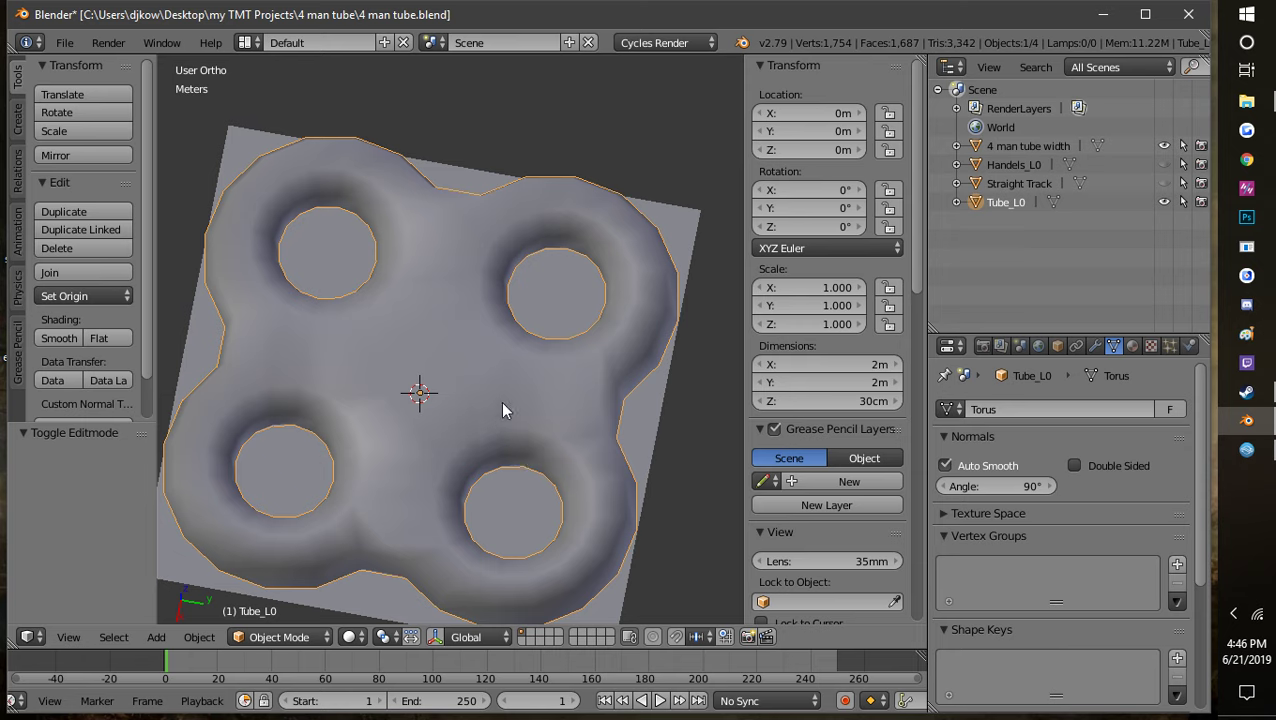
middle_drag(461, 436, 621, 304)
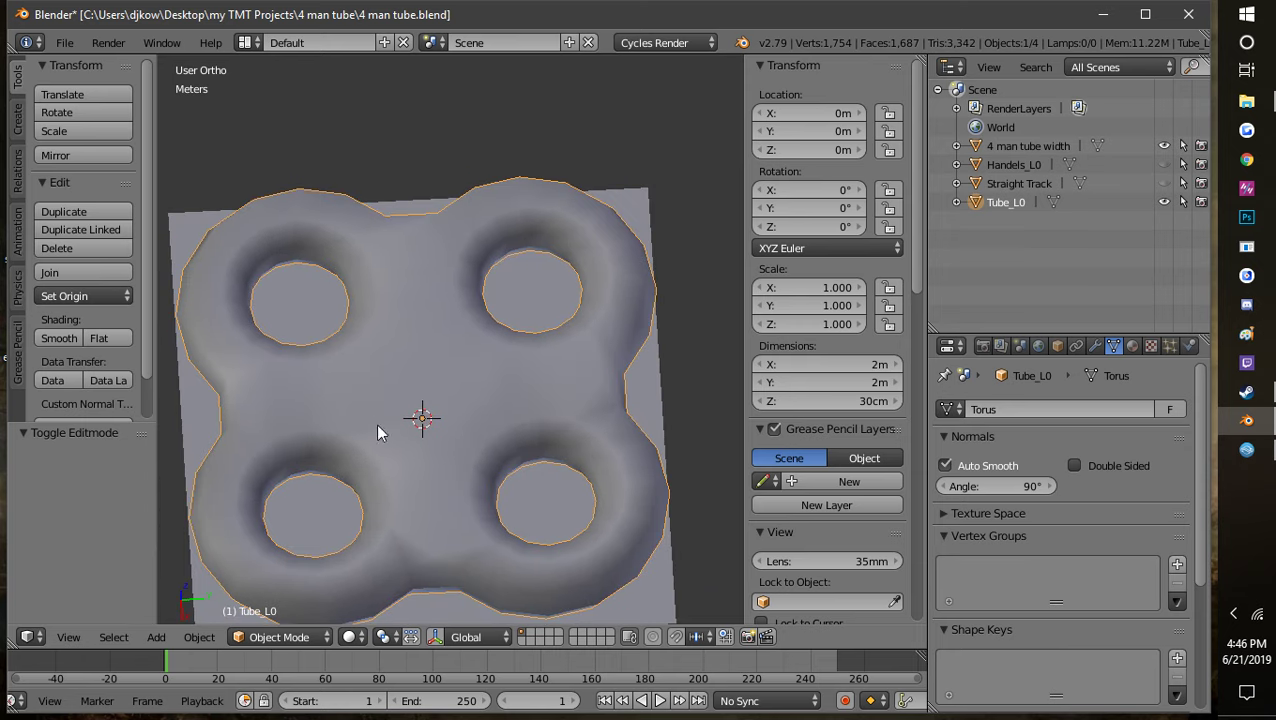
middle_drag(564, 392, 477, 433)
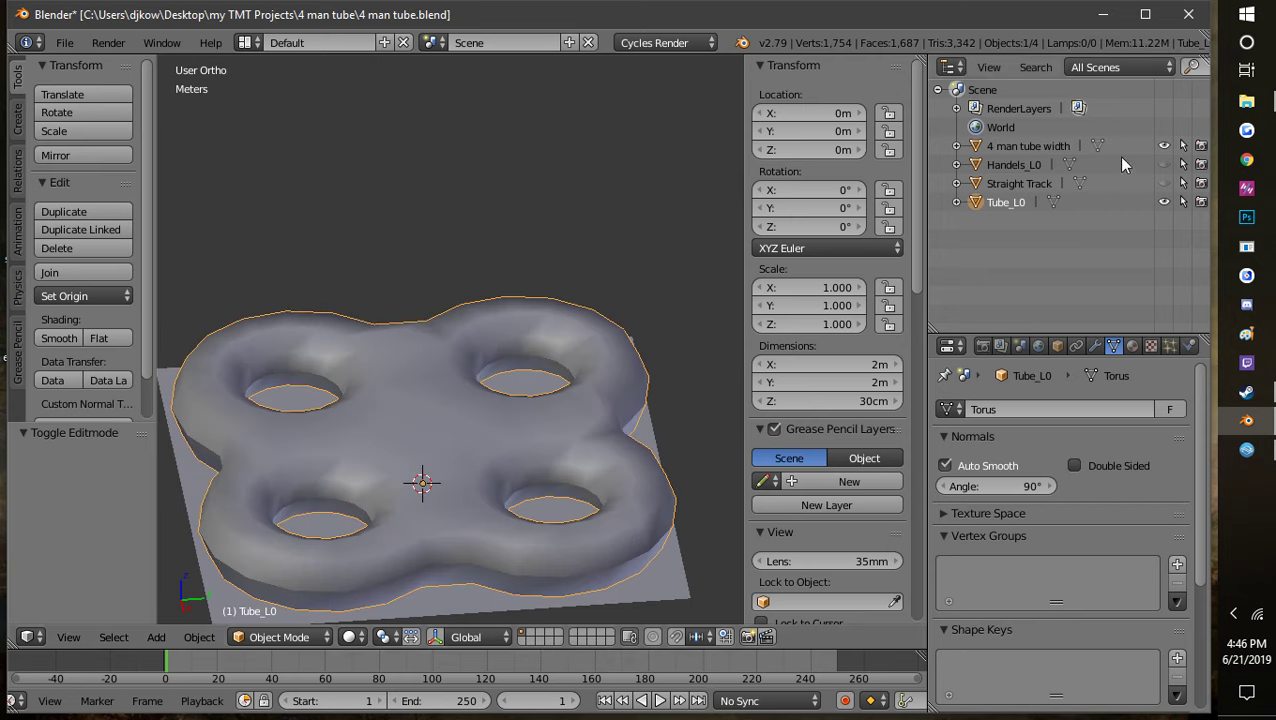
click(1163, 164)
Step: Orbit and zoom around the tube with its handles, from top-down and side angles
middle_drag(612, 438, 544, 481)
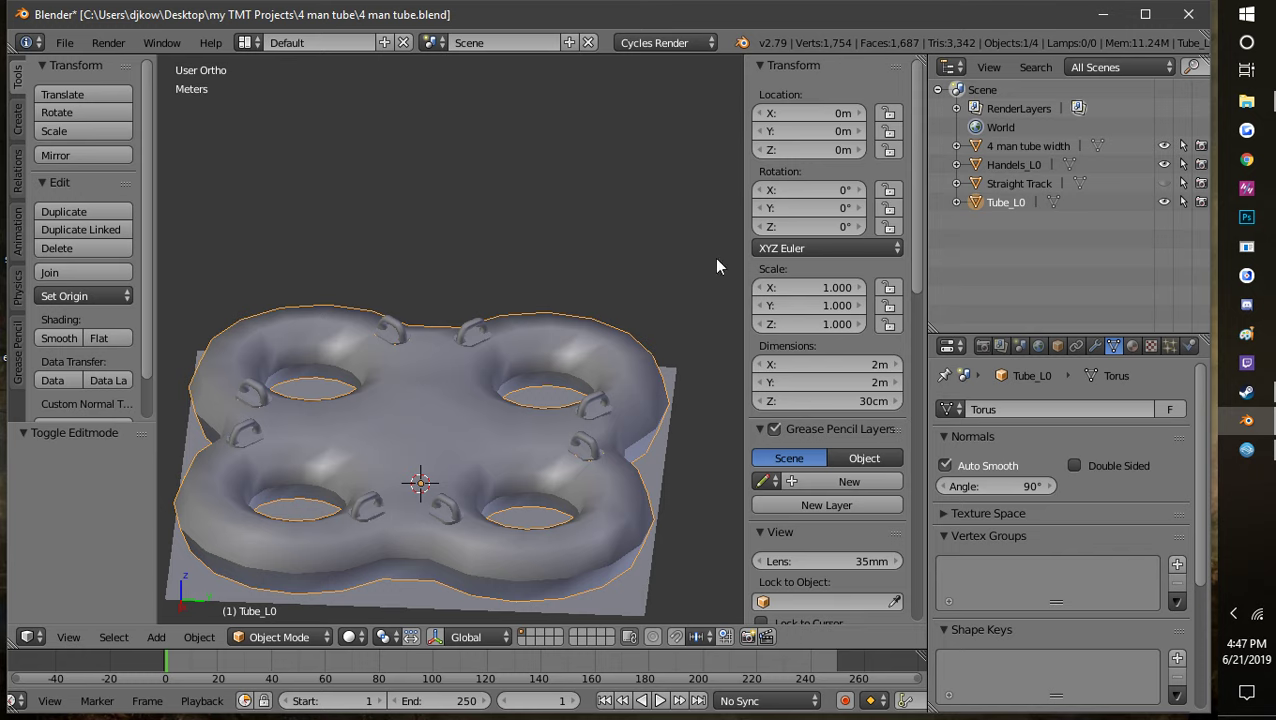
middle_drag(716, 266, 500, 457)
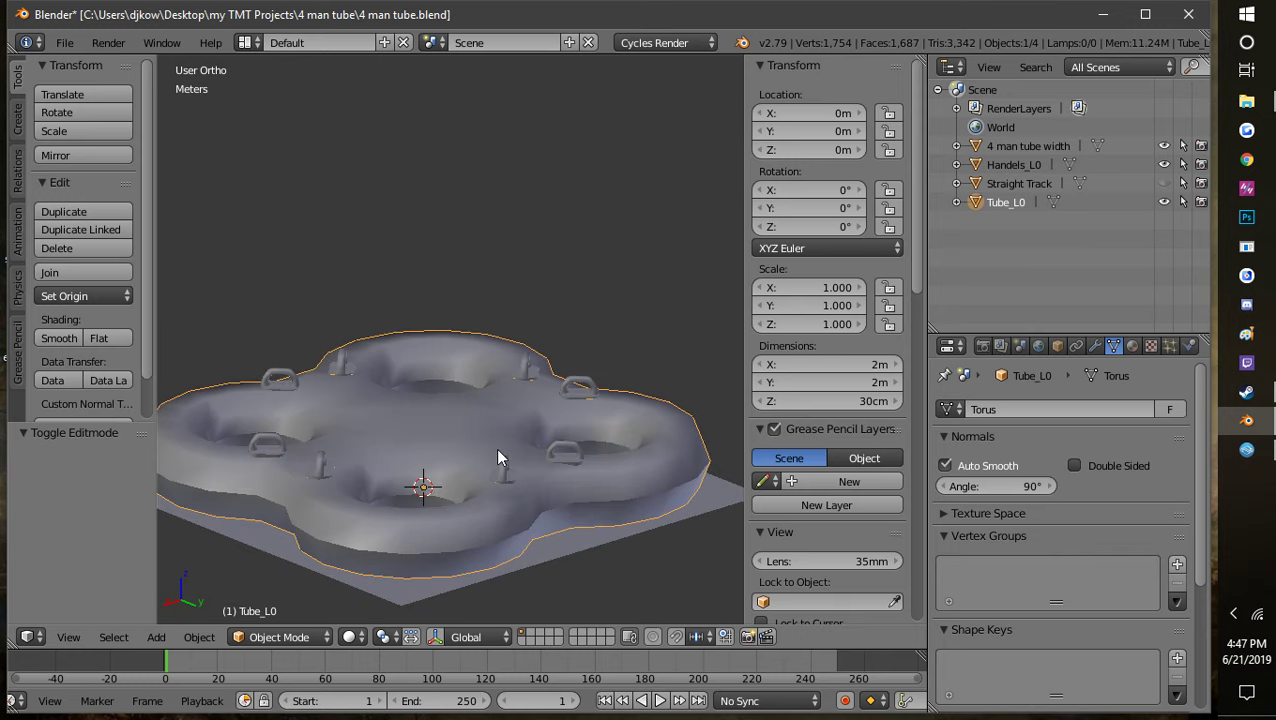
scroll(604, 482, up, 1)
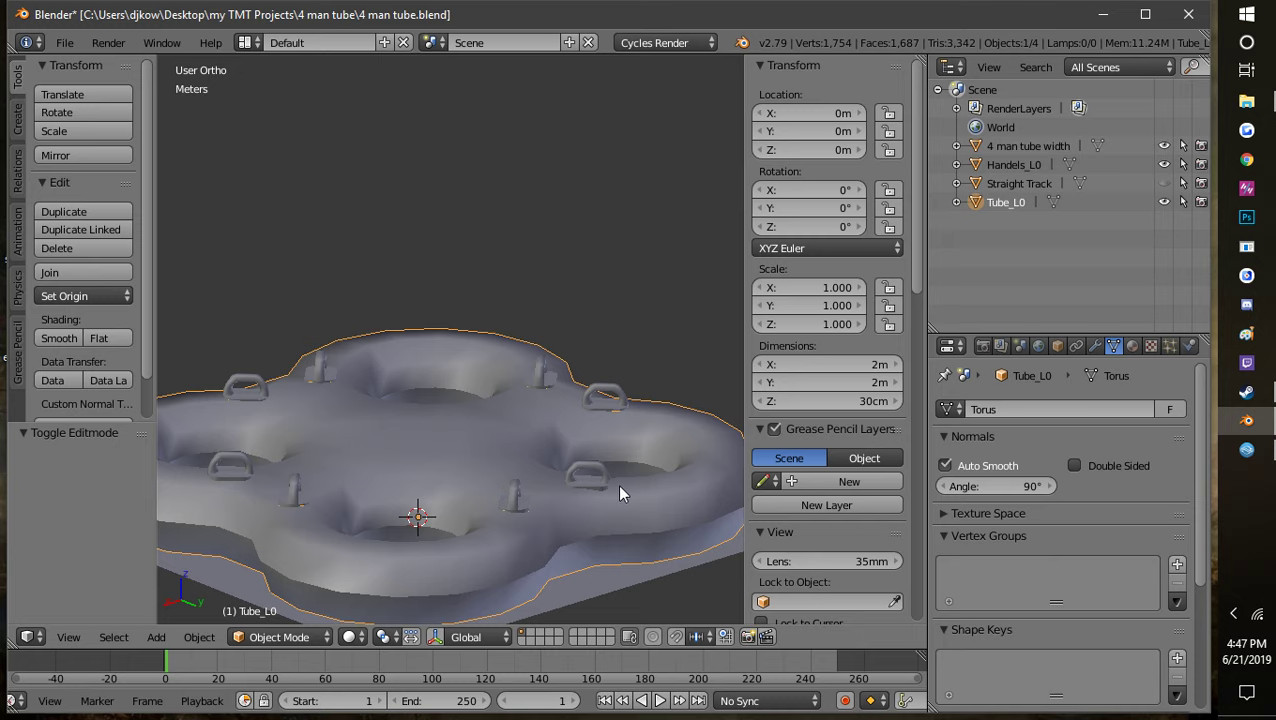
middle_drag(617, 483, 223, 527)
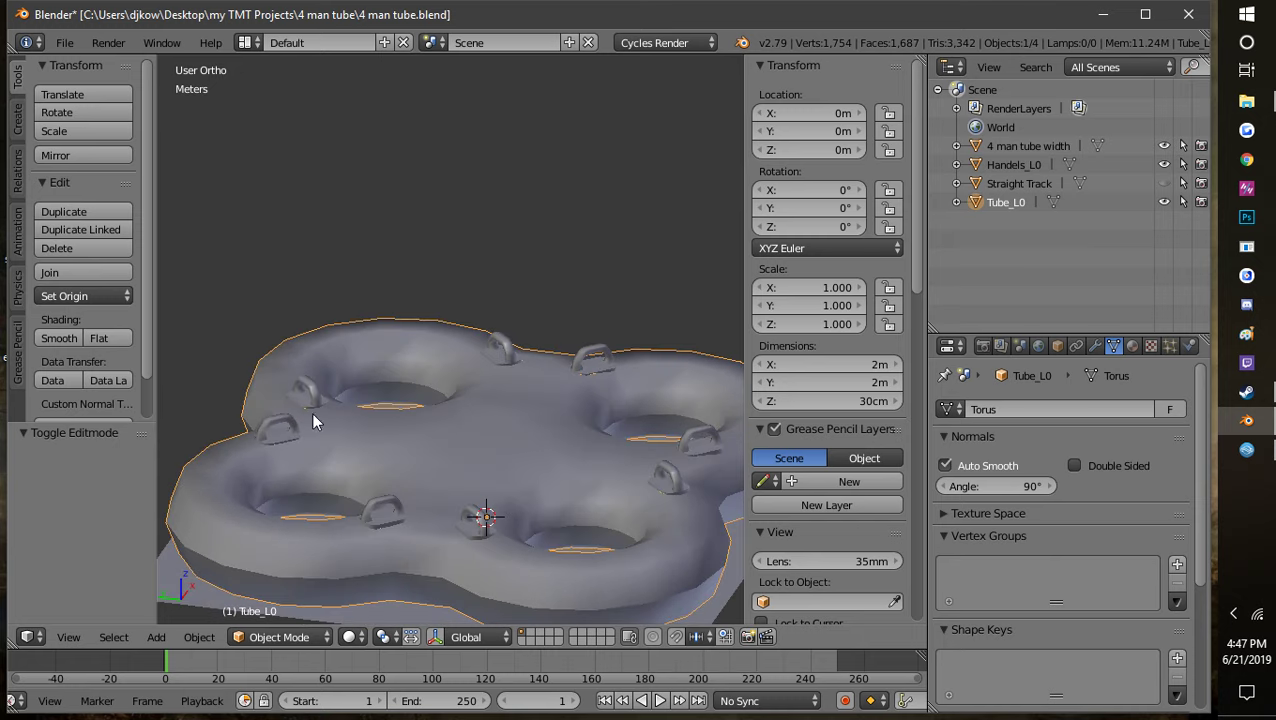
middle_drag(300, 438, 447, 484)
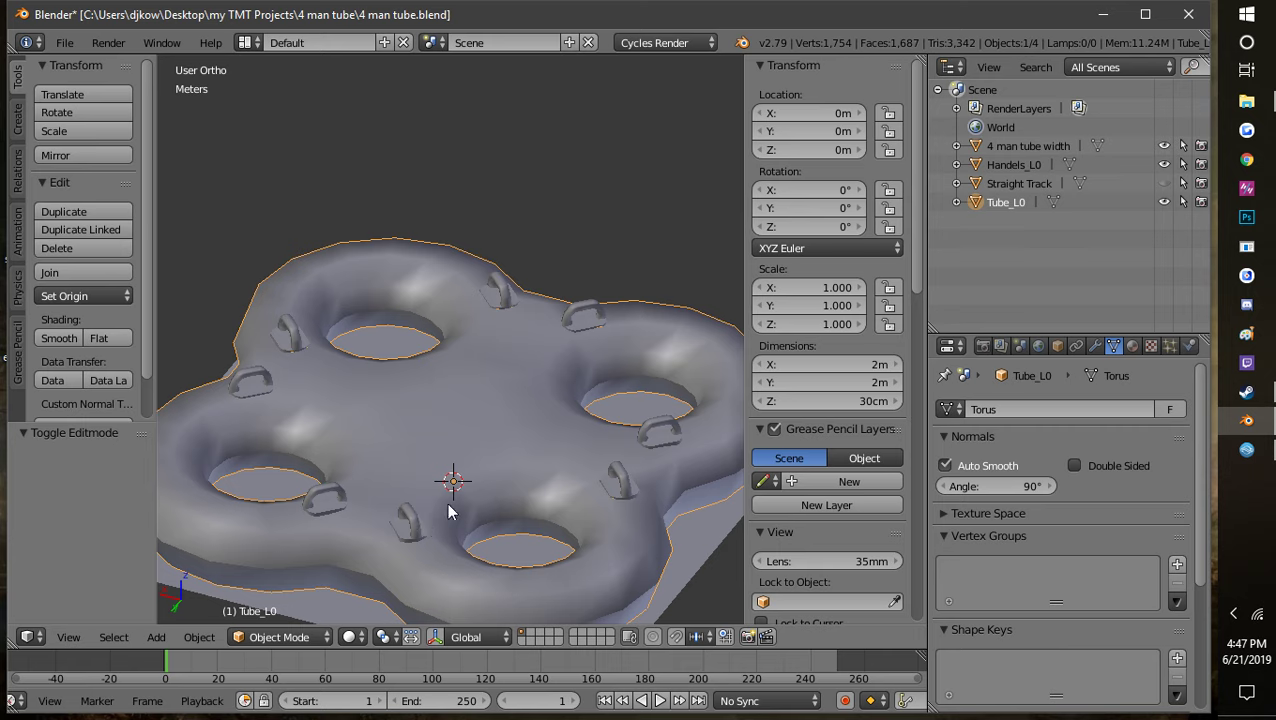
middle_drag(415, 533, 527, 524)
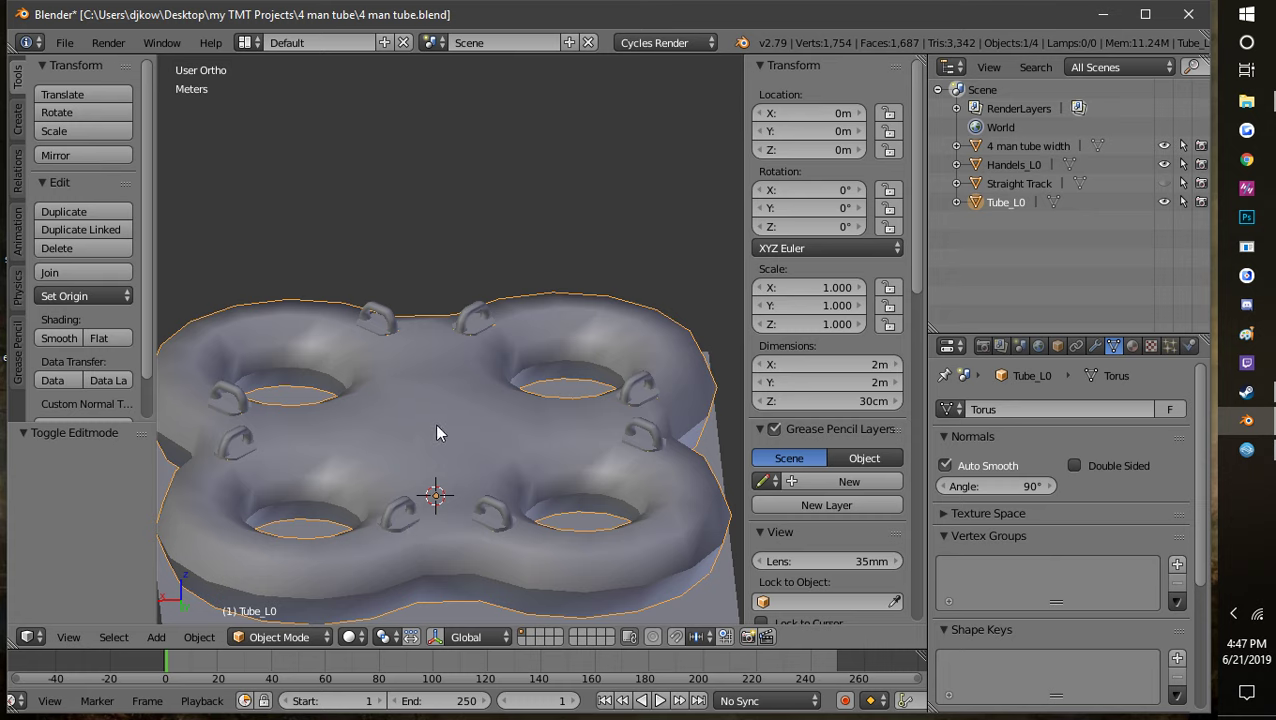
middle_drag(500, 471, 586, 484)
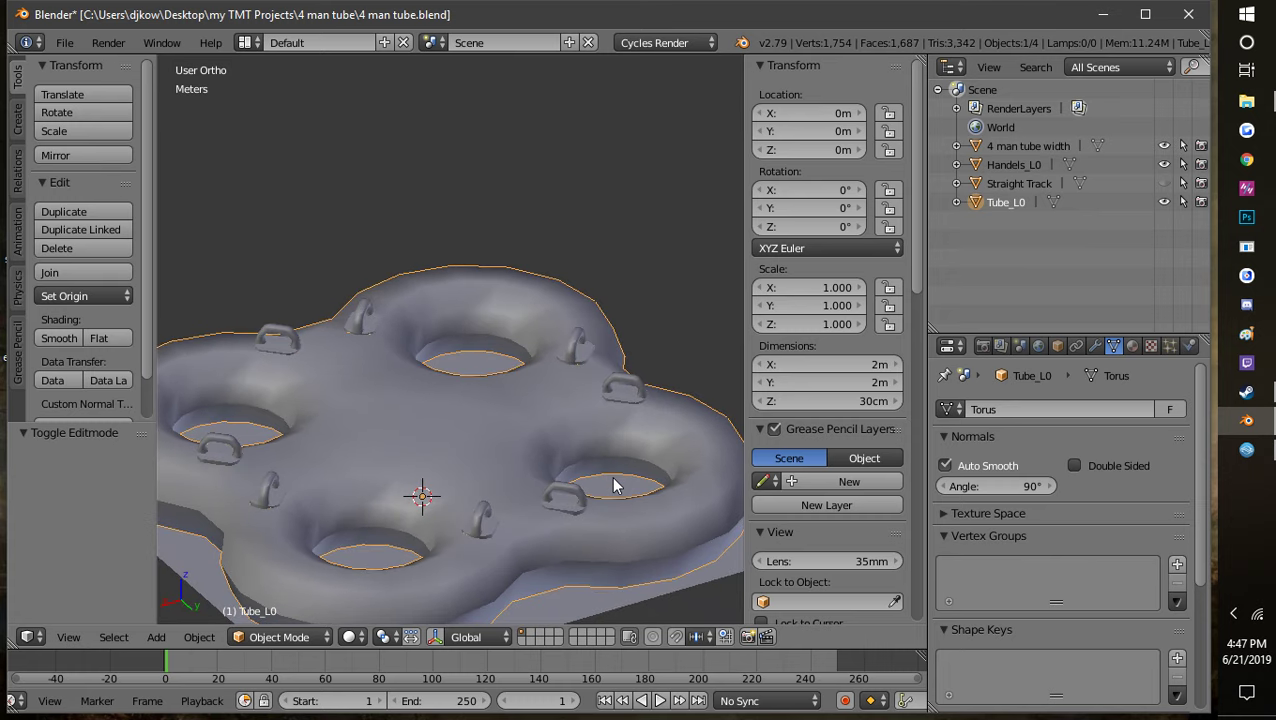
scroll(614, 485, down, 3)
middle_drag(620, 475, 578, 539)
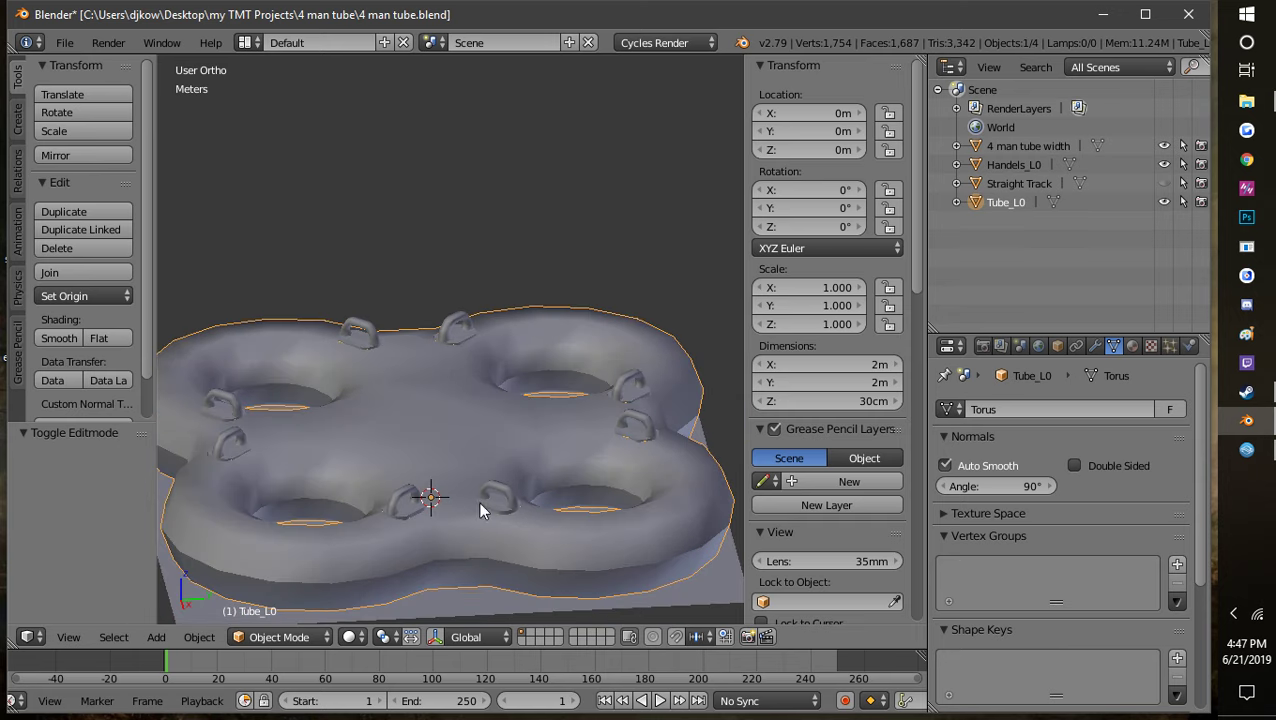
click(268, 643)
Step: Select Handels_L0, switch it into Edit Mode, and zoom in on one handle
click(282, 592)
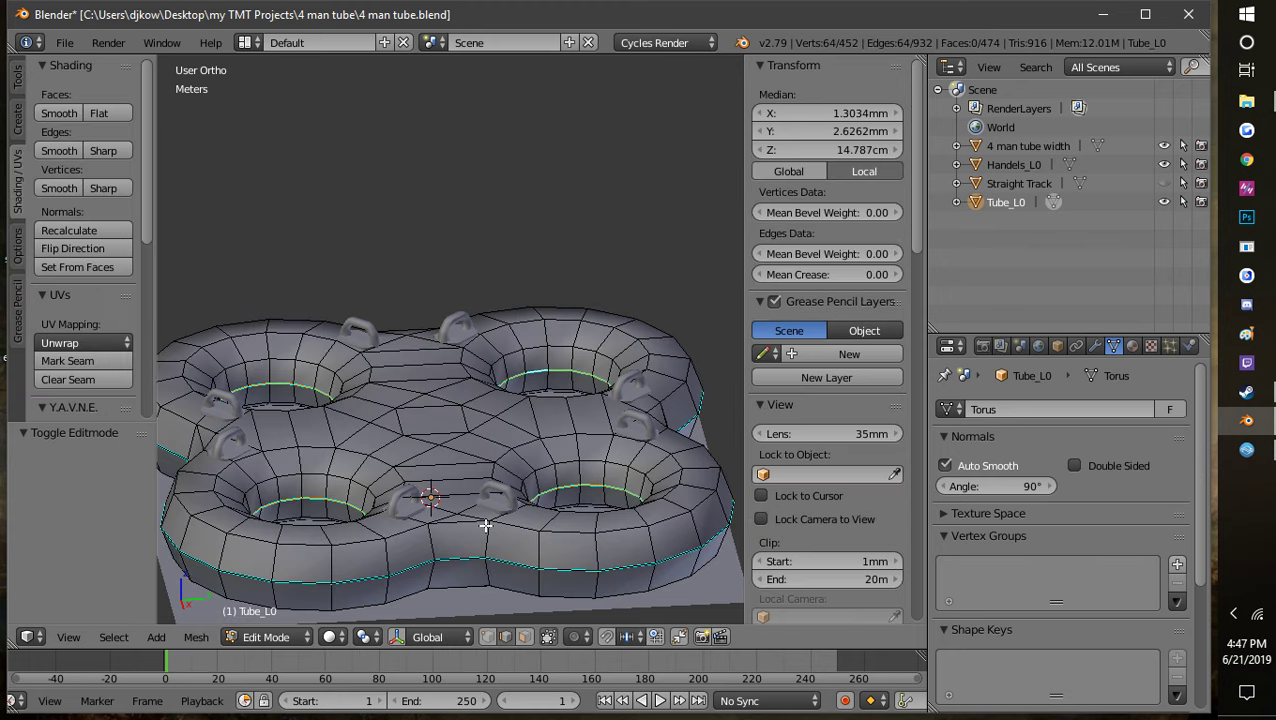
click(1020, 164)
click(300, 637)
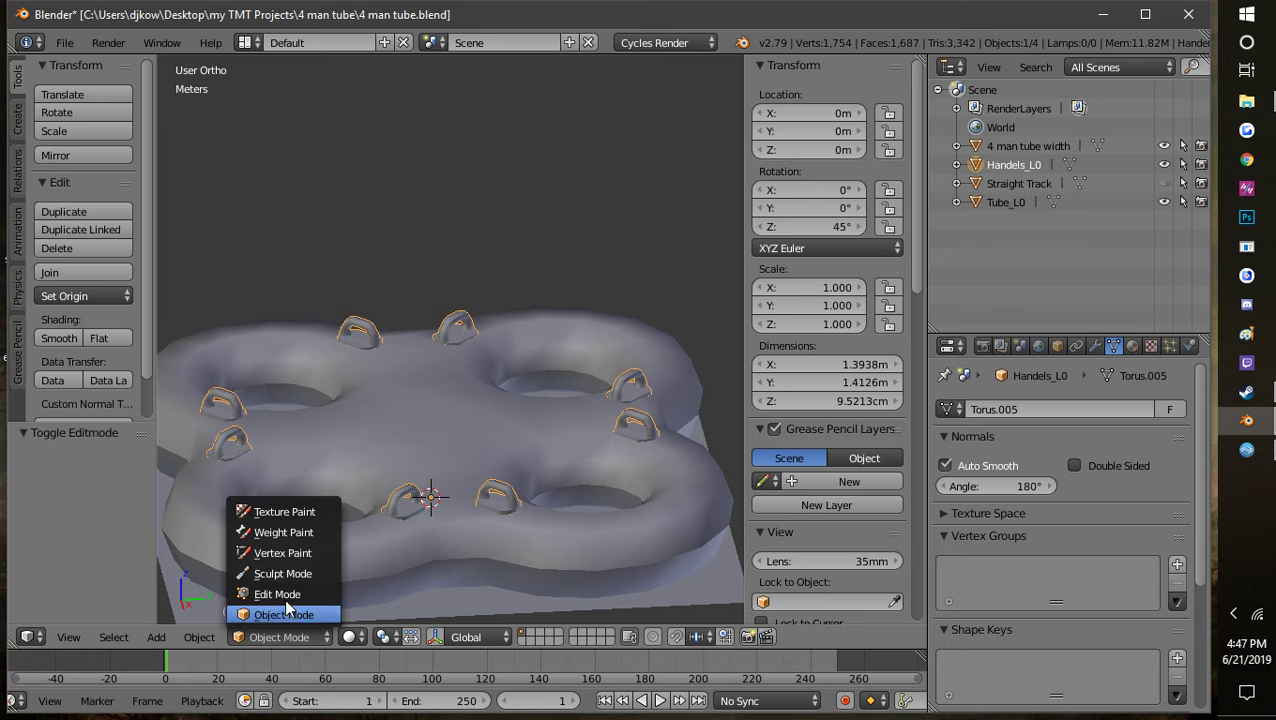
click(322, 591)
middle_drag(412, 544, 476, 405)
scroll(486, 409, up, 5)
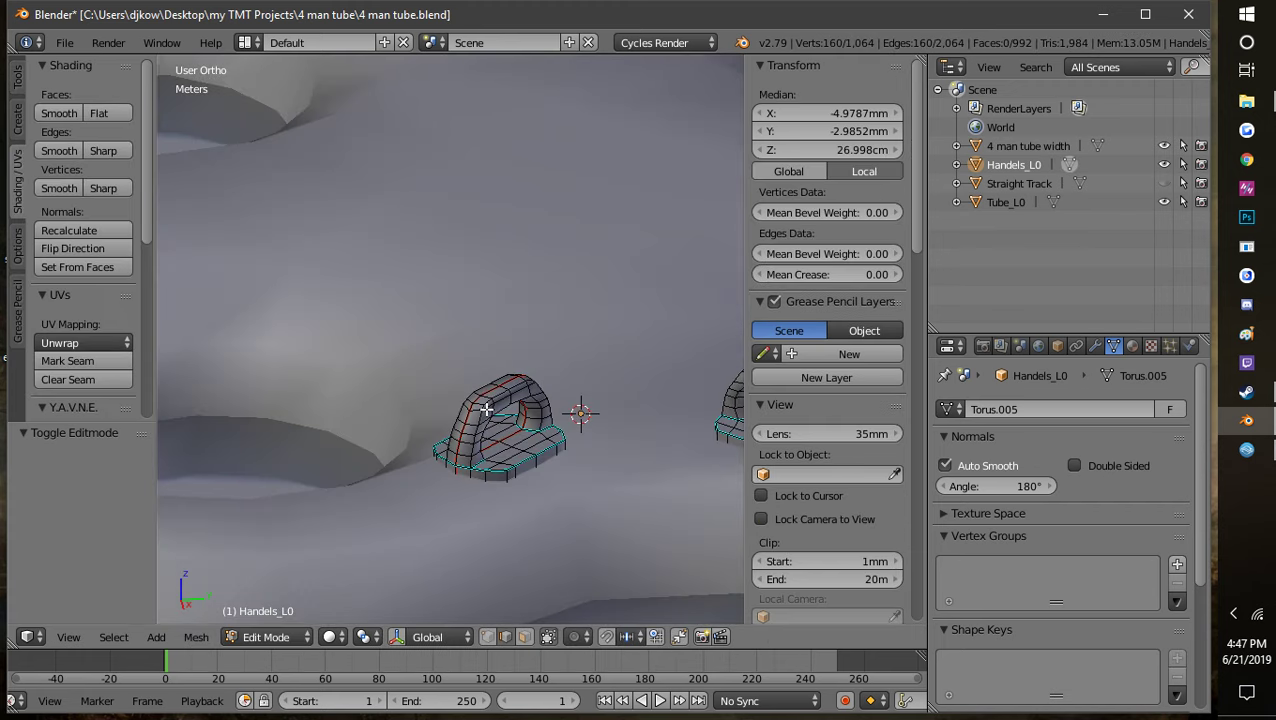
mouse_move(544, 498)
middle_down()
mouse_move(521, 493)
mouse_move(581, 495)
mouse_move(558, 490)
middle_up()
scroll(521, 493, up, 4)
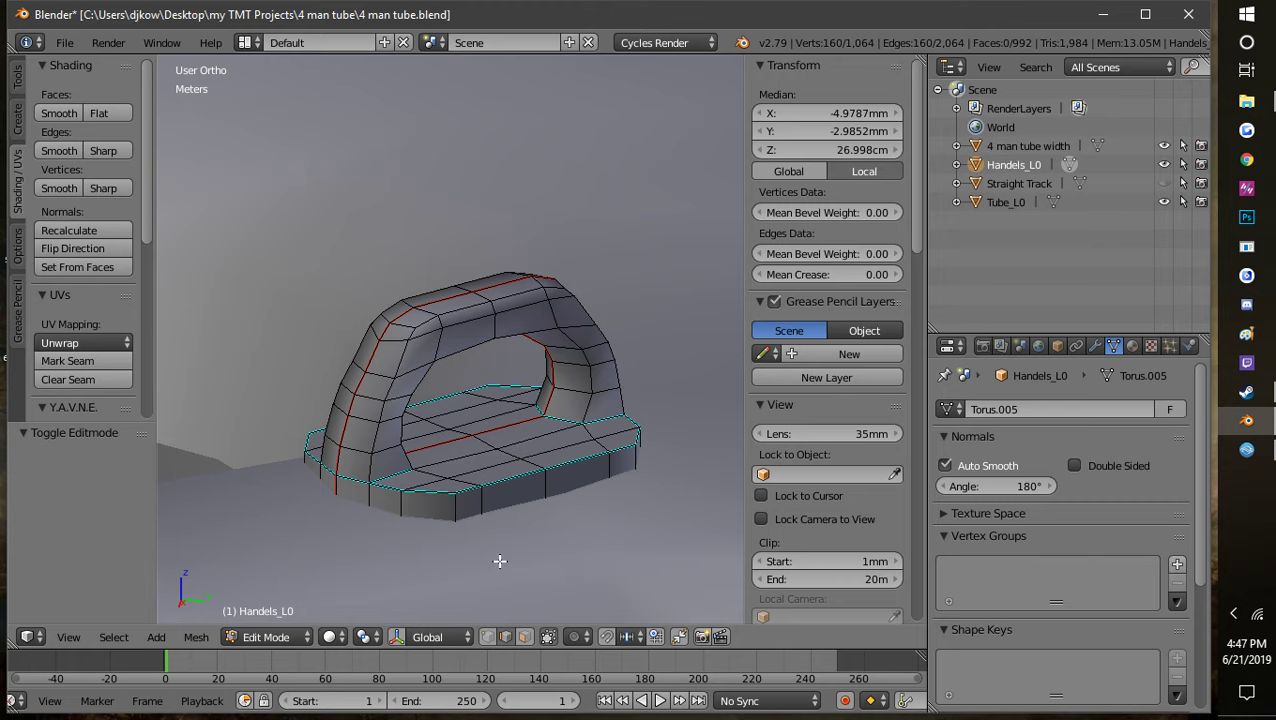
middle_drag(498, 558, 510, 530)
Step: Set viewport shading to Wireframe and orbit with the numpad to inspect the handle's base ring
click(340, 637)
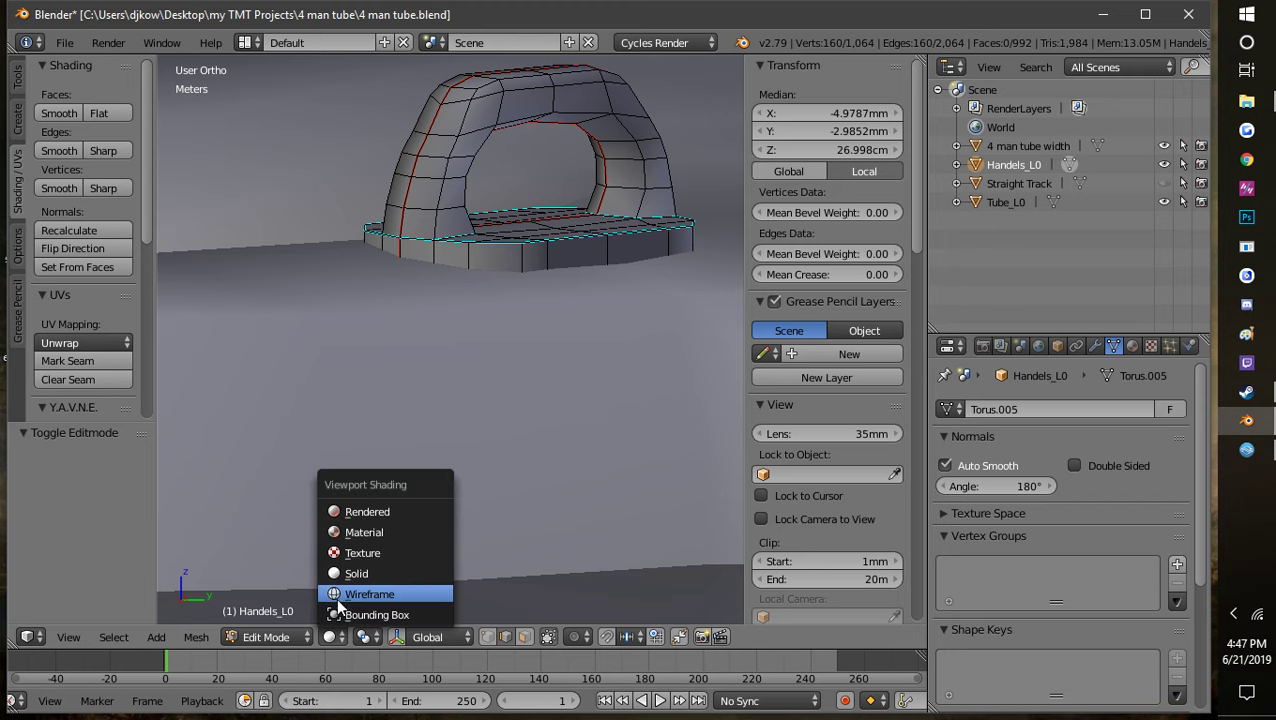
click(342, 592)
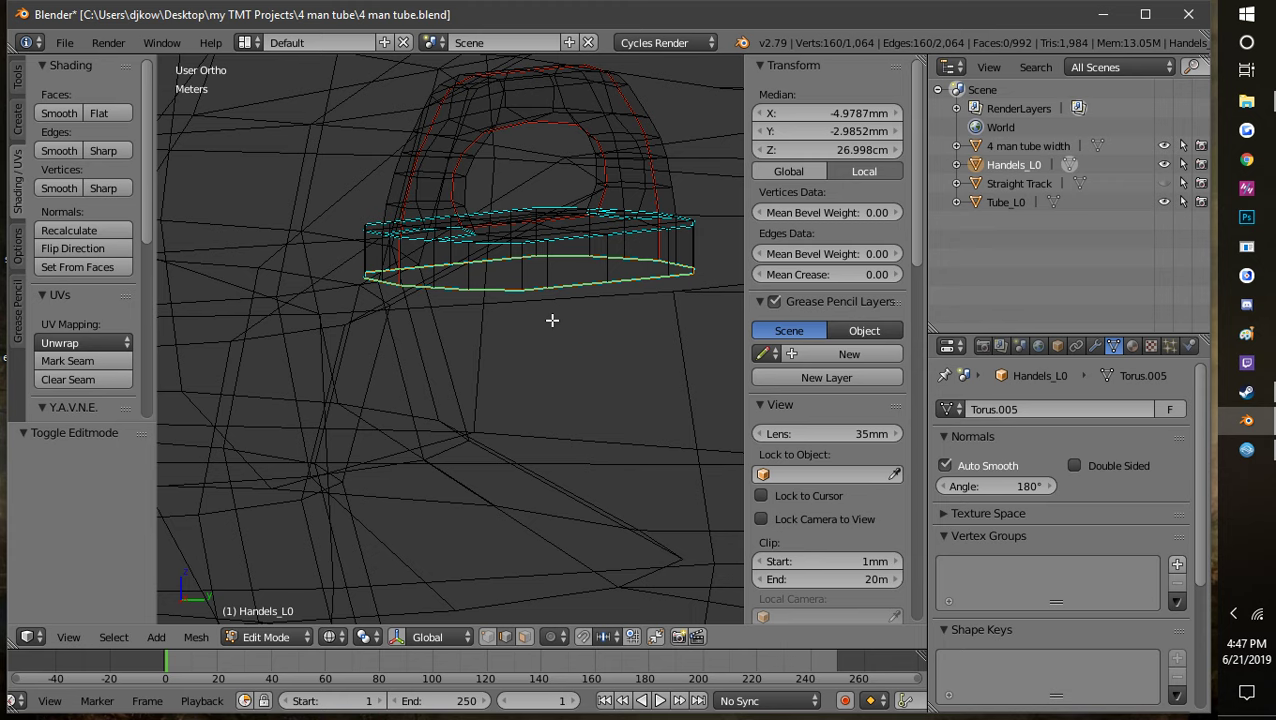
key(KP_8)
key(KP_2)
key(KP_2)
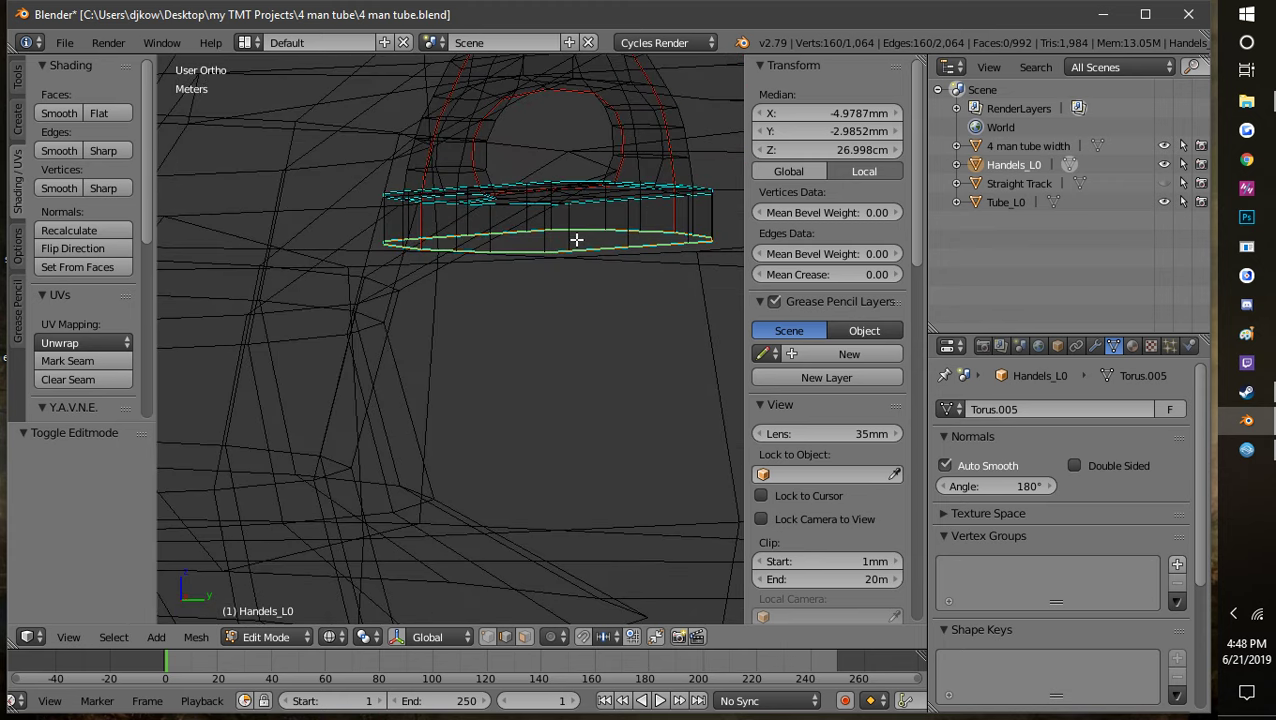
key(KP_8)
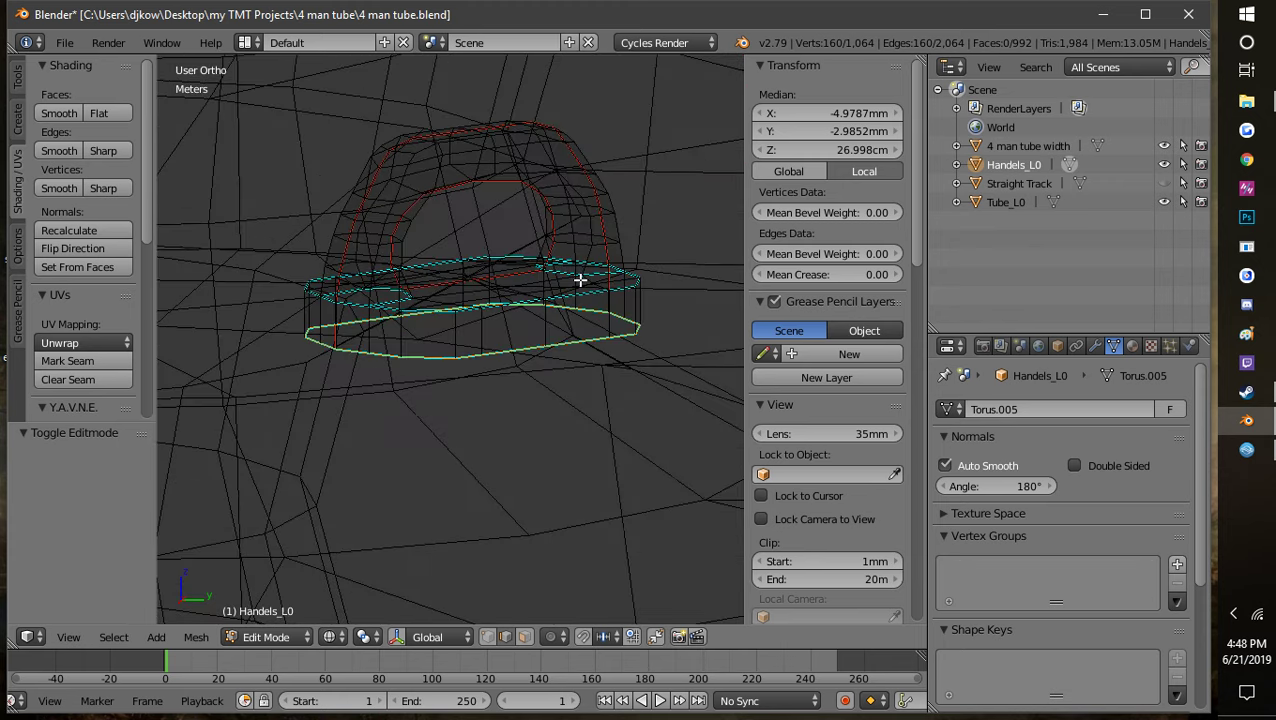
scroll(578, 279, down, 3)
key(KP_4)
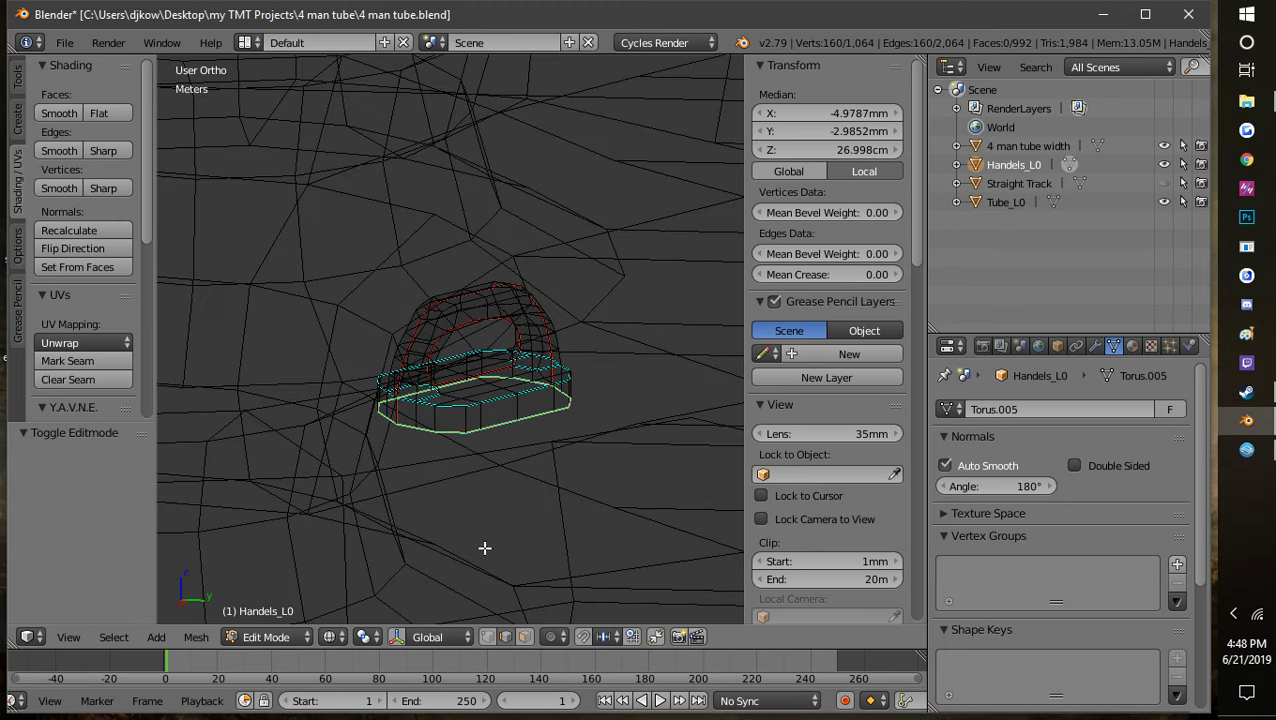
Step: Leave Edit Mode, switch shading to Solid, and re-enter Edit Mode on Handels_L0
click(262, 637)
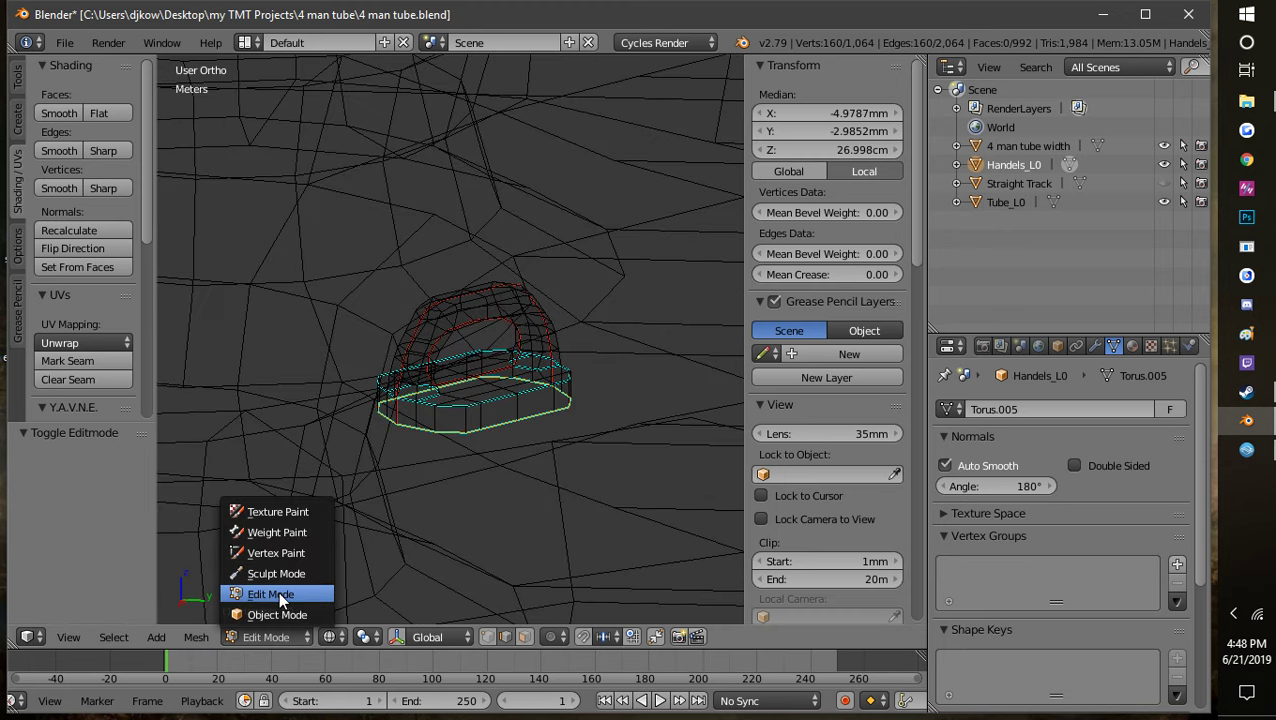
click(294, 614)
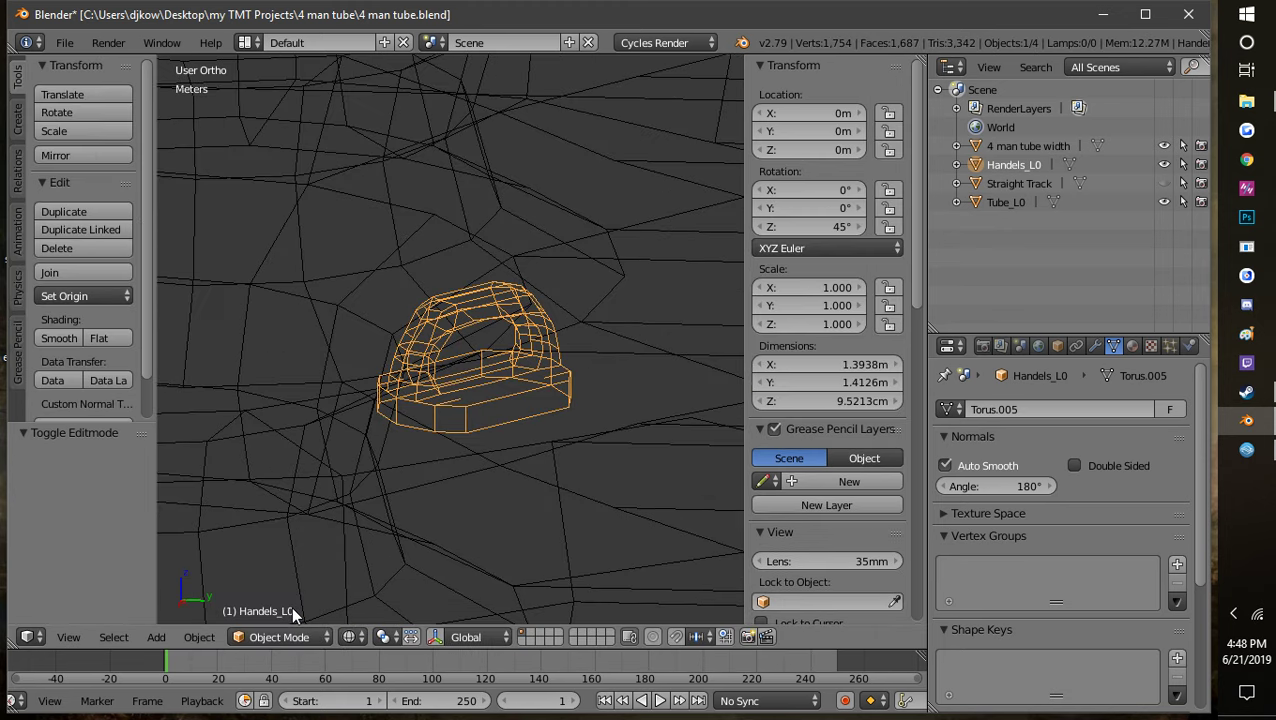
click(354, 637)
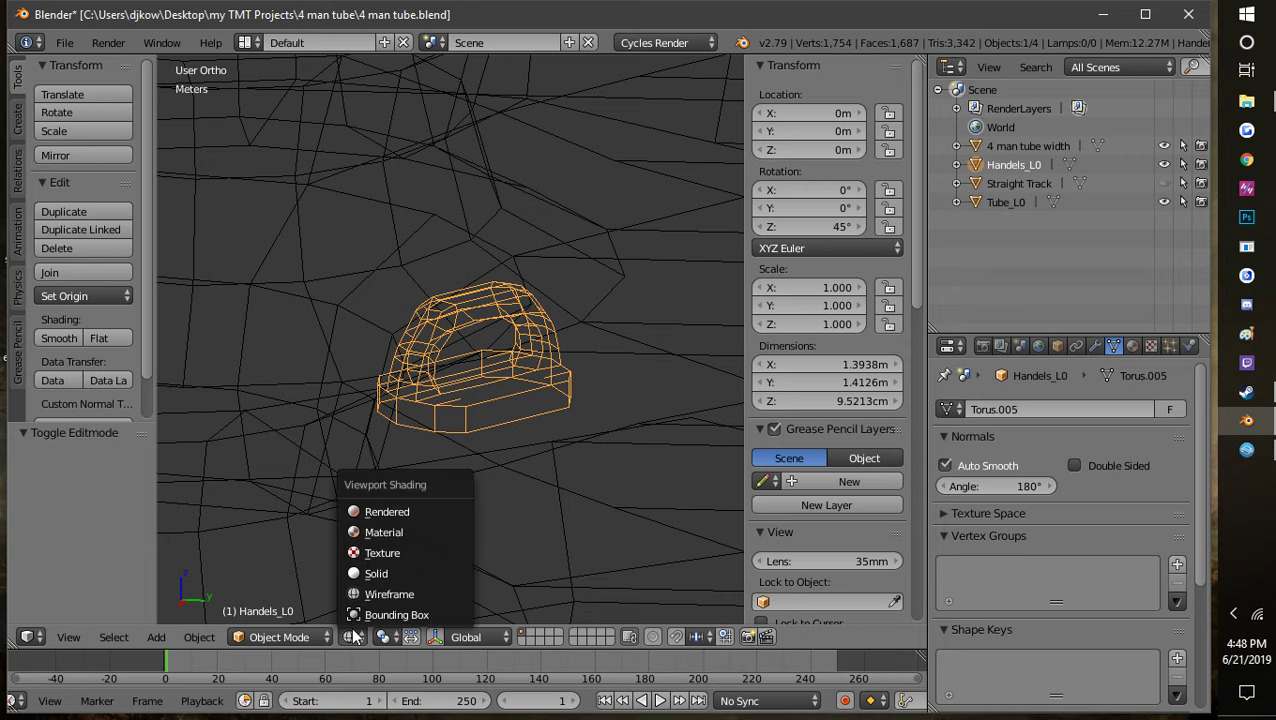
click(380, 573)
click(280, 637)
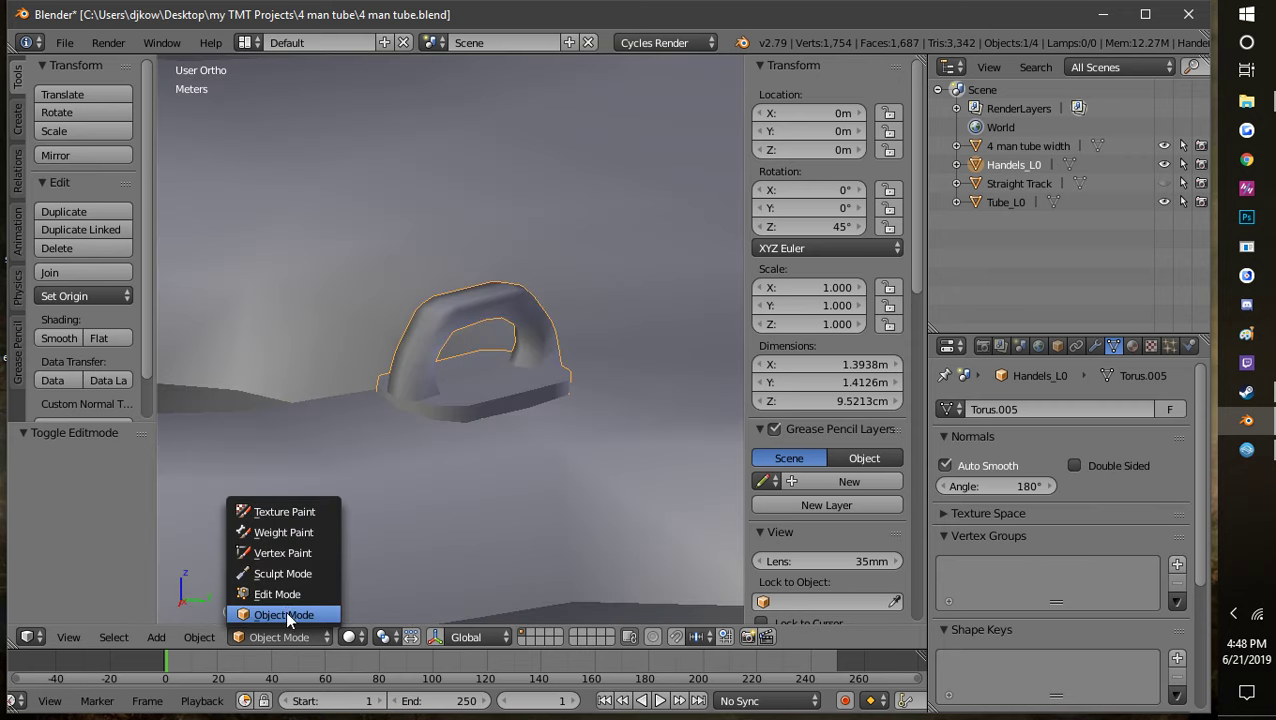
click(296, 593)
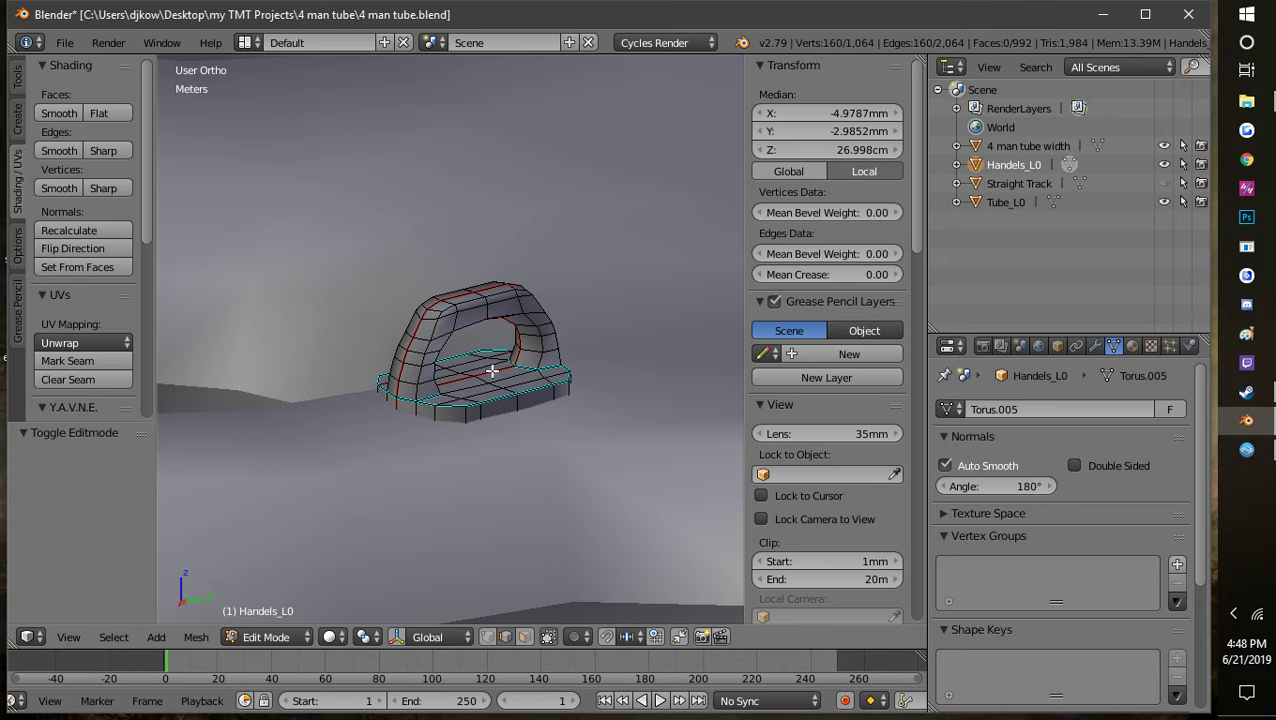
click(17, 80)
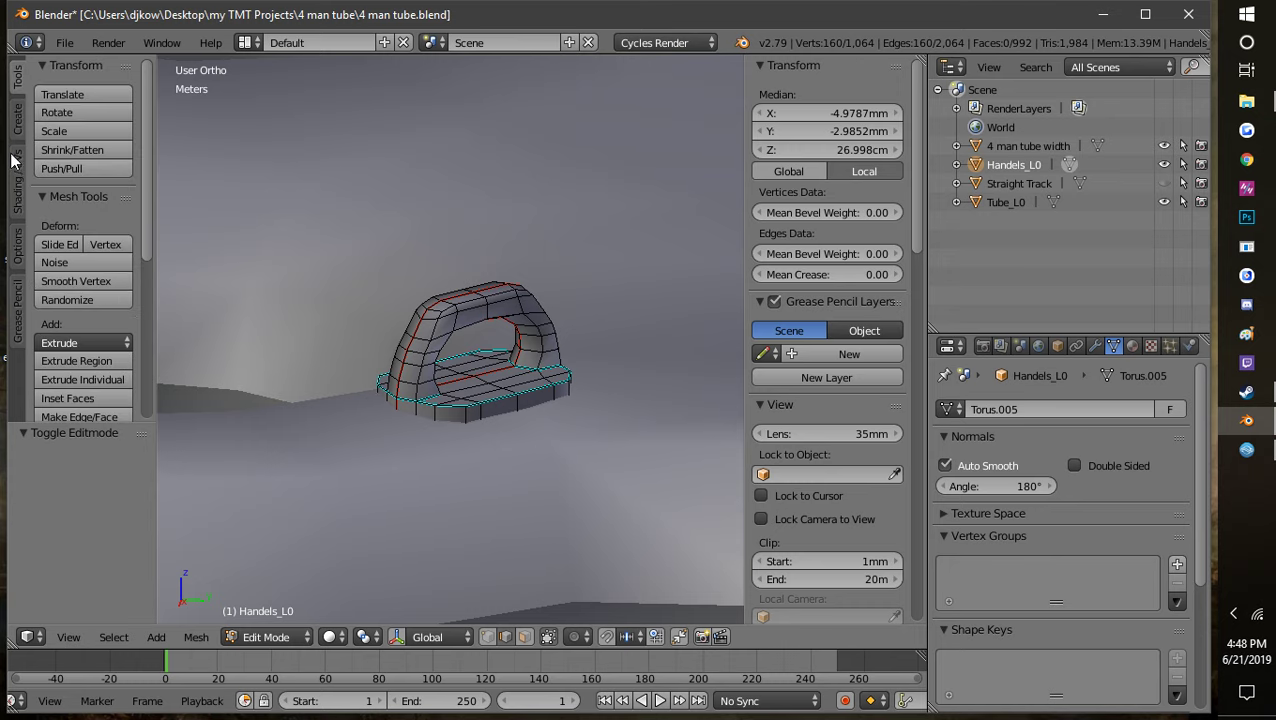
click(16, 168)
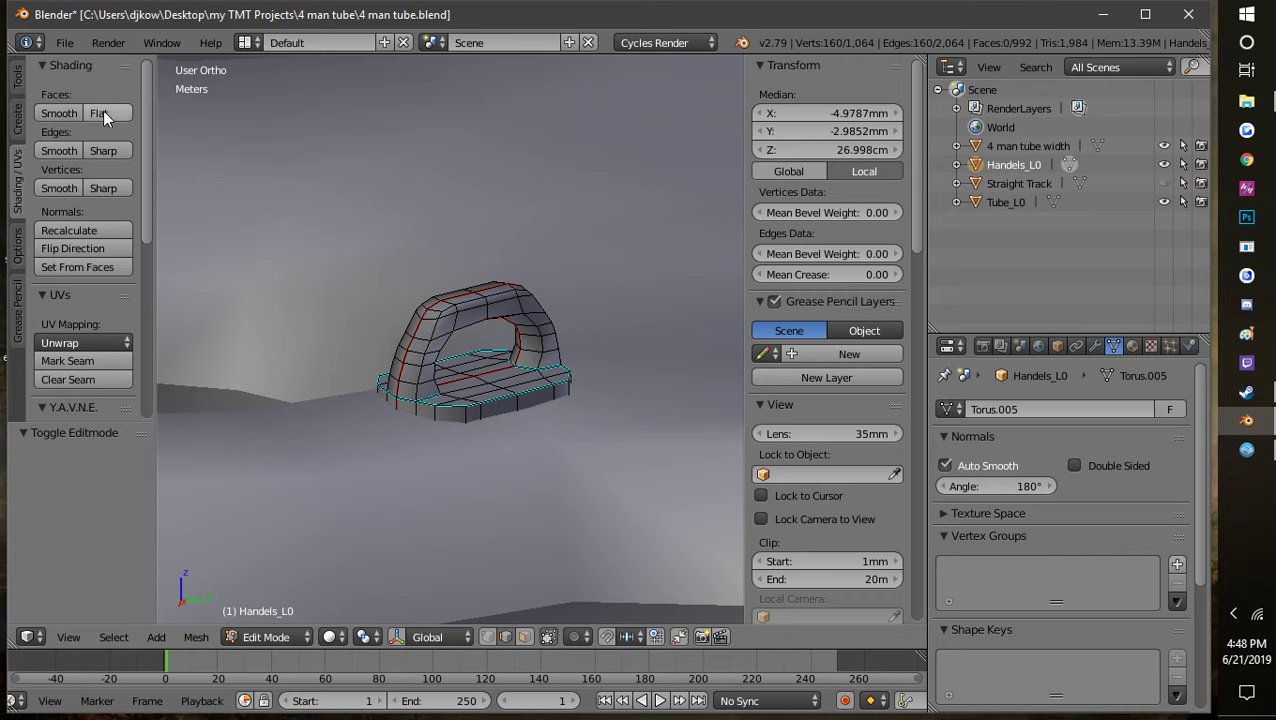
scroll(108, 308, down, 3)
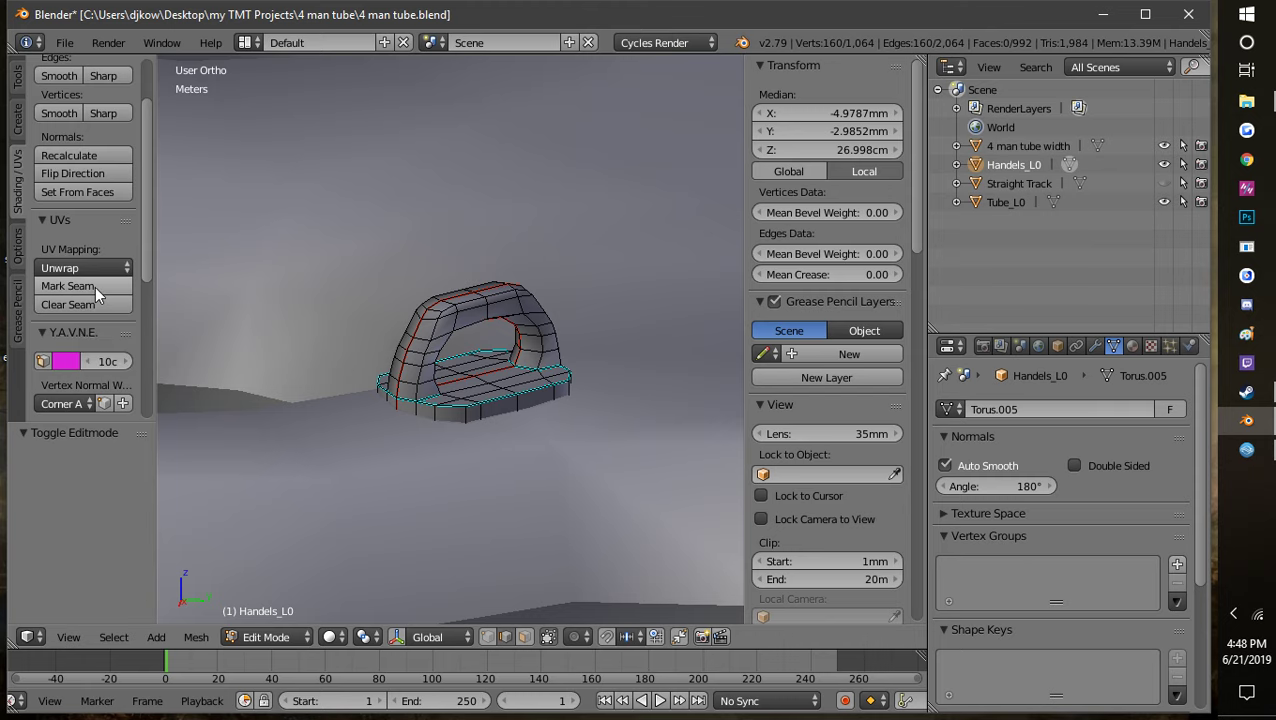
scroll(425, 362, up, 1)
scroll(425, 362, up, 3)
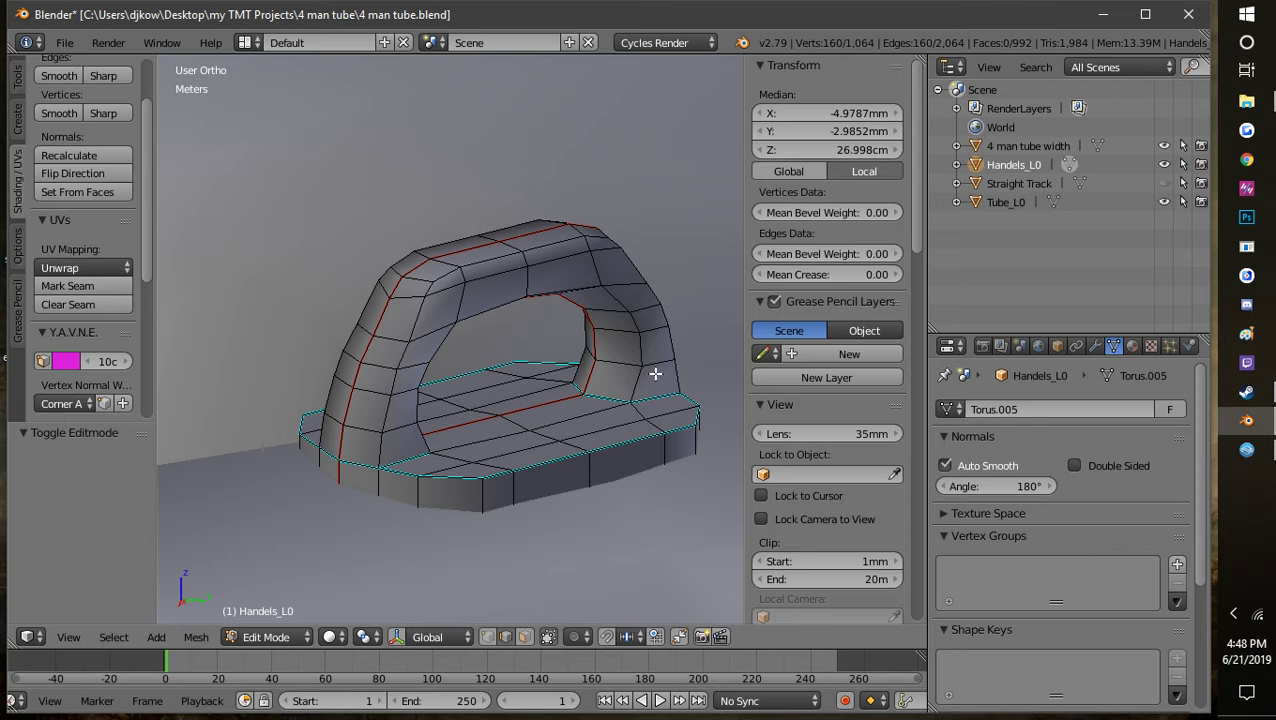
middle_drag(655, 373, 524, 420)
scroll(353, 478, up, 2)
scroll(342, 478, down, 2)
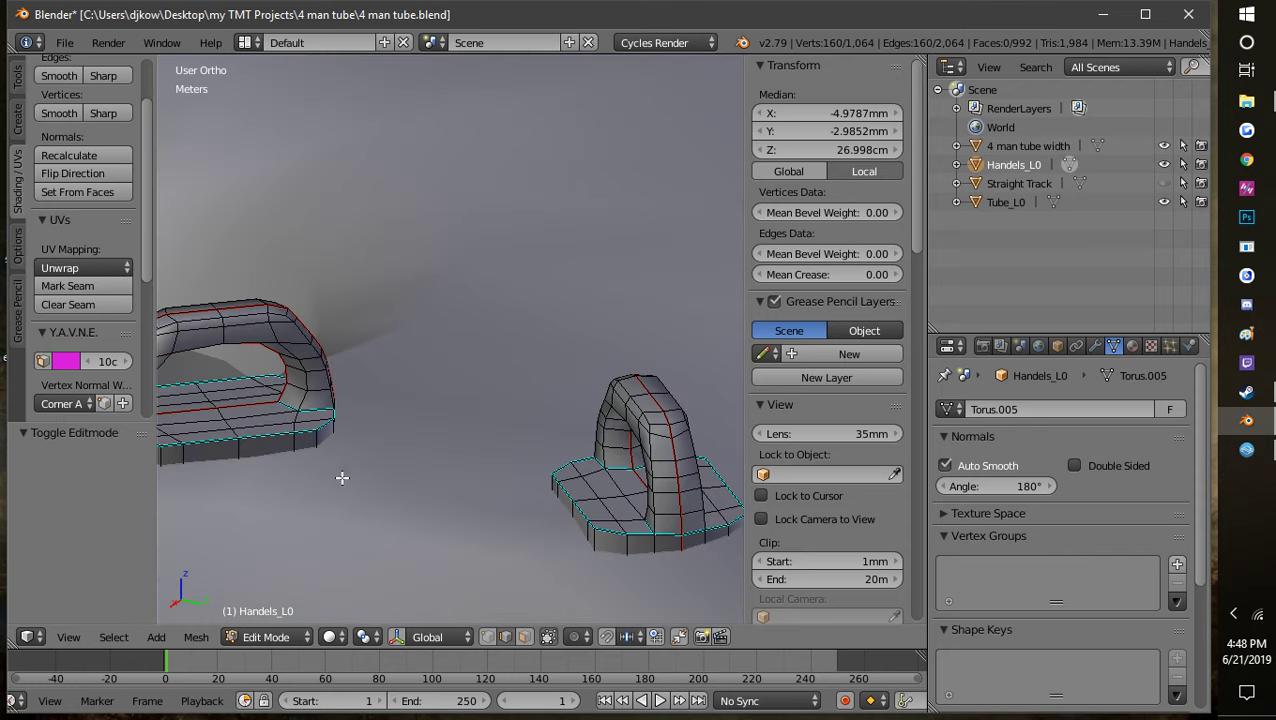
shift+middle_drag(342, 478, 547, 470)
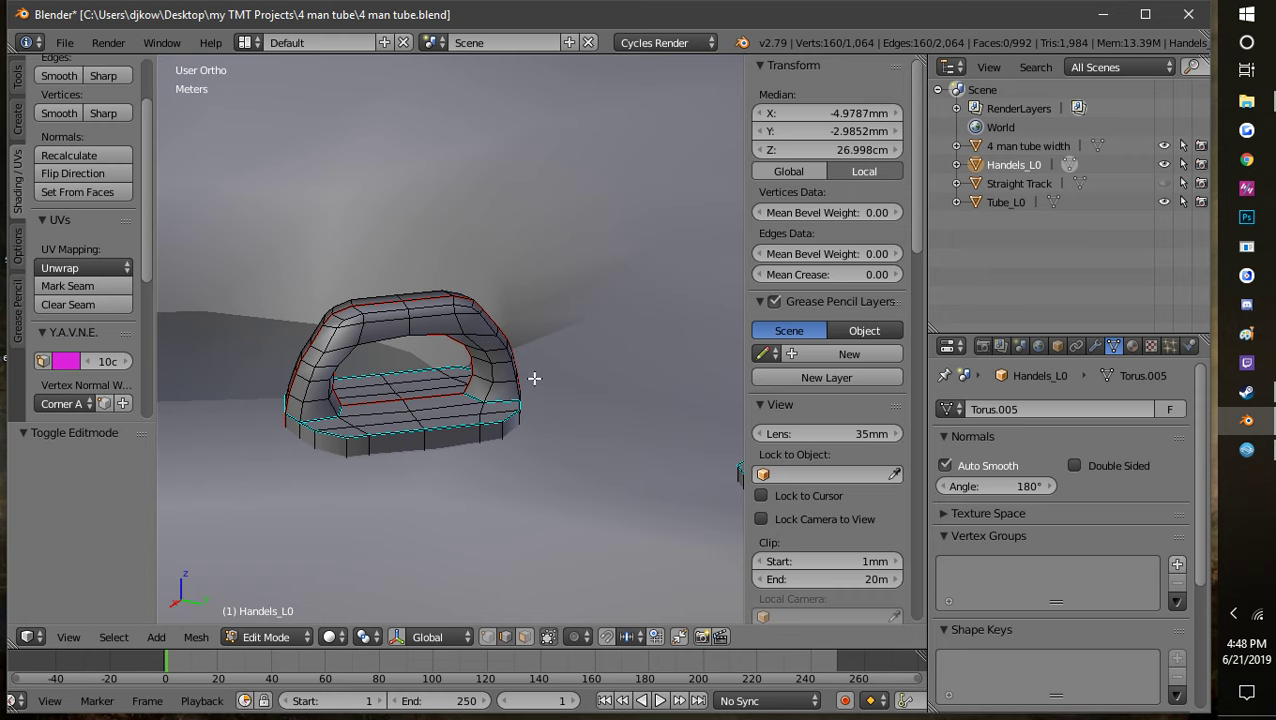
key(a)
key(a)
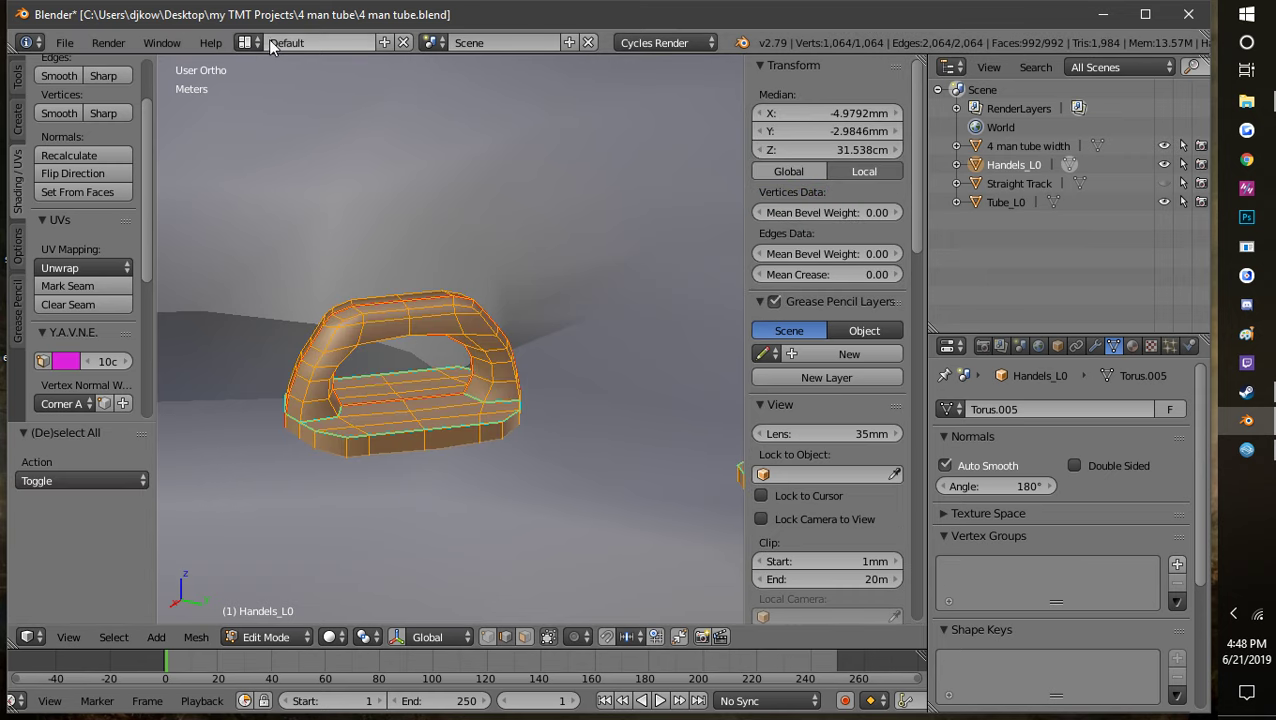
scroll(550, 273, down, 3)
scroll(515, 420, up, 4)
right_click(519, 421)
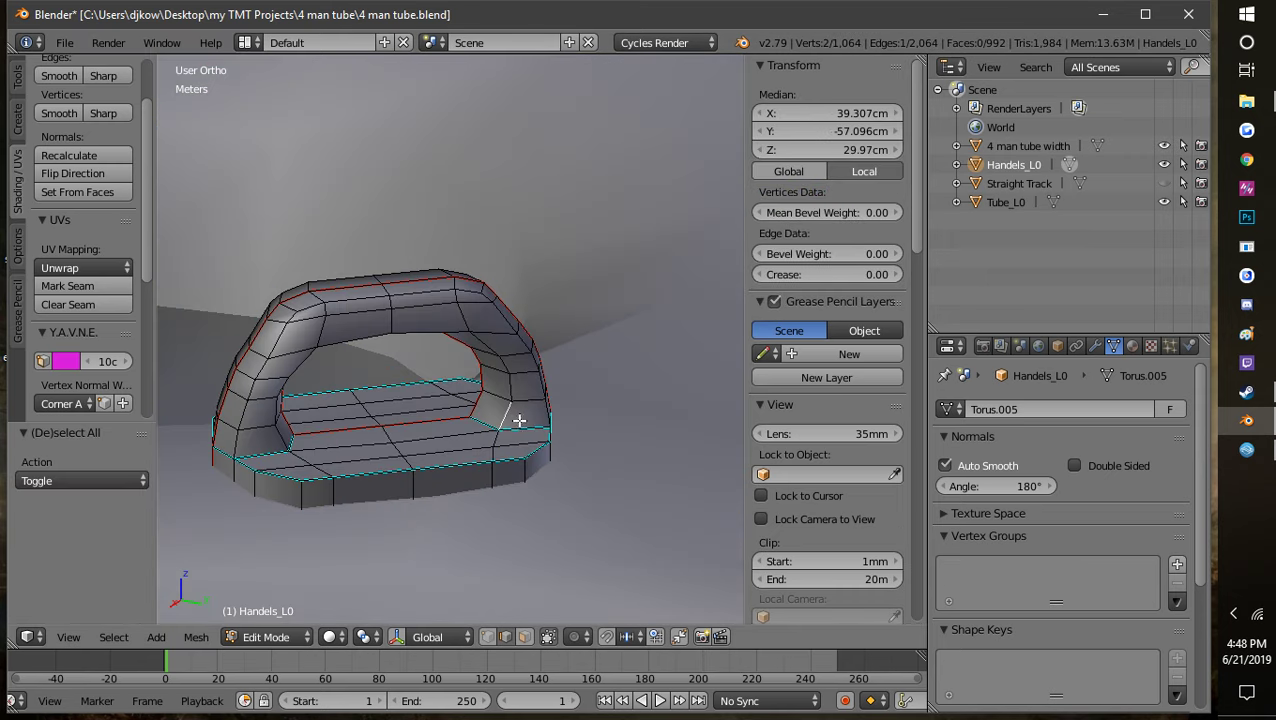
middle_drag(519, 421, 560, 442)
right_click(596, 423)
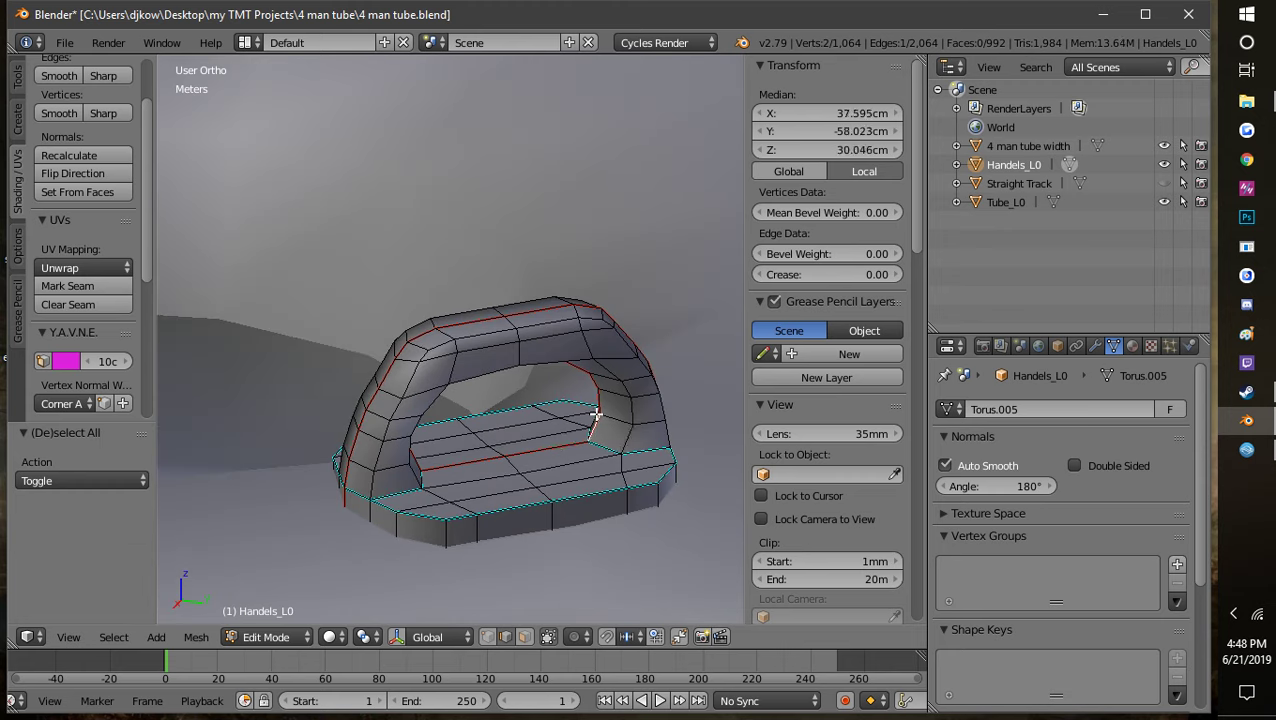
scroll(581, 455, up, 1)
right_click(581, 468)
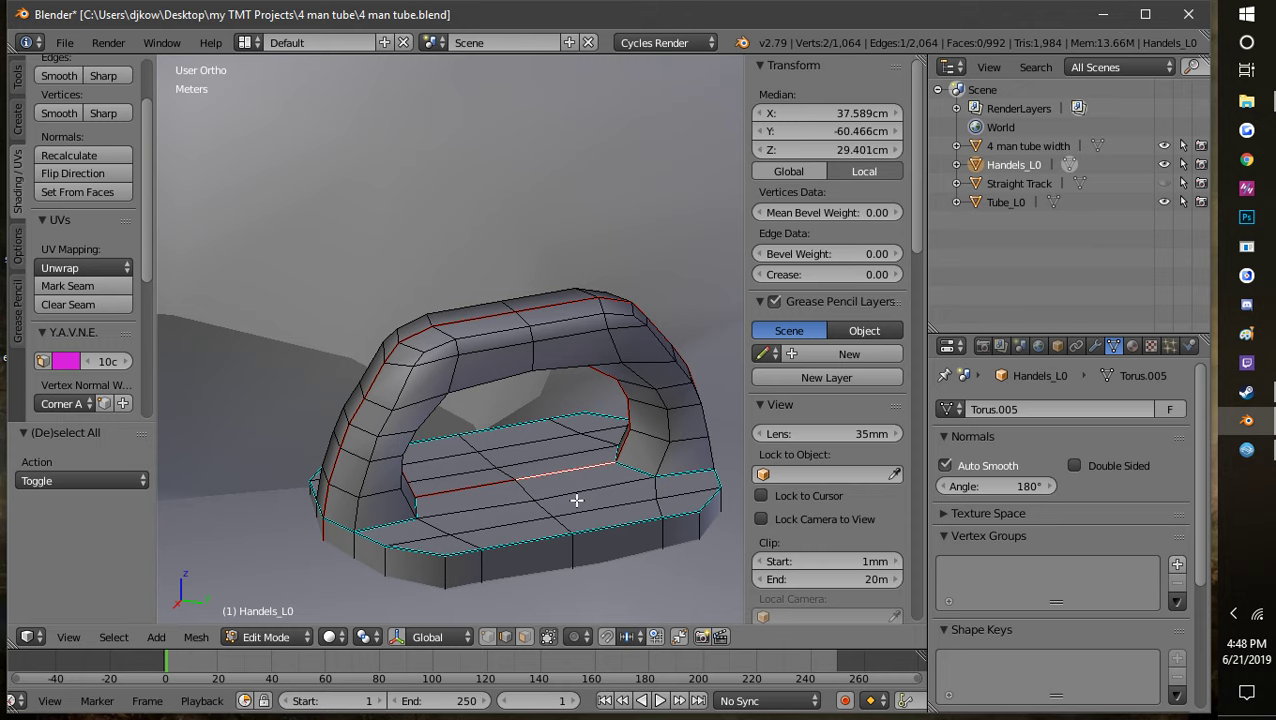
middle_drag(619, 548, 584, 459)
scroll(584, 459, down, 8)
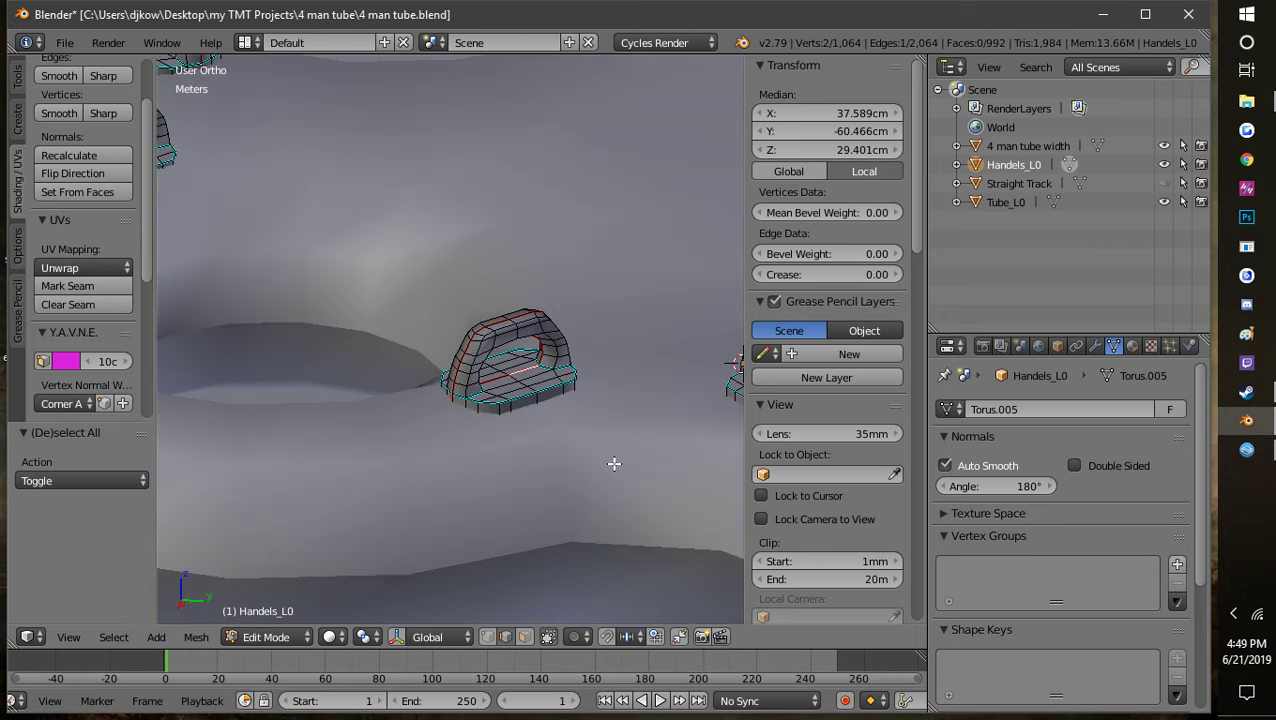
middle_drag(609, 541, 524, 386)
scroll(524, 386, down, 3)
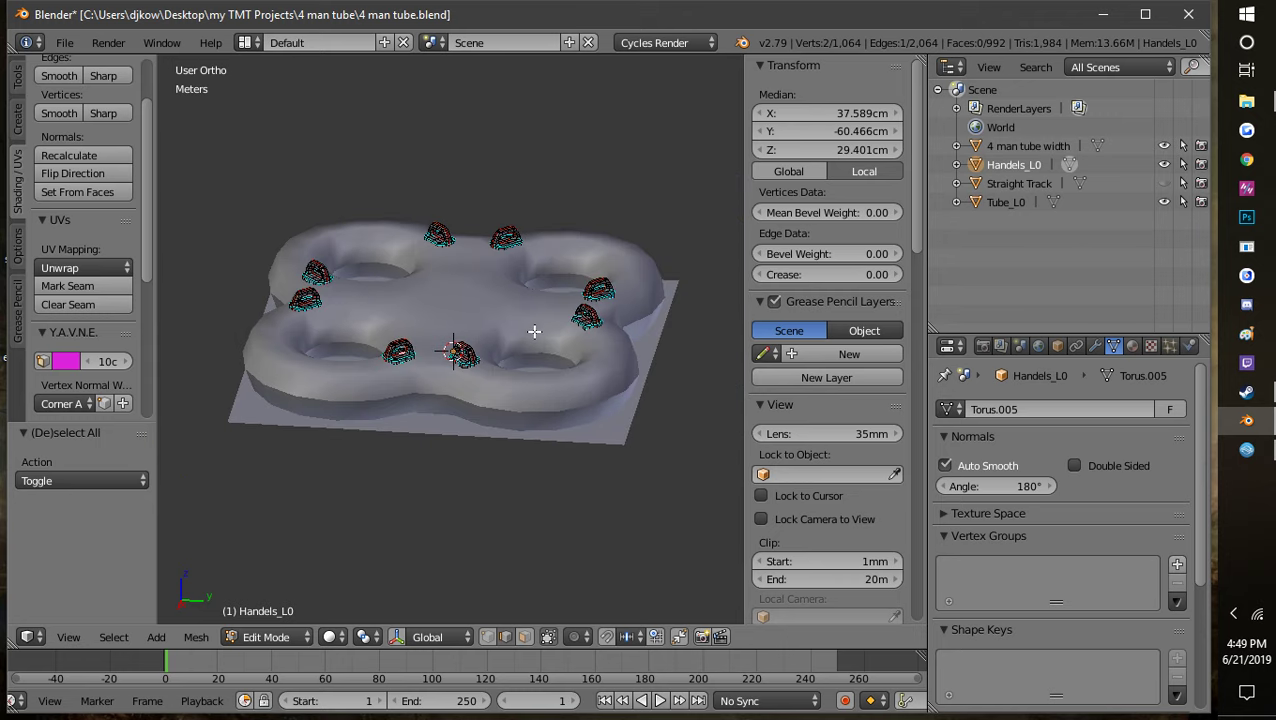
middle_drag(530, 333, 527, 405)
Step: In Object Mode, hide Handels_L0 and Tube_L0 and show only the Straight Track
click(1164, 183)
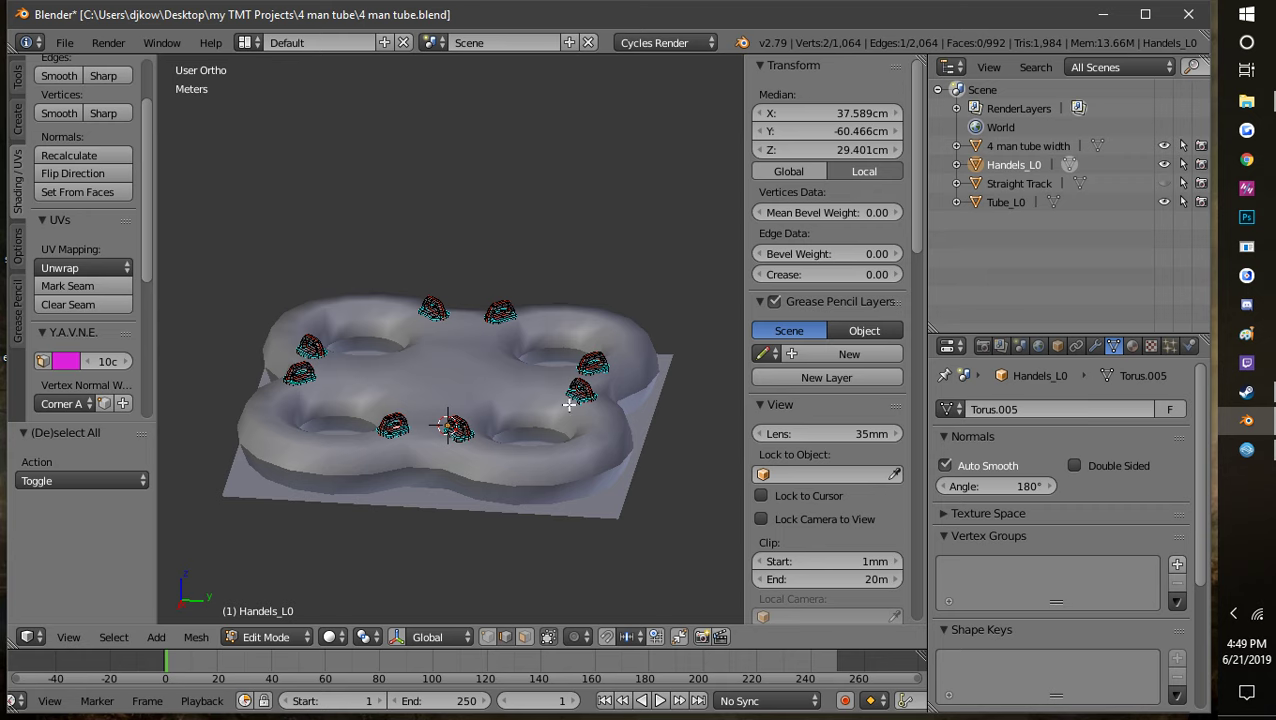
click(265, 637)
click(264, 615)
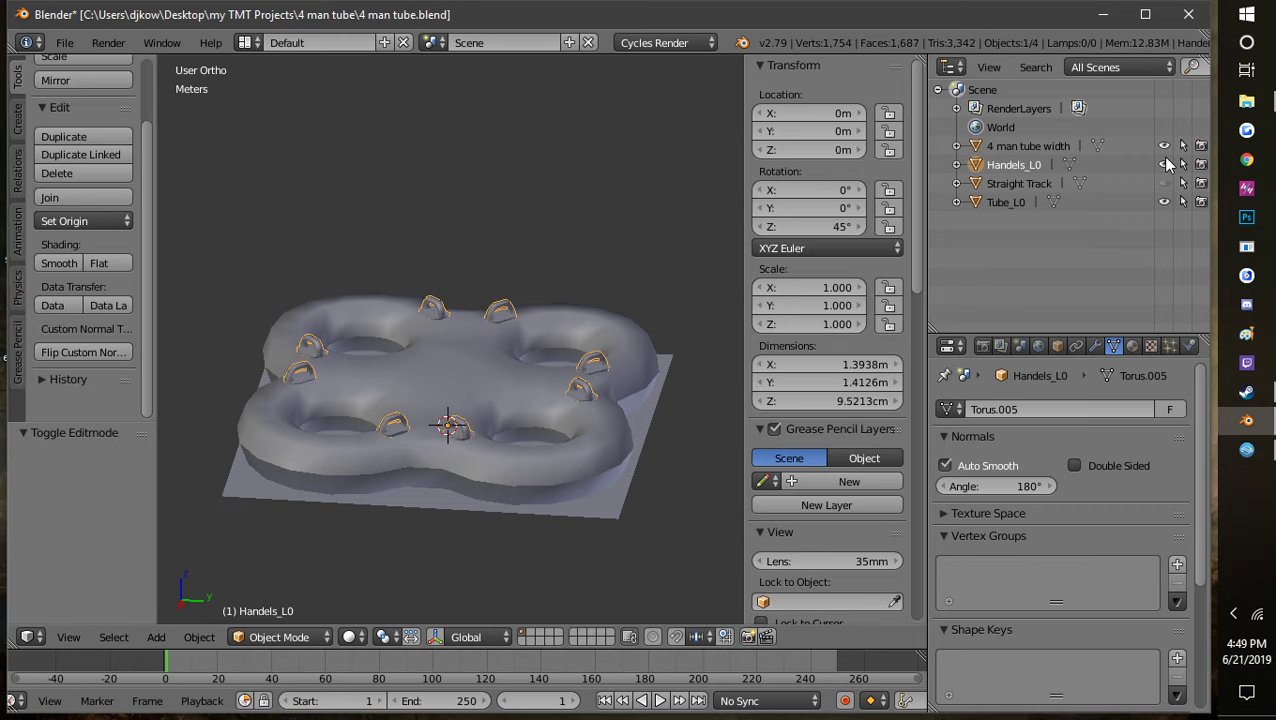
click(1164, 164)
click(1164, 202)
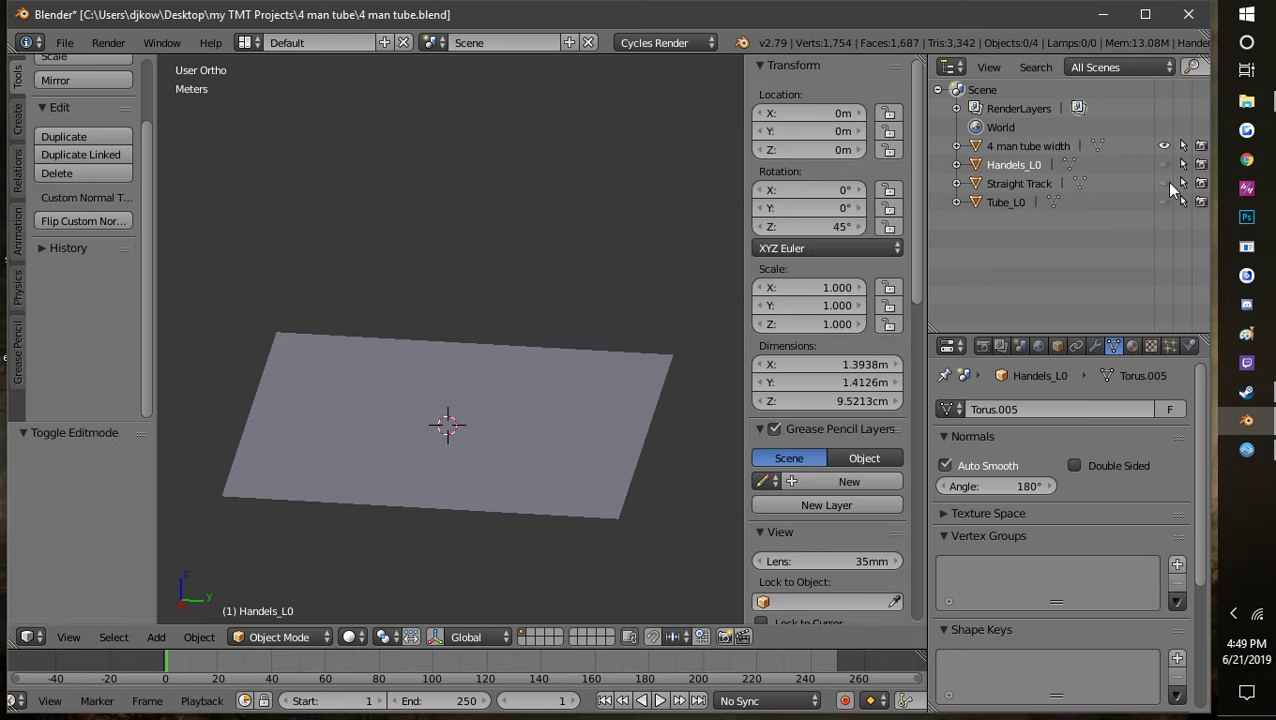
click(1164, 183)
scroll(535, 325, down, 5)
middle_drag(521, 433, 477, 472)
Step: Toggle the handles and tube on and off to check the tube inside the track
scroll(478, 466, up, 1)
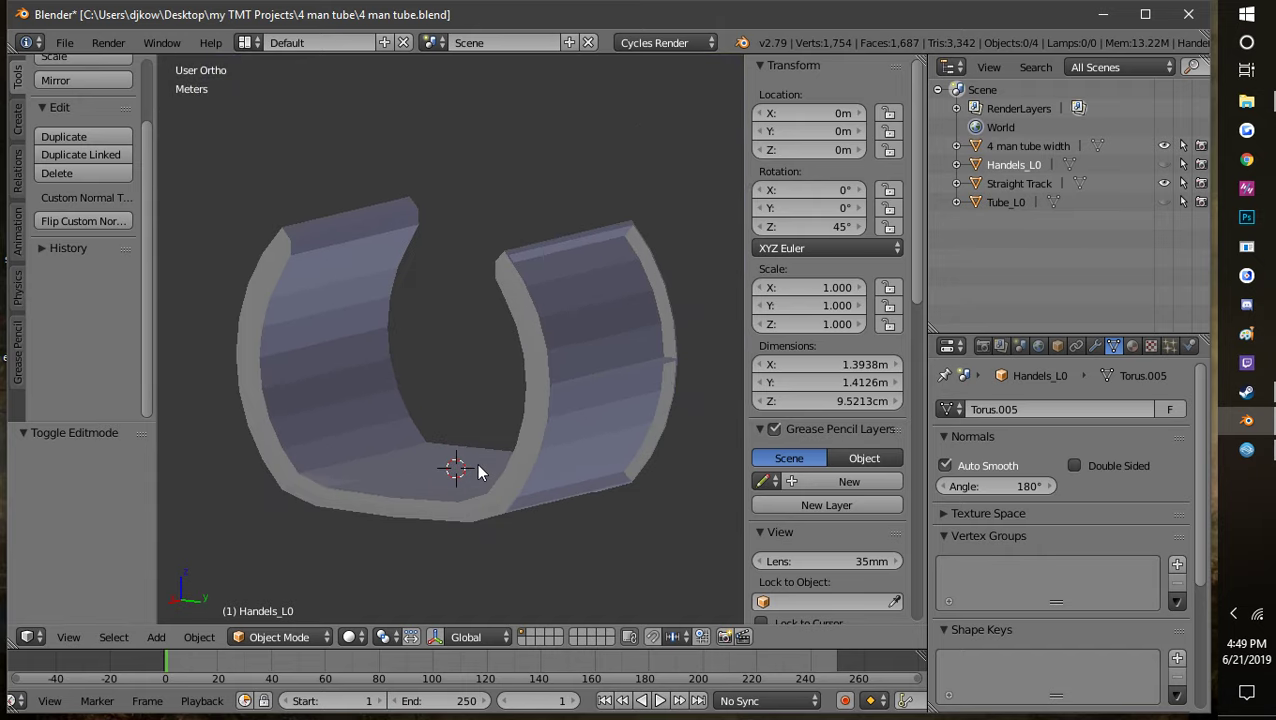
scroll(477, 472, up, 1)
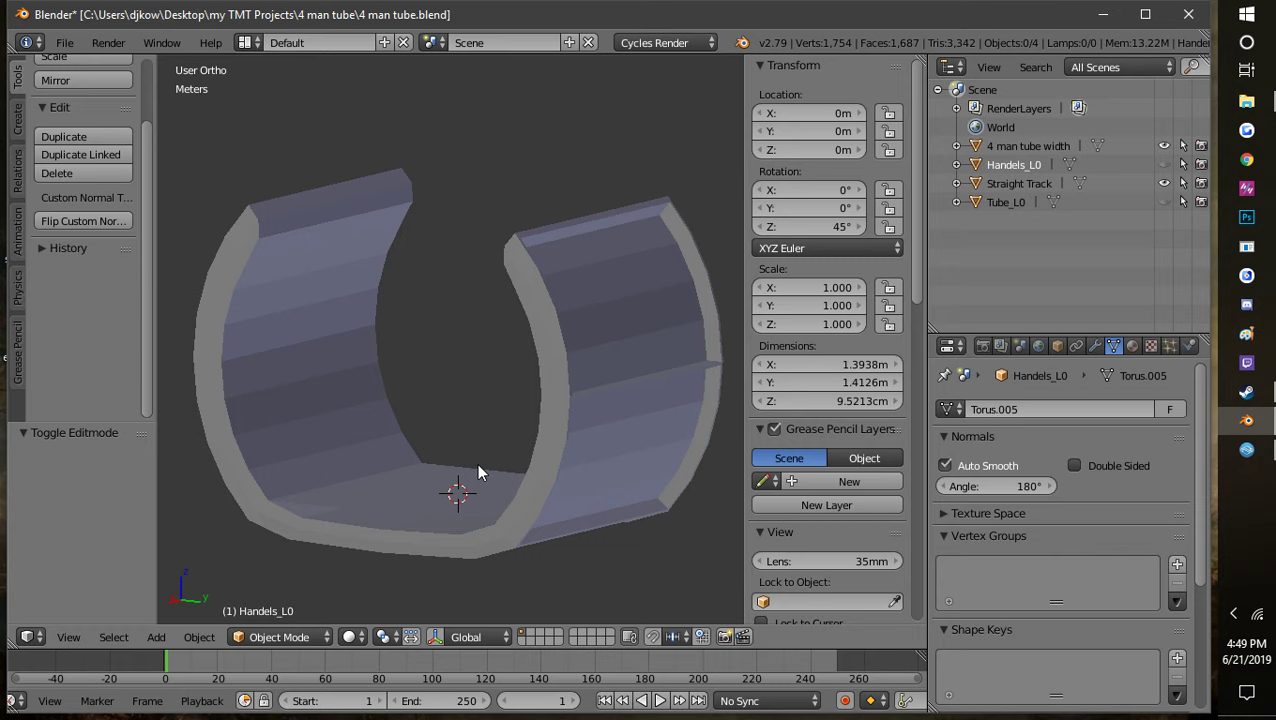
click(1163, 164)
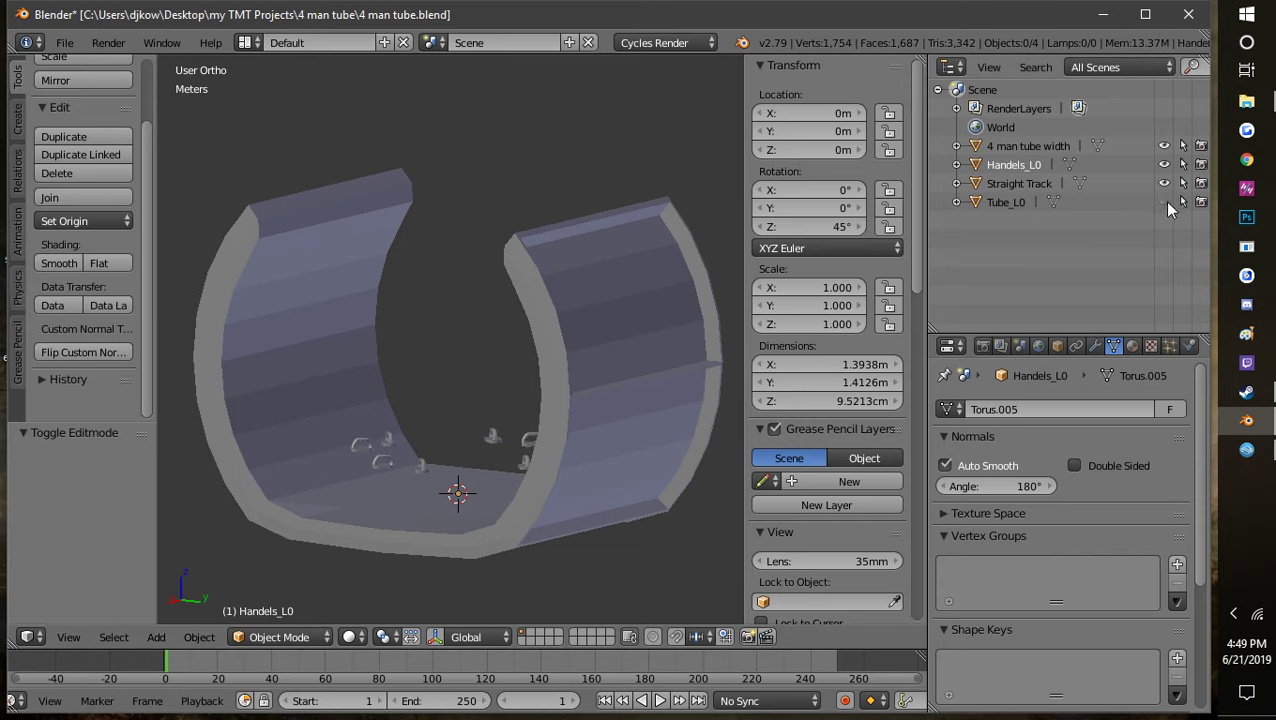
click(1163, 201)
mouse_move(455, 403)
middle_down()
mouse_move(487, 433)
mouse_move(468, 419)
mouse_move(485, 412)
middle_up()
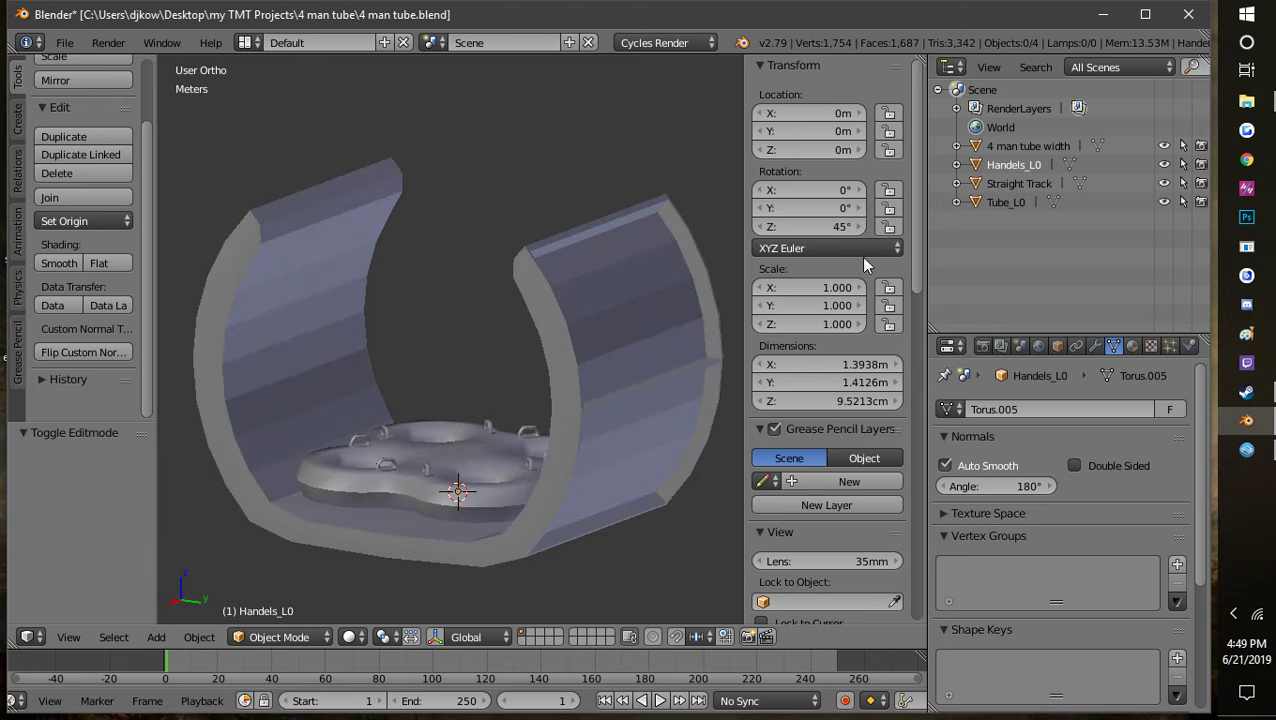
click(1163, 164)
click(1163, 201)
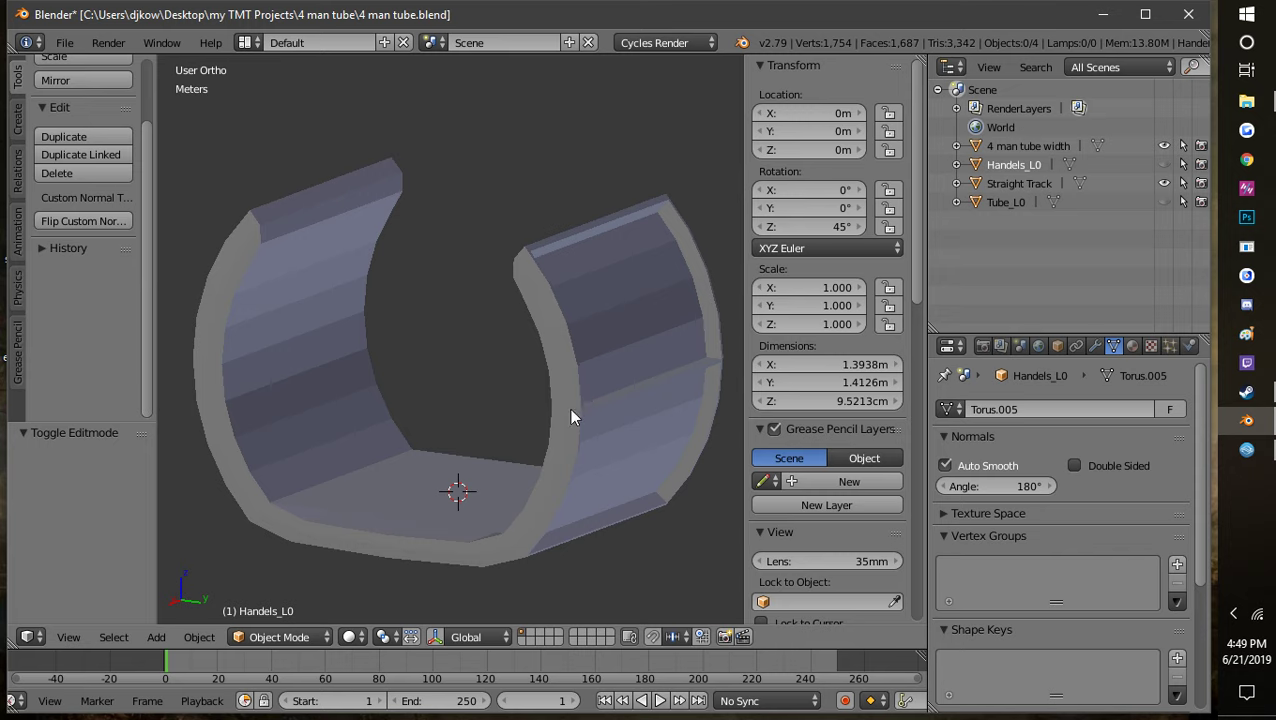
click(1163, 164)
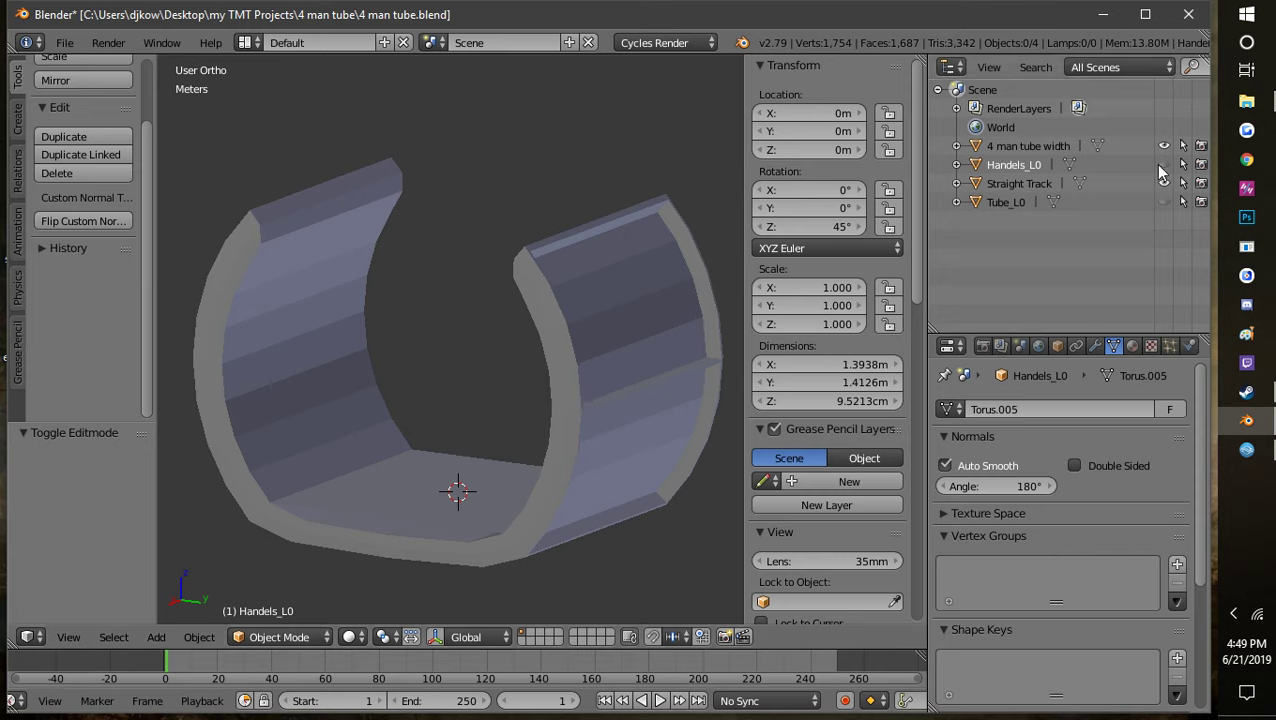
click(1163, 201)
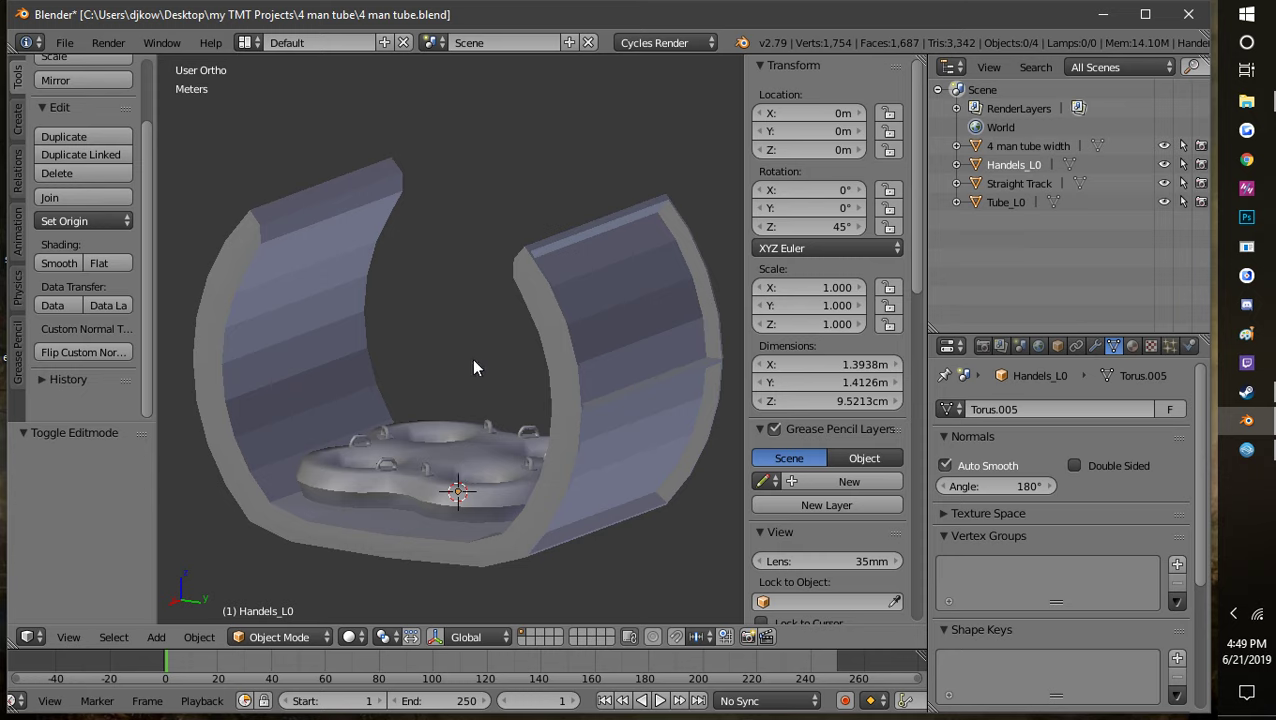
Step: Hide Handels_L0, the 4 man tube width plane and Tube_L0
scroll(463, 458, down, 2)
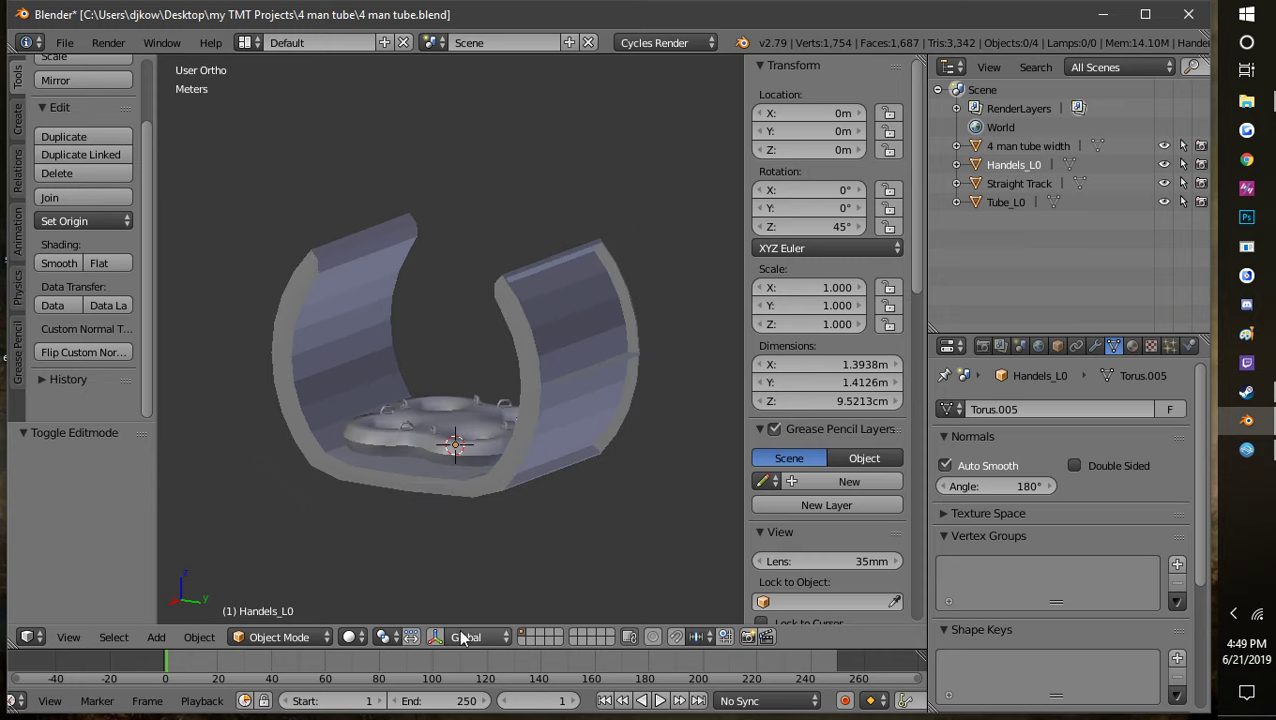
scroll(430, 515, up, 3)
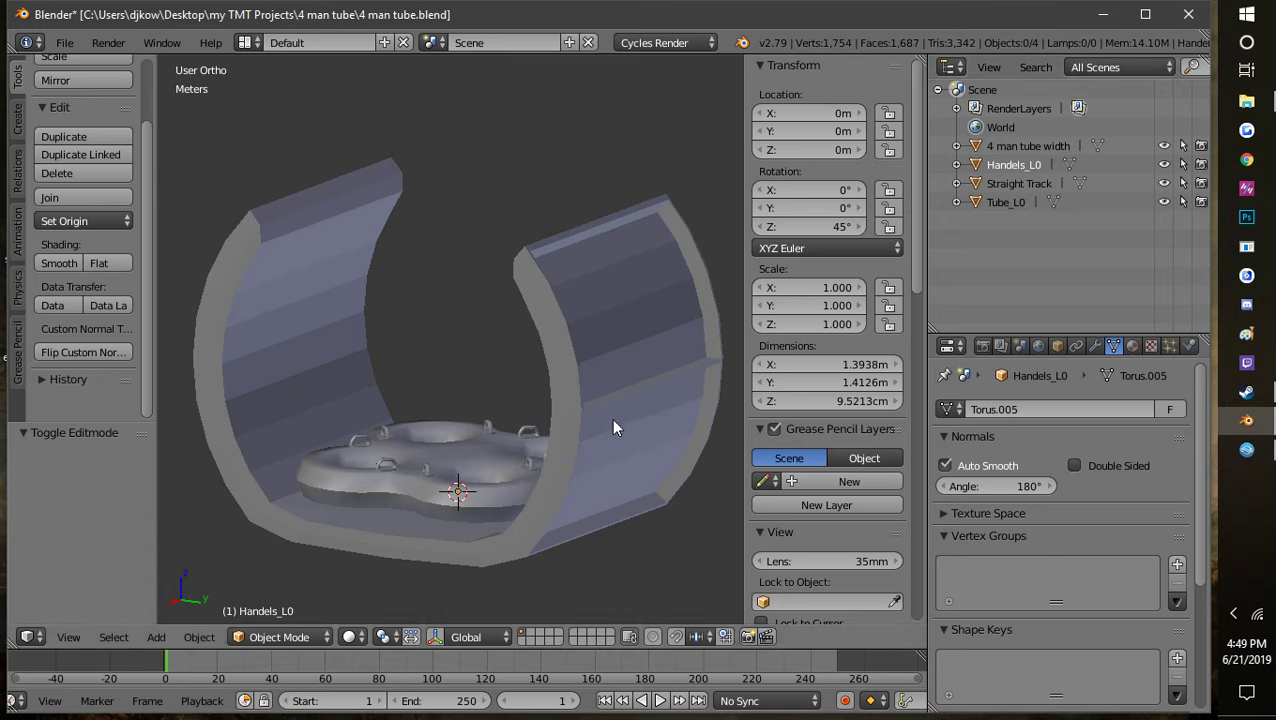
scroll(611, 418, down, 1)
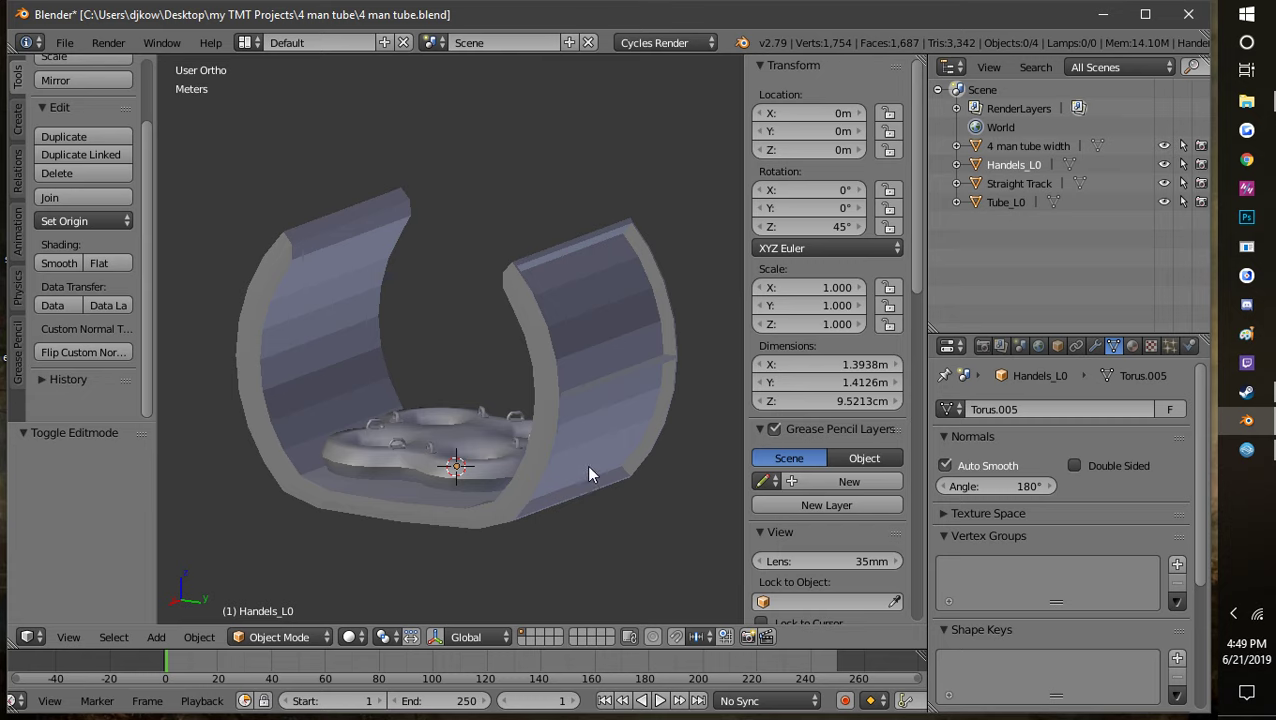
click(1163, 164)
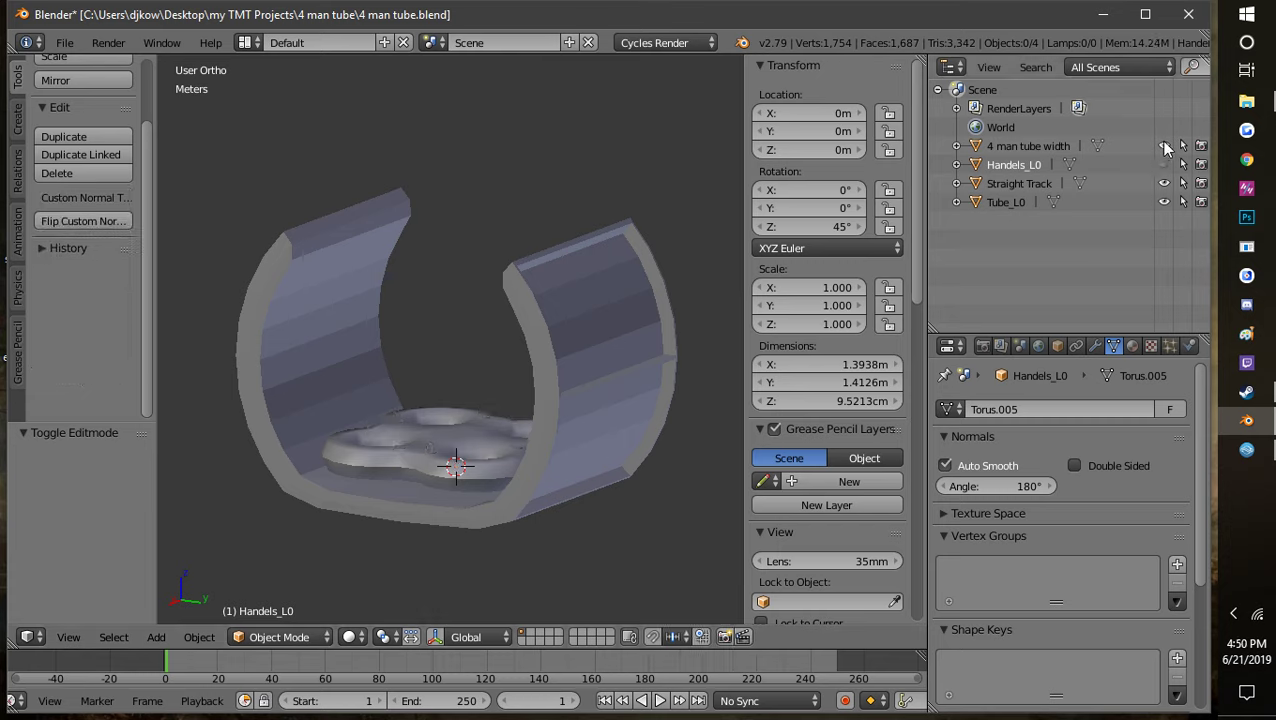
click(1163, 146)
click(1163, 202)
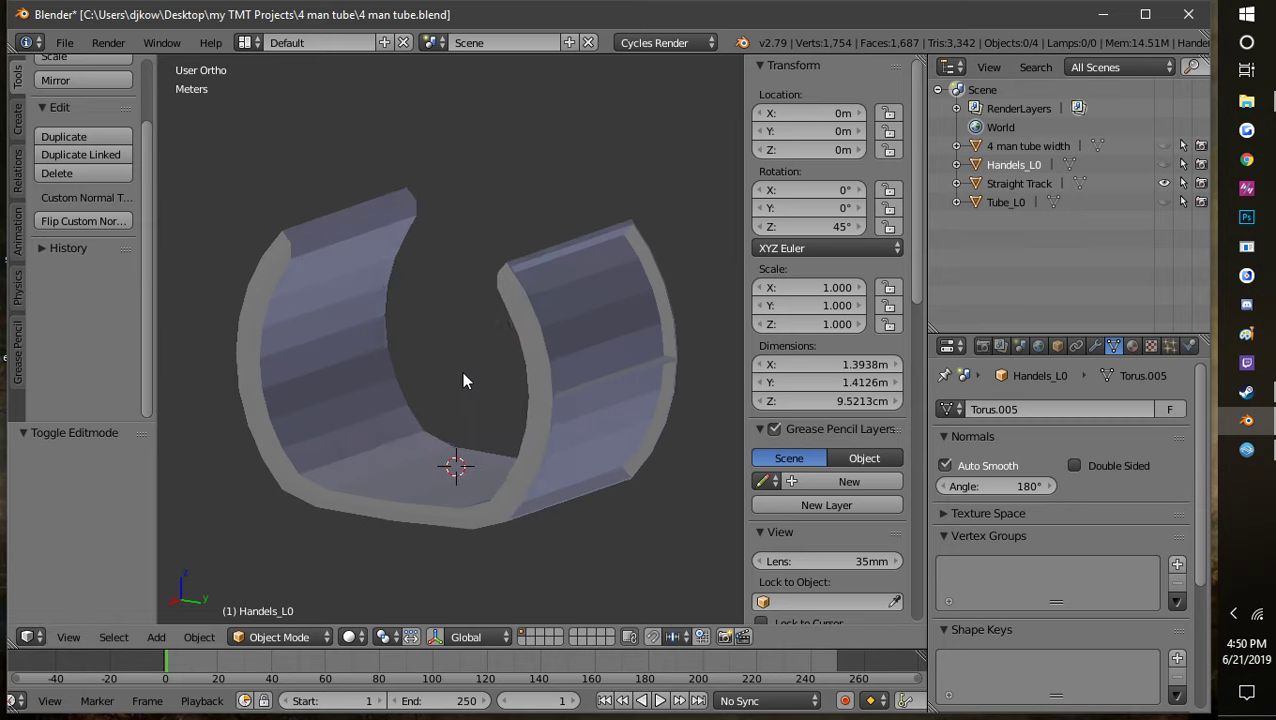
middle_drag(461, 373, 627, 496)
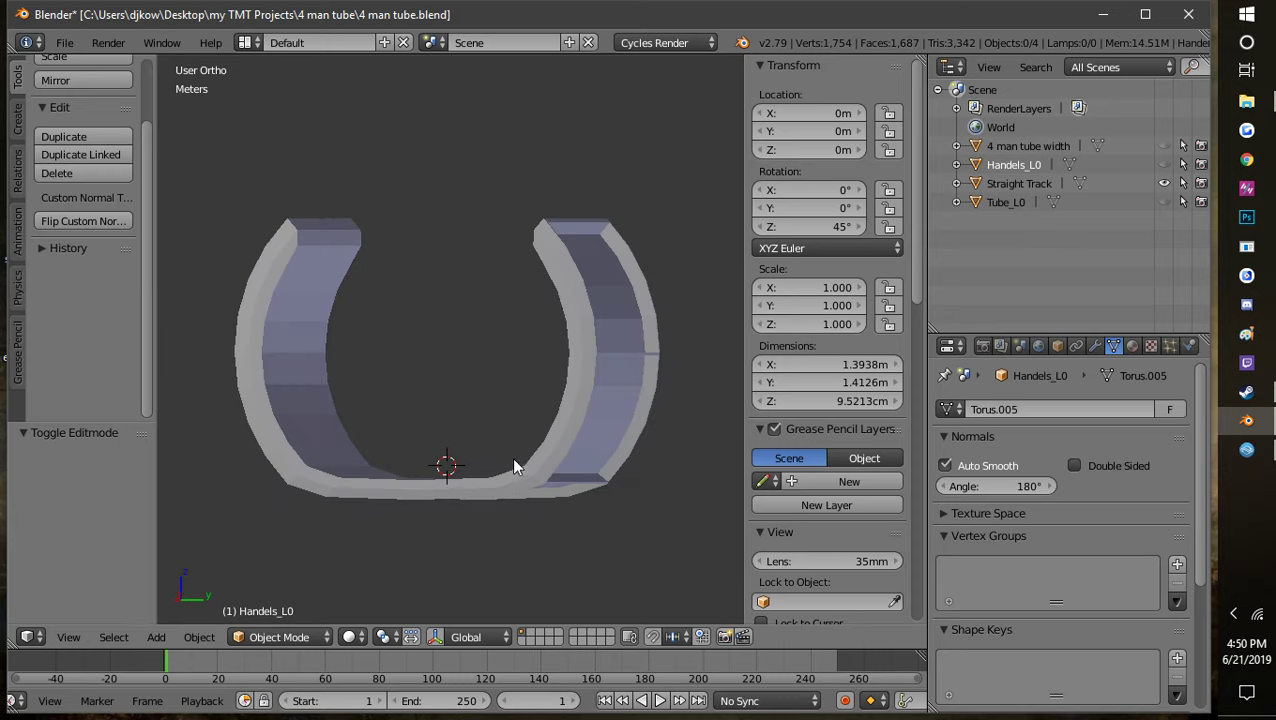
middle_drag(511, 457, 539, 436)
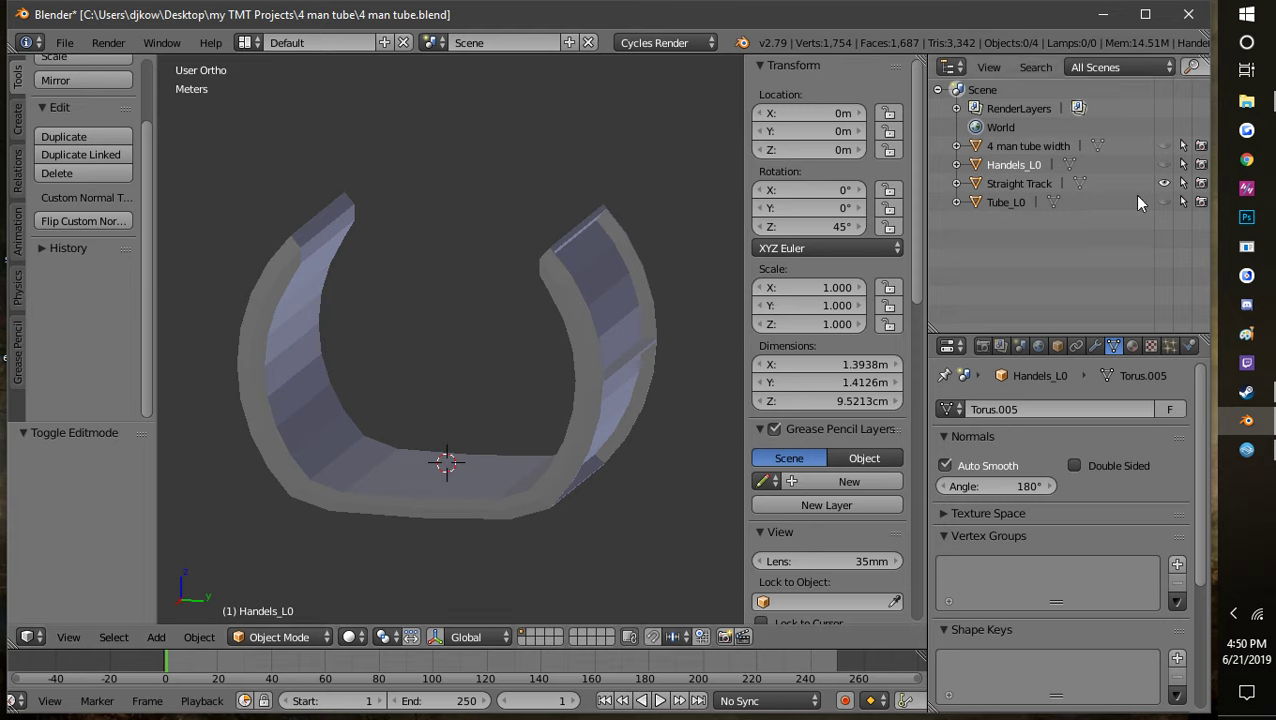
click(1164, 147)
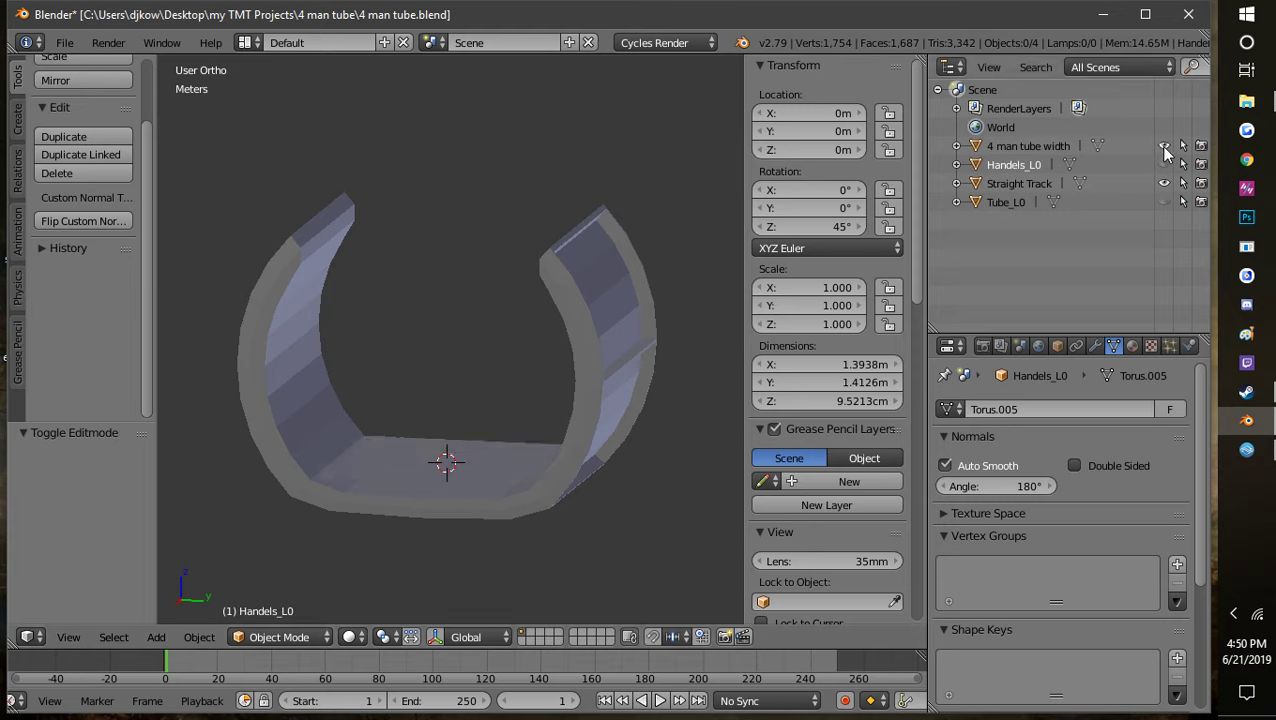
click(1163, 145)
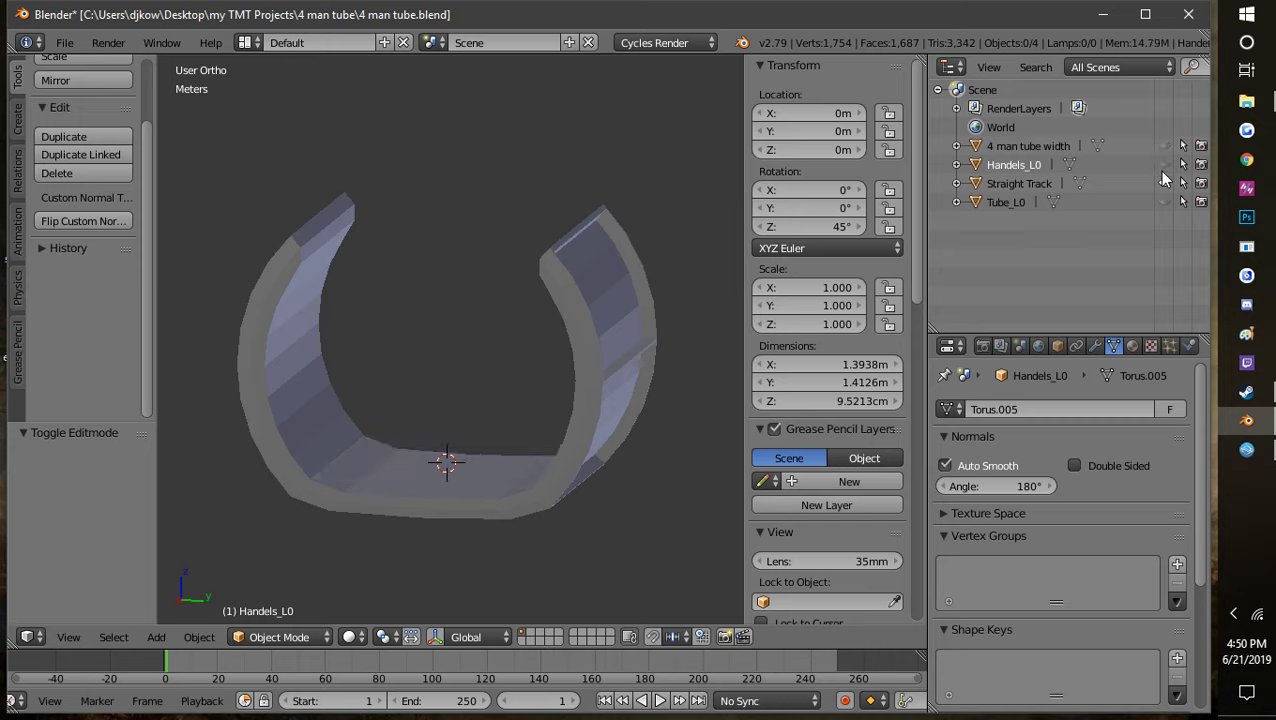
click(1163, 201)
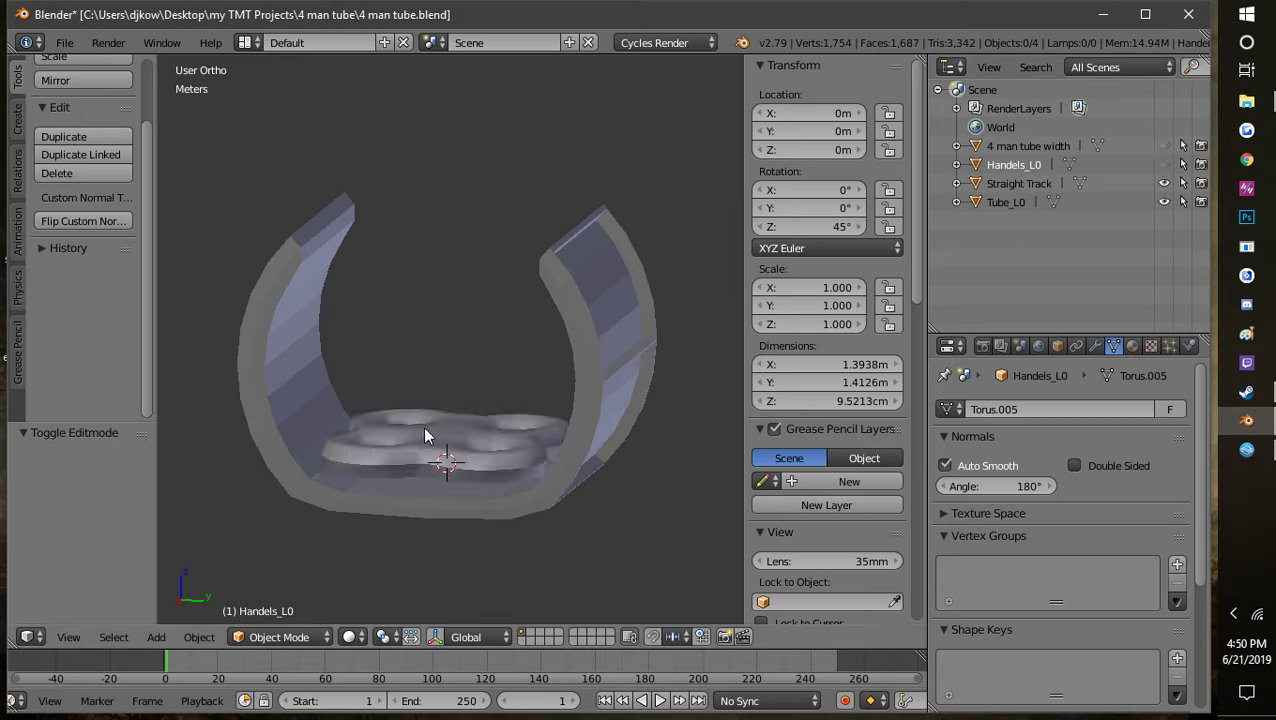
middle_drag(489, 364, 527, 404)
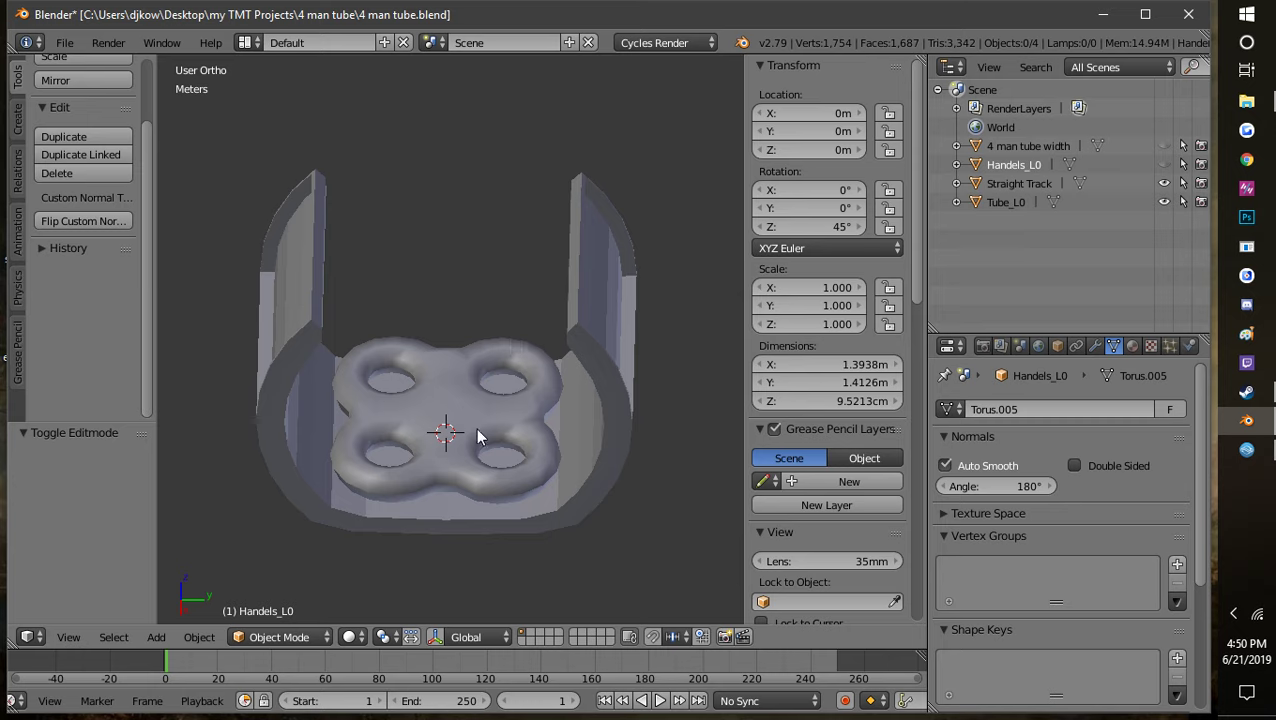
middle_drag(466, 483, 581, 339)
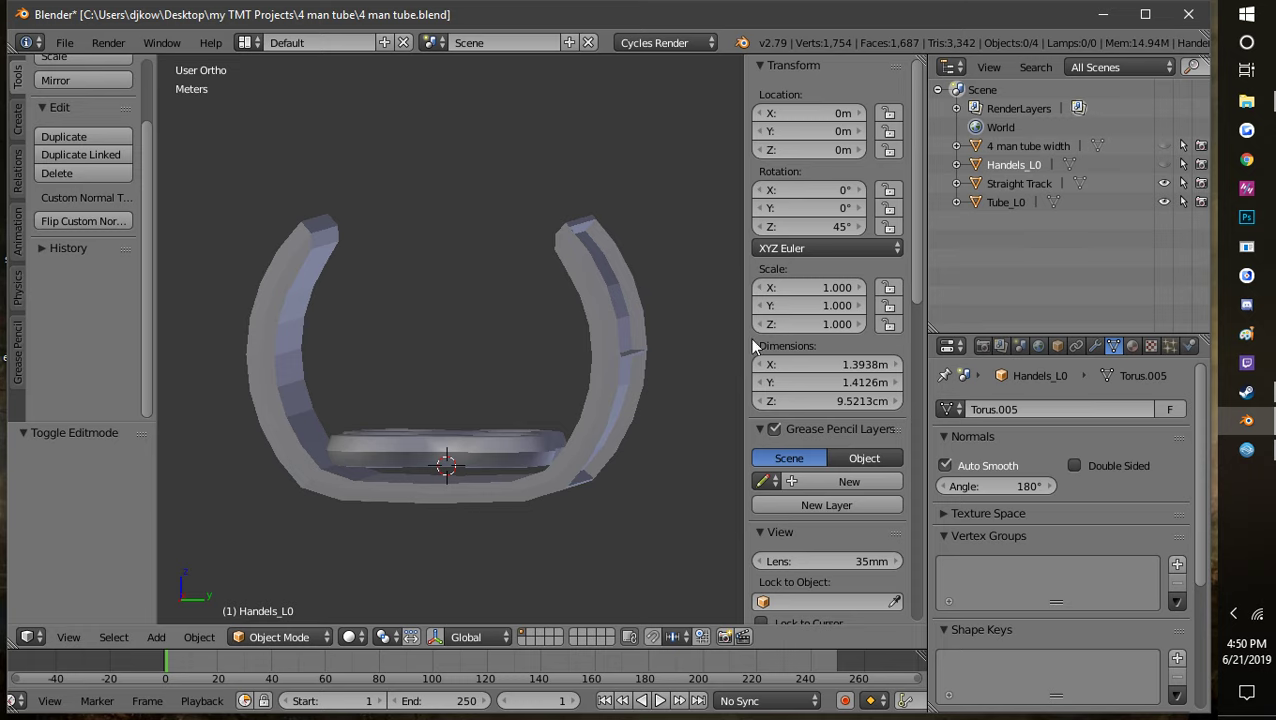
middle_drag(660, 380, 624, 412)
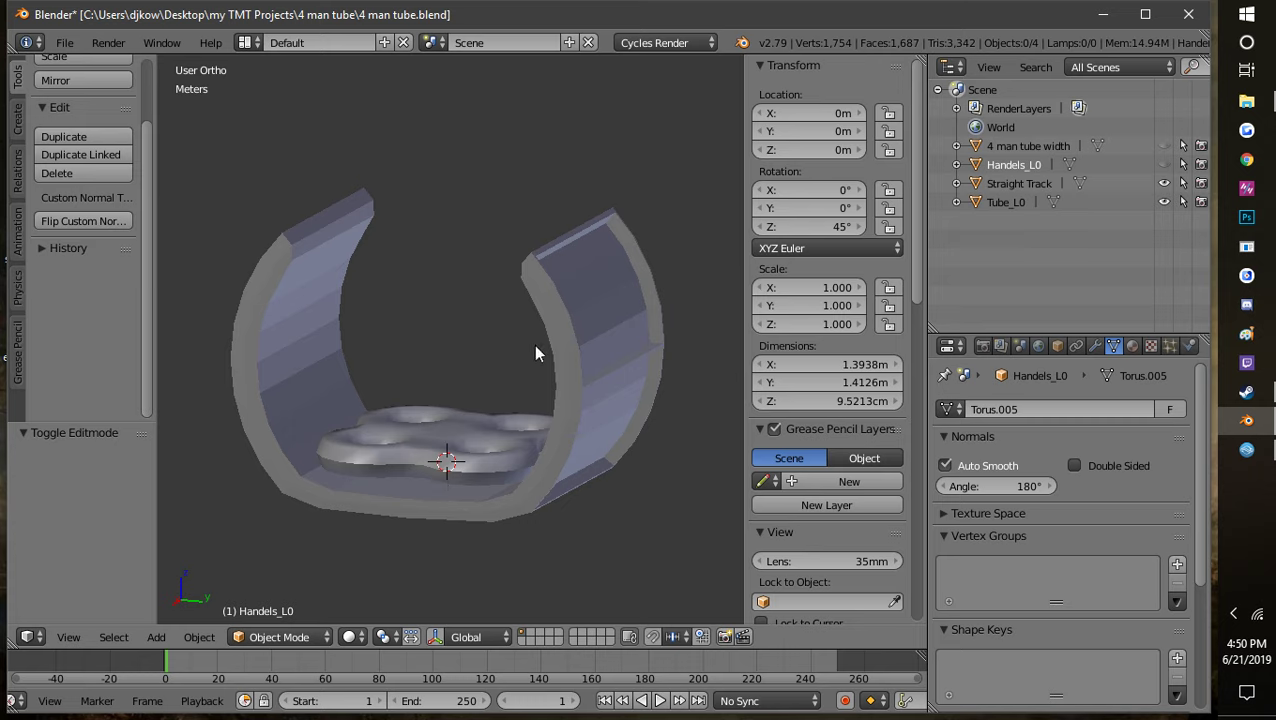
middle_drag(538, 353, 536, 375)
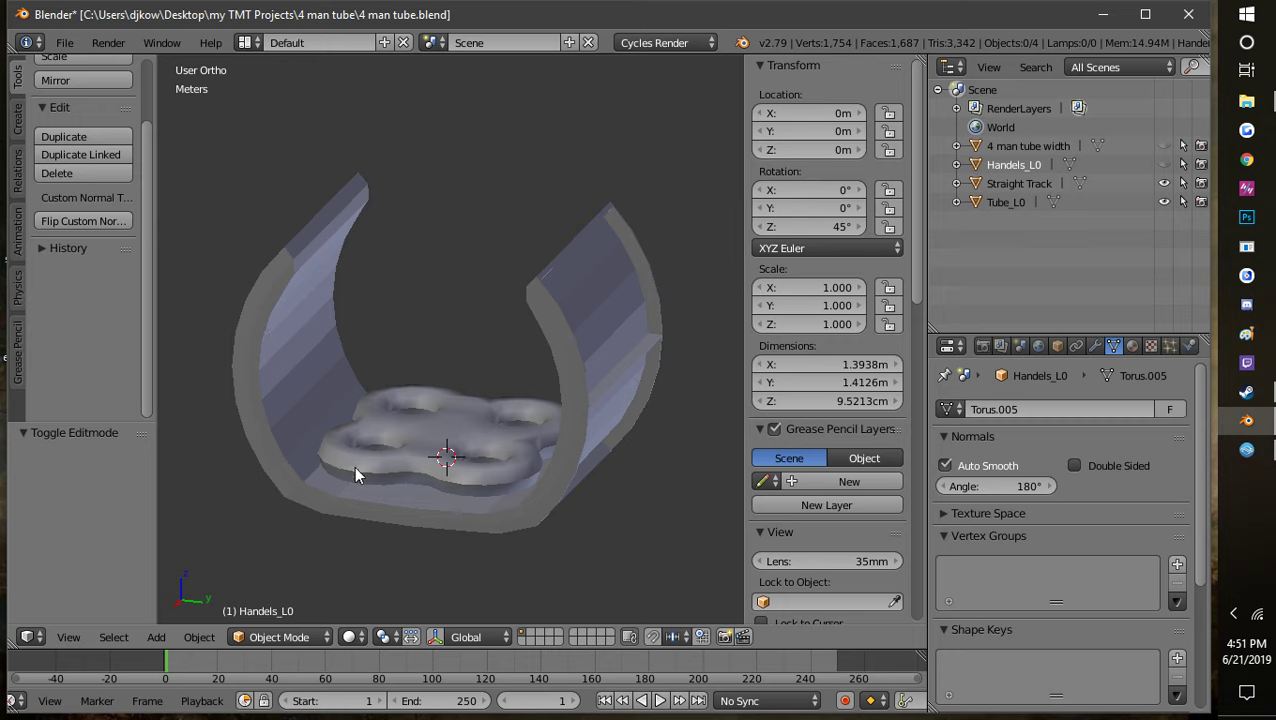
middle_drag(407, 457, 394, 469)
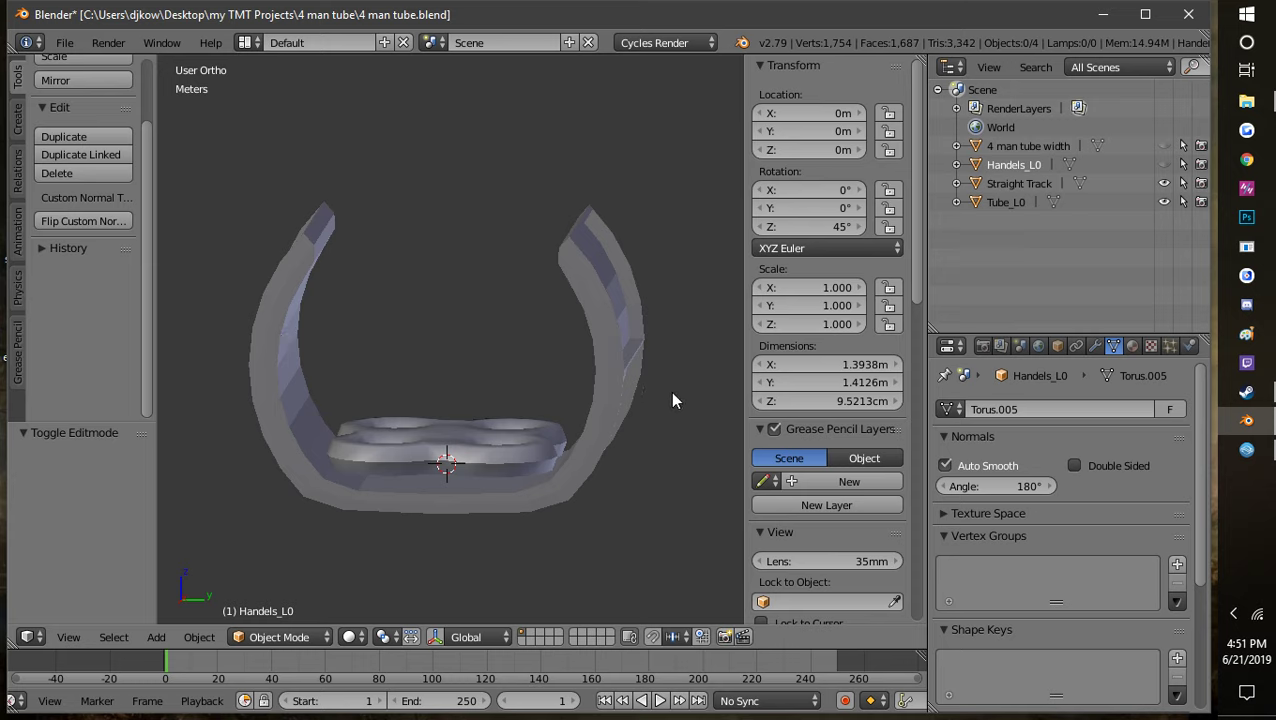
middle_drag(673, 400, 560, 462)
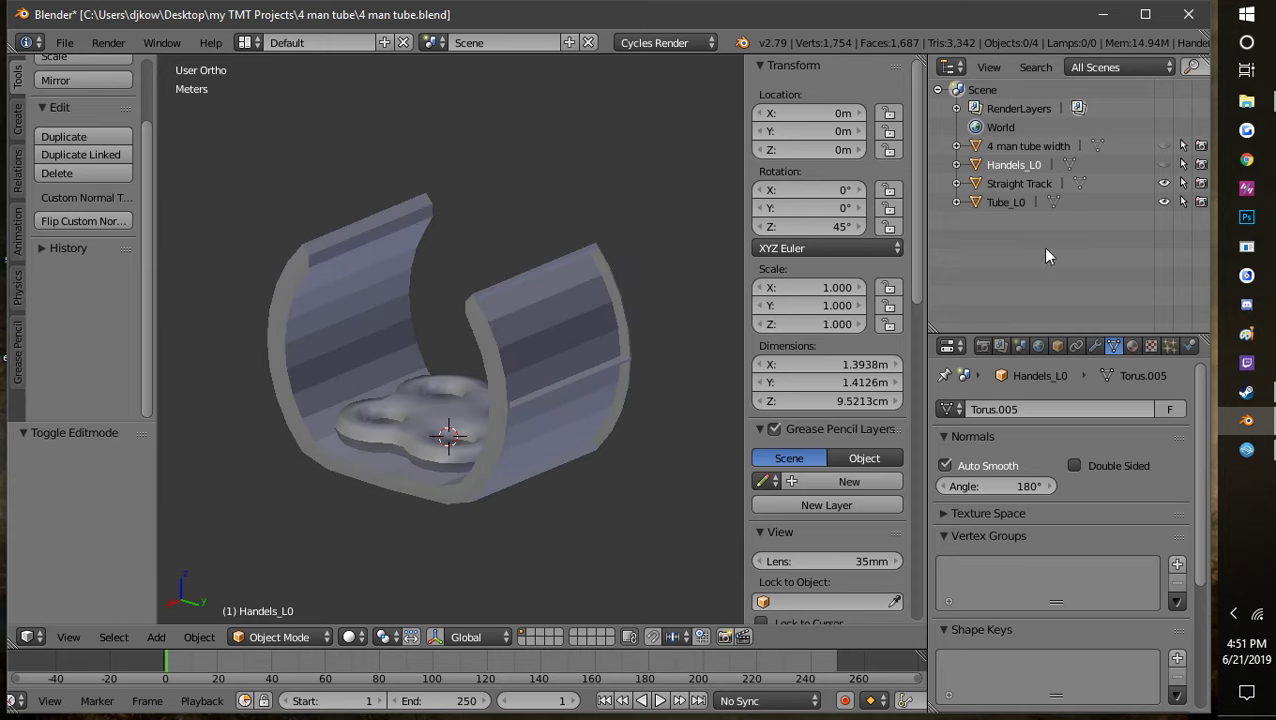
click(1163, 202)
middle_drag(507, 447, 530, 432)
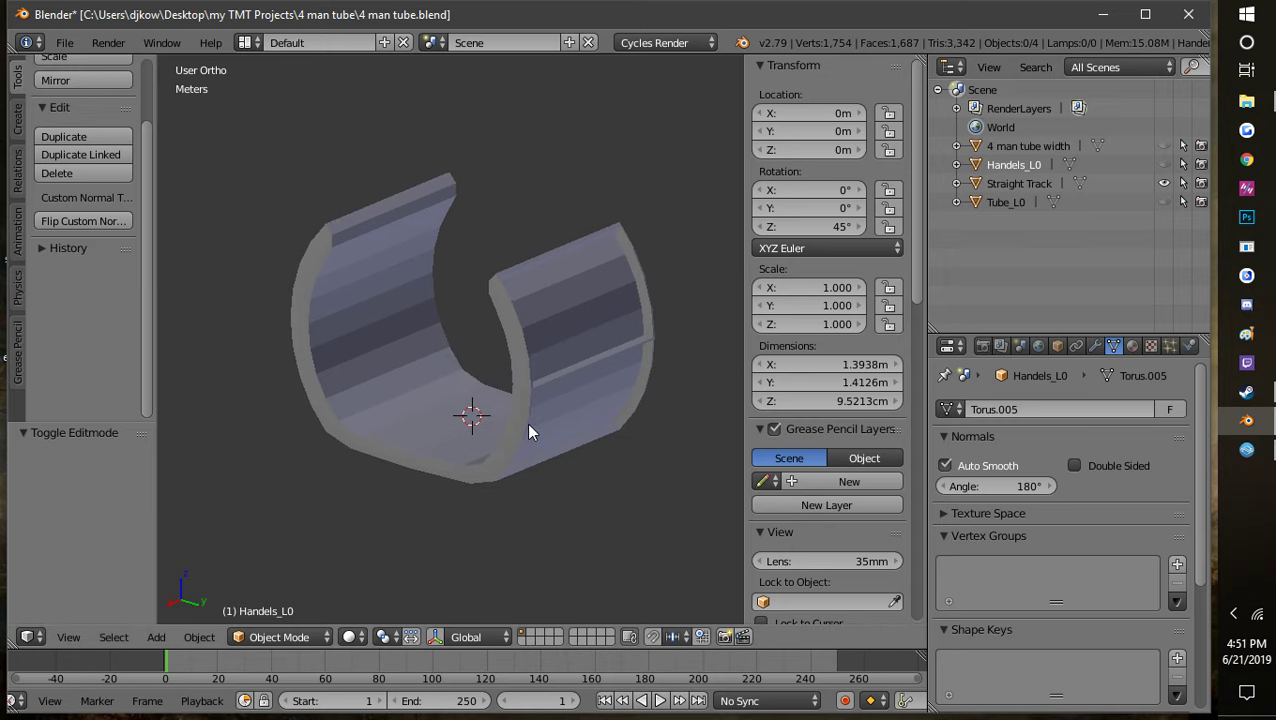
scroll(535, 436, up, 1)
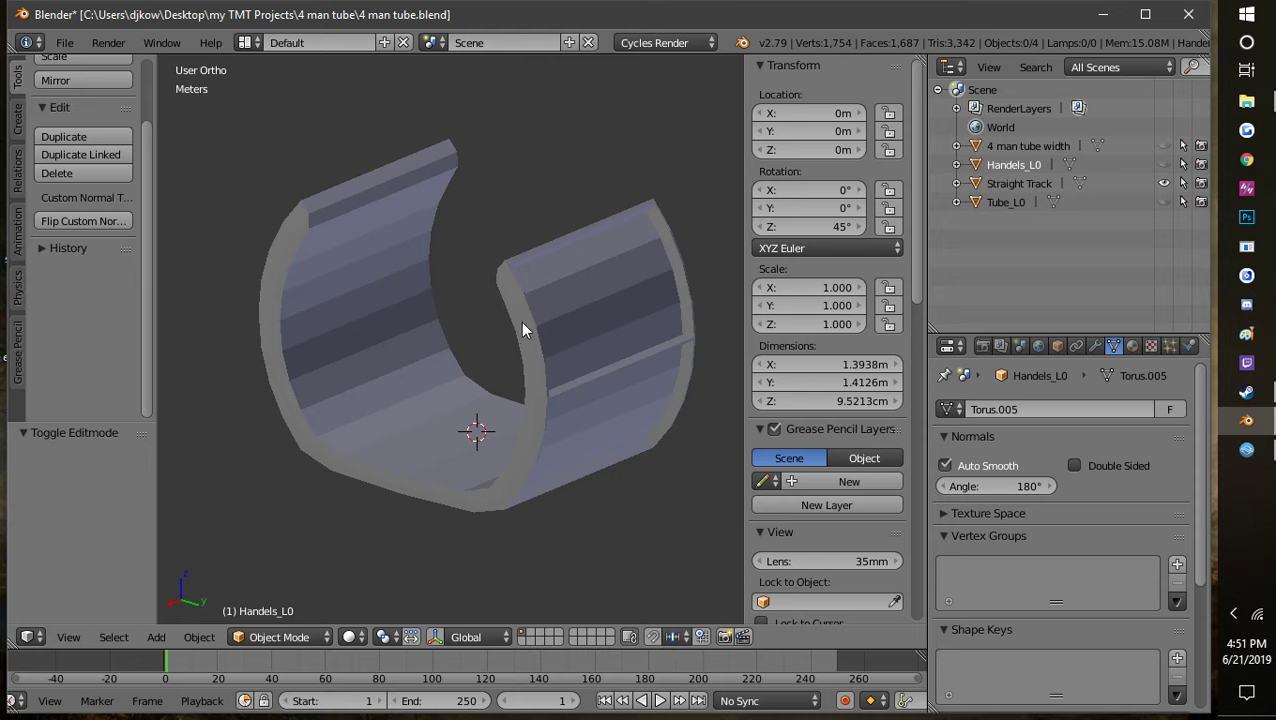
scroll(625, 395, up, 4)
scroll(634, 410, down, 2)
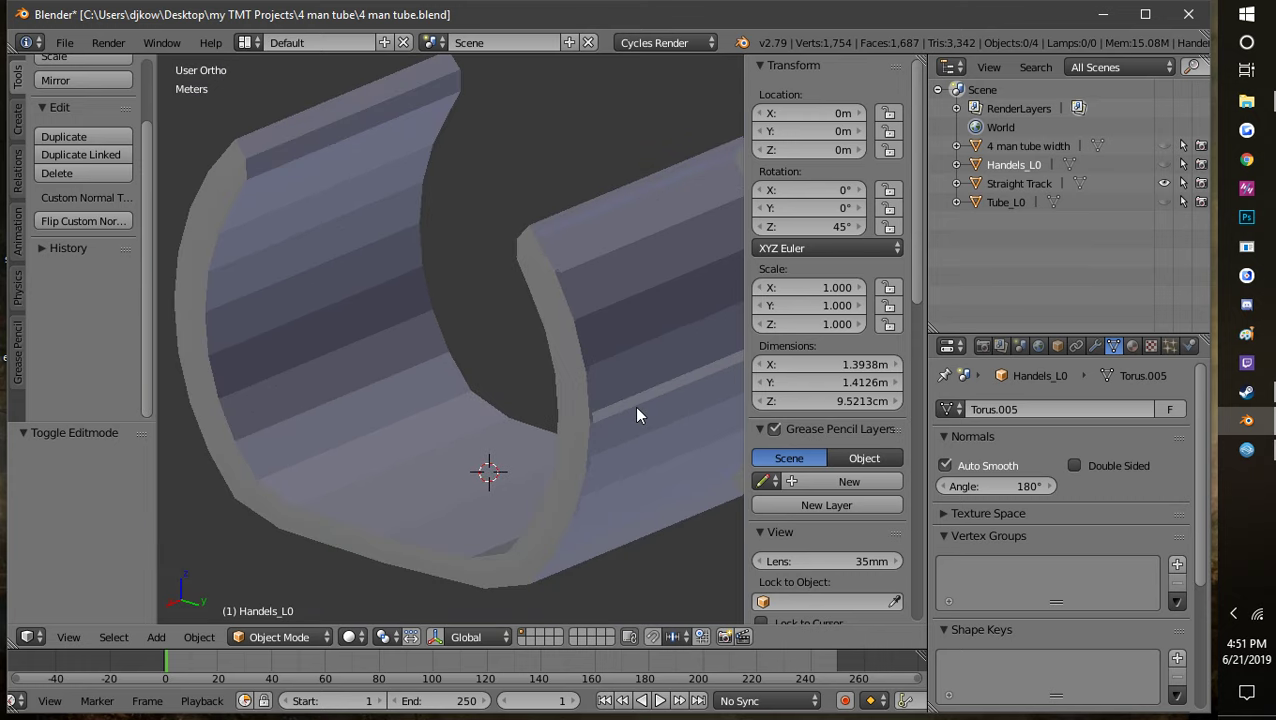
scroll(640, 410, down, 1)
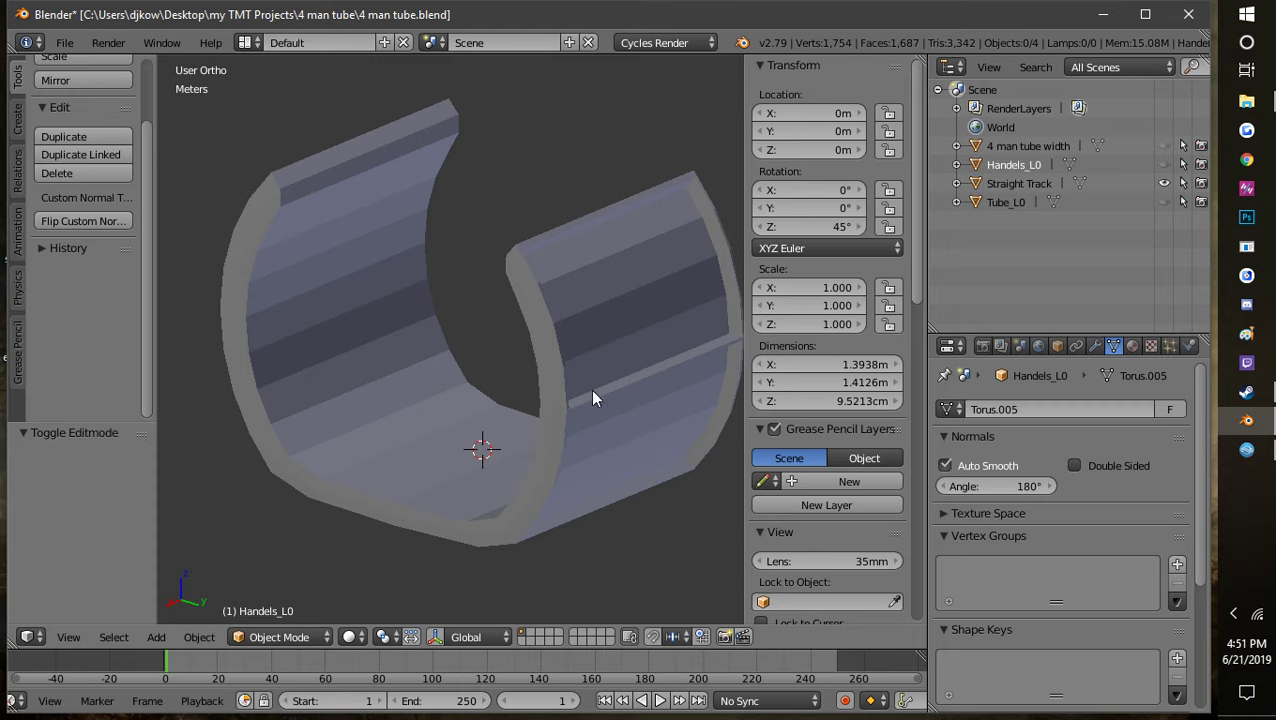
Step: Select Straight Track and try auto smooth angles of 180° and then 30°
click(999, 186)
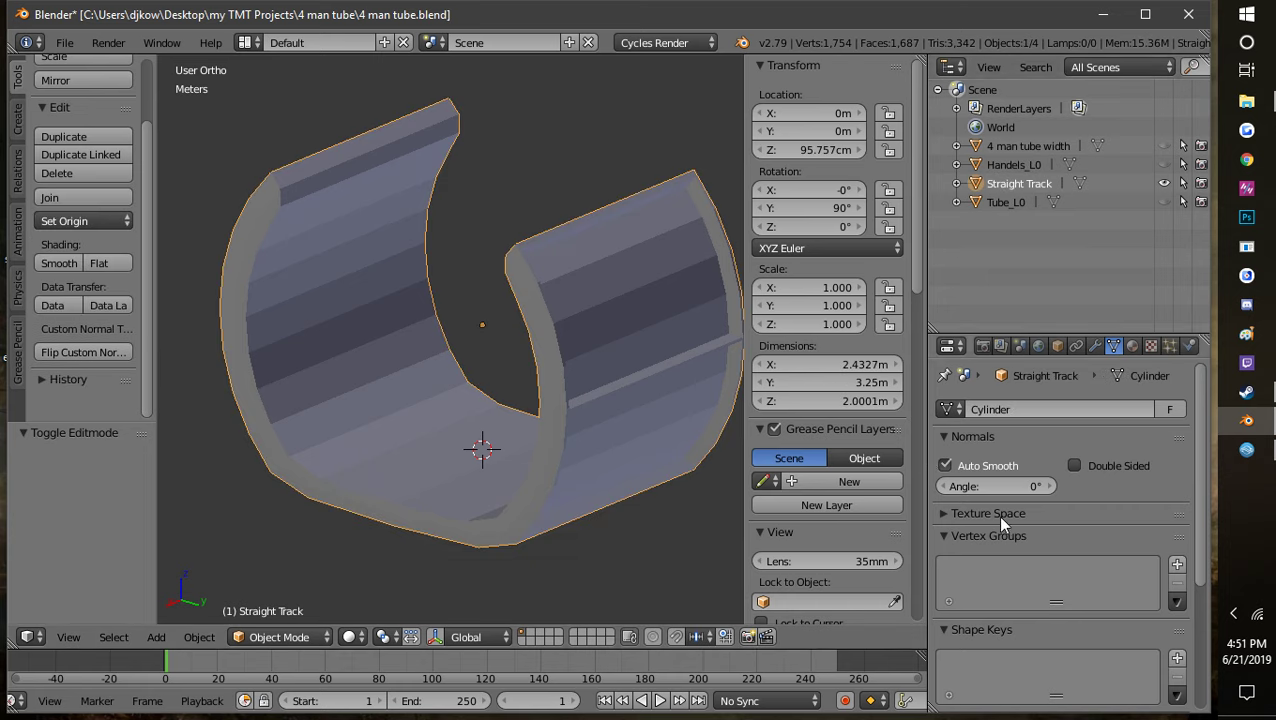
click(1025, 487)
text(0d)
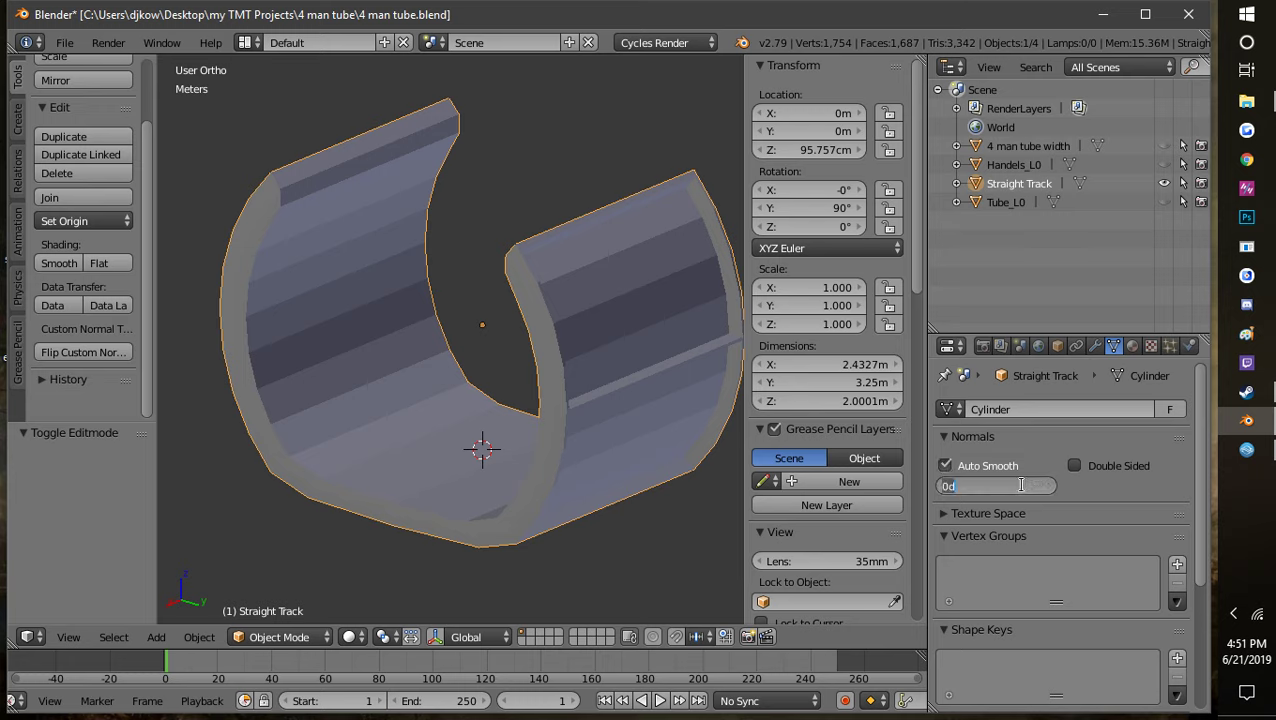
text(180)
key(Return)
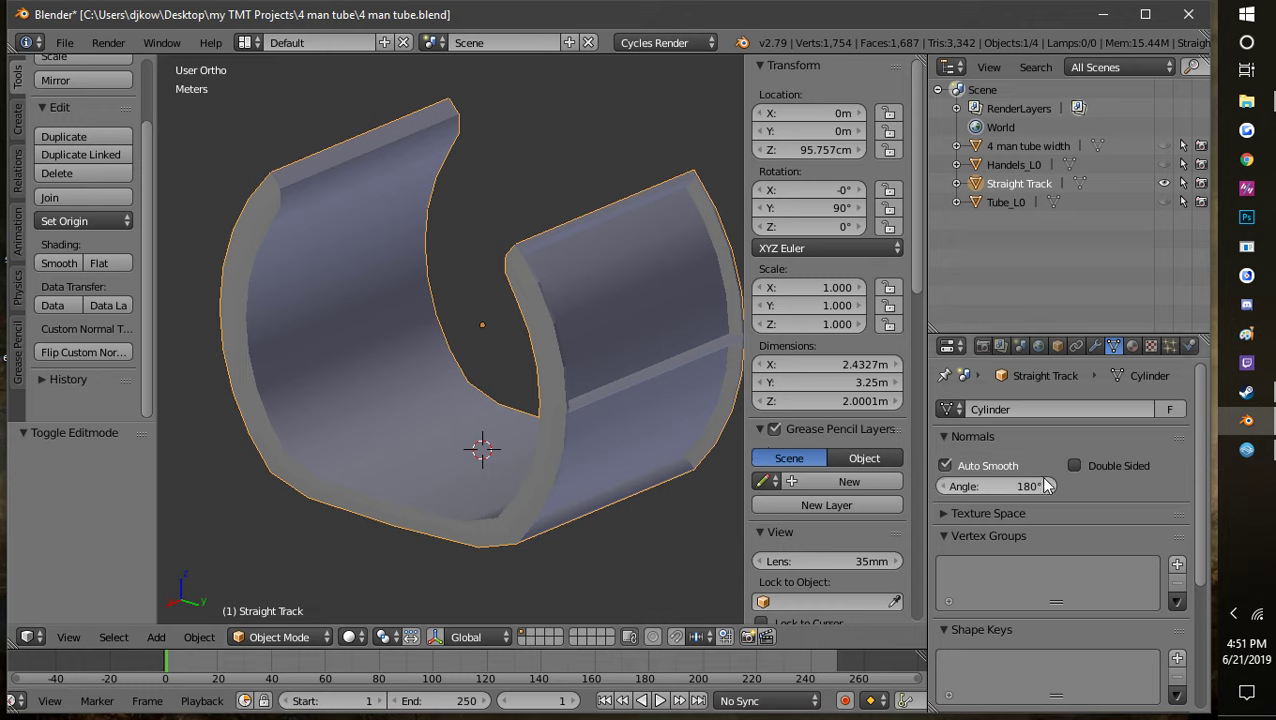
click(955, 486)
text(30)
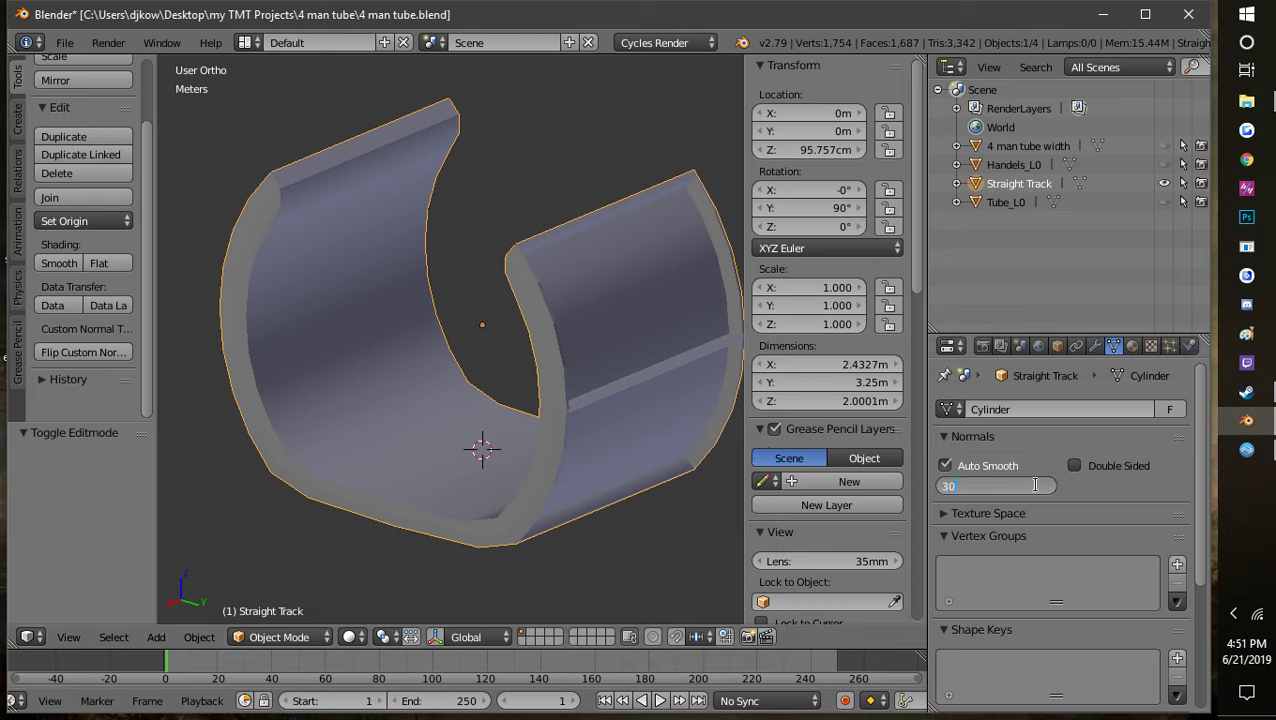
key(Return)
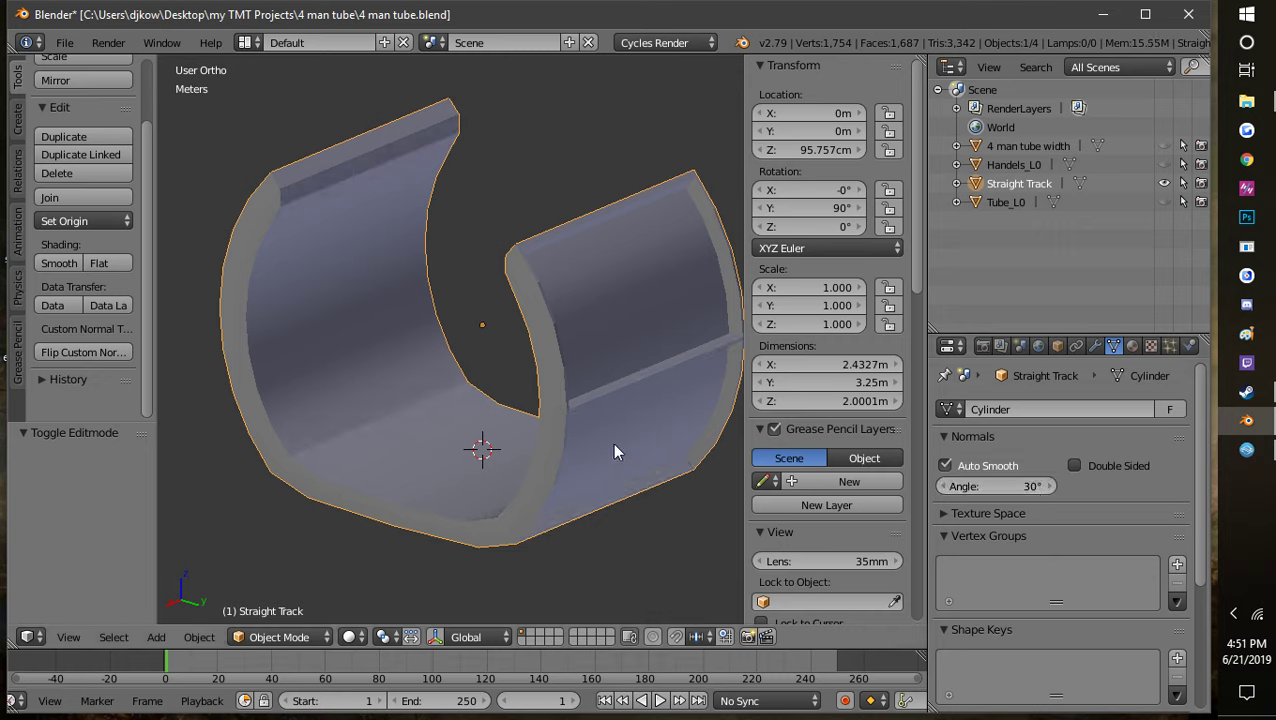
Step: Settle the auto smooth angle at 45°, orbiting around the track to compare its shading
middle_drag(476, 440, 544, 452)
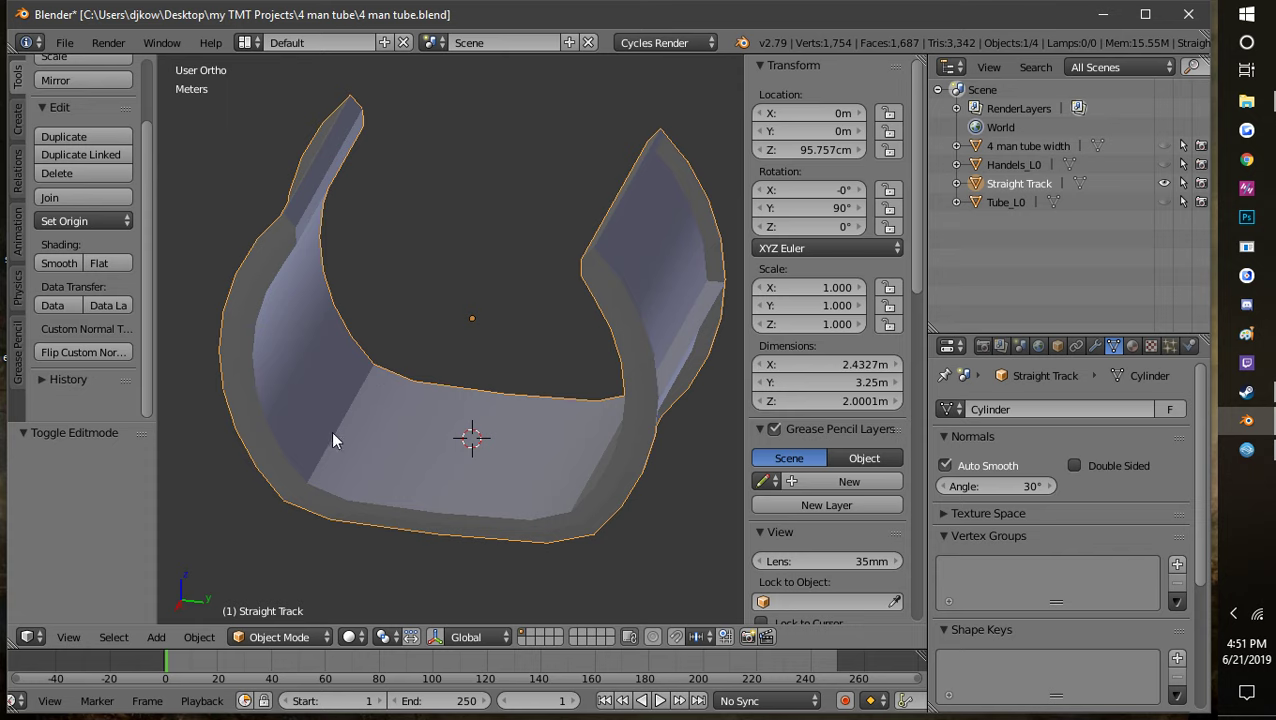
middle_drag(457, 515, 315, 270)
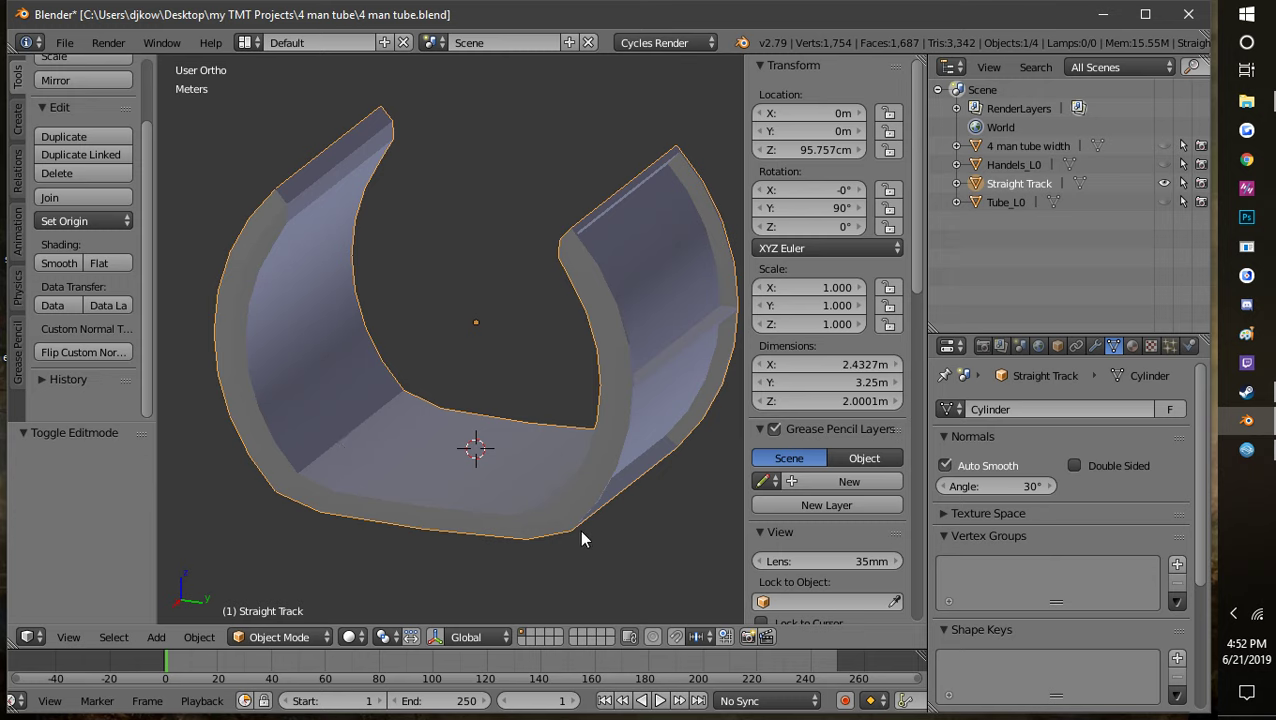
middle_drag(584, 535, 421, 432)
click(1074, 483)
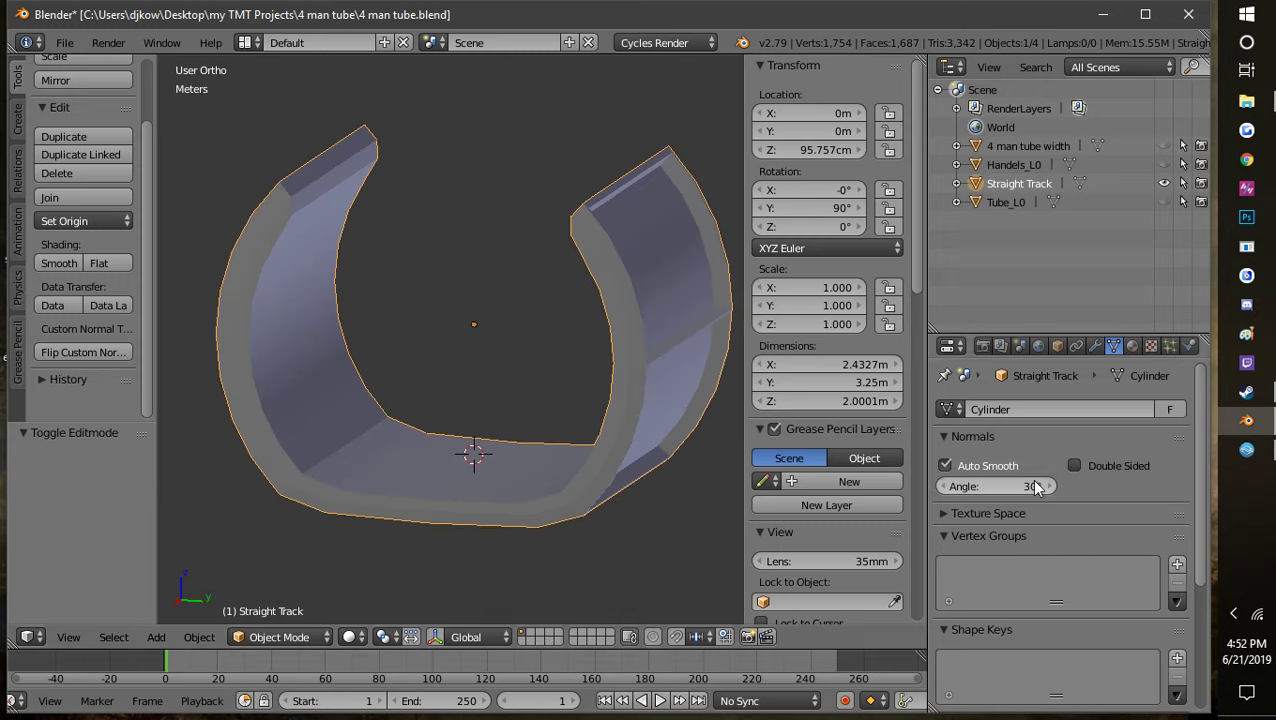
text(46)
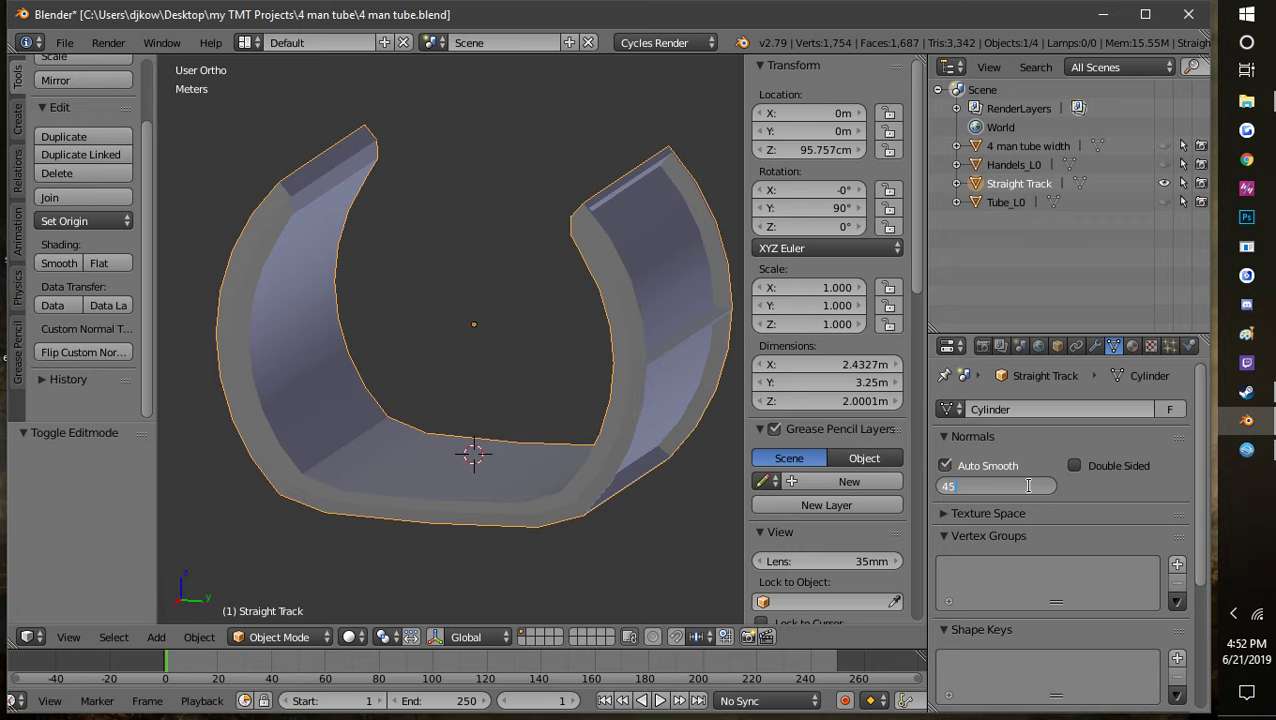
key(Return)
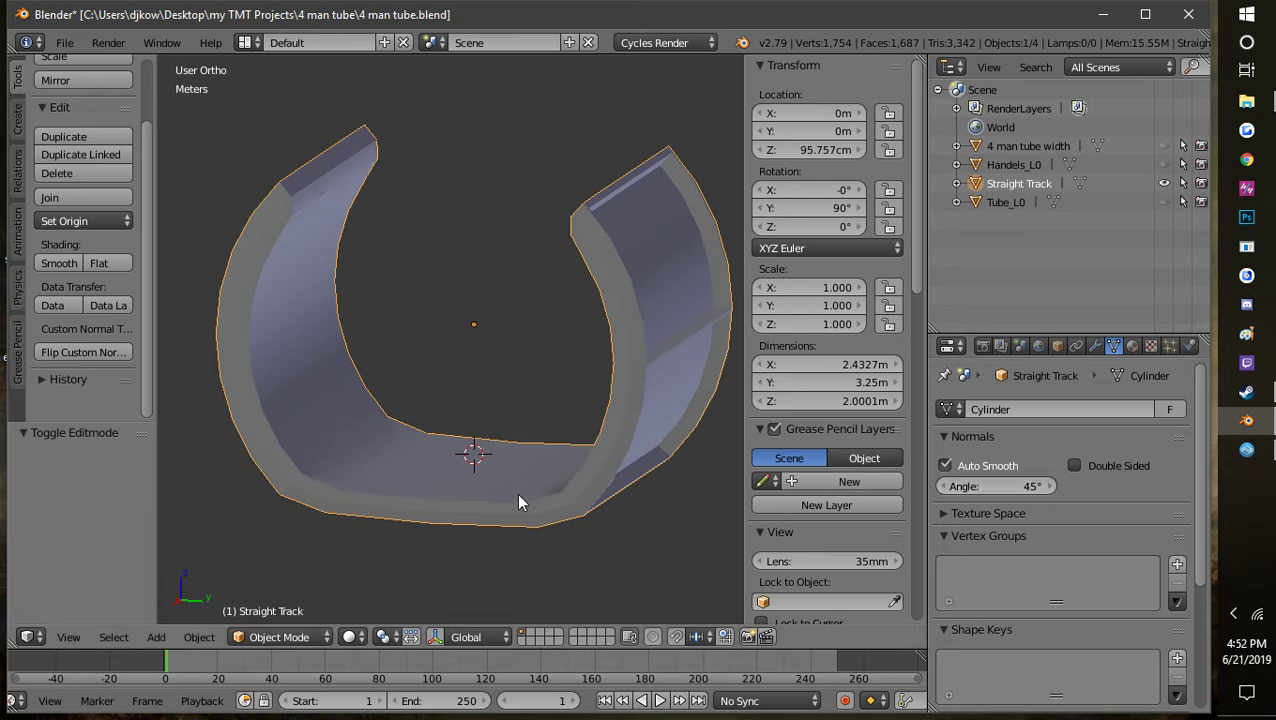
middle_drag(516, 492, 592, 376)
middle_drag(446, 239, 305, 322)
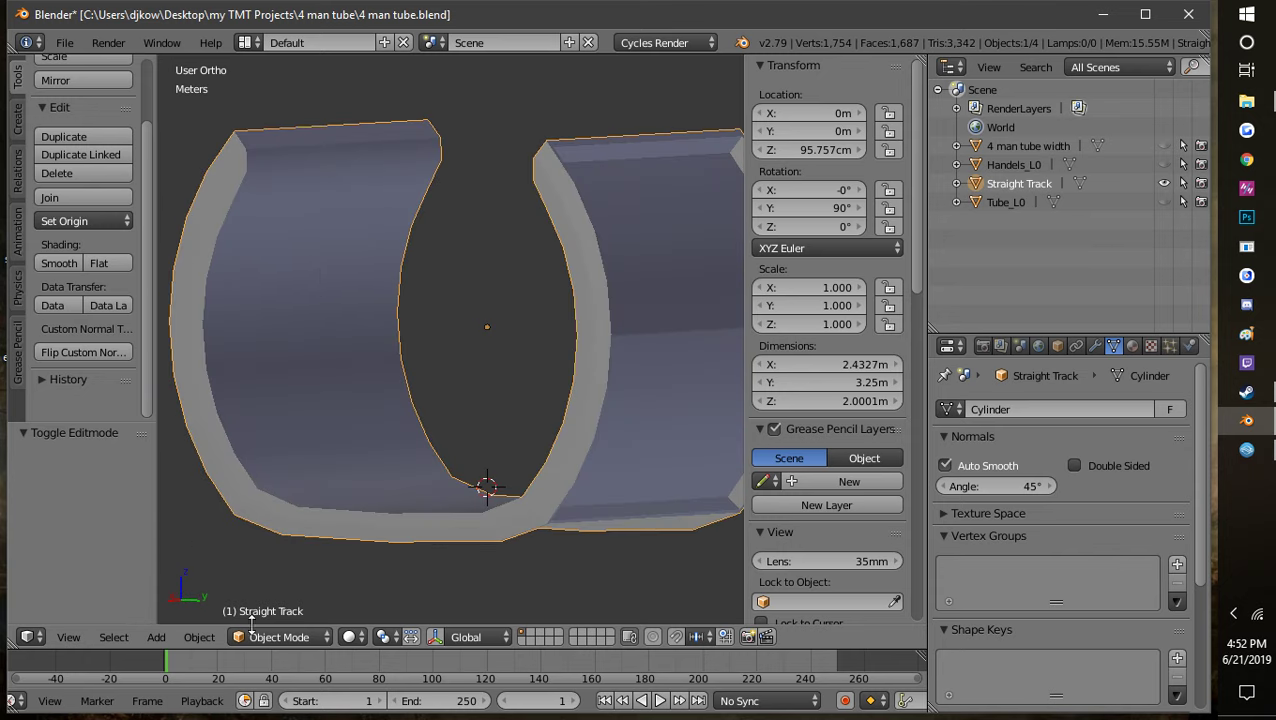
Step: Enter Edit Mode on the track, inspect its mesh, then return to Object Mode and check shading
click(286, 637)
click(287, 592)
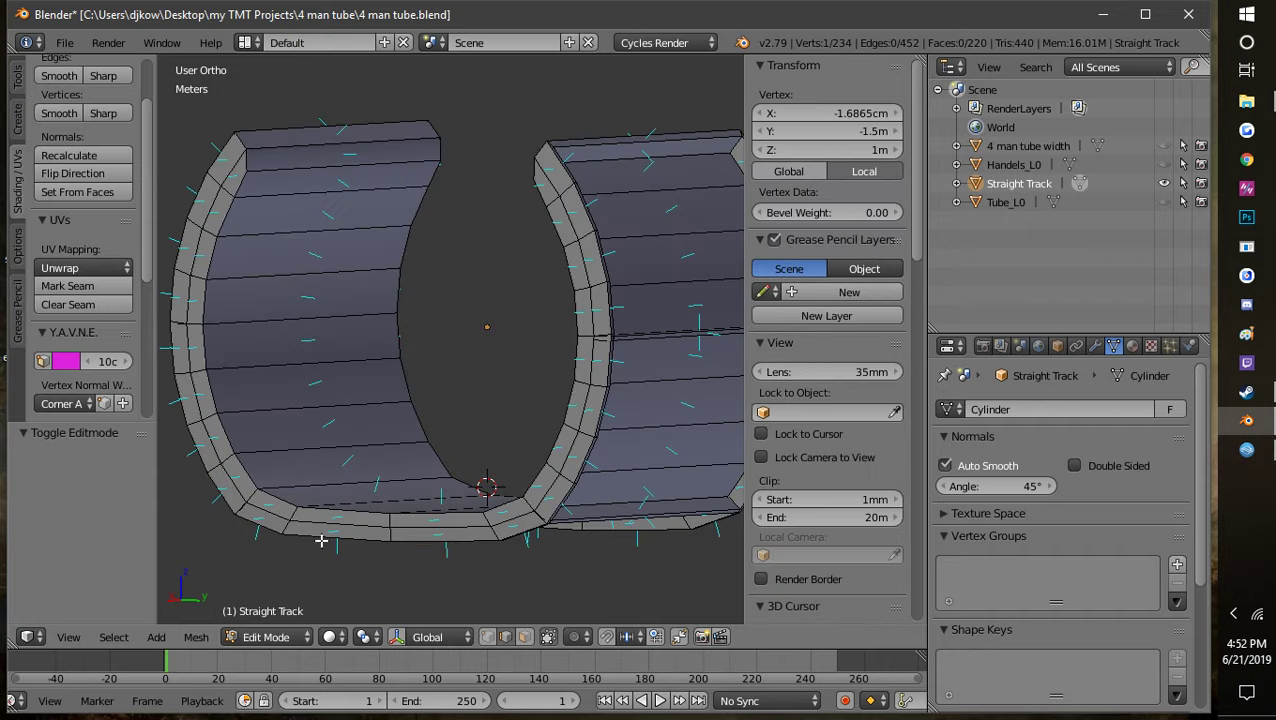
middle_drag(388, 346, 381, 371)
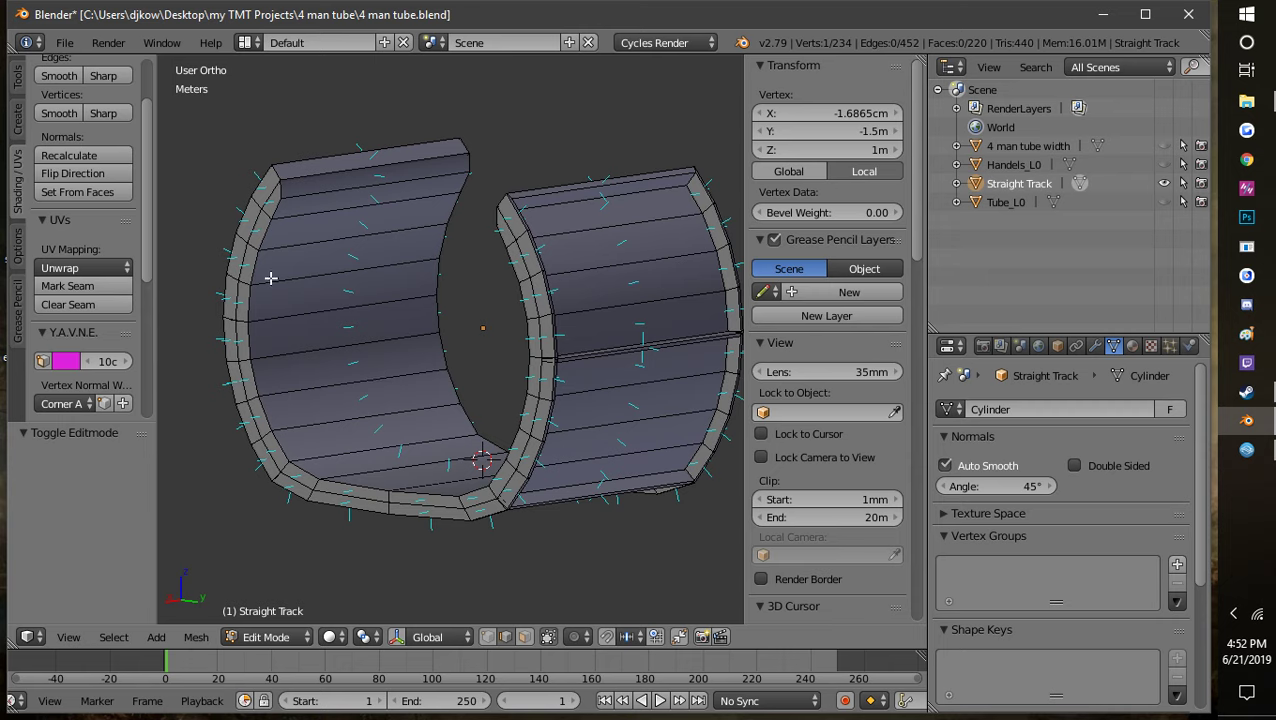
middle_drag(352, 382, 366, 419)
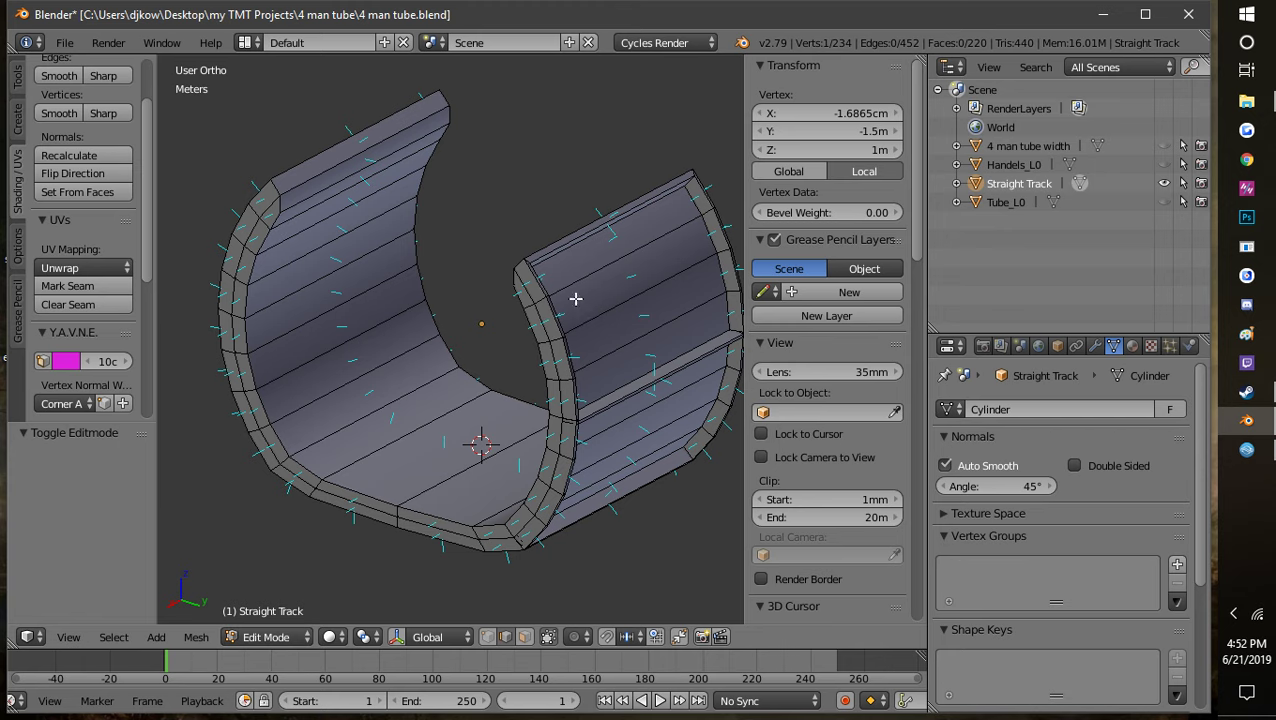
scroll(437, 480, up, 1)
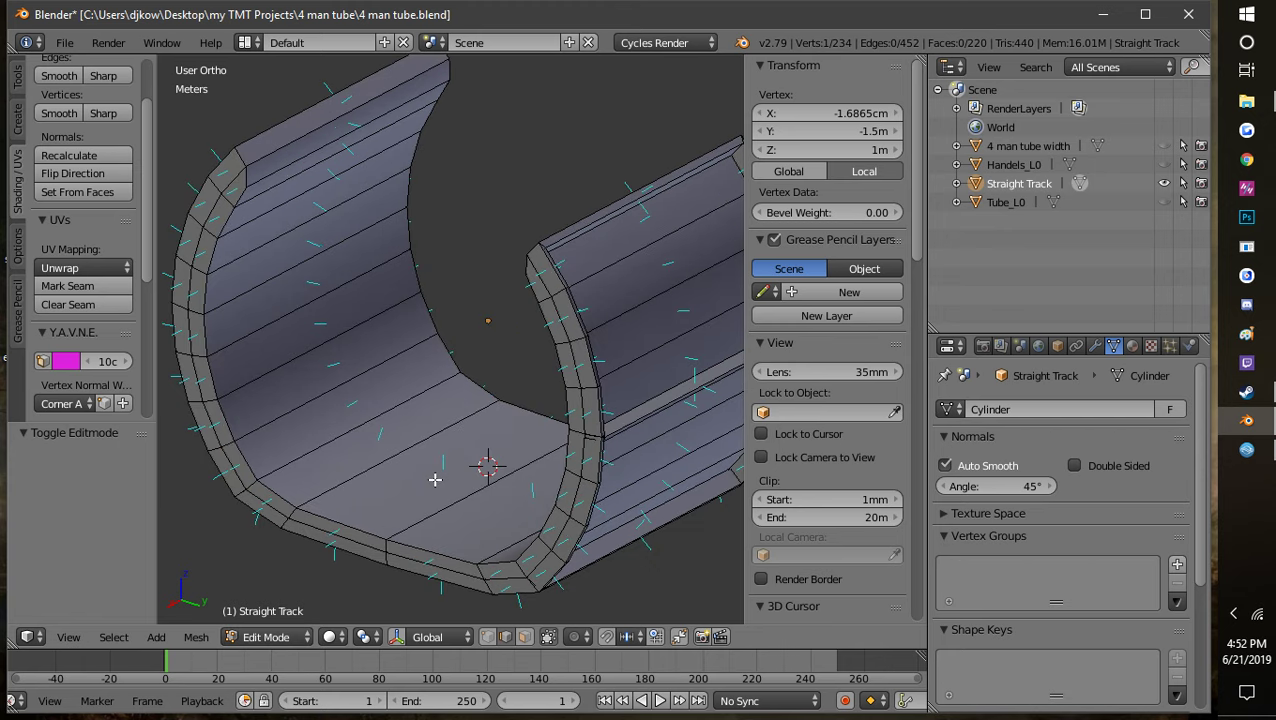
click(287, 641)
click(270, 617)
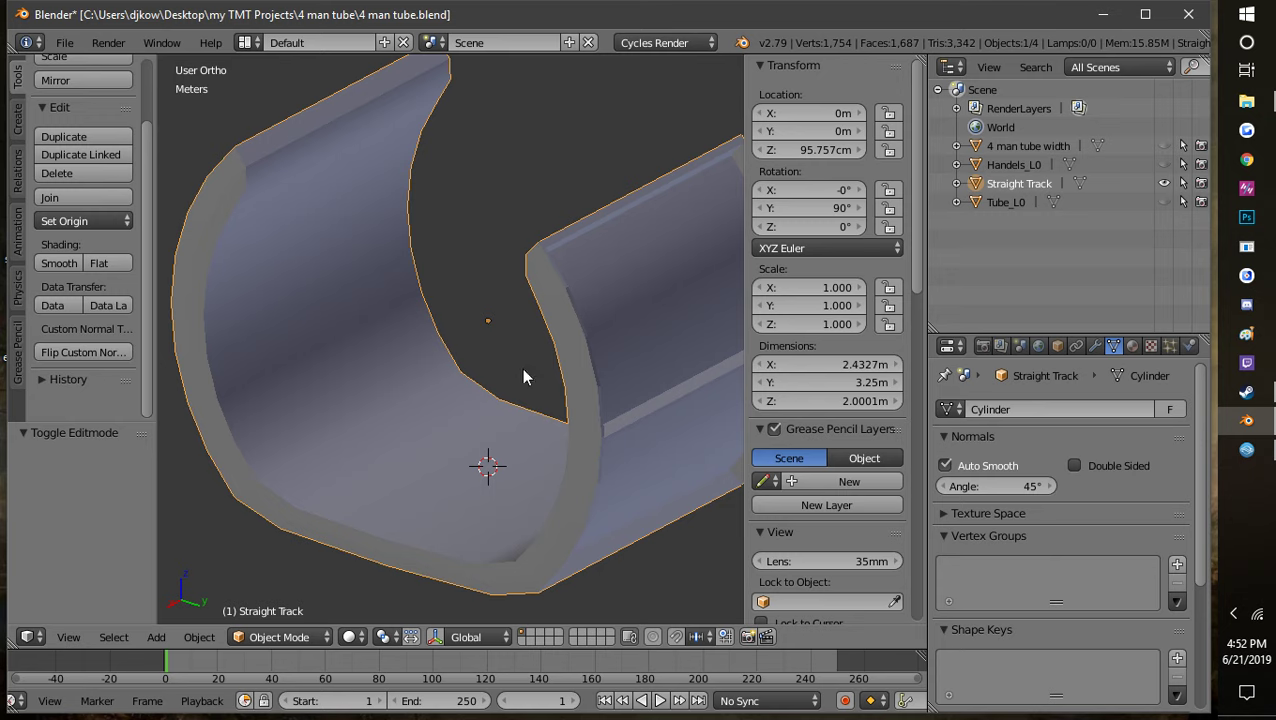
middle_drag(330, 580, 291, 472)
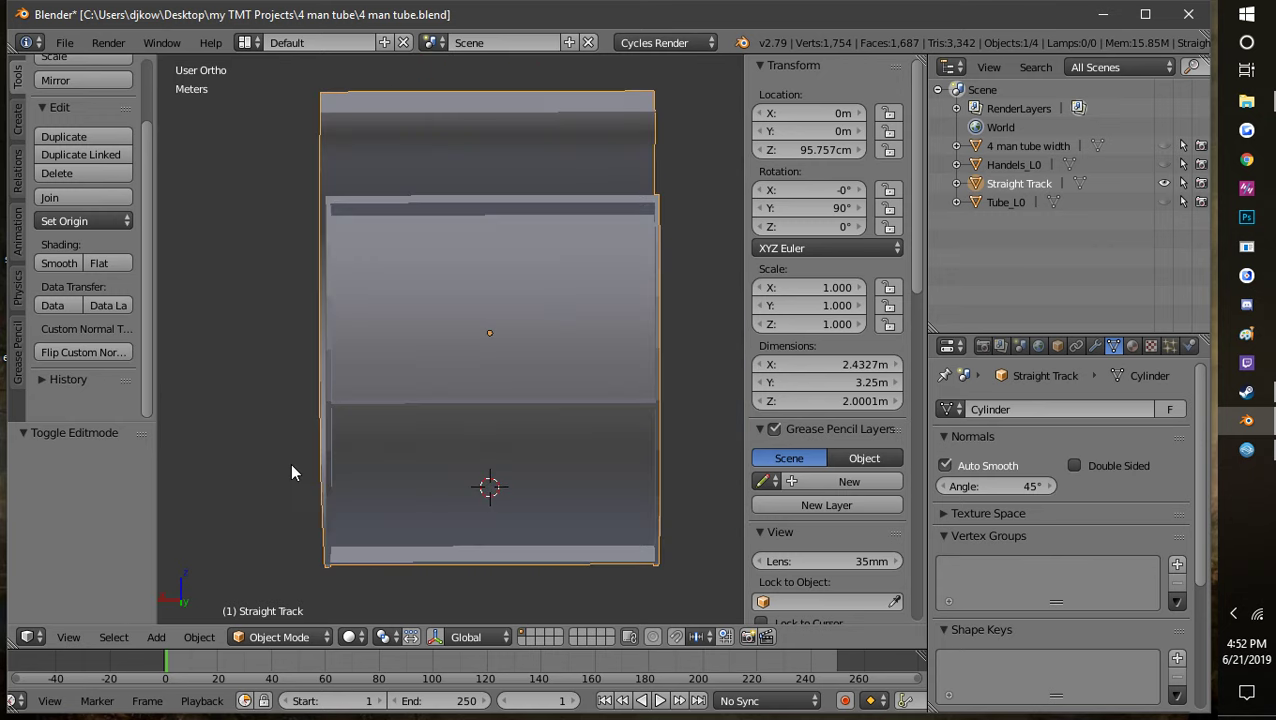
middle_drag(430, 300, 377, 354)
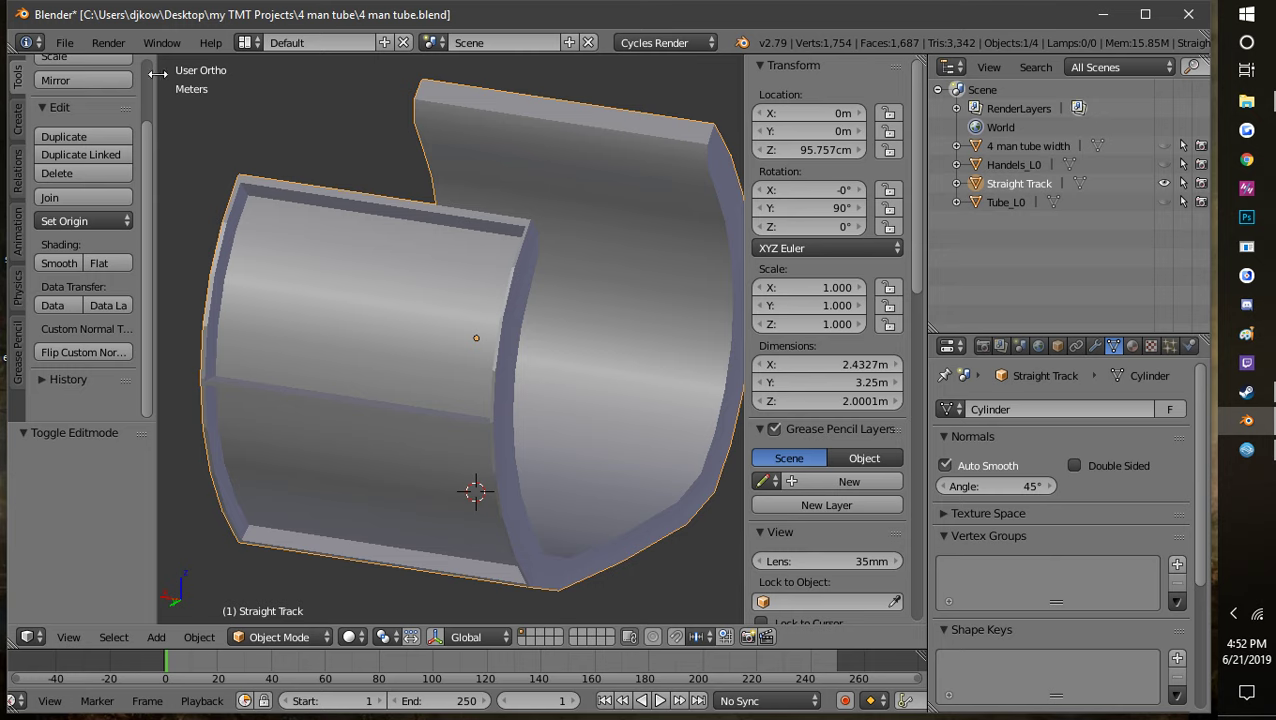
scroll(148, 211, up, 3)
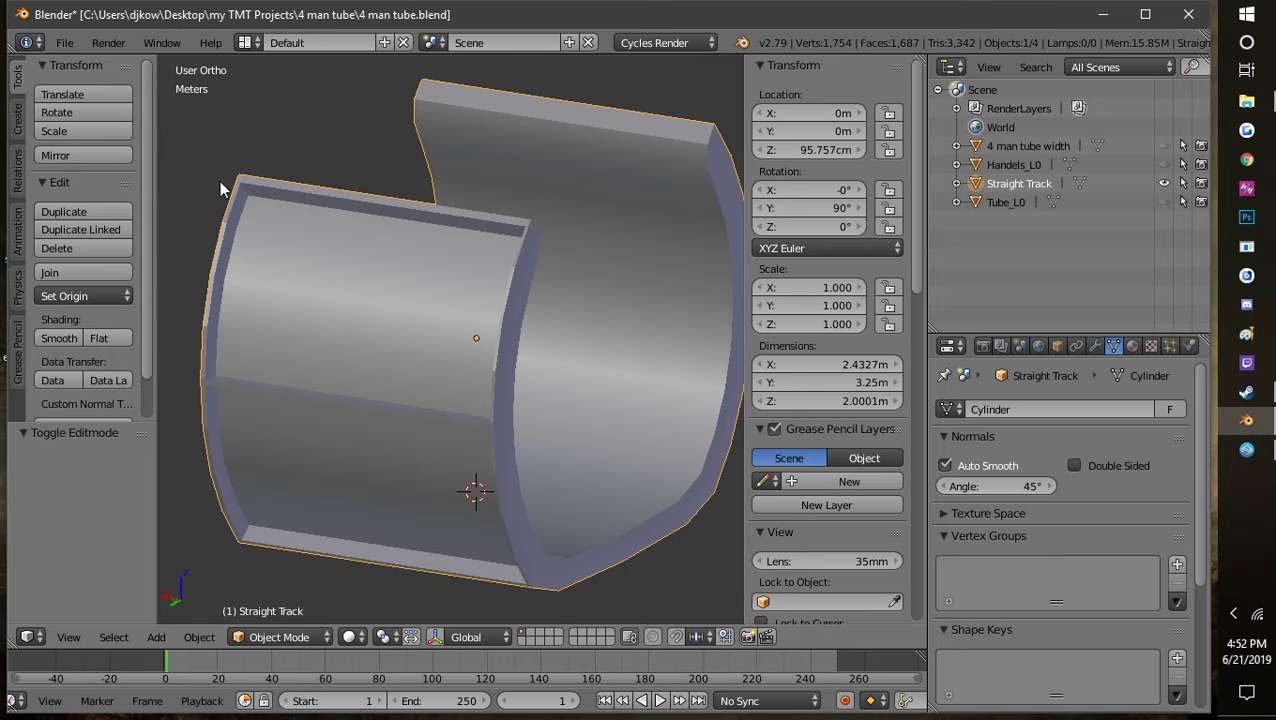
Step: Toggle into Edit Mode again and back to Object Mode, viewing the track top-down and three-quarter
click(276, 637)
click(277, 592)
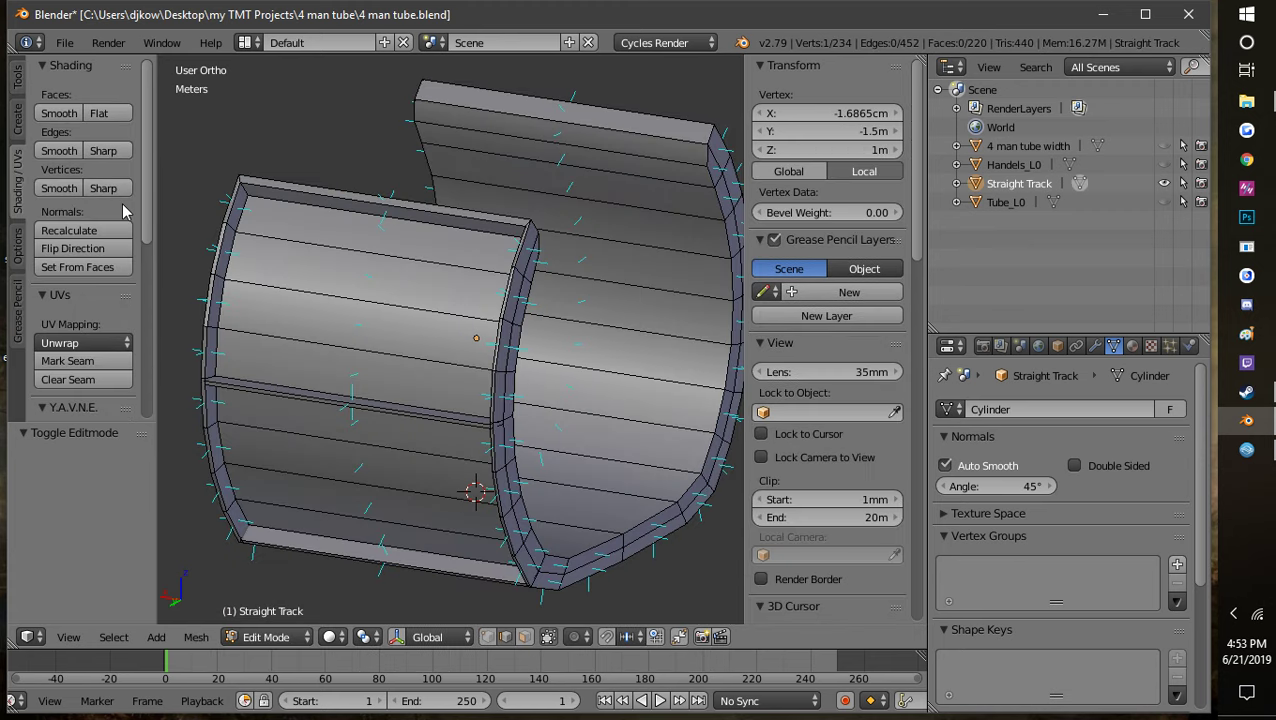
middle_drag(605, 474, 578, 470)
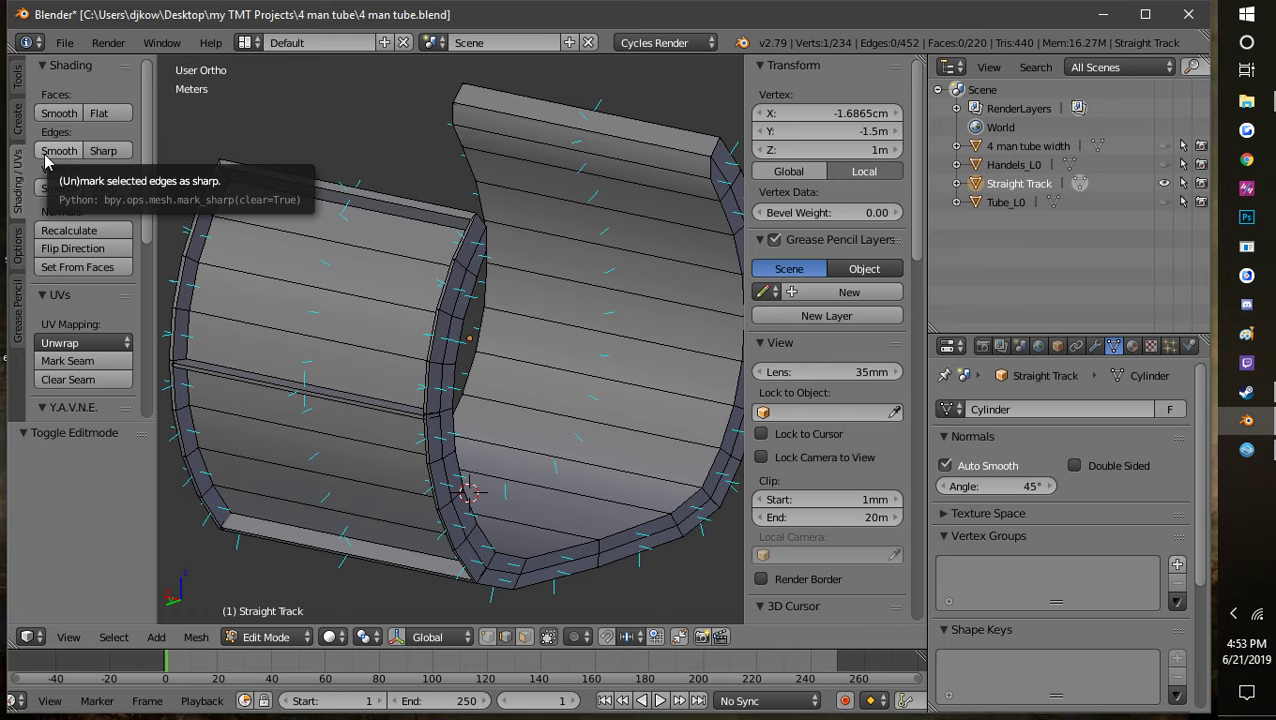
middle_drag(485, 407, 380, 420)
click(266, 637)
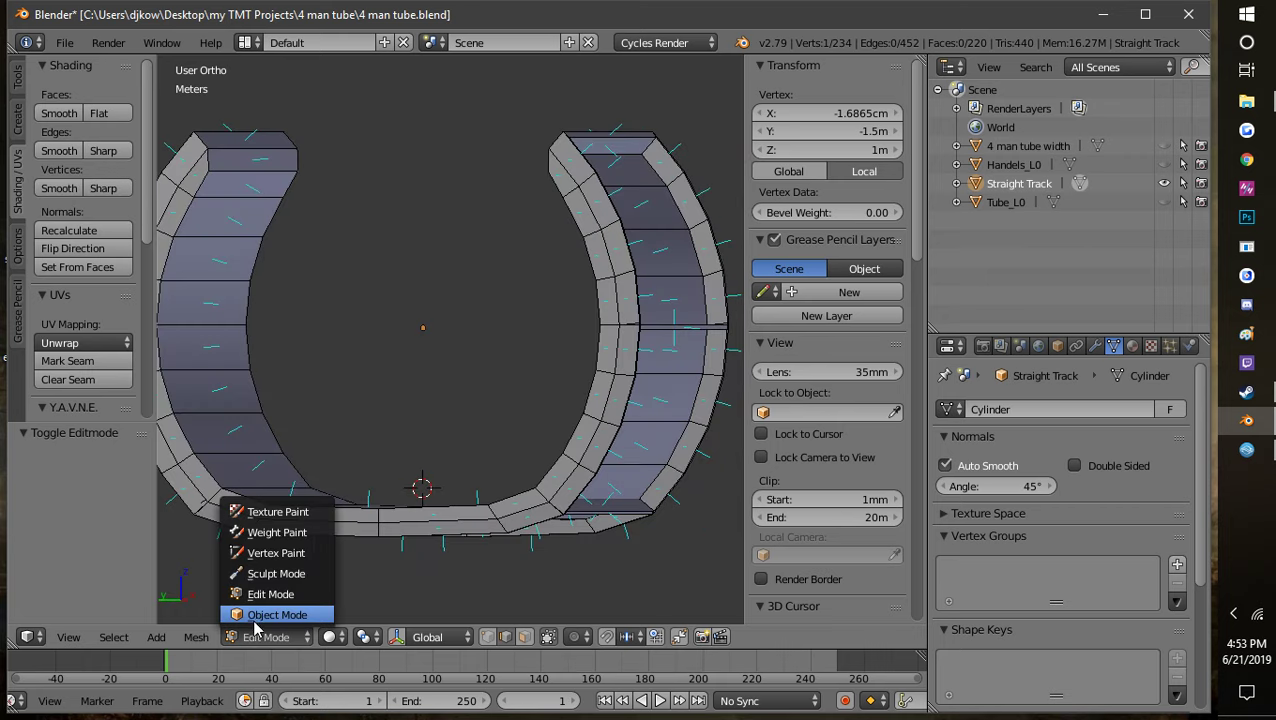
click(285, 616)
middle_drag(407, 360, 295, 460)
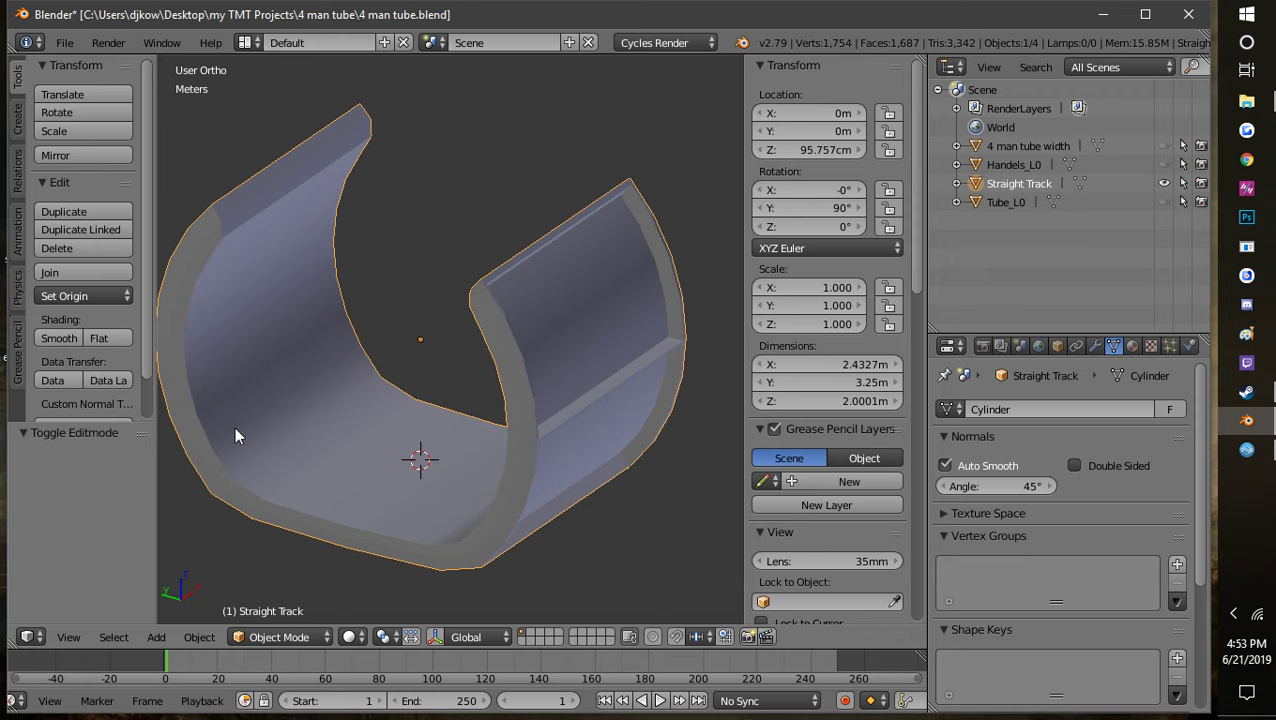
shift+middle_drag(236, 436, 304, 429)
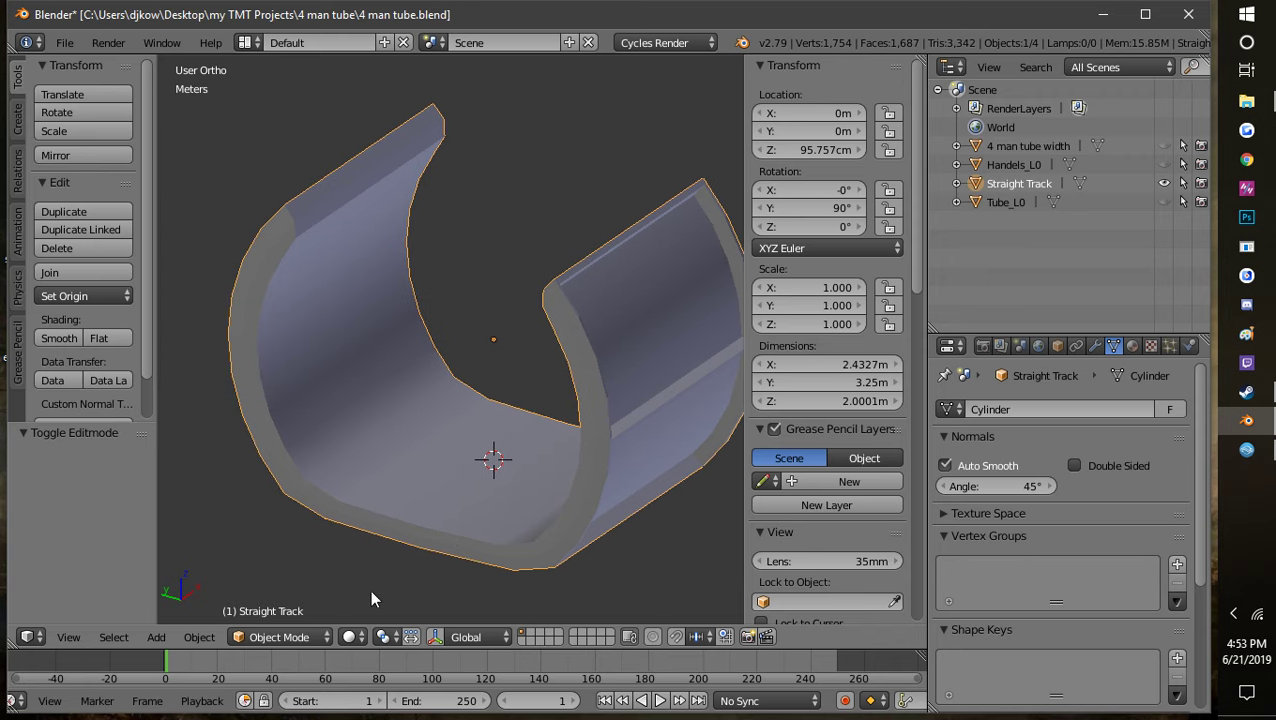
click(281, 637)
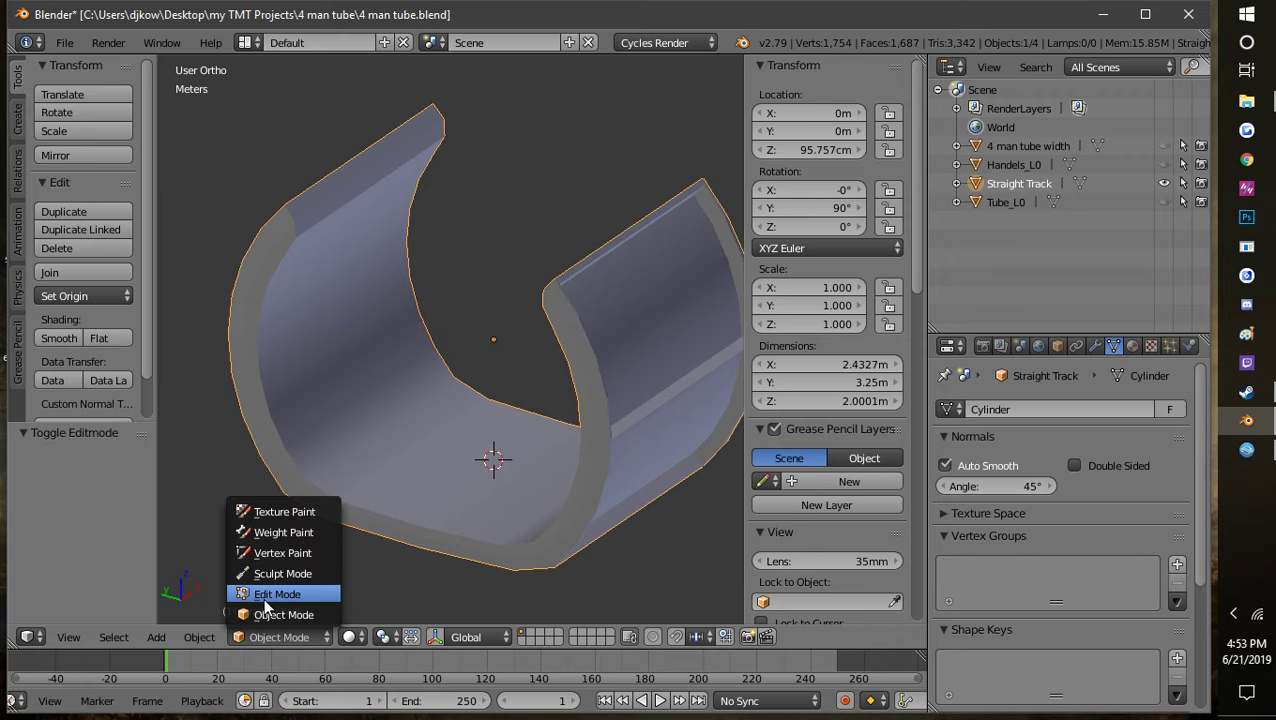
Step: Mark the track's two inner rim edge loops as sharp, then return to Object Mode
click(268, 594)
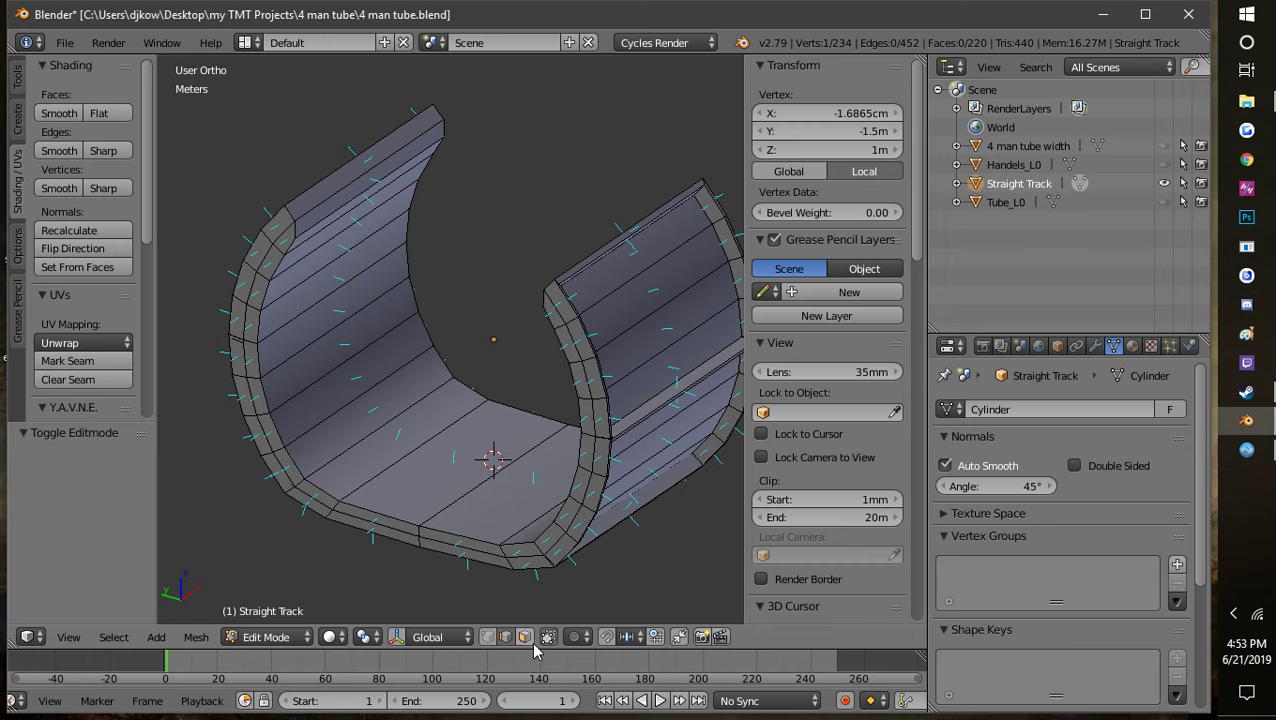
alt+right_click(327, 490)
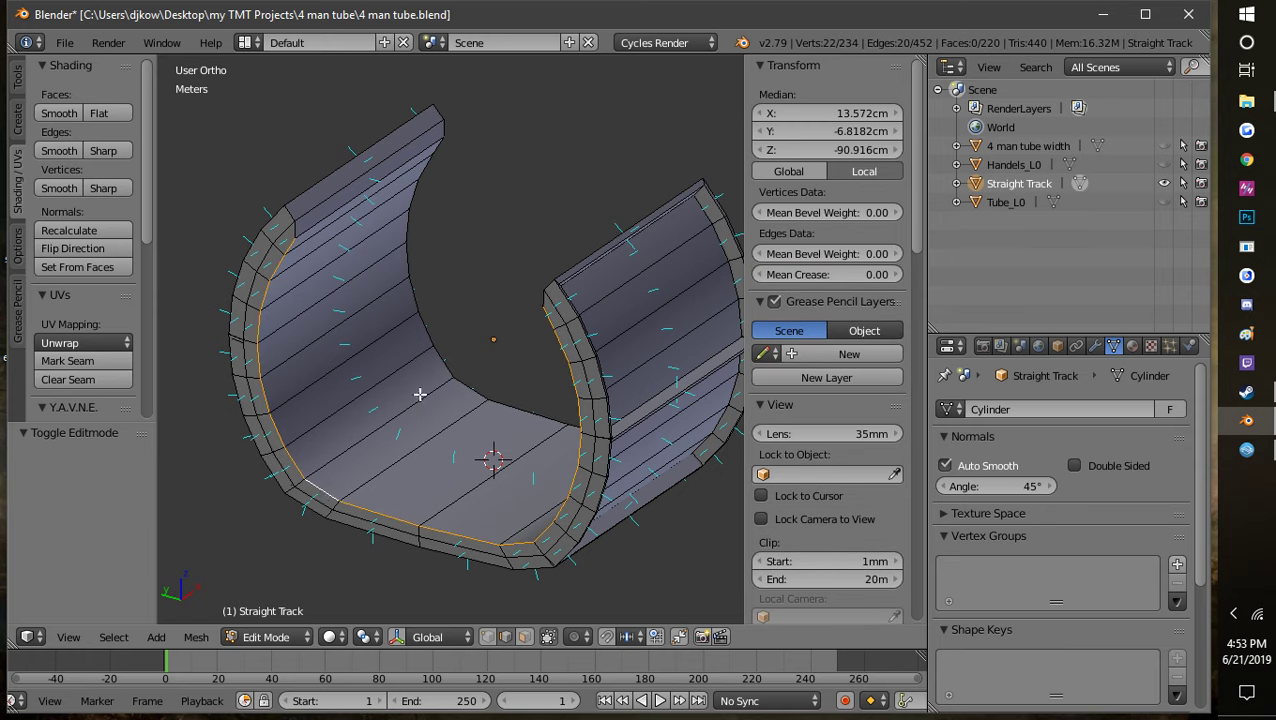
alt+shift+right_click(441, 369)
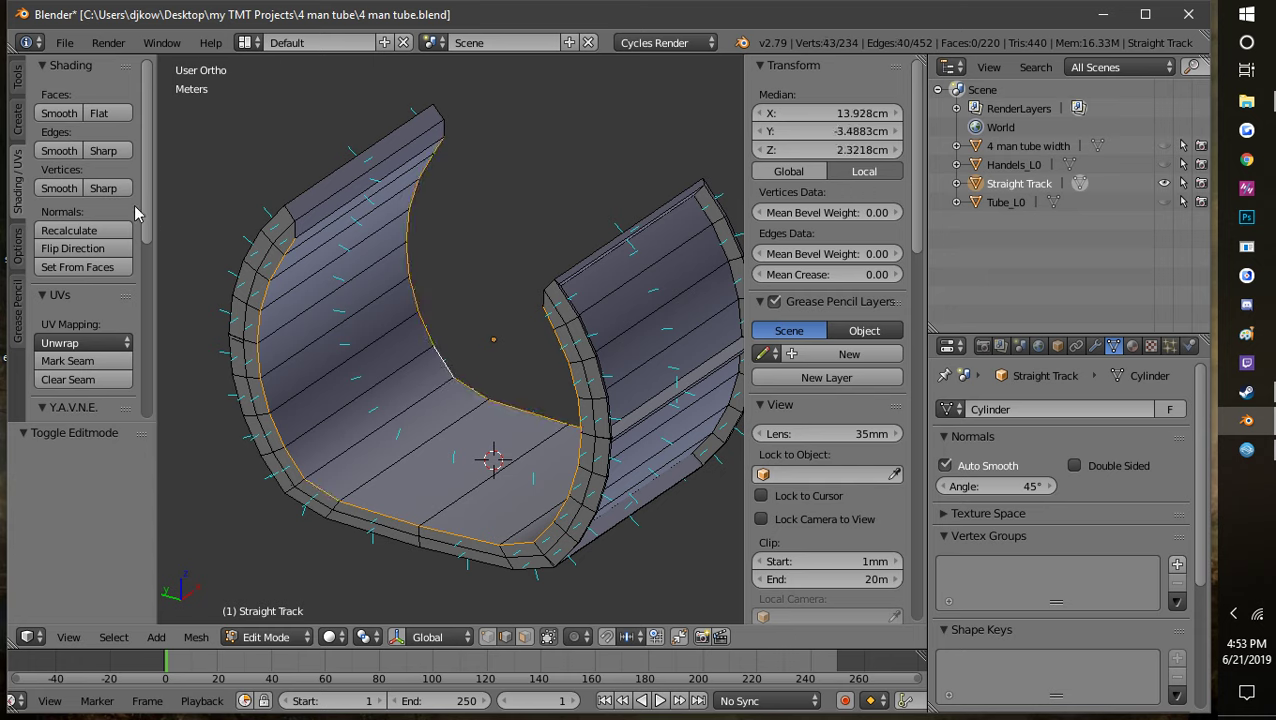
click(104, 151)
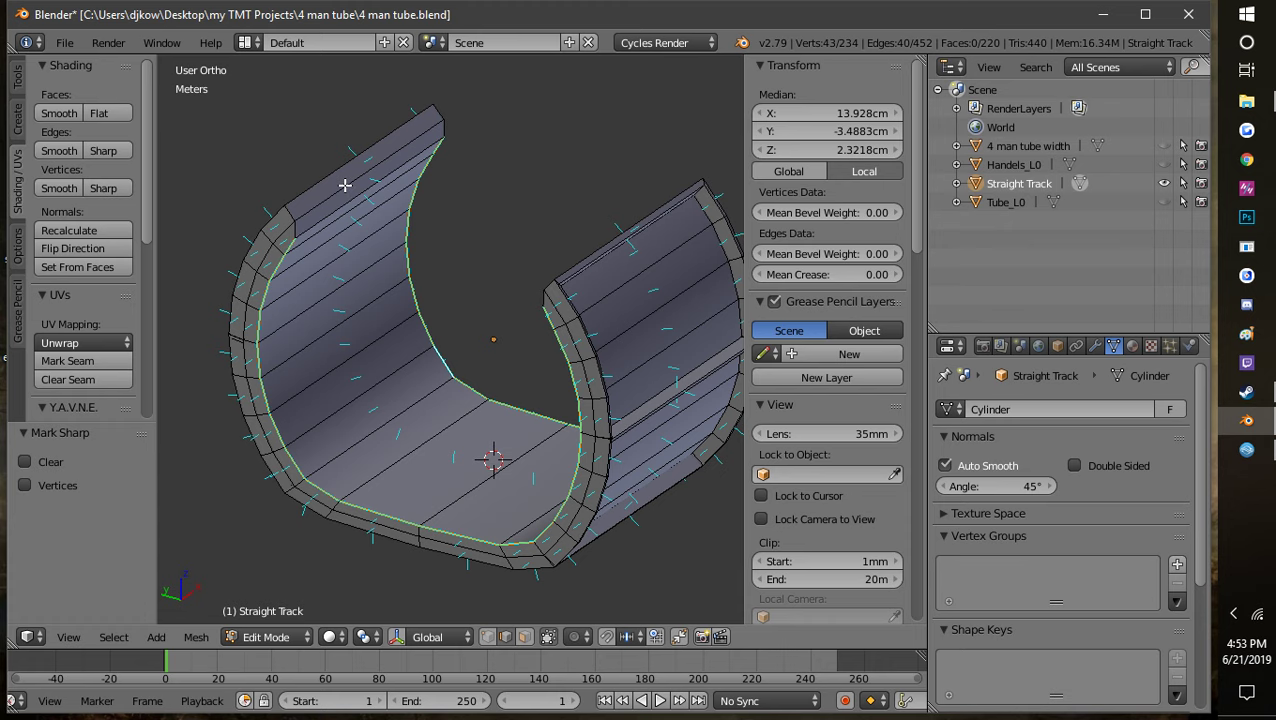
middle_drag(410, 256, 477, 265)
click(279, 640)
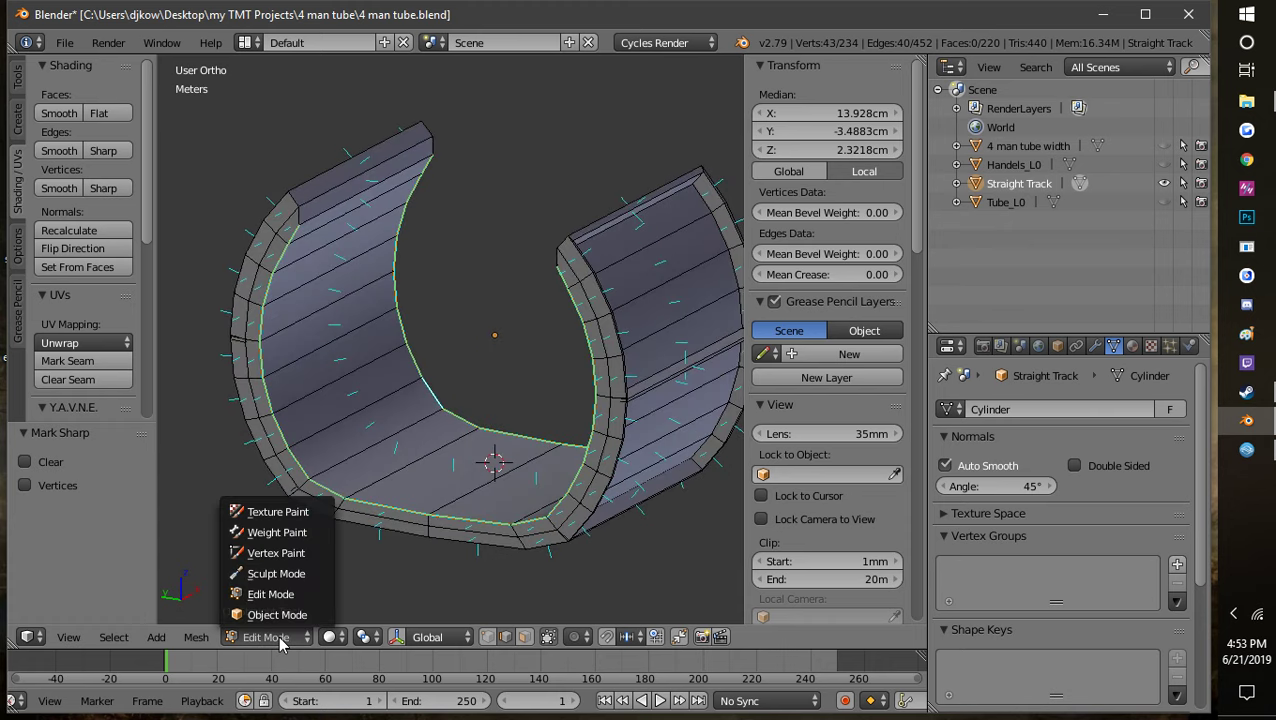
click(268, 614)
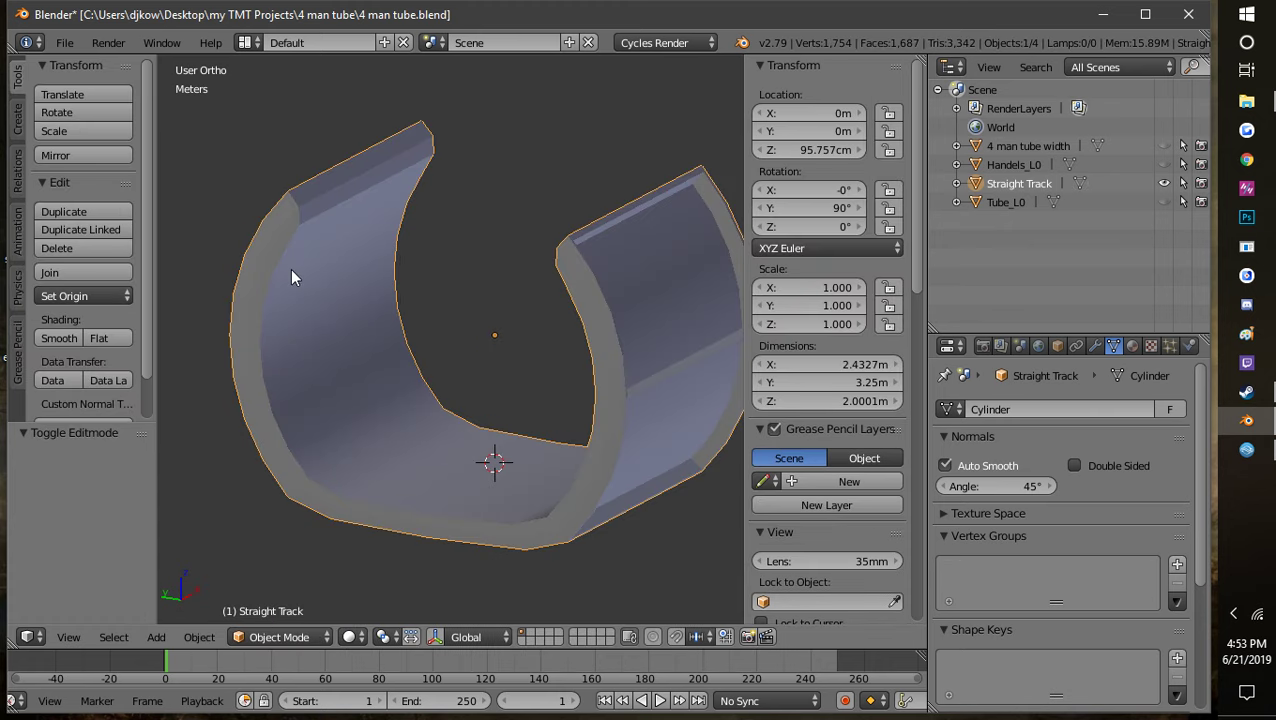
middle_drag(590, 290, 517, 437)
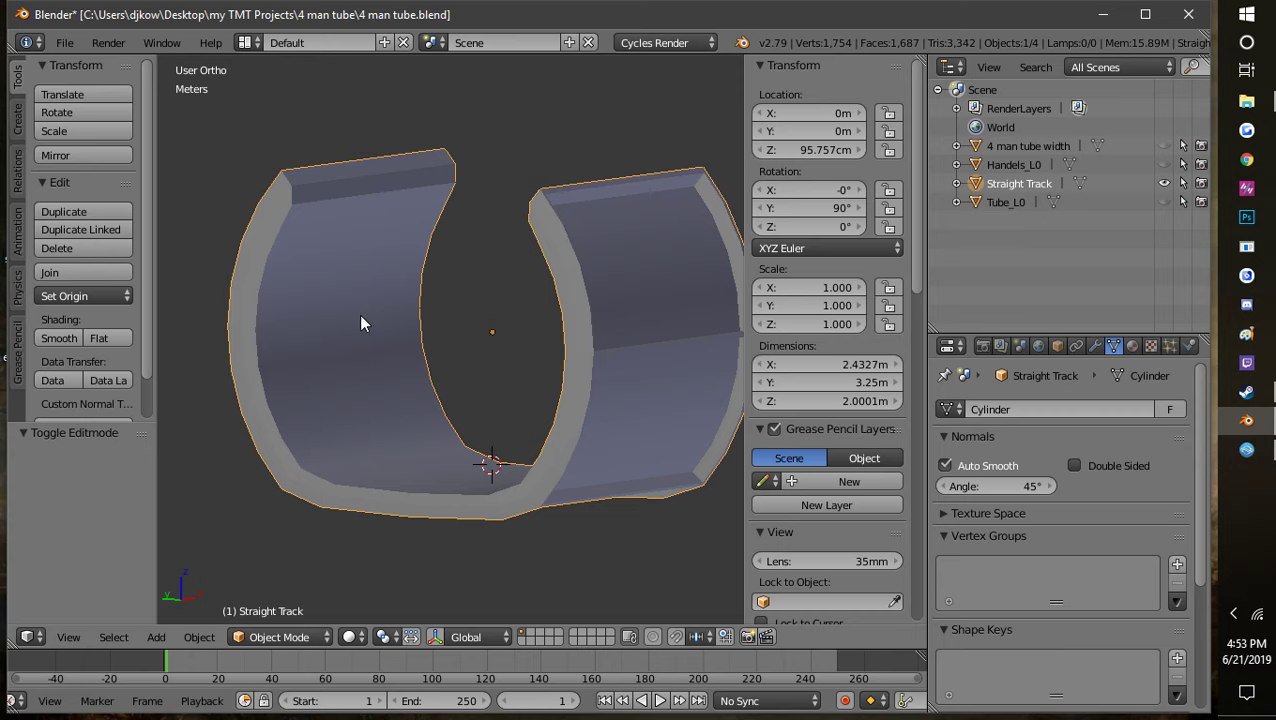
scroll(362, 316, up, 3)
scroll(390, 330, down, 2)
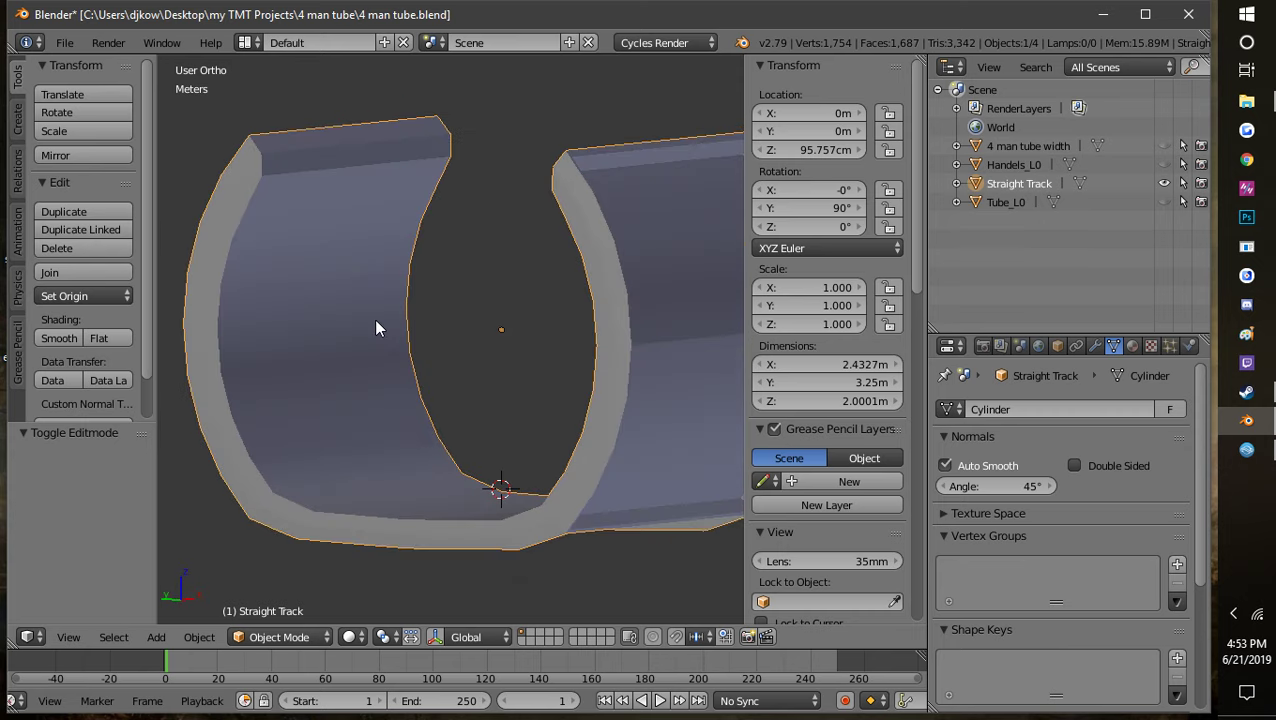
middle_drag(375, 328, 401, 313)
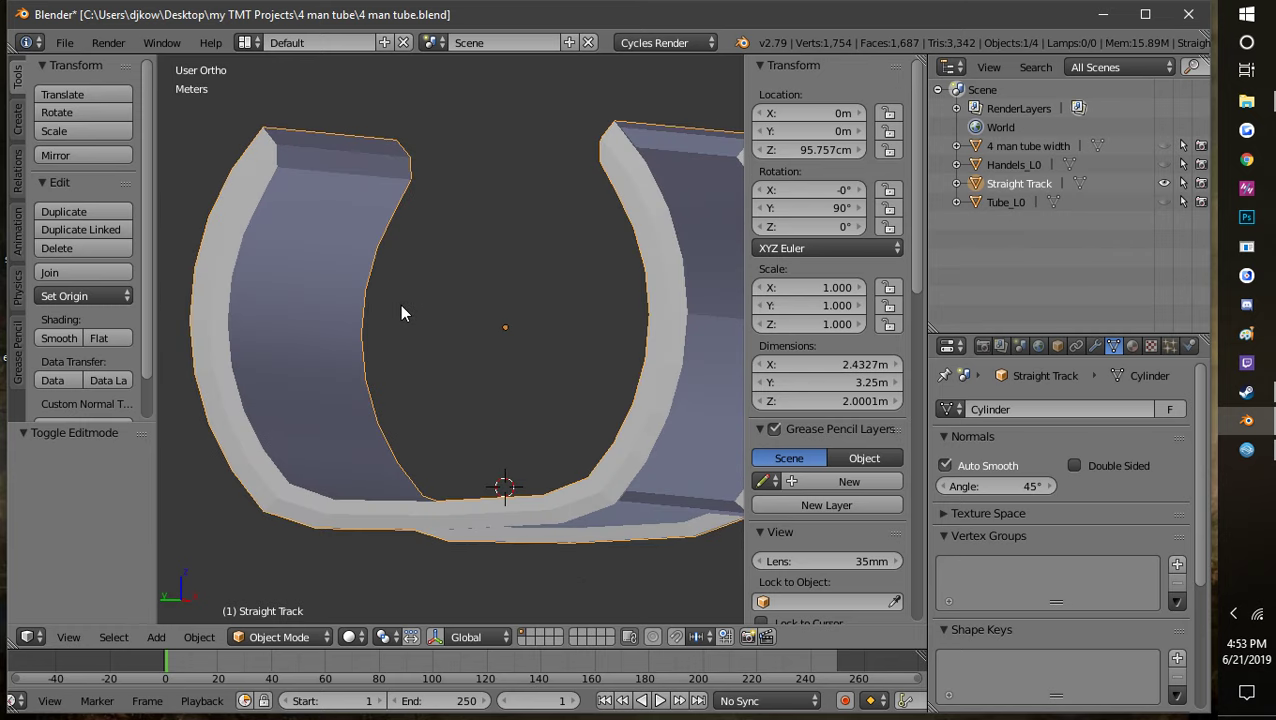
middle_drag(468, 292, 460, 325)
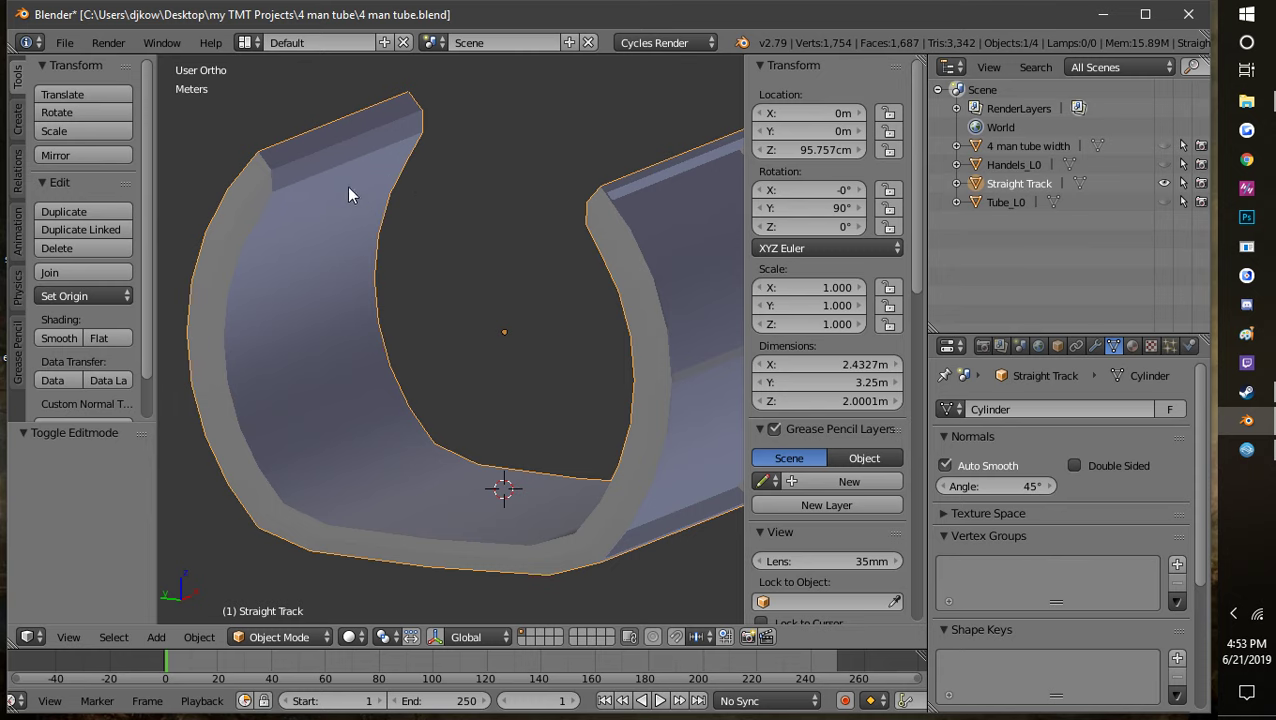
middle_drag(464, 351, 554, 380)
middle_drag(613, 354, 533, 323)
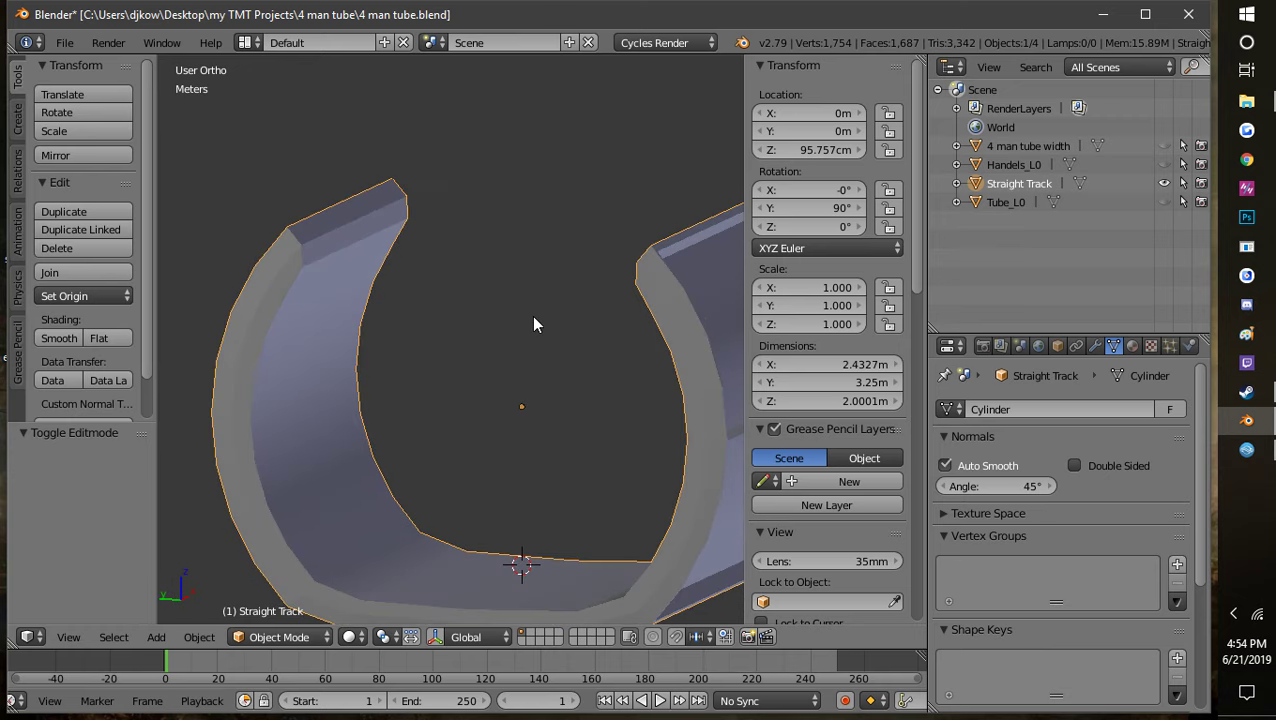
middle_drag(342, 254, 457, 403)
scroll(408, 382, down, 3)
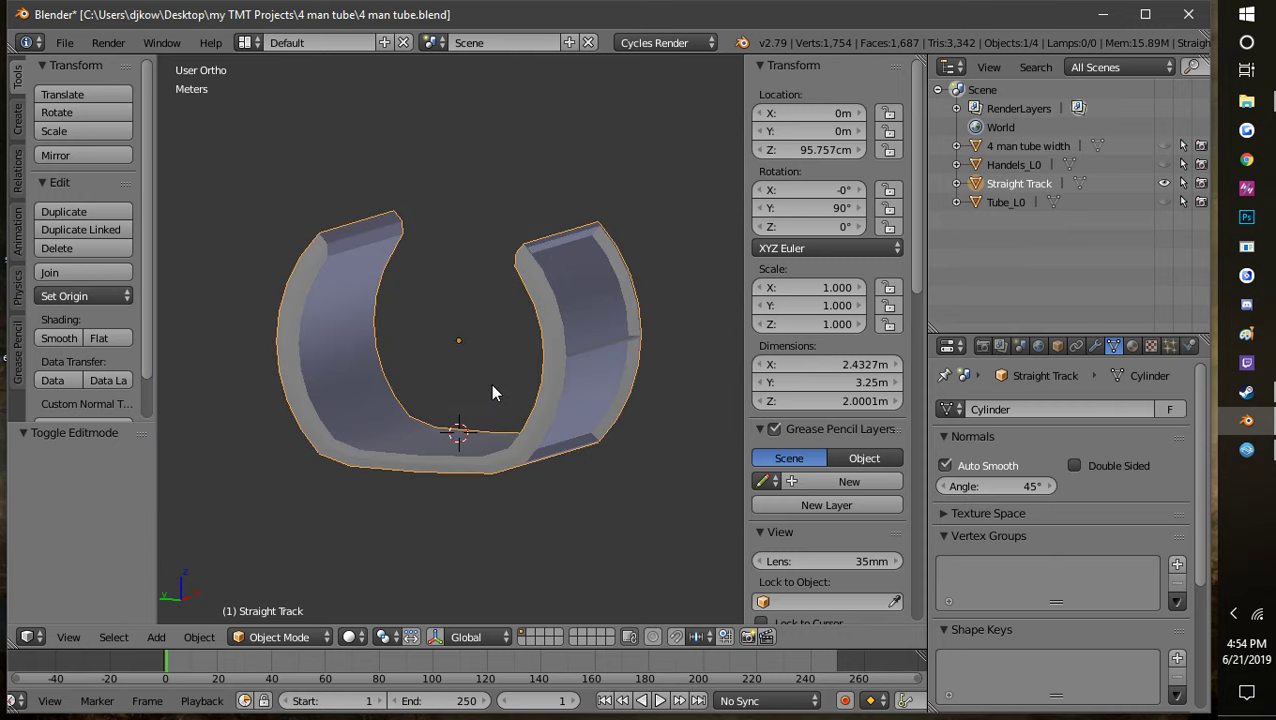
scroll(456, 433, up, 1)
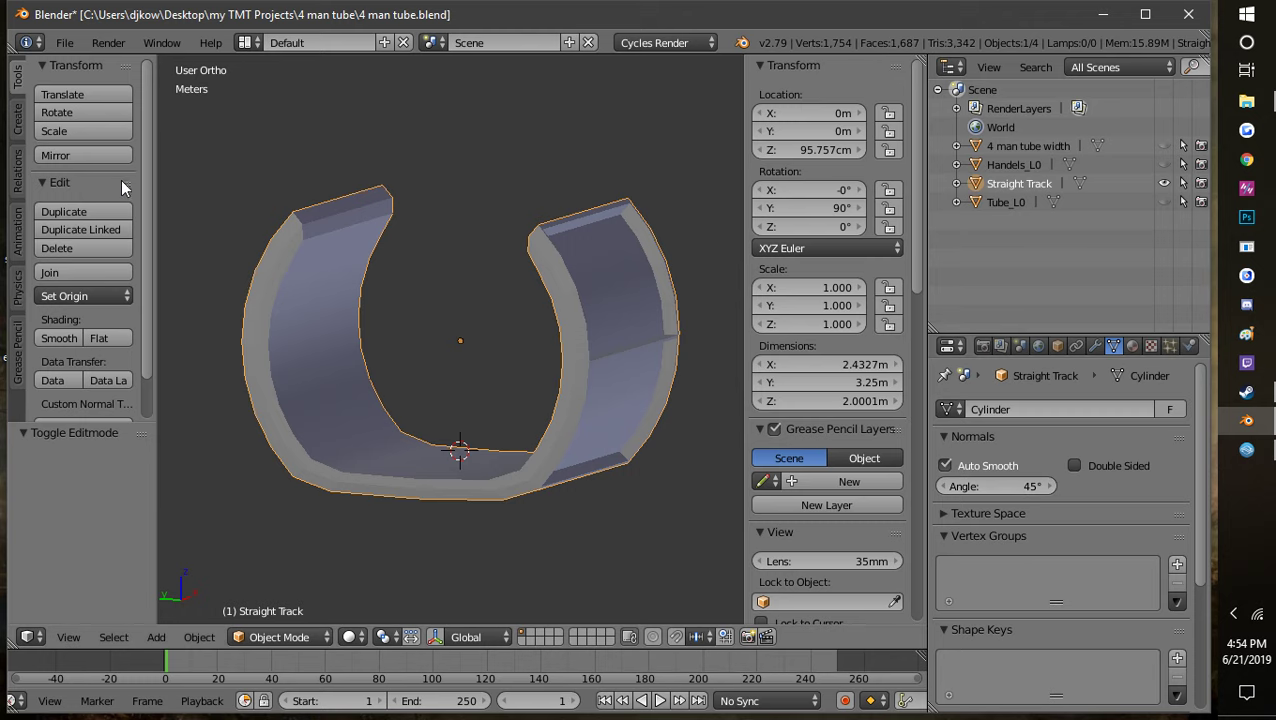
Step: Switch Straight Track to Edit Mode and view its mesh from both sides to inspect the sharp edges
click(272, 637)
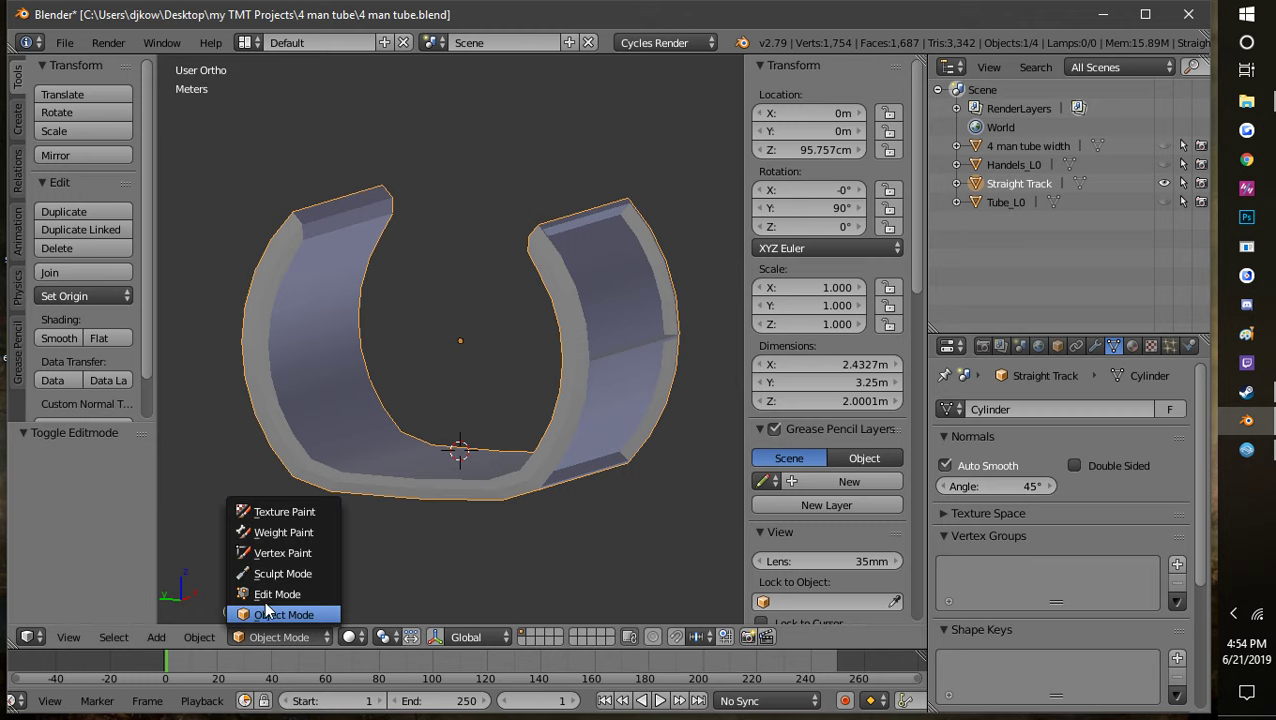
click(268, 594)
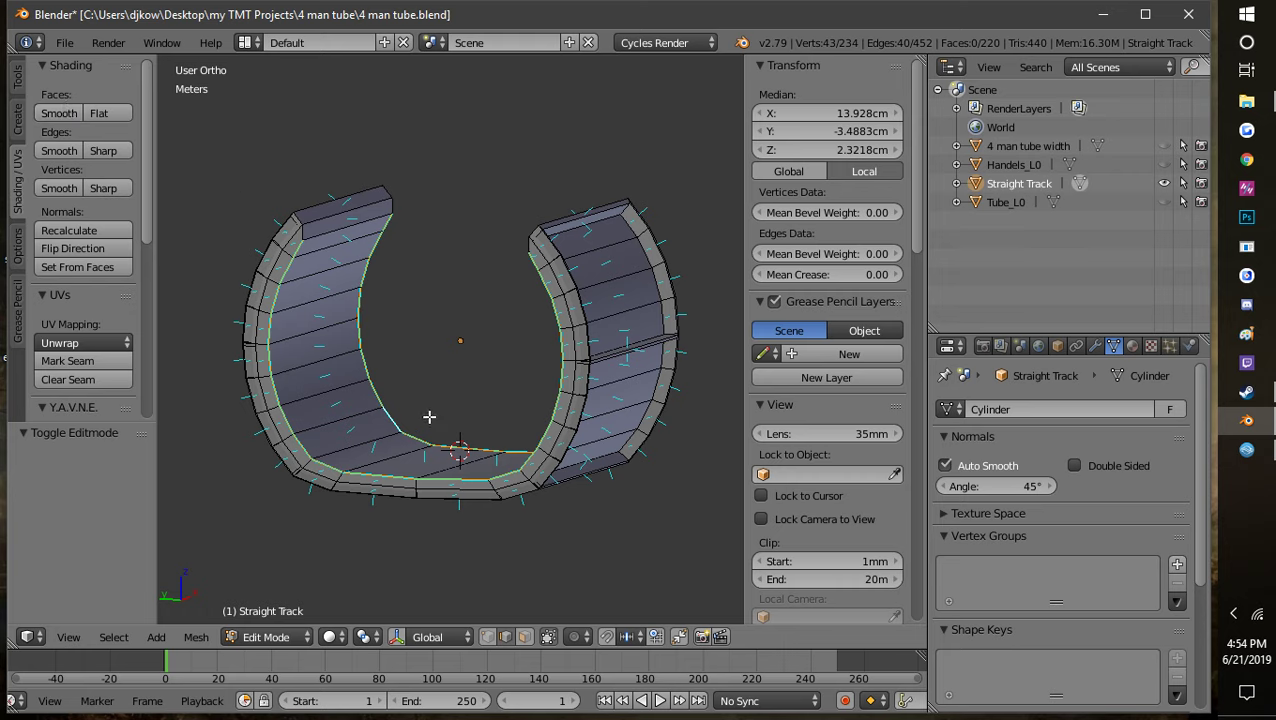
middle_drag(366, 482, 535, 429)
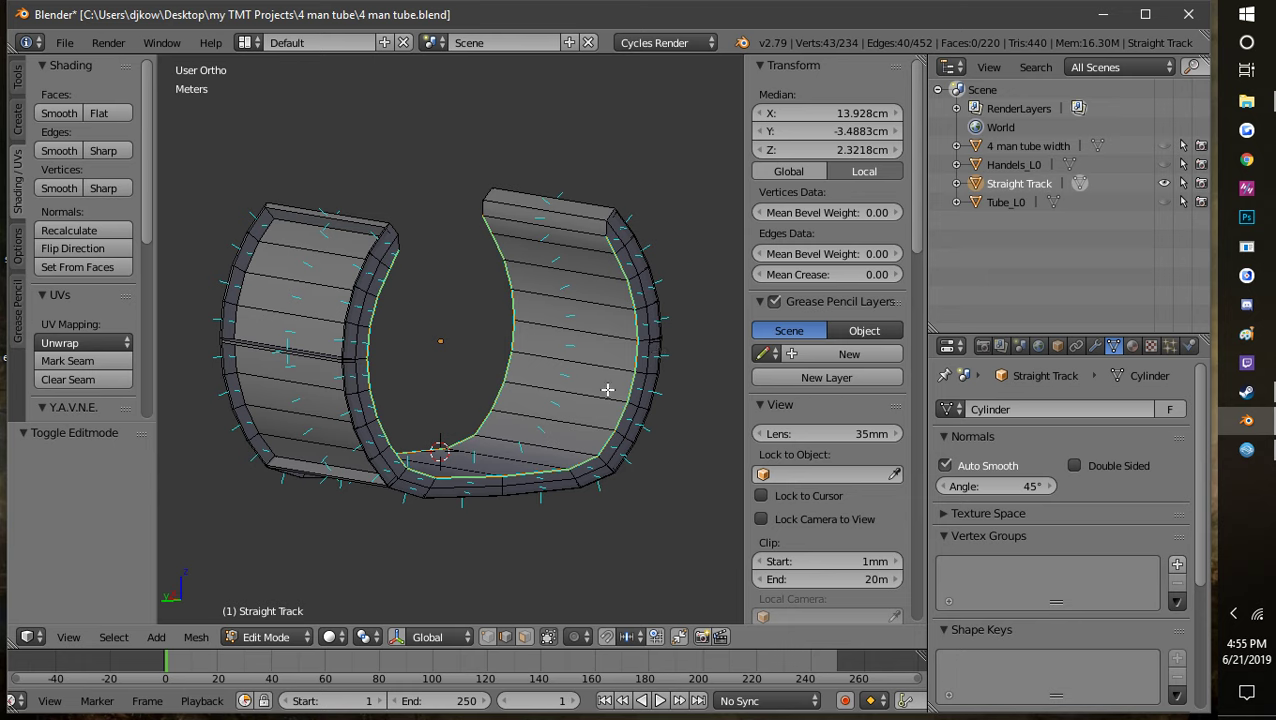
middle_drag(607, 389, 495, 407)
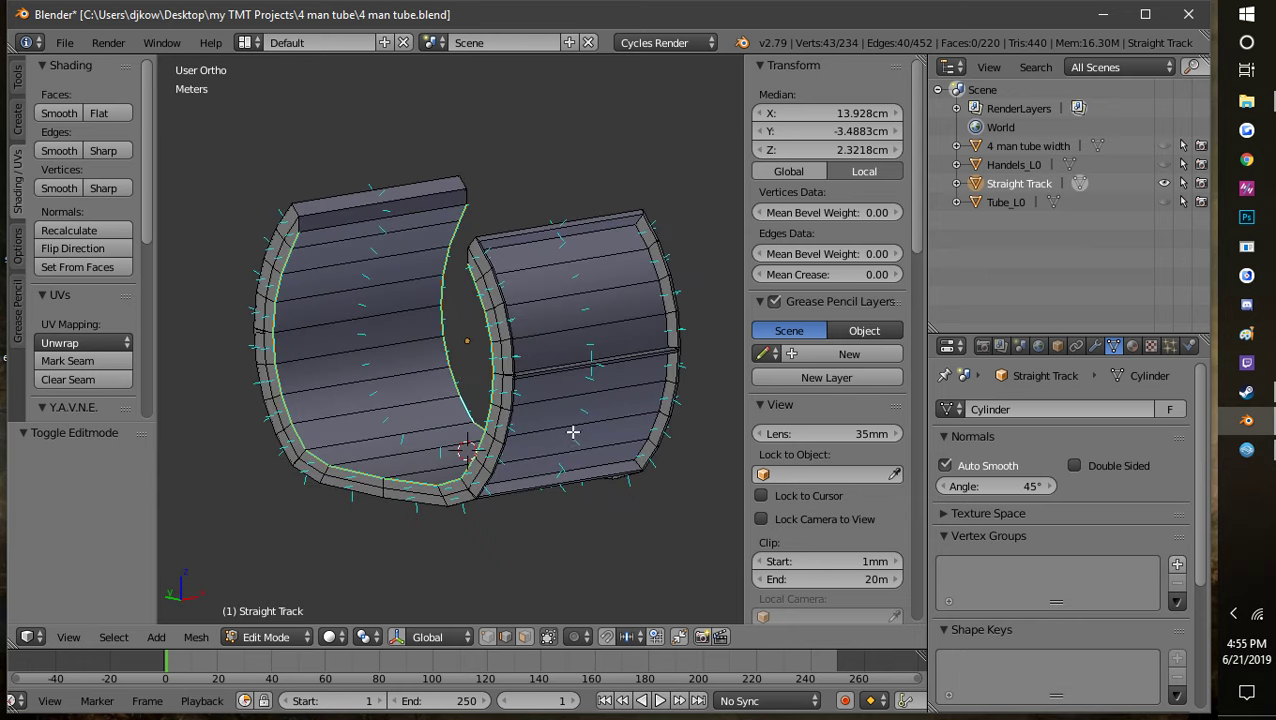